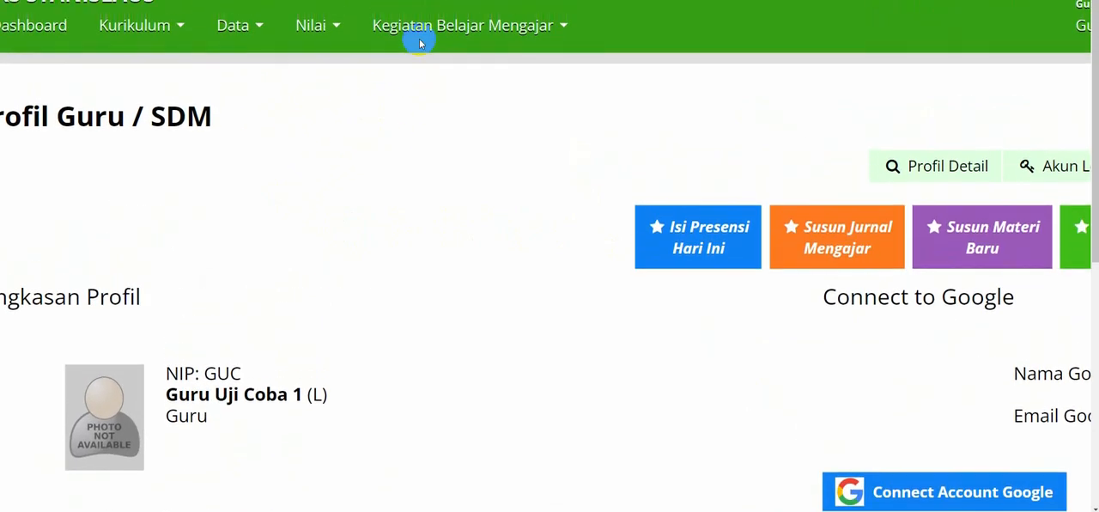
Go to the Evaluasi page under Kegiatan Belajar Mengajar and start a new AKM-version evaluation.
click(441, 37)
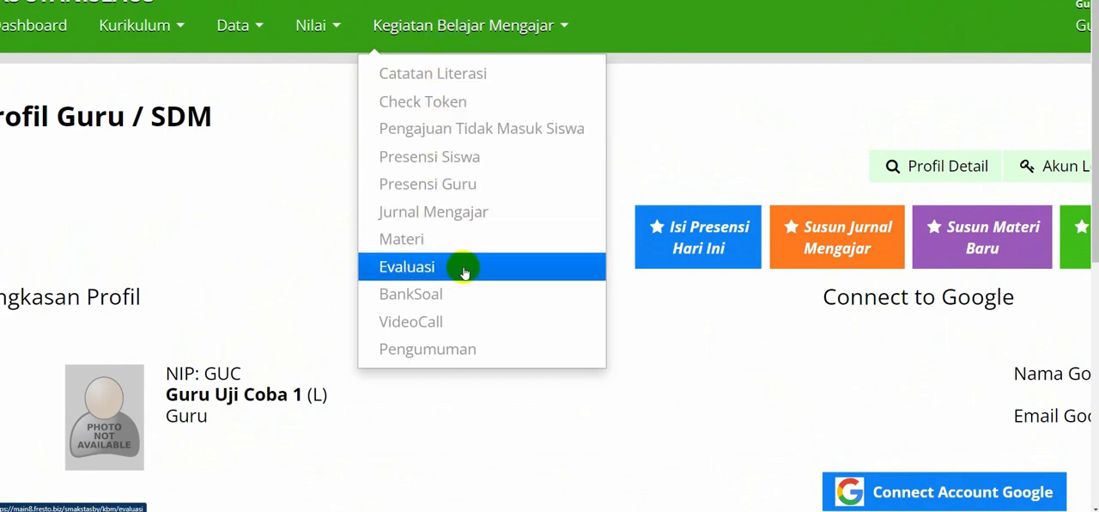
click(412, 265)
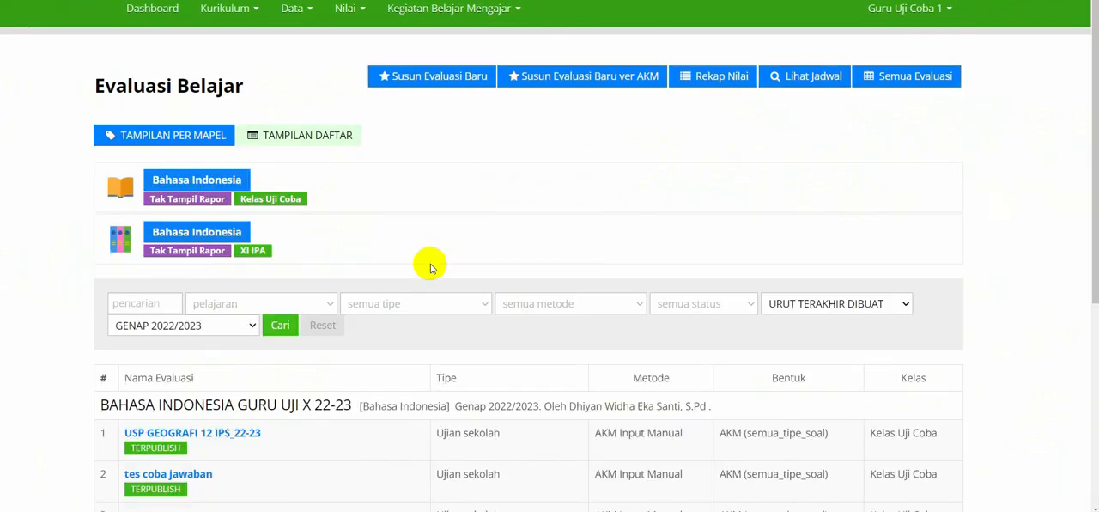
scroll(431, 269, down, 1)
scroll(431, 269, up, 1)
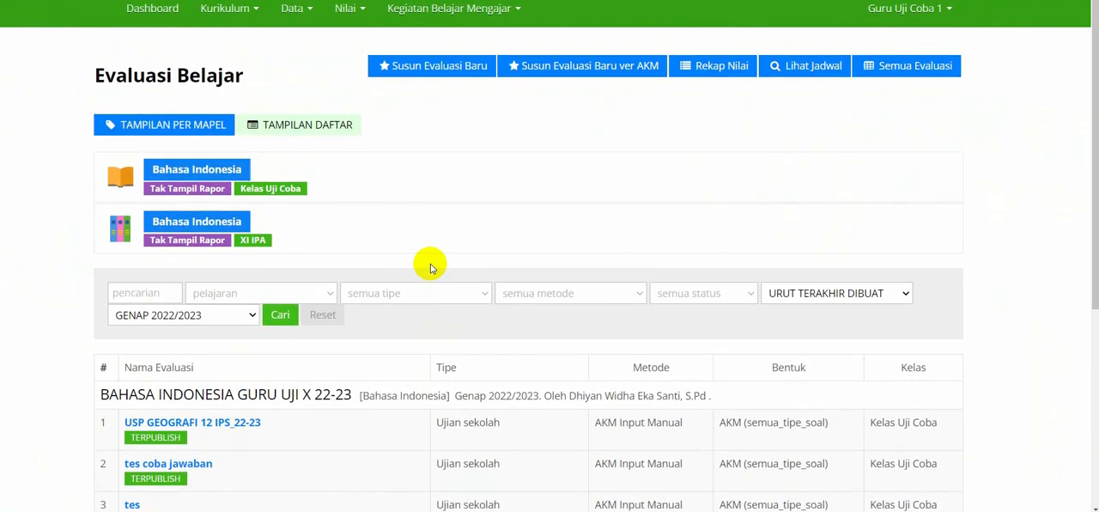
scroll(431, 269, down, 1)
scroll(431, 268, up, 1)
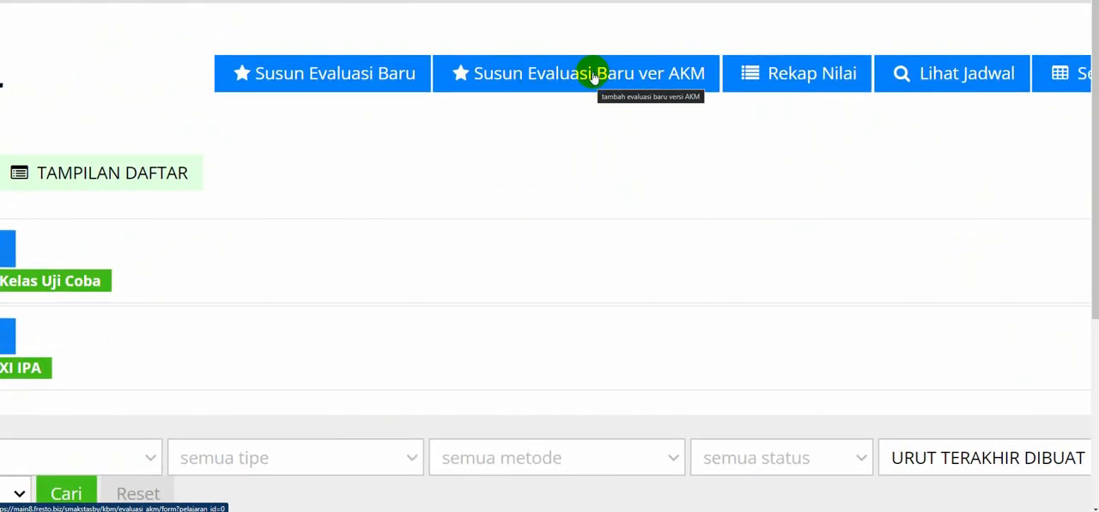
click(584, 76)
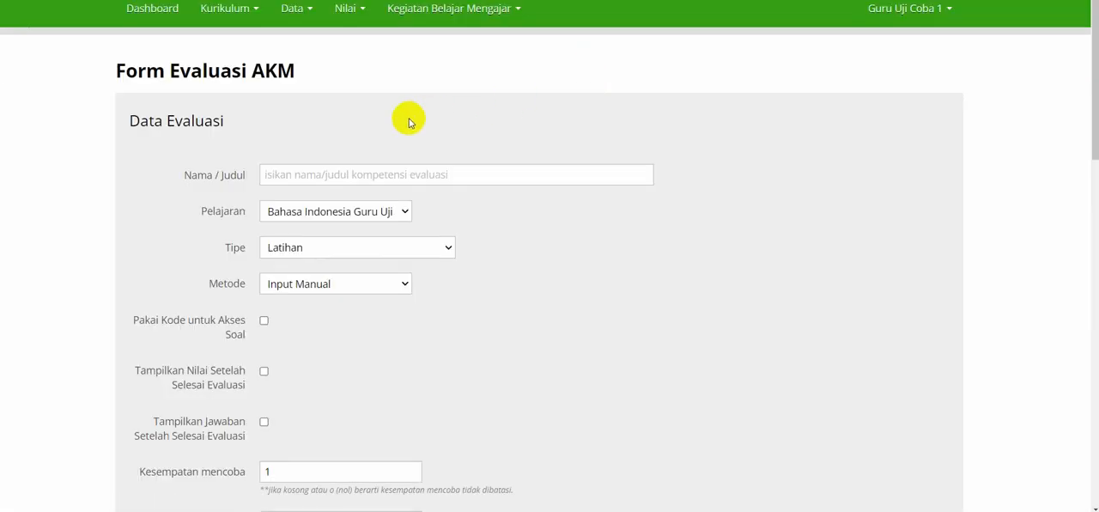
Enter "PAT Bahasa Indonesia XI MIPA/IPS Genap 22/23" as the evaluation's name.
click(372, 179)
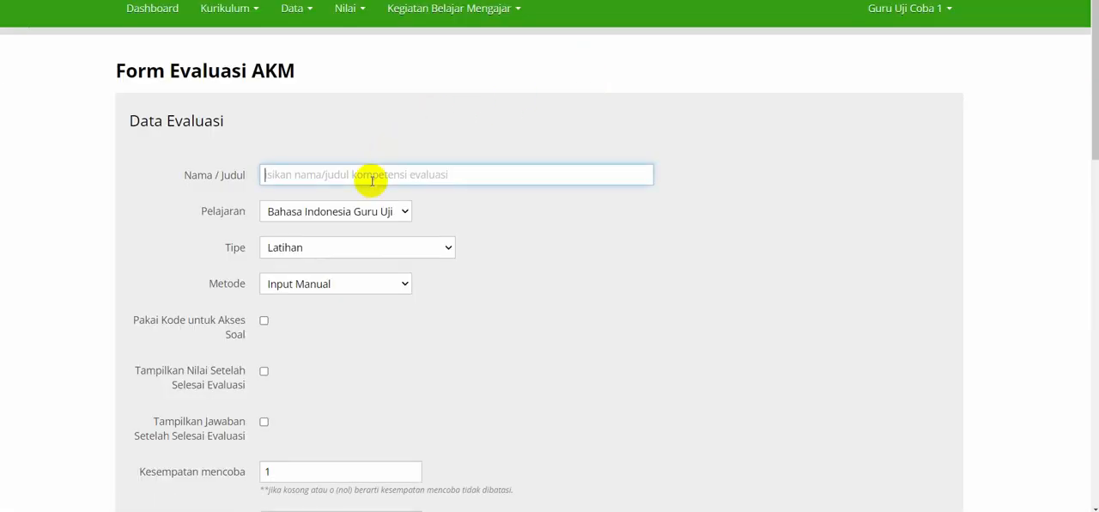
scroll(372, 182, up, 1)
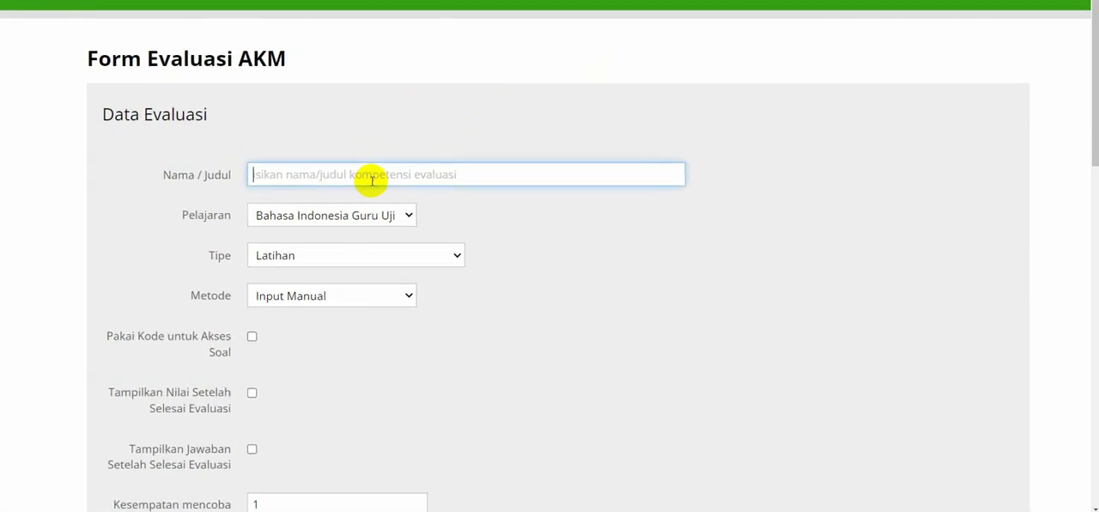
scroll(372, 181, down, 1)
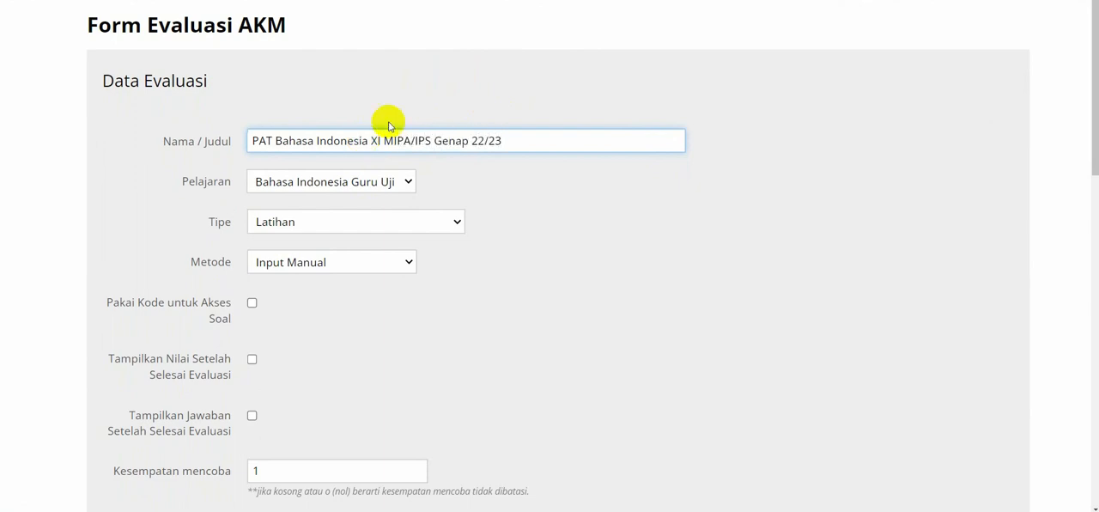
click(448, 107)
scroll(448, 107, down, 1)
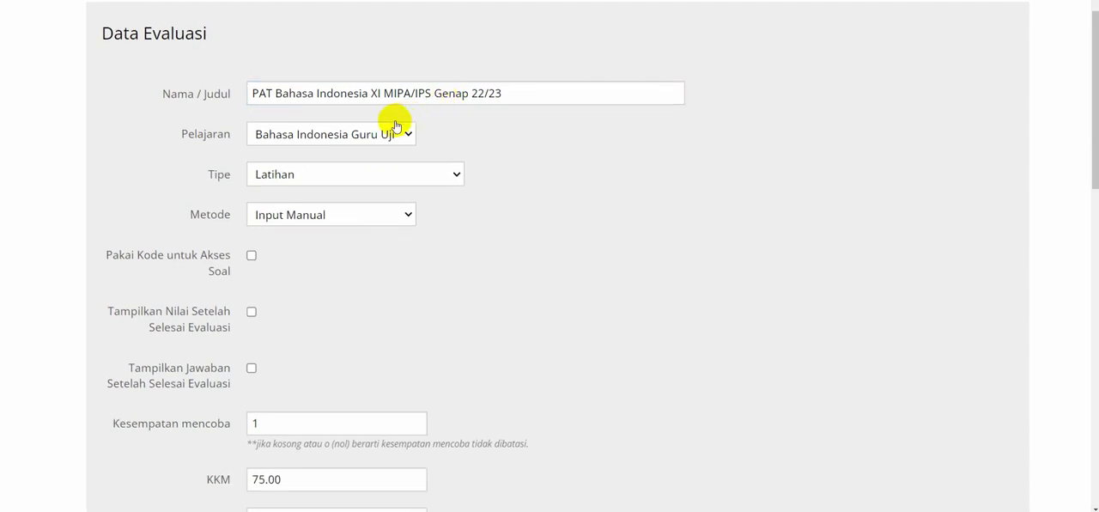
Choose the subject Bahasa Indonesia Guru Uji XI MIPA 22-23 and the type Penilaian Akhir Tahun, keeping the method Input Manual.
click(370, 136)
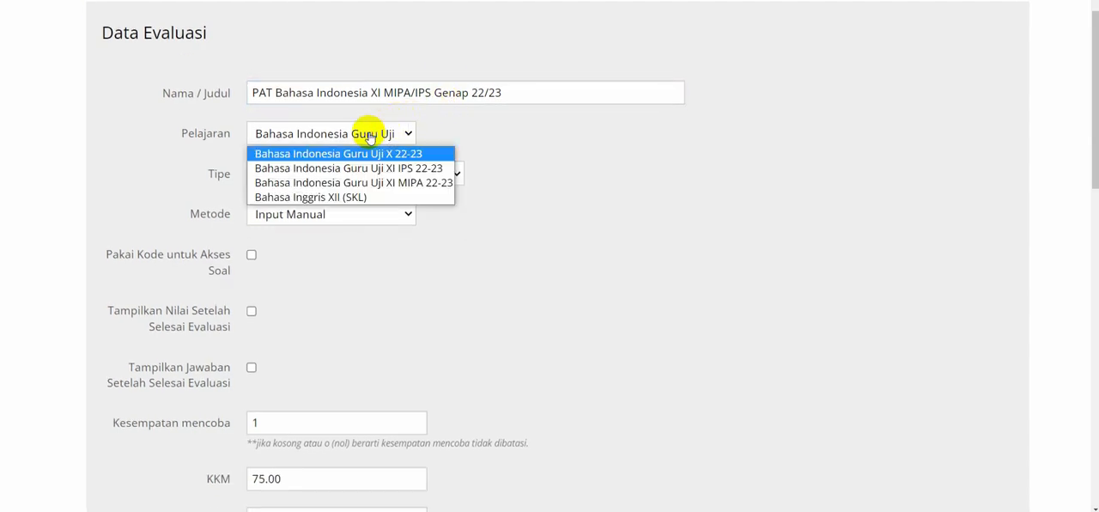
click(409, 183)
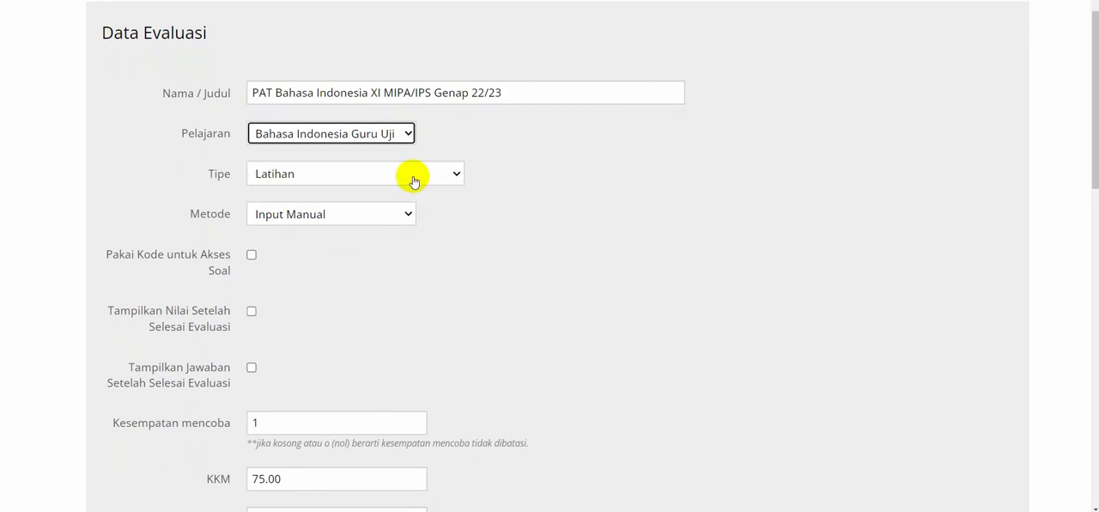
scroll(504, 159, down, 1)
click(434, 146)
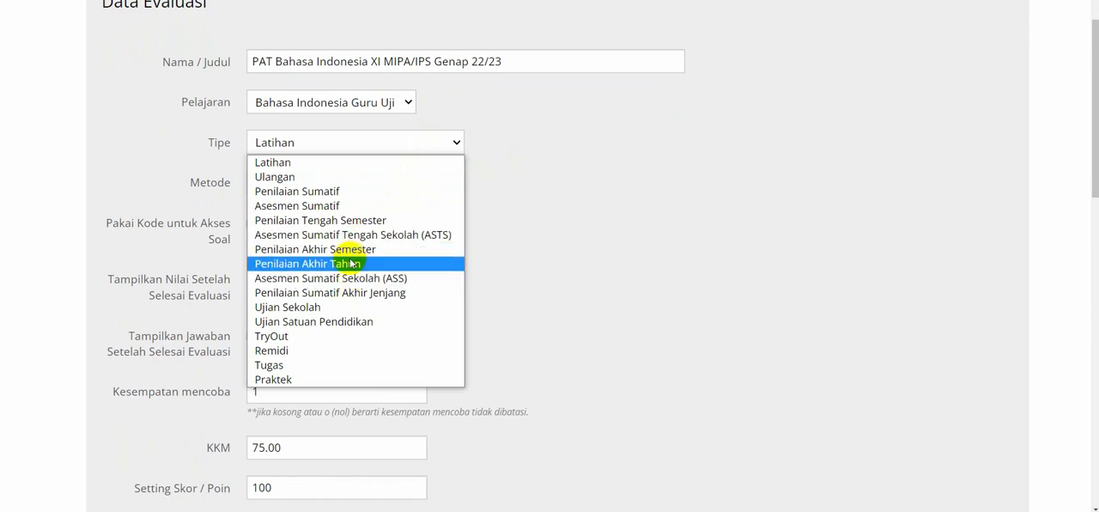
click(302, 264)
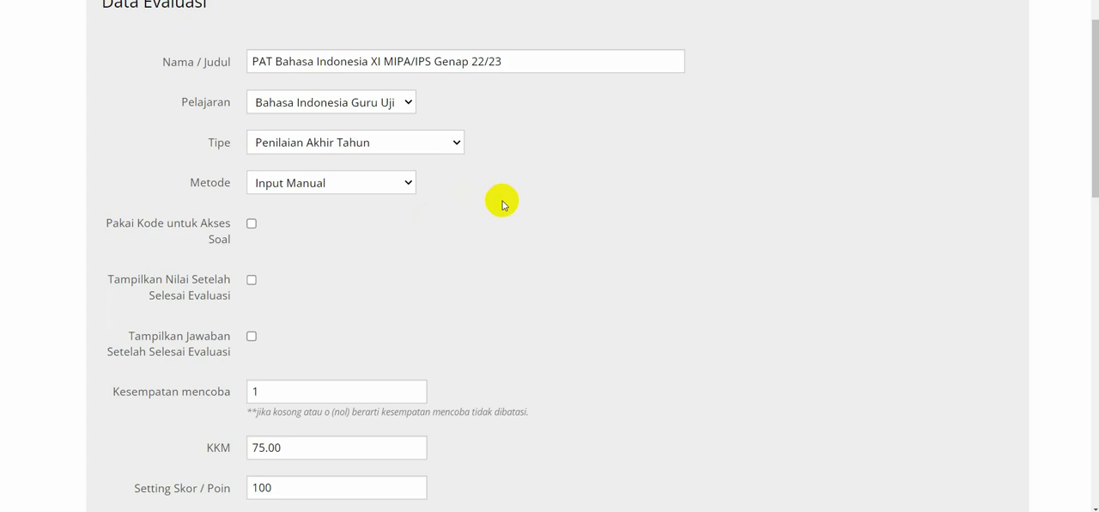
click(404, 183)
click(400, 184)
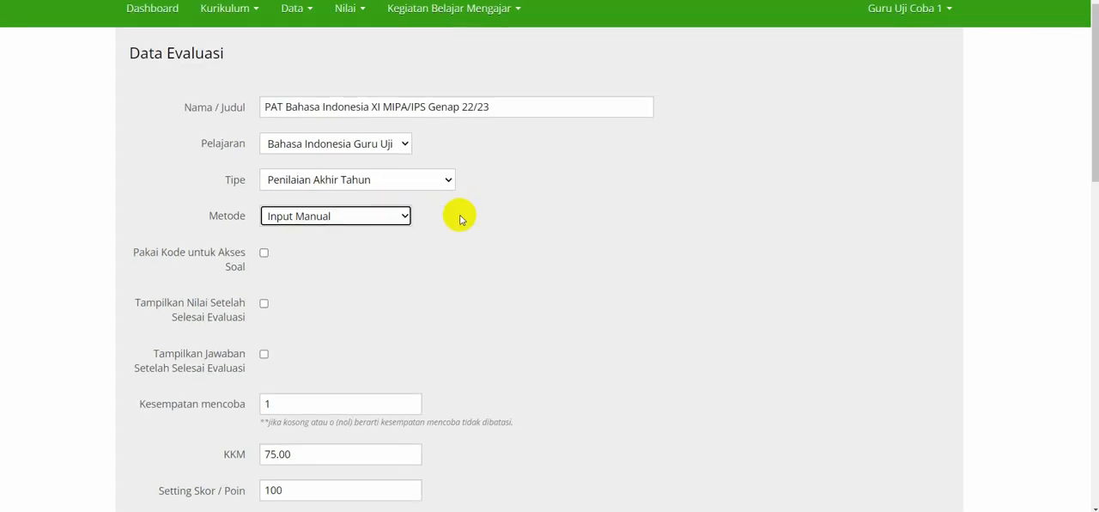
Set the evaluation's KKM to 76.
scroll(458, 217, down, 2)
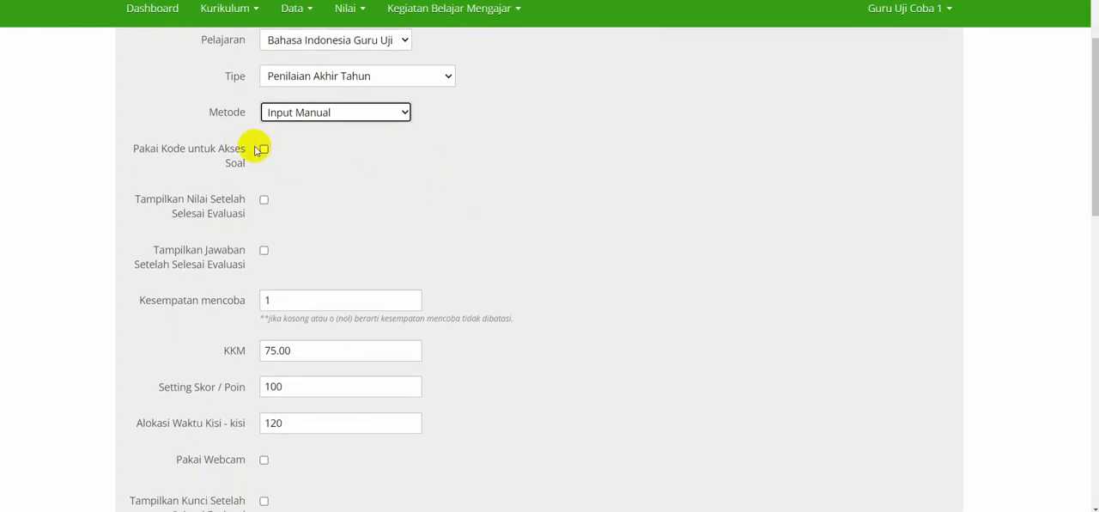
scroll(319, 226, down, 3)
click(311, 211)
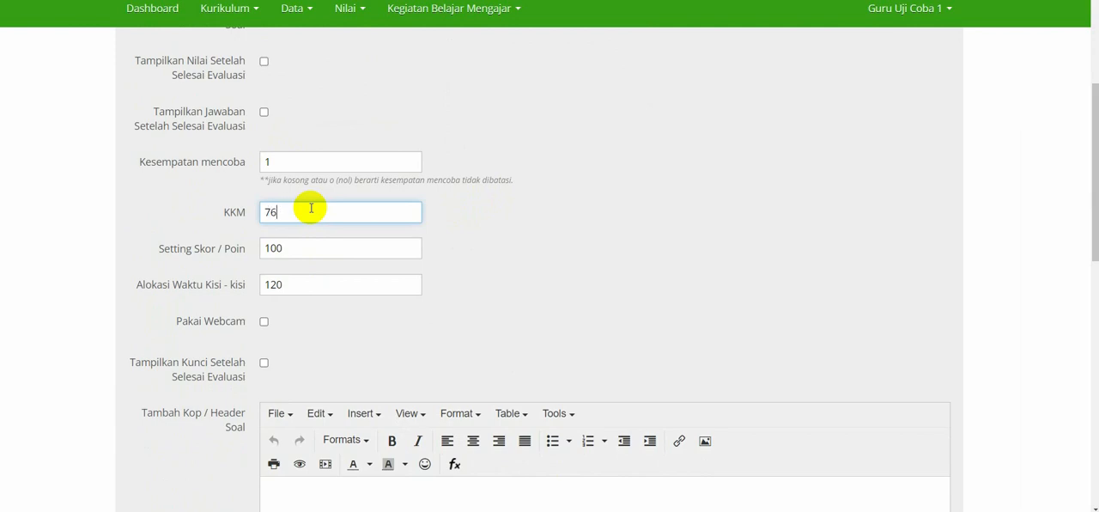
click(528, 213)
scroll(527, 213, down, 2)
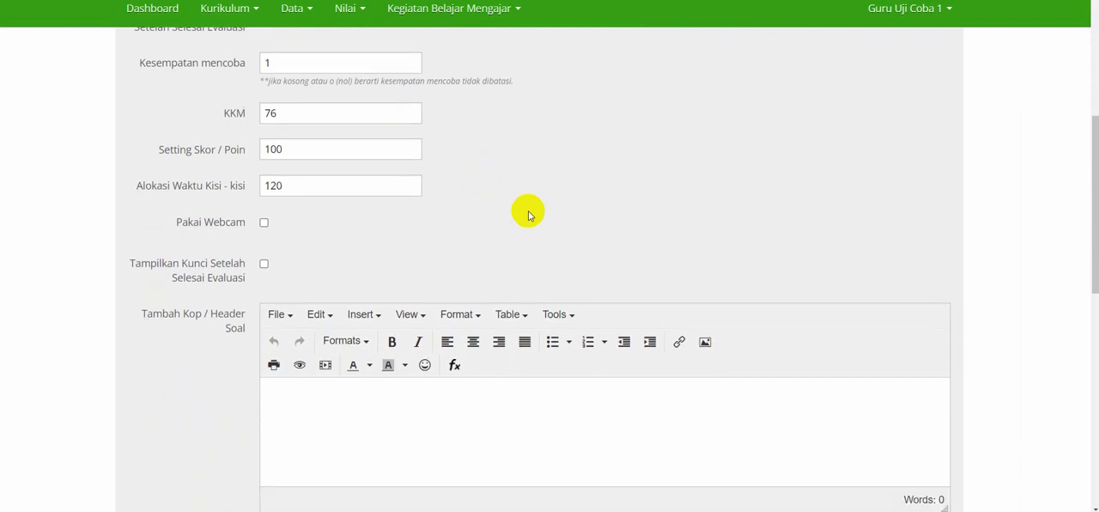
scroll(527, 213, down, 5)
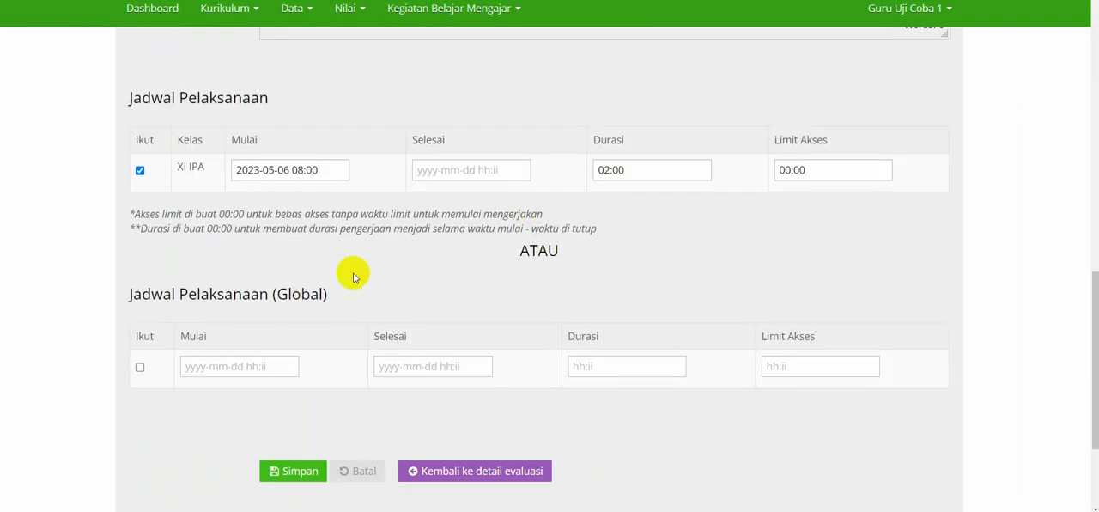
click(303, 171)
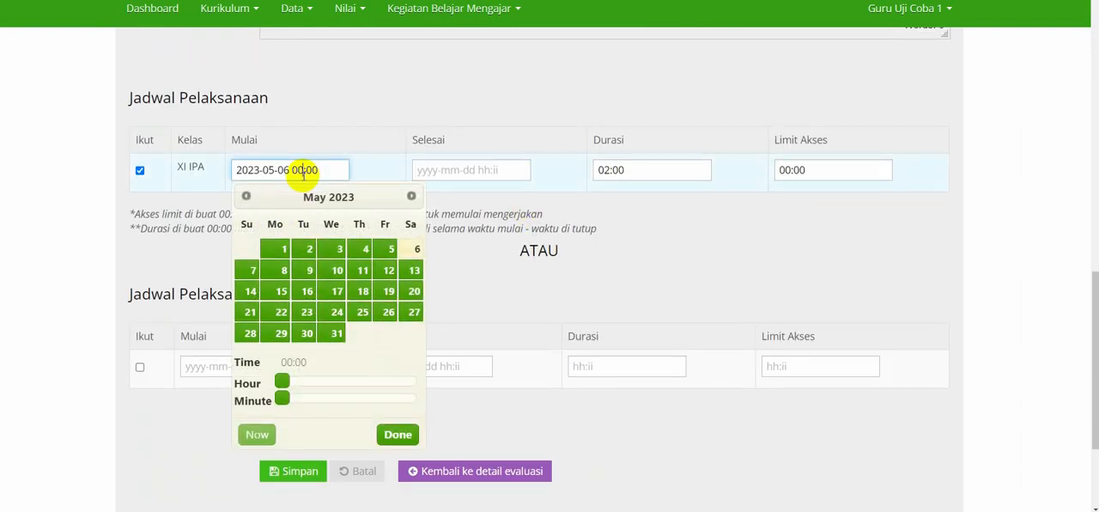
click(366, 122)
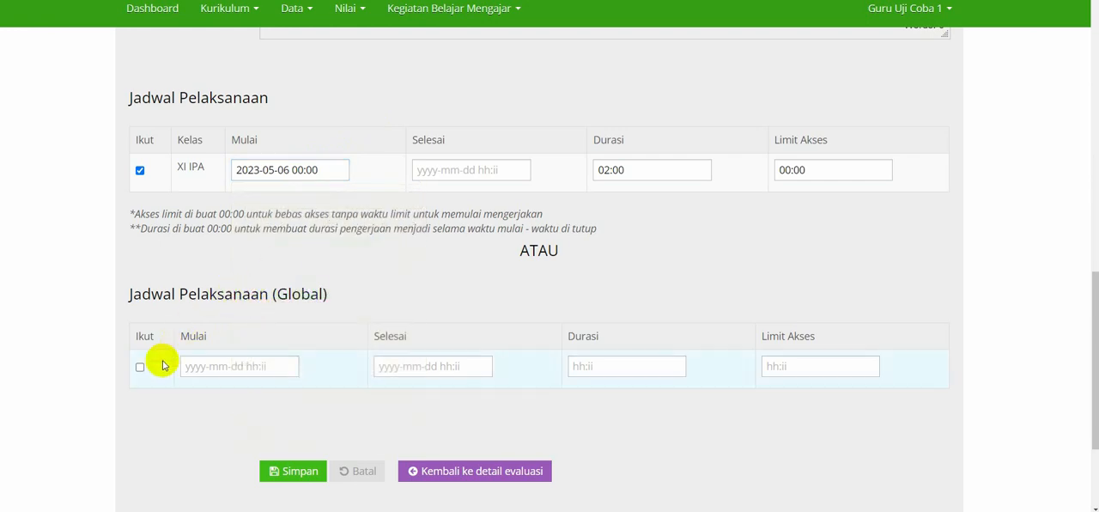
click(203, 368)
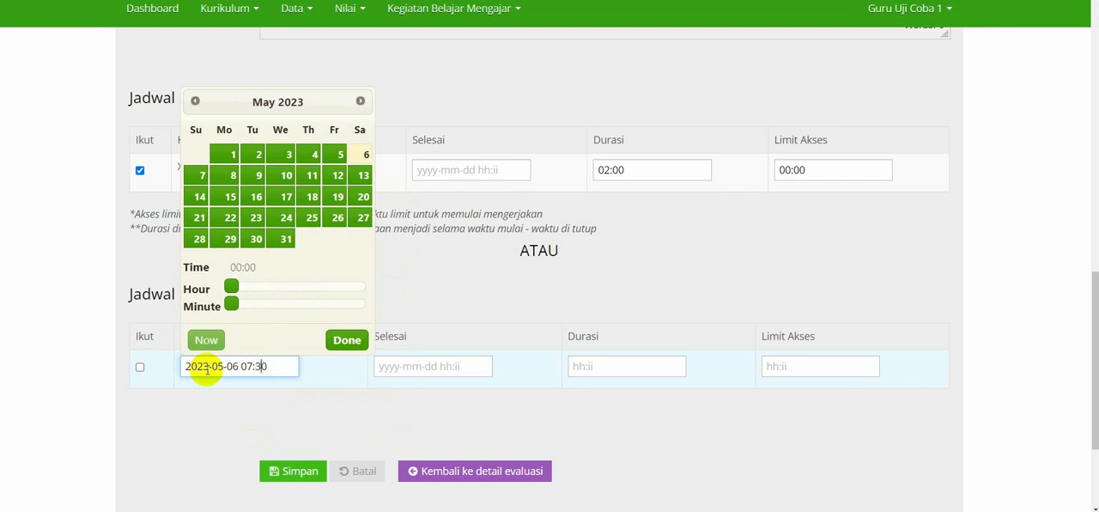
click(337, 400)
click(430, 369)
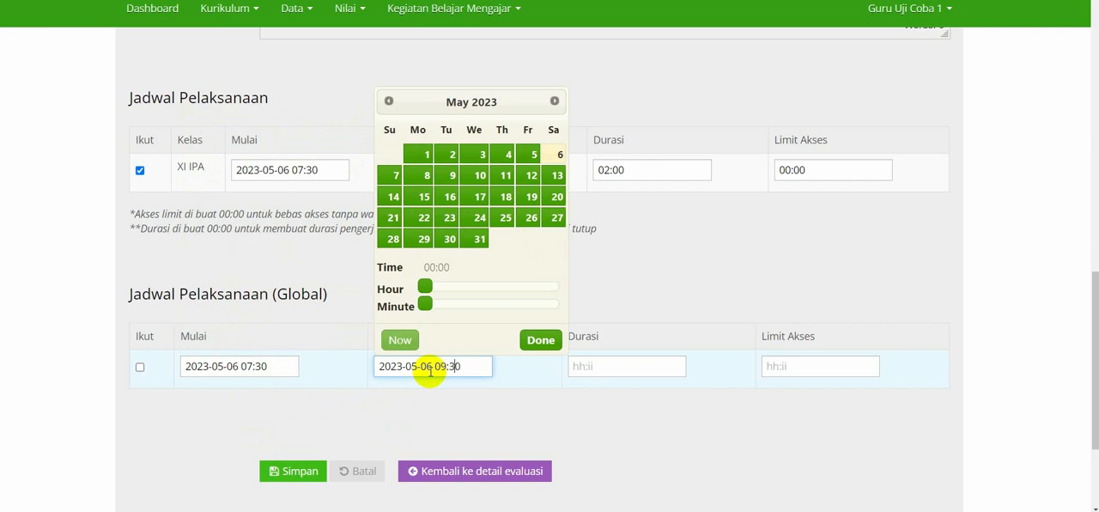
key(Tab)
click(306, 385)
click(285, 373)
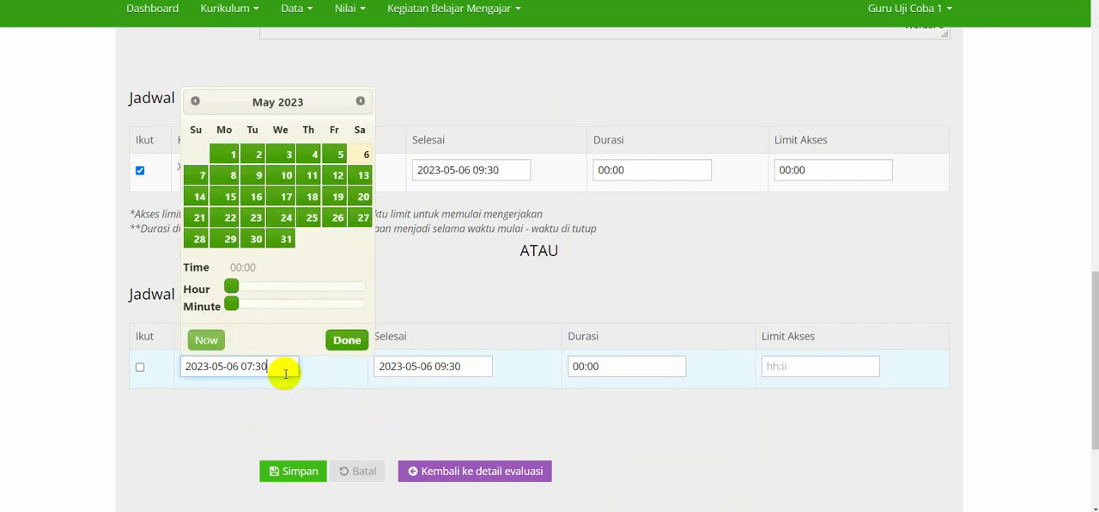
drag(287, 365, 135, 365)
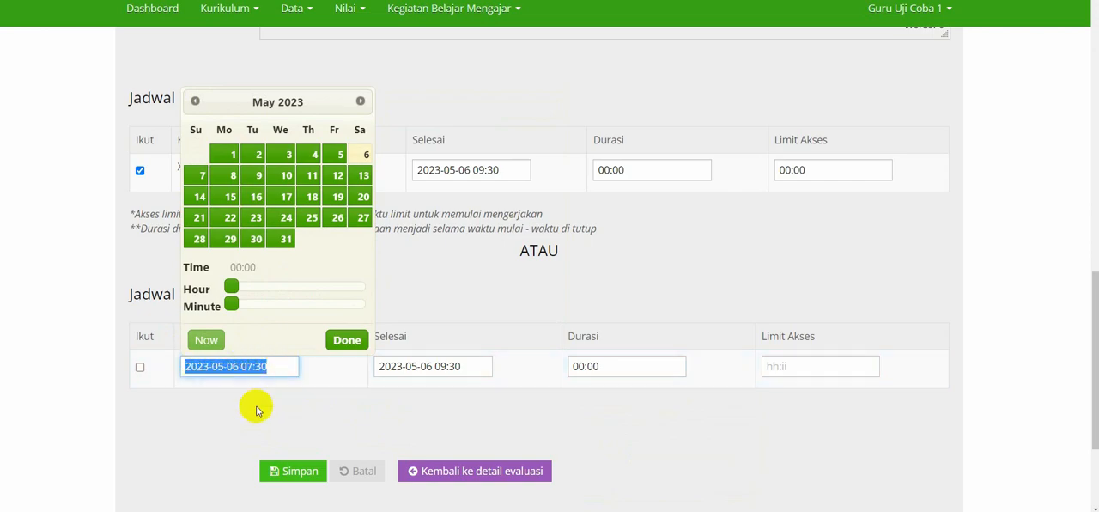
click(371, 382)
click(455, 371)
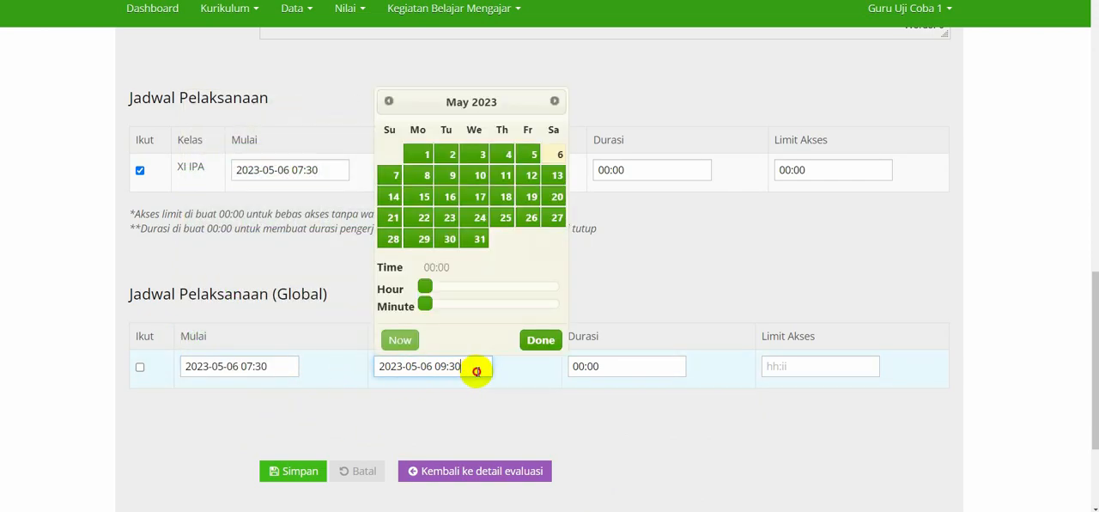
drag(473, 369, 380, 372)
click(407, 404)
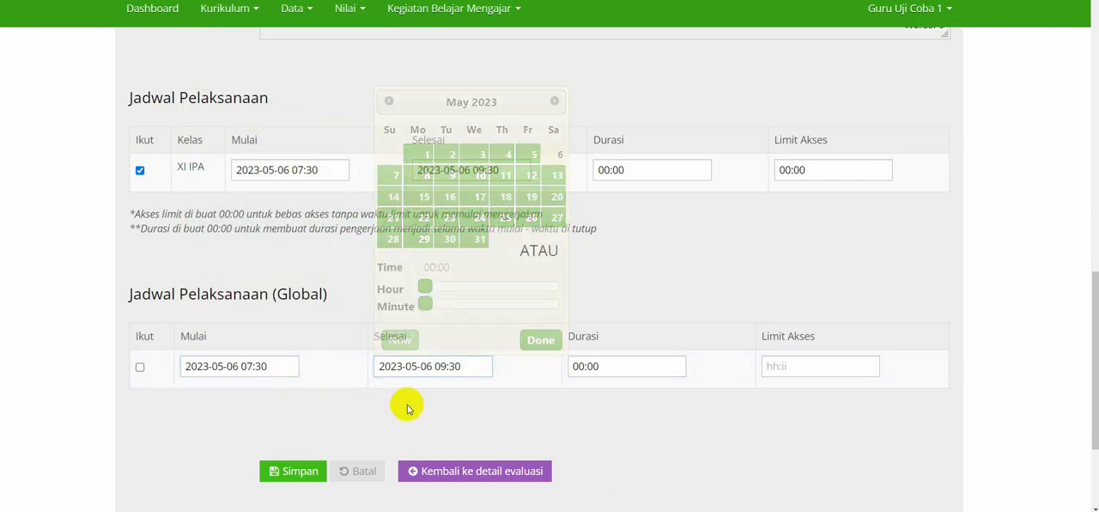
click(283, 368)
click(361, 400)
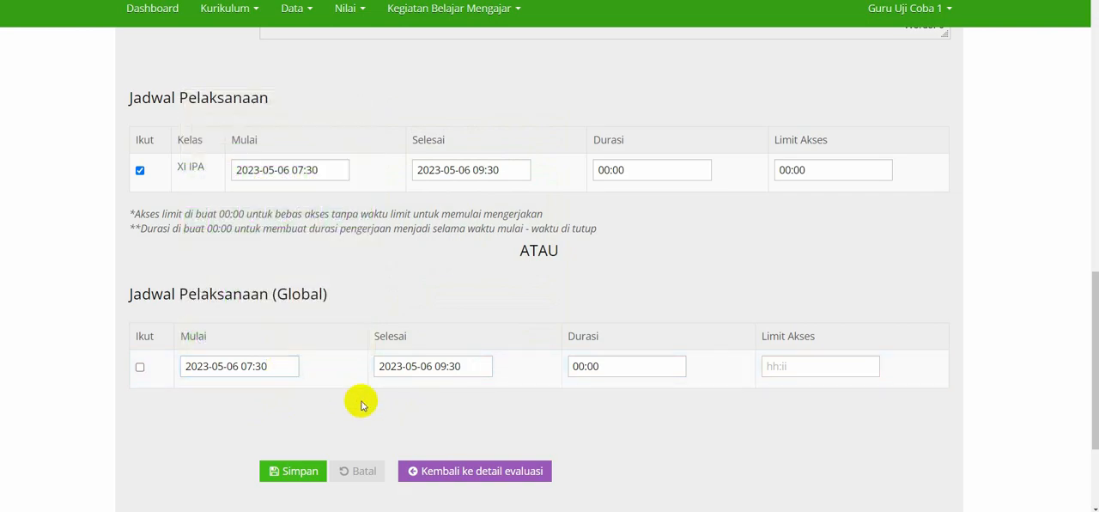
click(466, 368)
click(492, 401)
Set the duration in the global schedule to 02:00, with the access limit at 00:00.
click(604, 368)
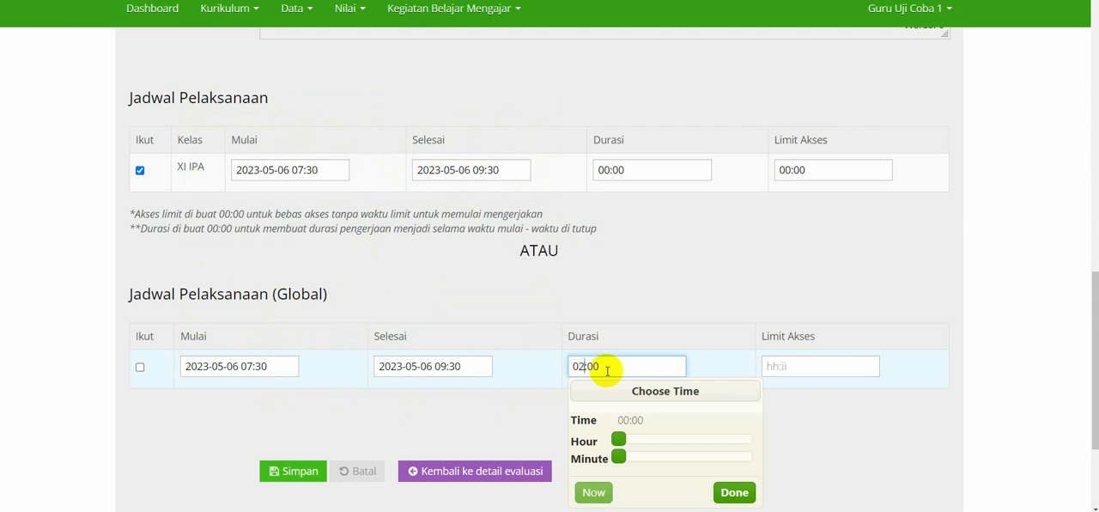
key(Tab)
click(663, 319)
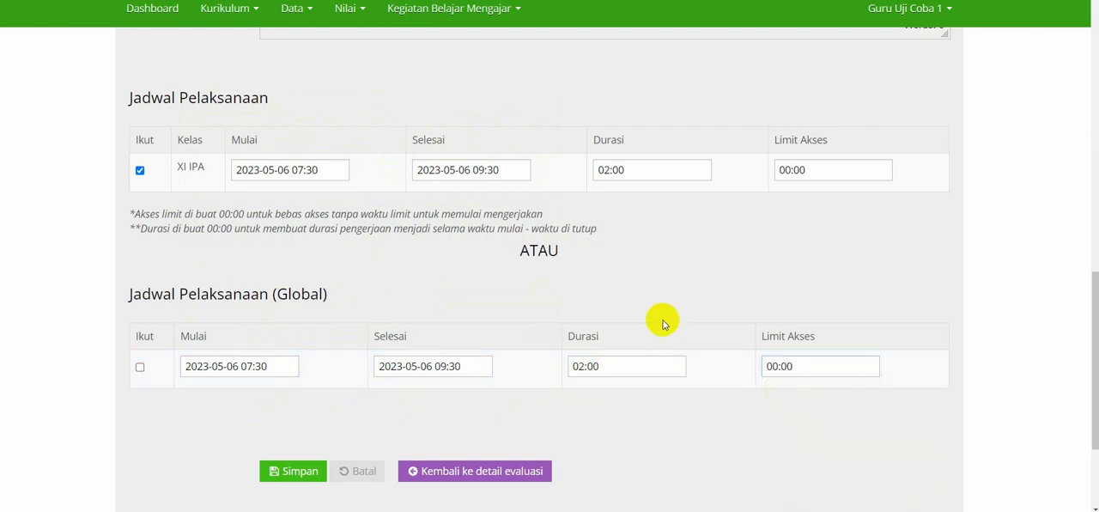
Check the completed class and global schedules, and save the new evaluation.
scroll(524, 304, down, 1)
scroll(524, 304, up, 1)
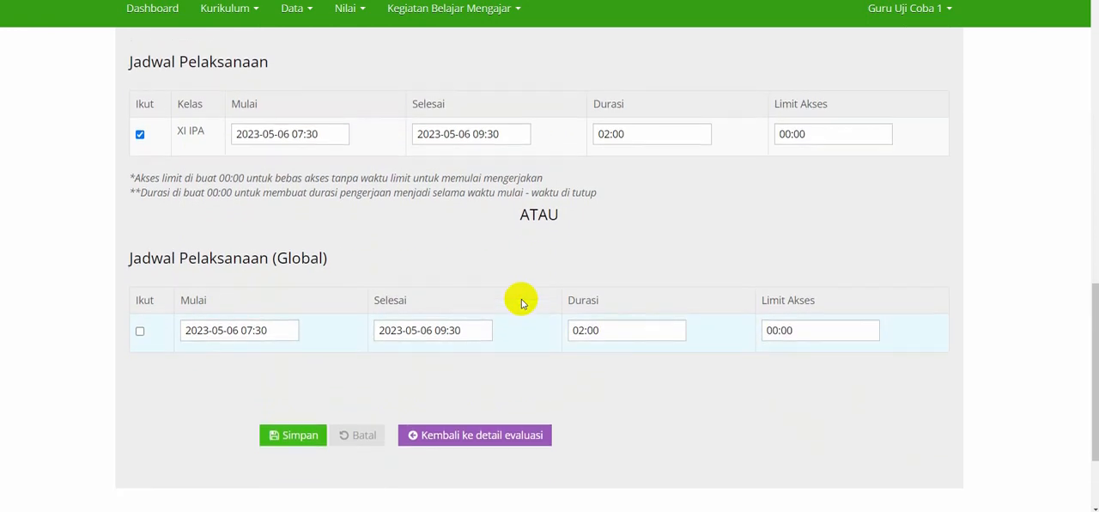
scroll(524, 304, down, 1)
scroll(523, 301, up, 1)
scroll(520, 299, down, 2)
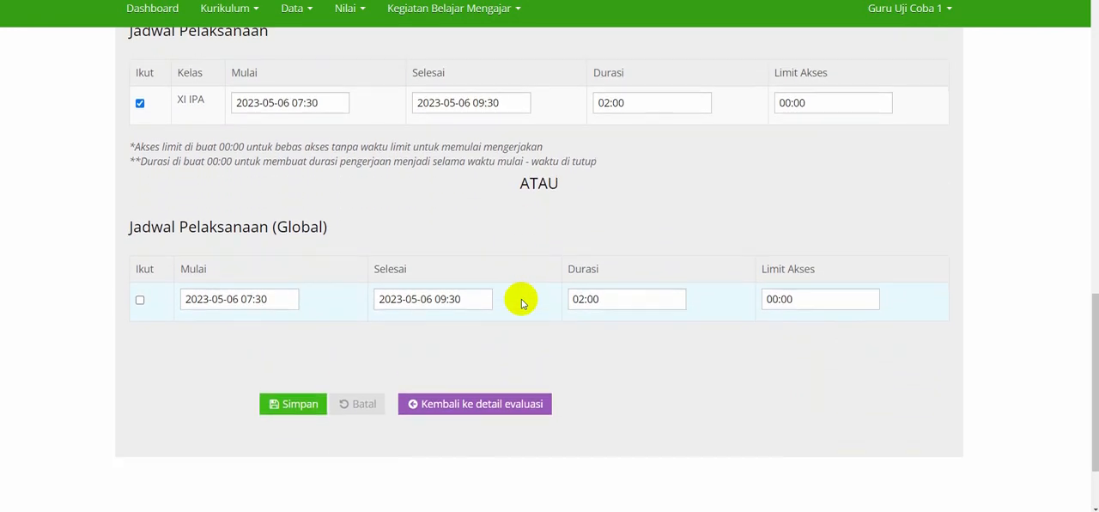
click(296, 397)
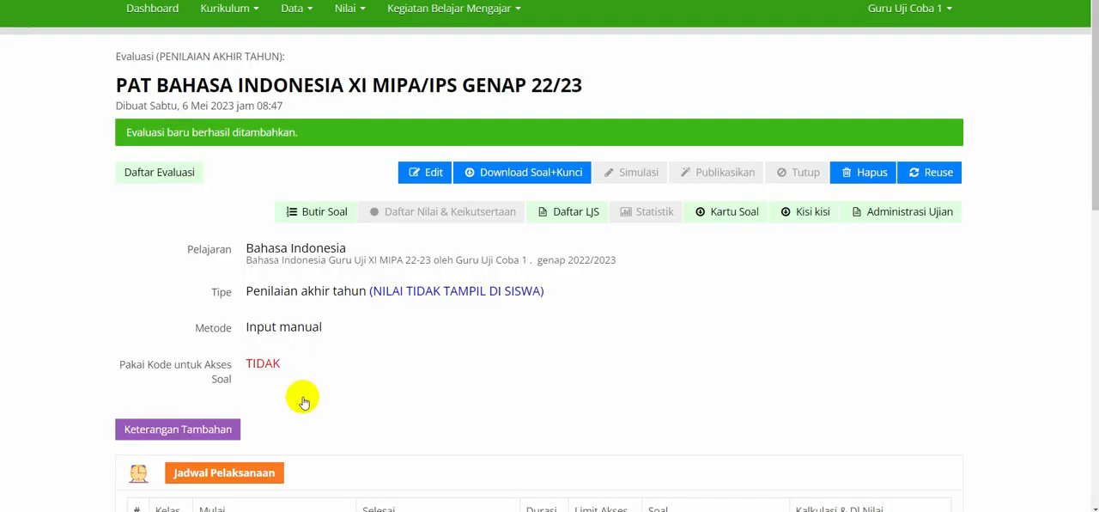
Examine the saved evaluation's title and the class, times, duration and access limit in its Jadwal Pelaksanaan.
drag(117, 84, 584, 93)
click(276, 121)
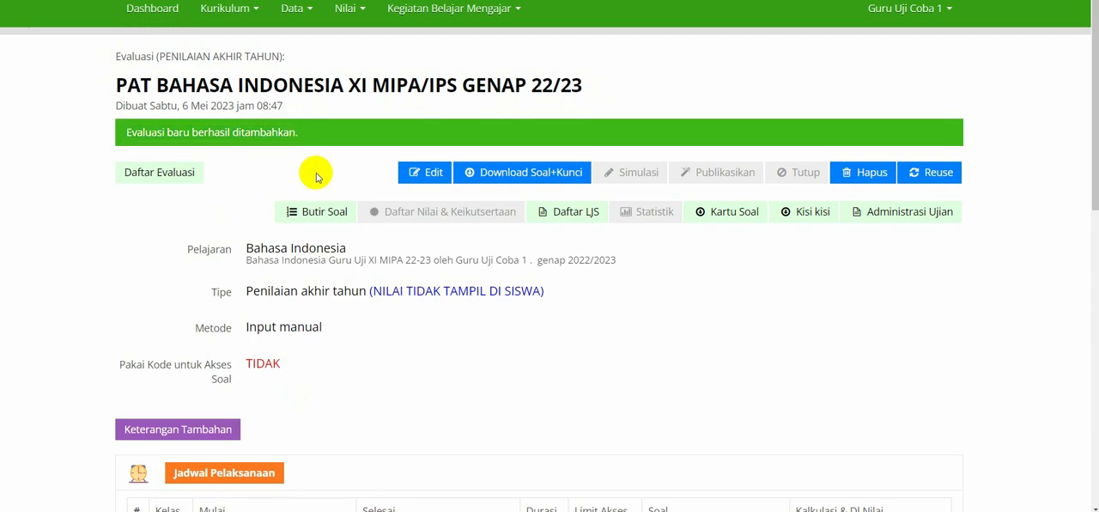
scroll(314, 172, down, 1)
scroll(315, 172, down, 4)
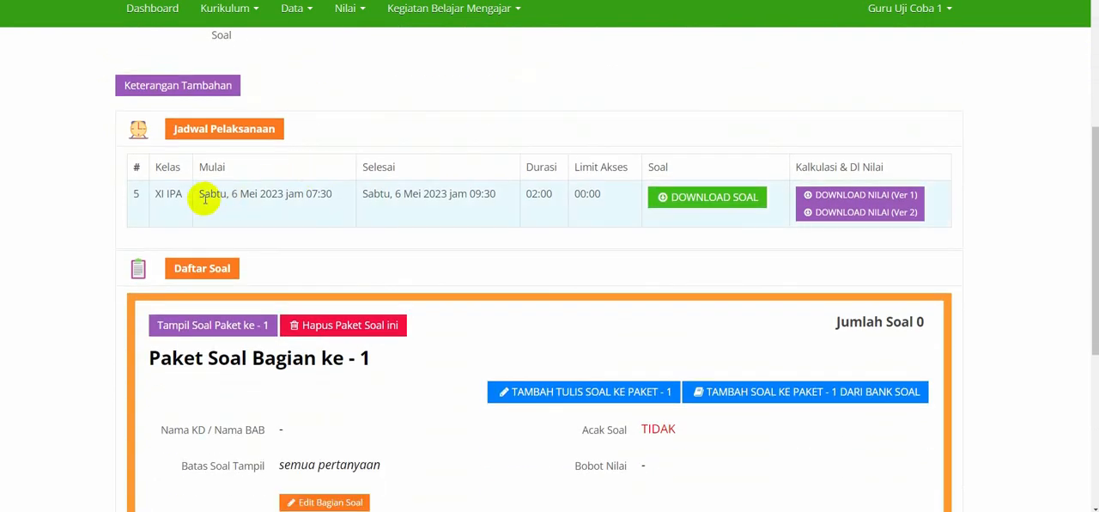
drag(158, 196, 612, 211)
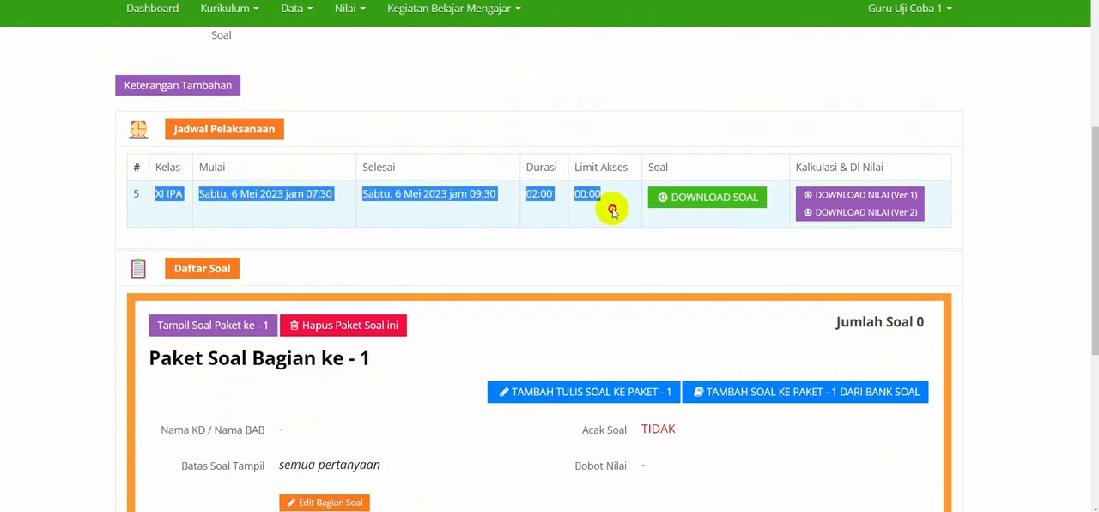
Open the form for writing a new question in question package 1.
click(613, 223)
scroll(612, 224, down, 2)
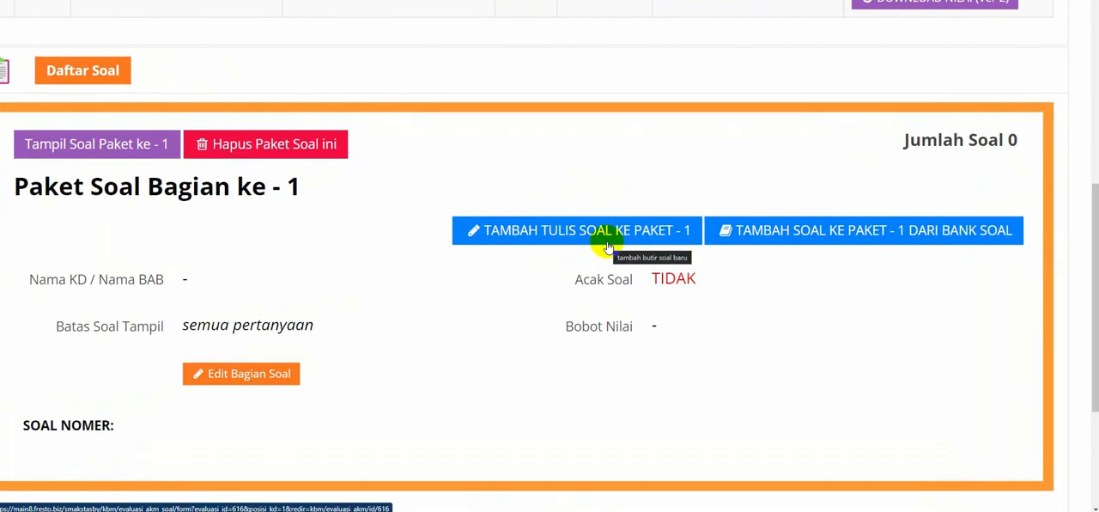
click(606, 240)
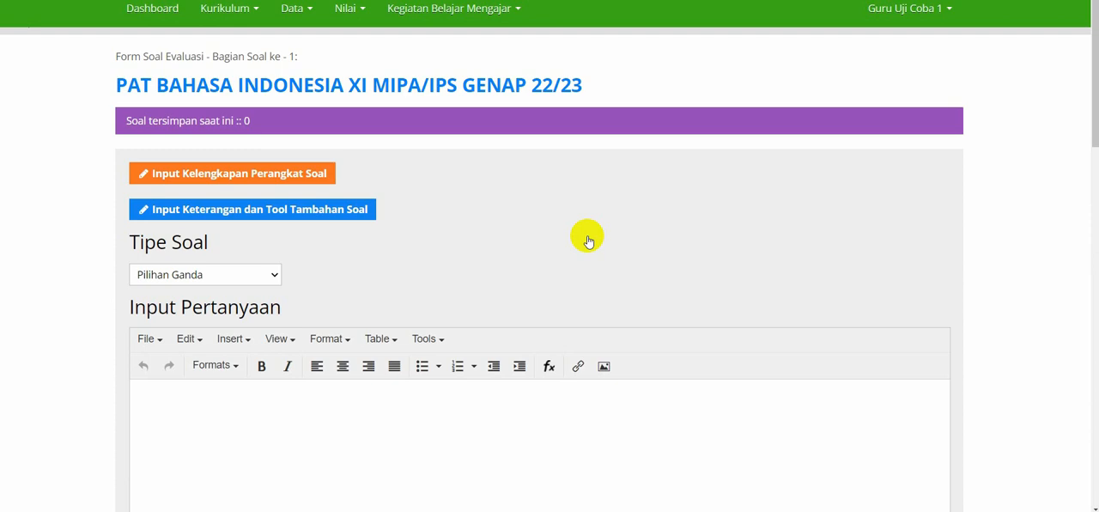
Look through the sections and input fields of the new question form.
scroll(588, 241, down, 1)
scroll(588, 241, up, 1)
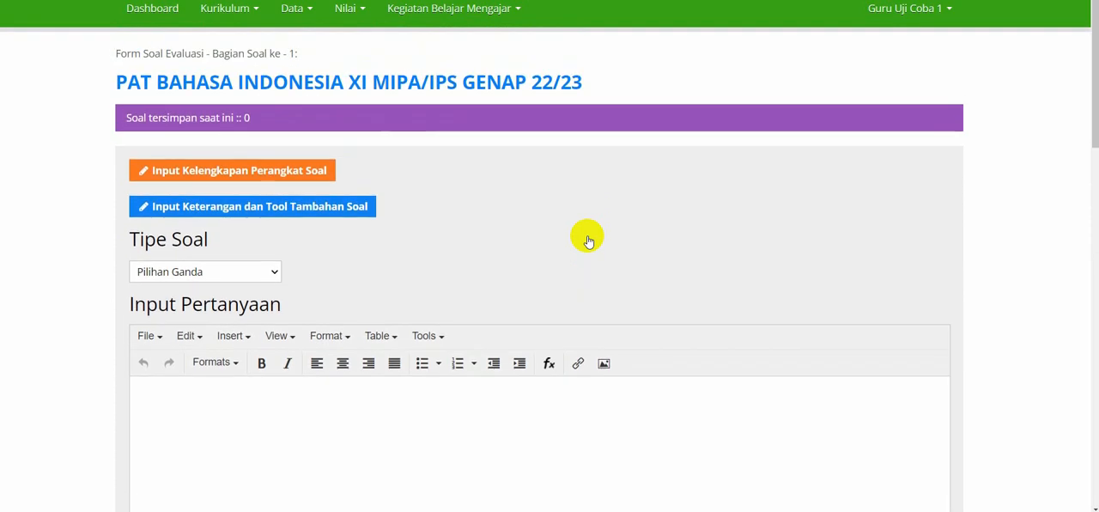
scroll(588, 241, down, 1)
scroll(589, 241, up, 1)
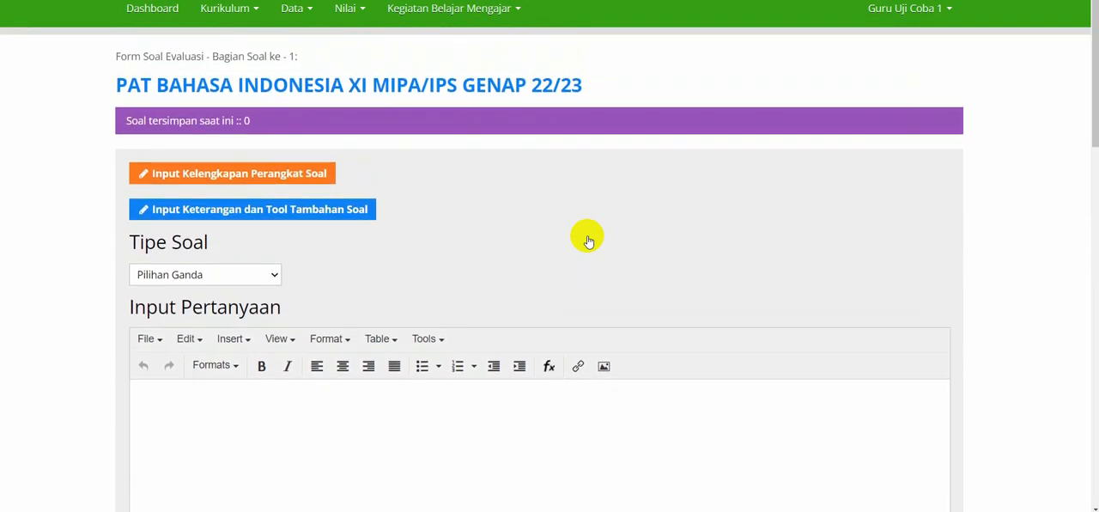
scroll(588, 242, down, 1)
scroll(589, 241, down, 1)
scroll(589, 241, up, 1)
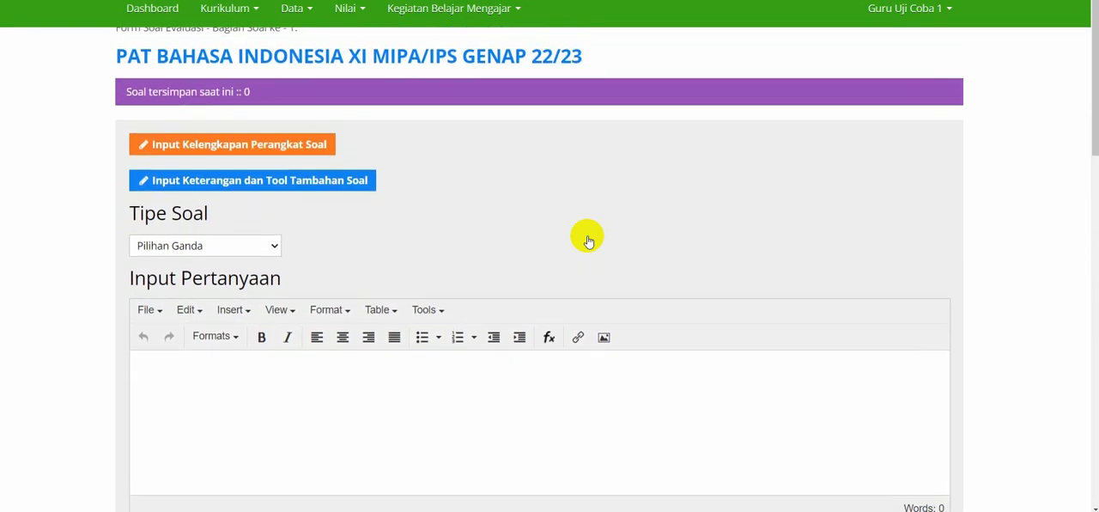
click(307, 147)
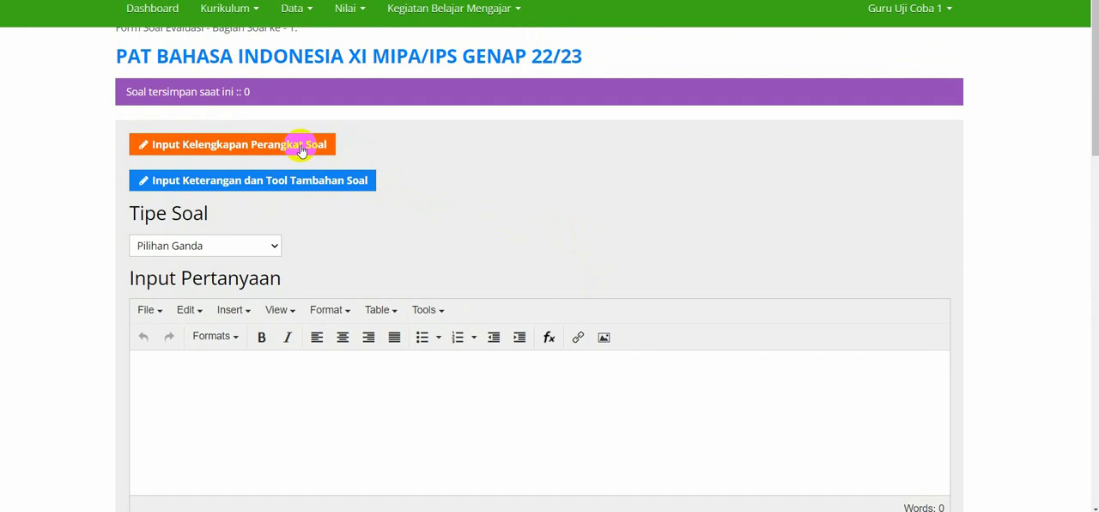
Set the question type to Pilihan Ganda Kompleks.
scroll(314, 273, down, 2)
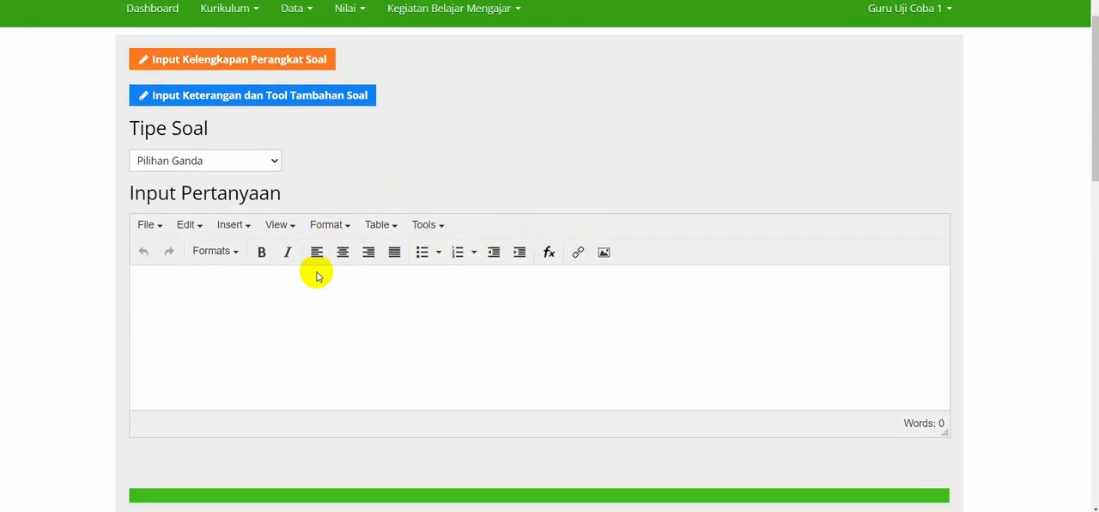
click(256, 166)
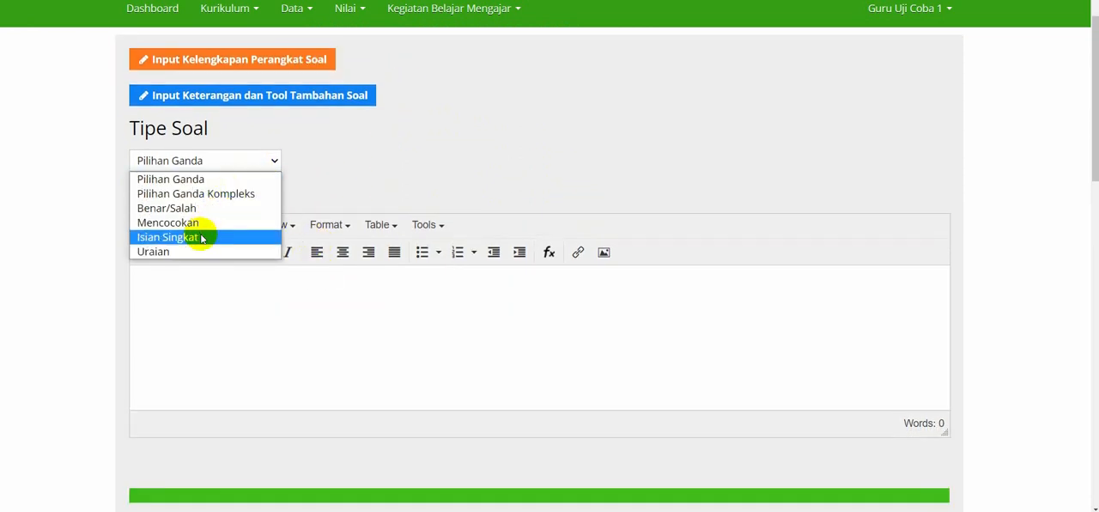
click(217, 207)
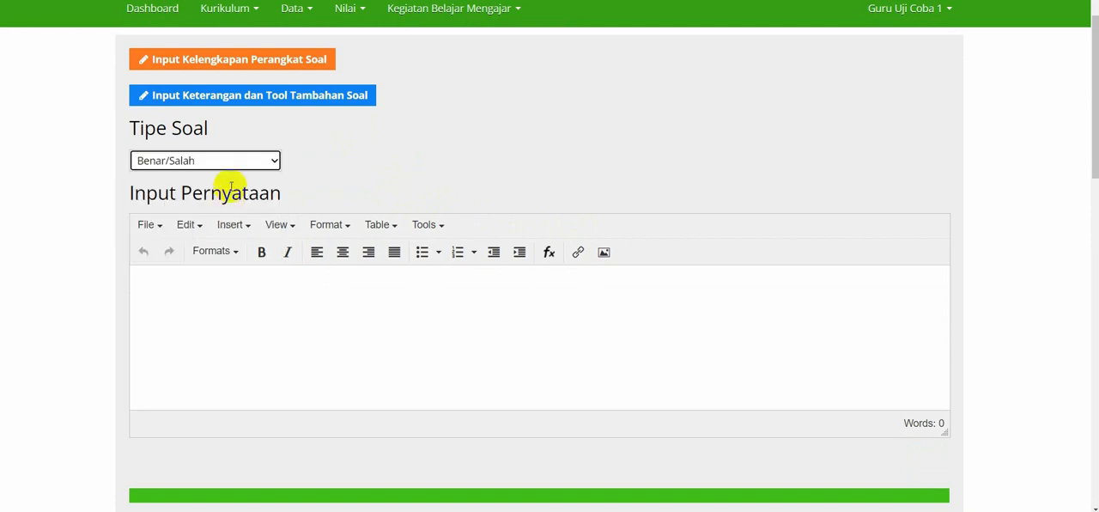
click(229, 160)
click(216, 194)
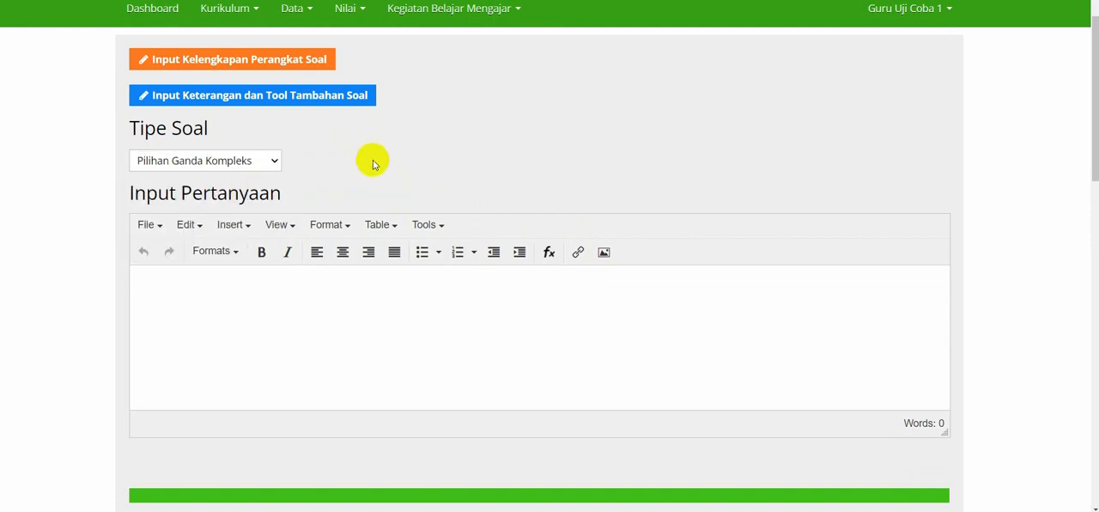
Expand the question-set details, set Kompetensi Dasar to 3.3 and enter the description "Memahami berbagai macam jenis kalimat".
scroll(373, 163, down, 2)
scroll(373, 163, up, 3)
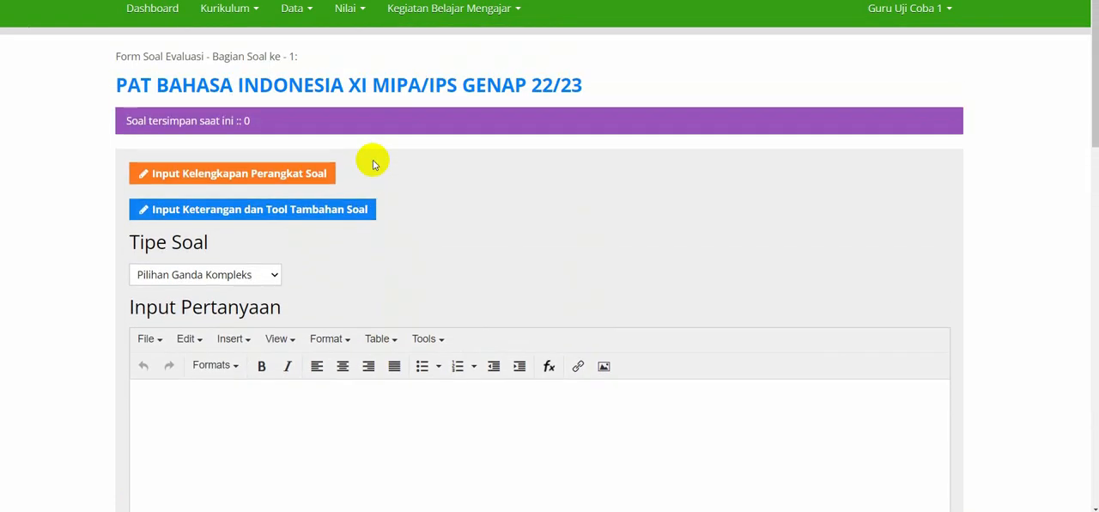
click(198, 176)
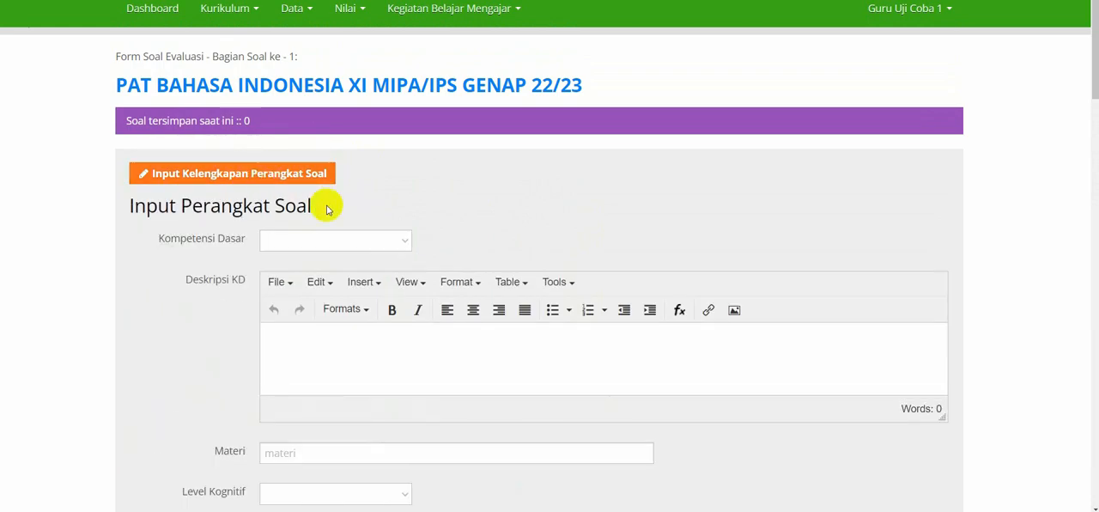
scroll(326, 207, down, 2)
click(337, 120)
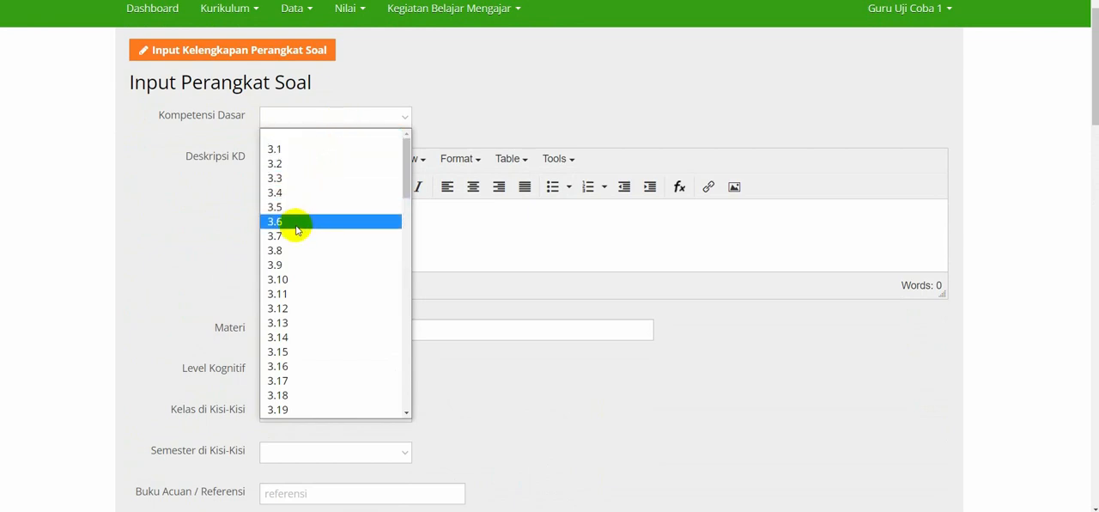
scroll(290, 321, down, 20)
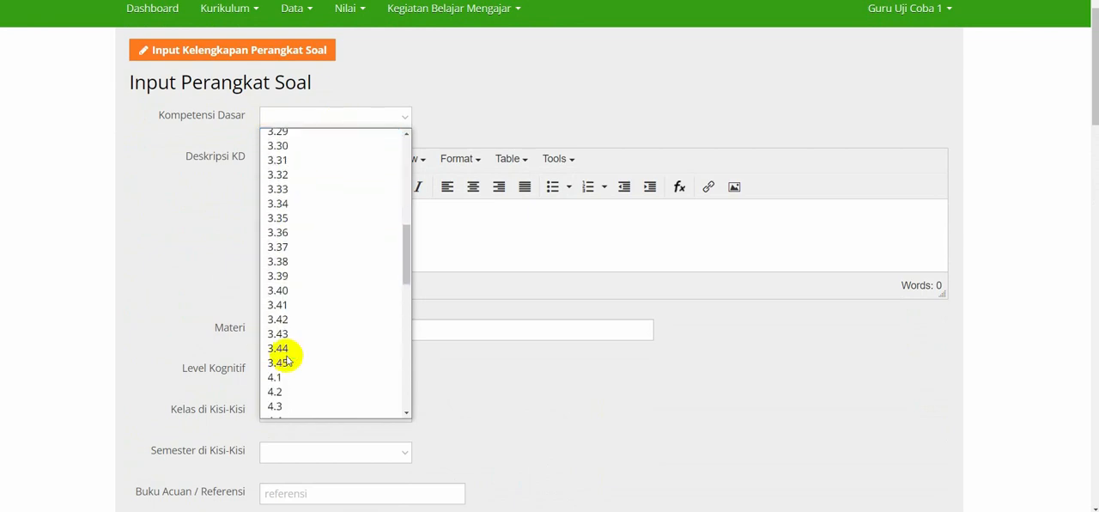
scroll(286, 359, up, 20)
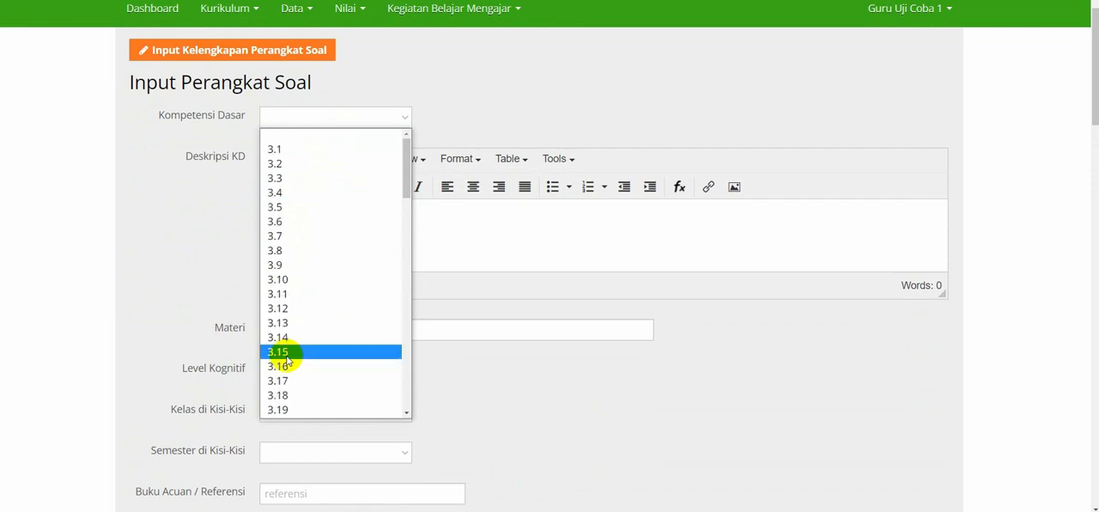
click(292, 182)
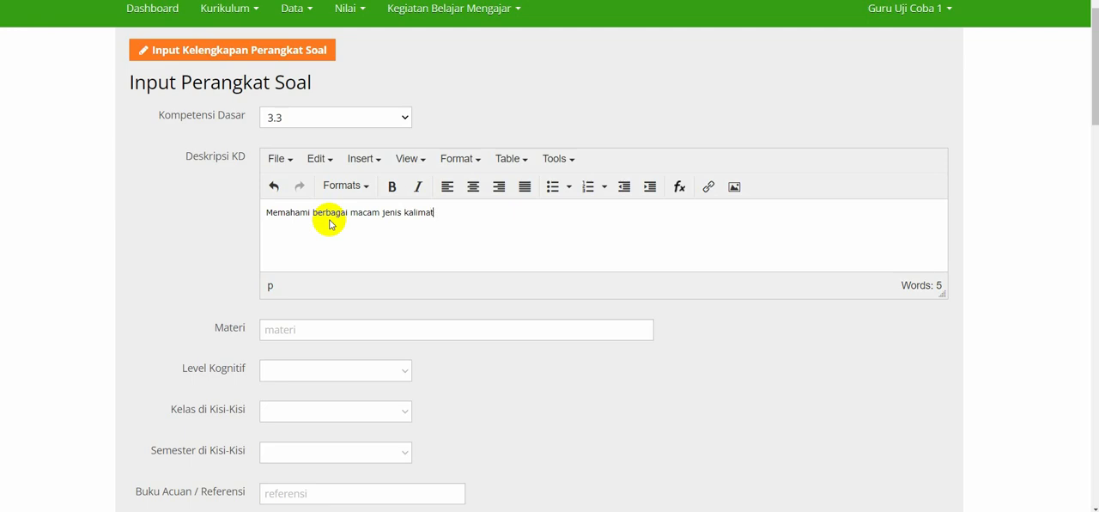
Enter "Kalimat Konjungsi" as the Materi and set Level Kognitif to Aplikasi.
scroll(331, 224, down, 2)
click(328, 180)
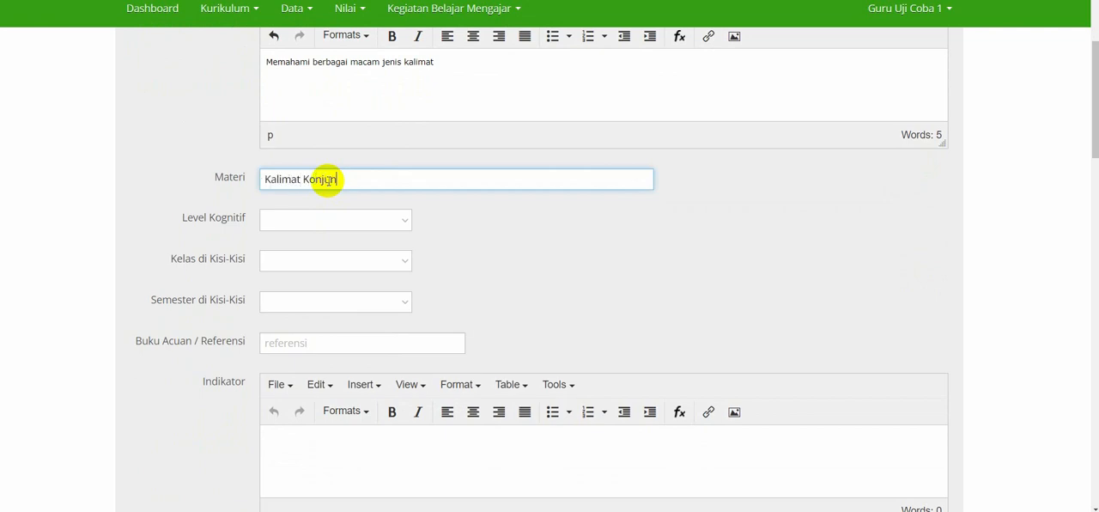
scroll(328, 180, down, 1)
click(341, 212)
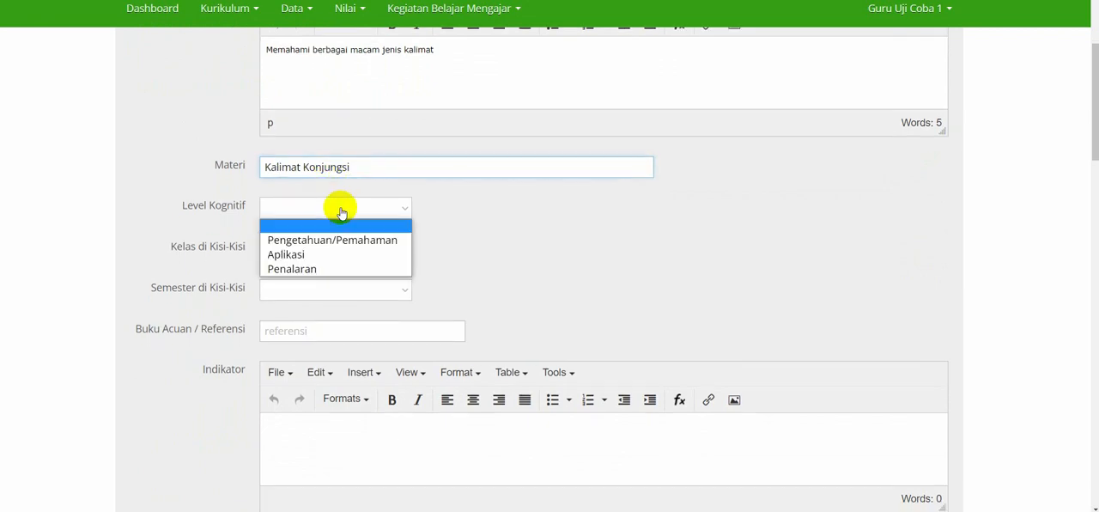
click(335, 258)
click(325, 249)
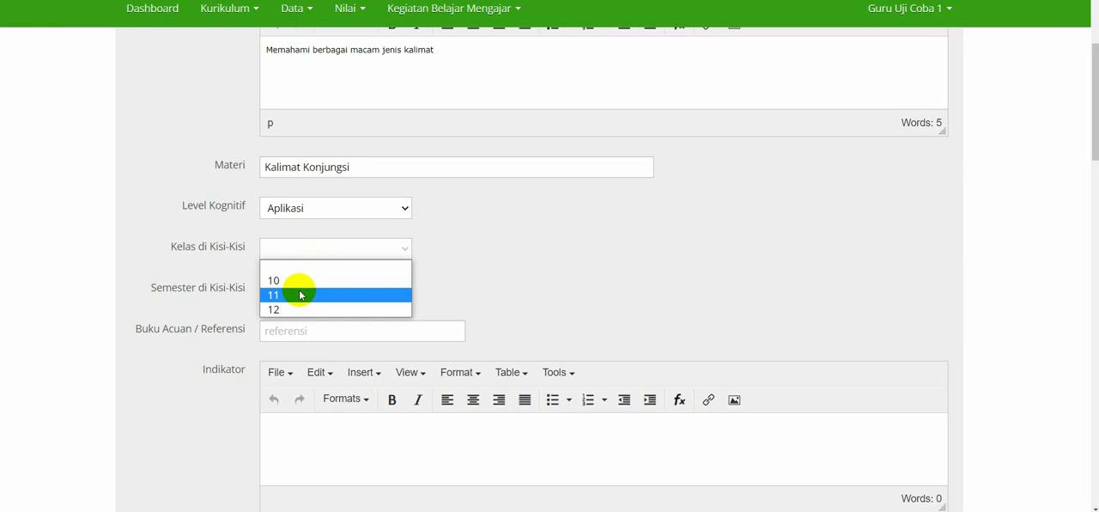
click(492, 269)
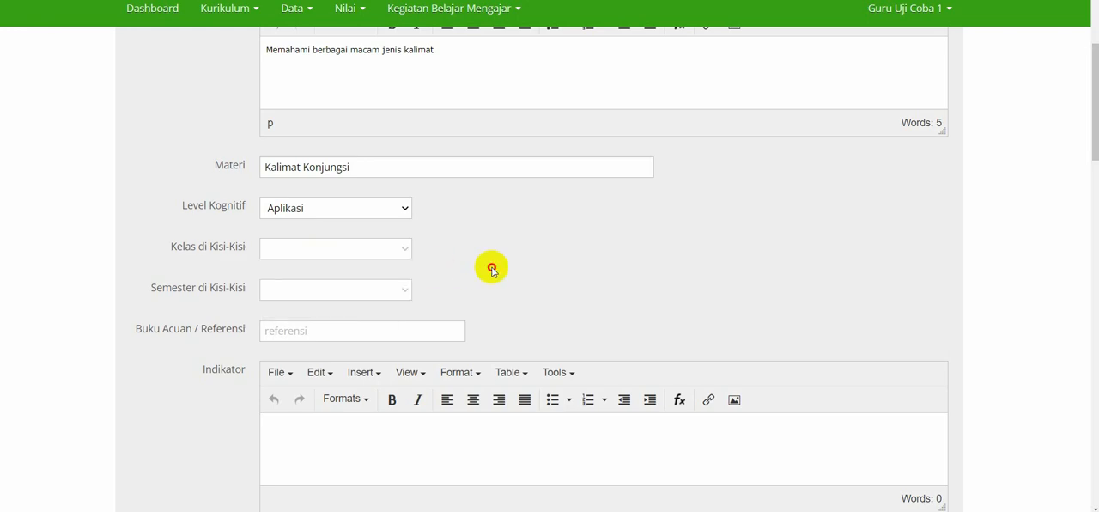
click(401, 213)
click(341, 249)
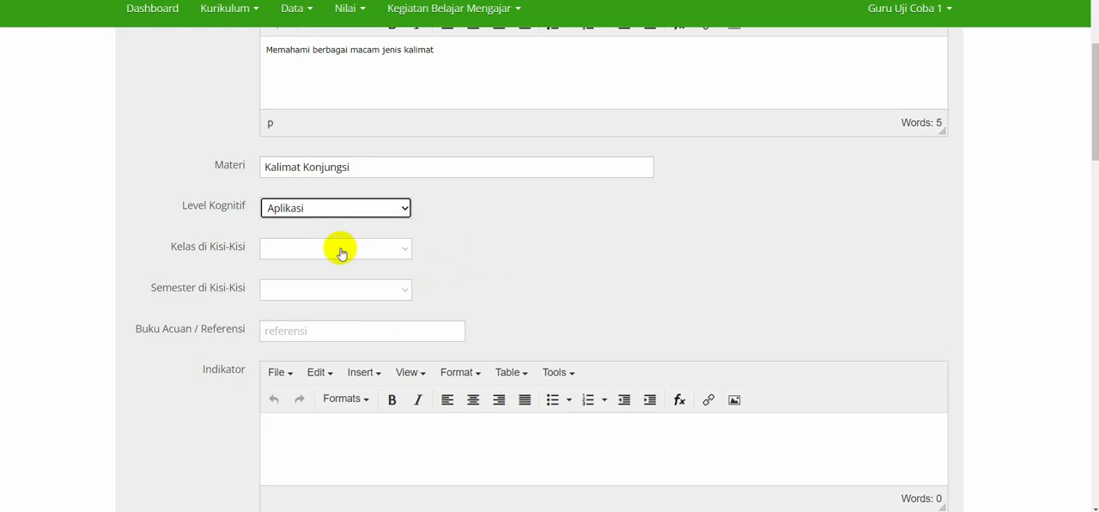
click(340, 209)
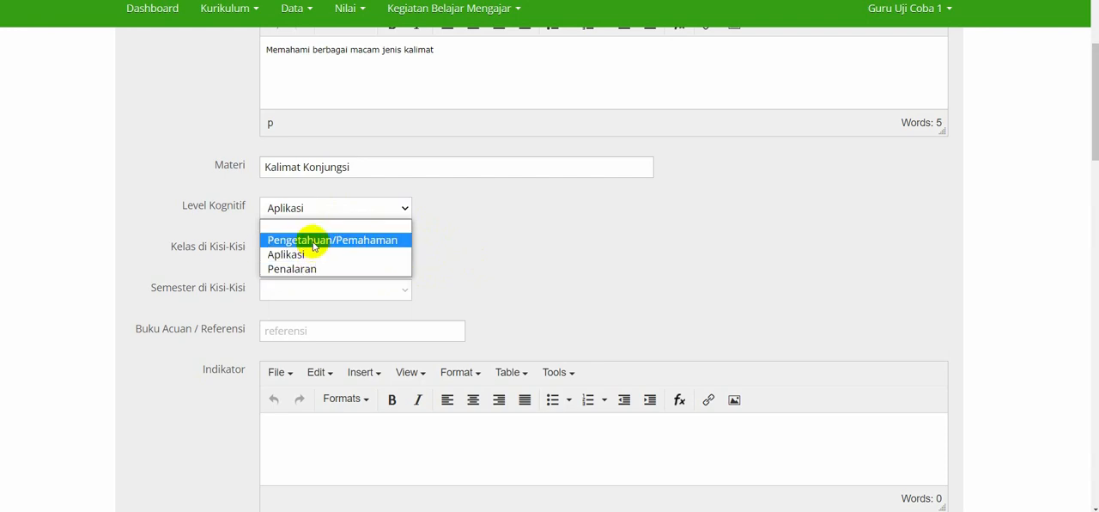
click(307, 255)
Set Kelas di Kisi-Kisi to 11 and Semester di Kisi-Kisi to Genap.
click(319, 248)
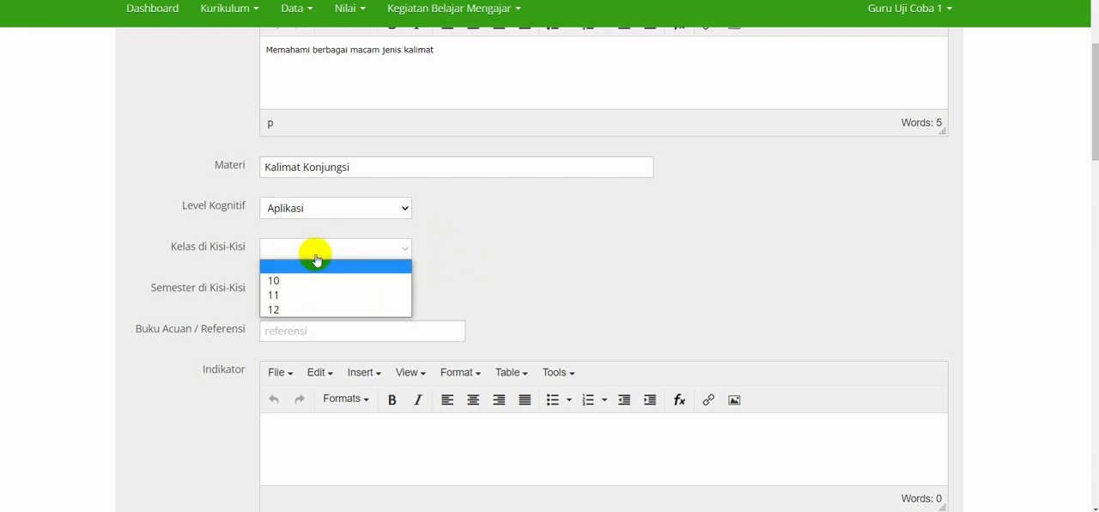
click(287, 295)
scroll(454, 284, down, 2)
click(342, 114)
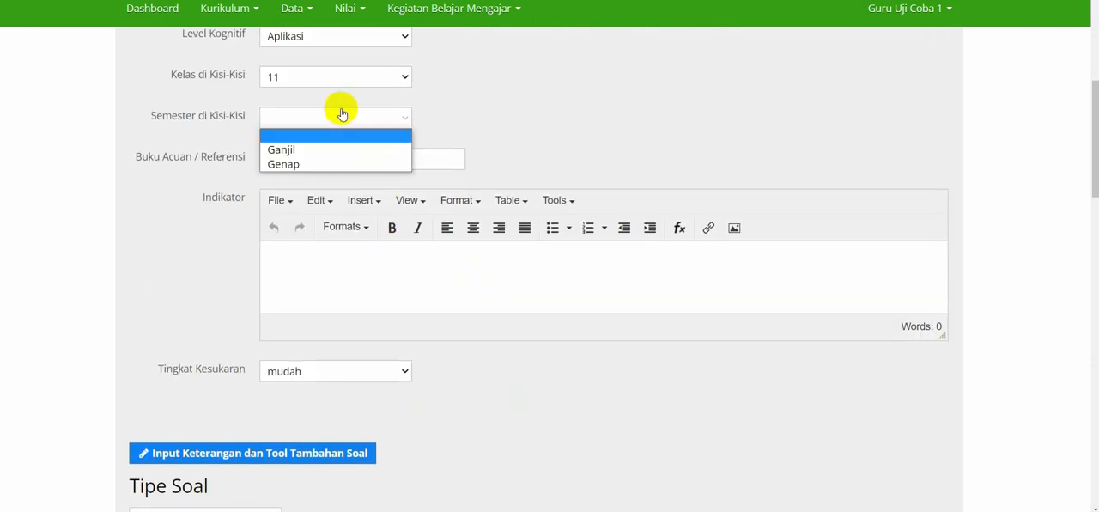
click(288, 164)
Enter "Buku Bahasa Indonesia Kemdikbud 2013 Kelas X" as the reference book.
scroll(523, 128, down, 1)
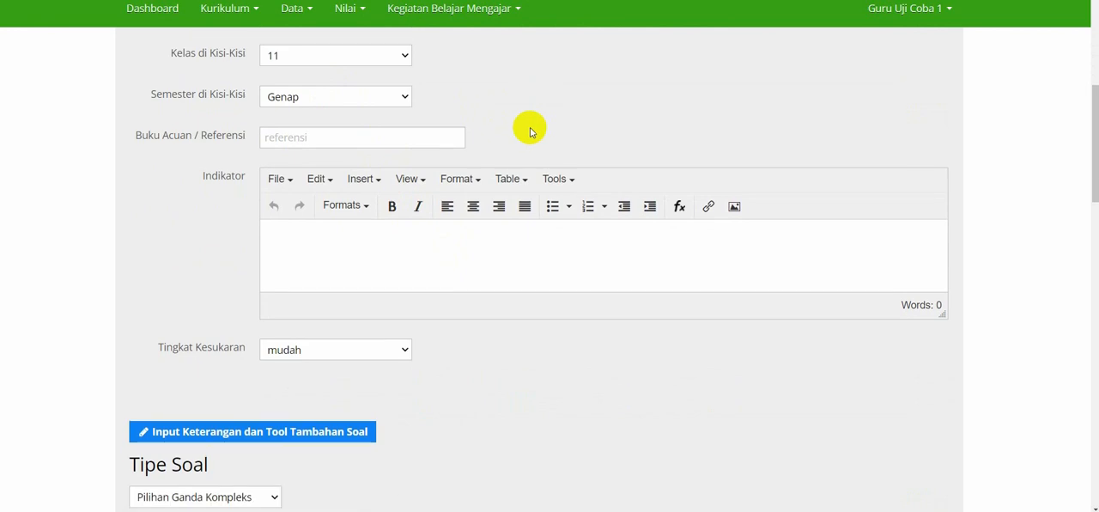
click(392, 135)
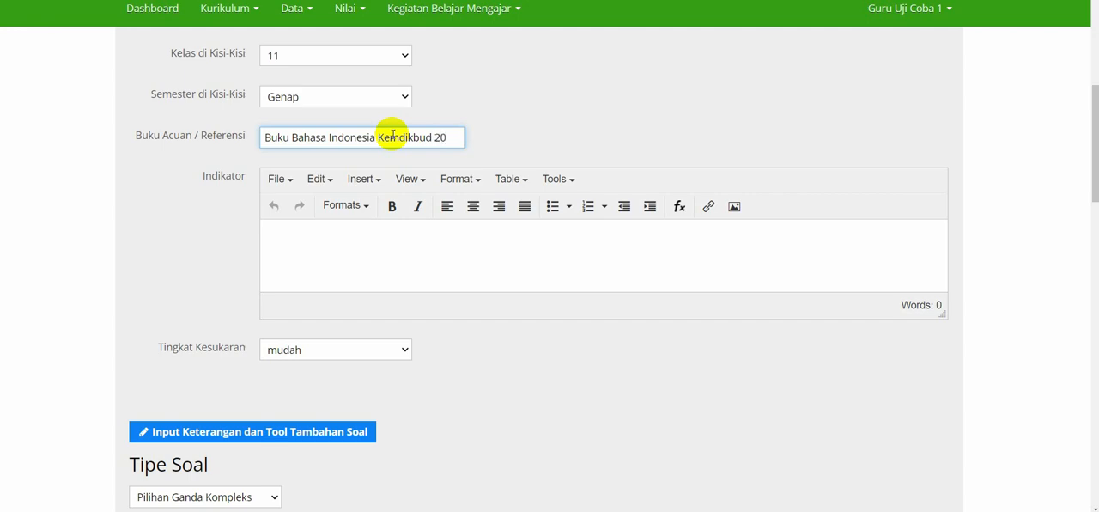
text(Kelas XI)
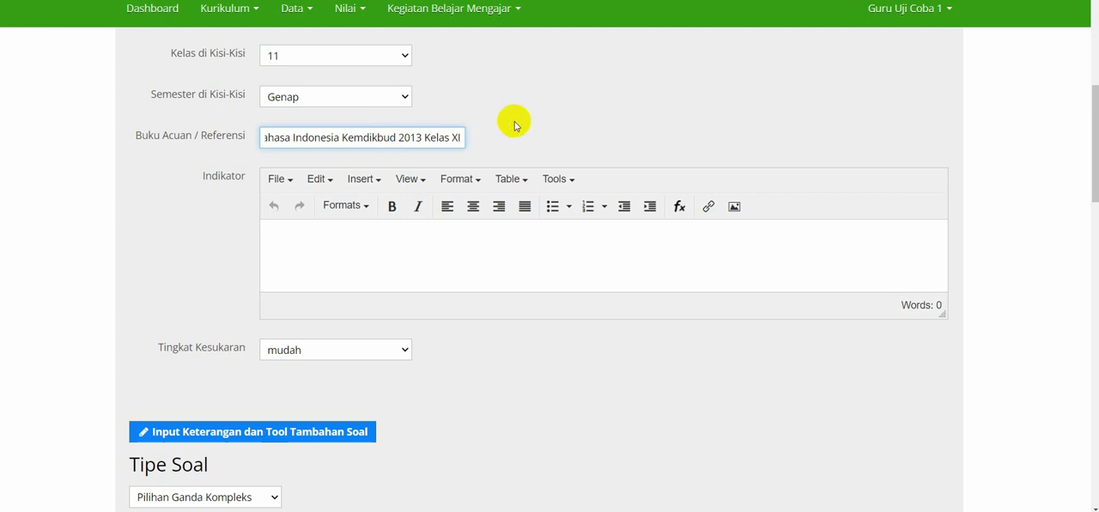
click(550, 118)
Enter "Indikator soal kalimat konjungsi" as the question's Indikator.
scroll(434, 179, down, 1)
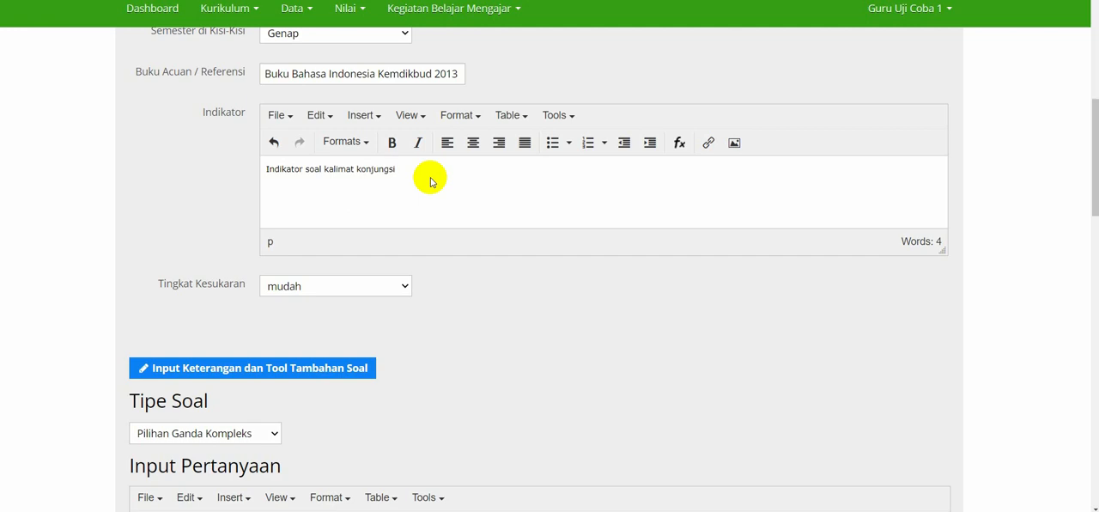
triple_click(400, 168)
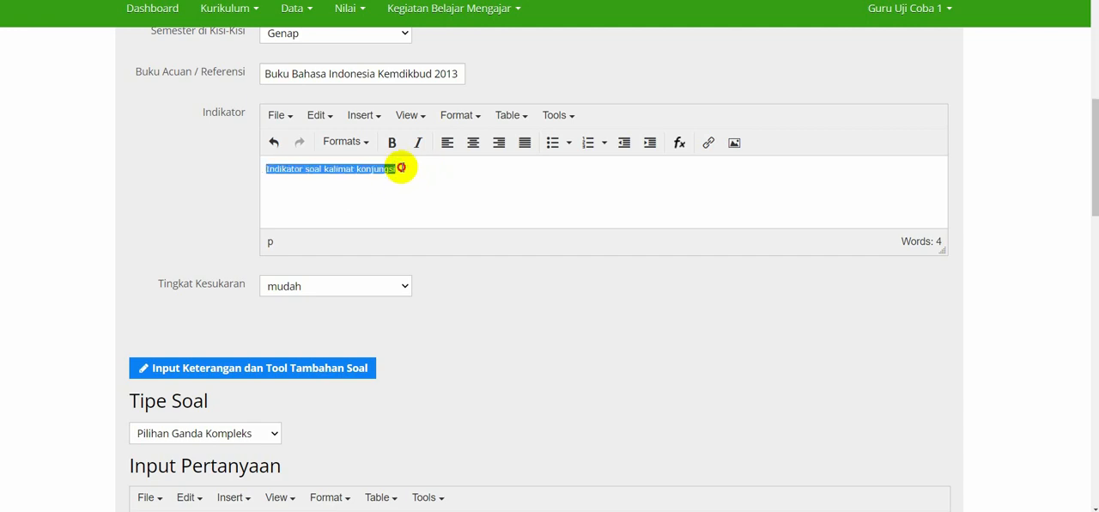
click(463, 249)
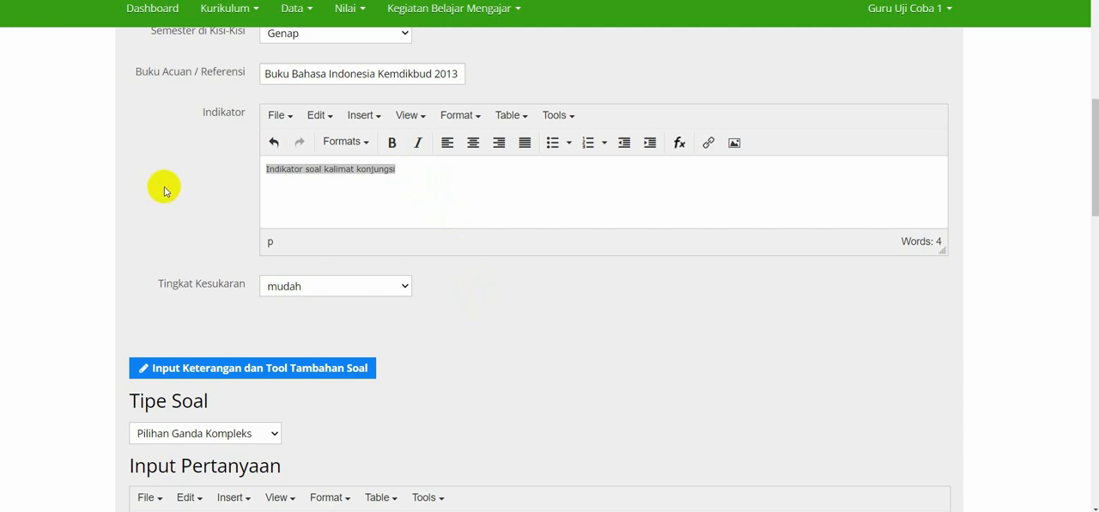
Set the question's Tingkat Kesukaran to sedang.
scroll(164, 190, down, 1)
scroll(163, 189, down, 1)
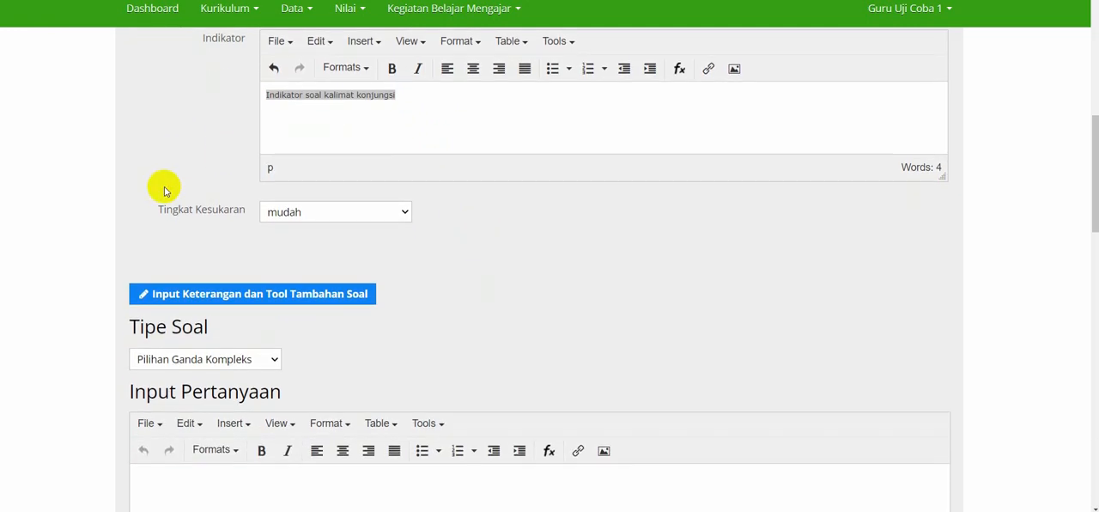
click(307, 215)
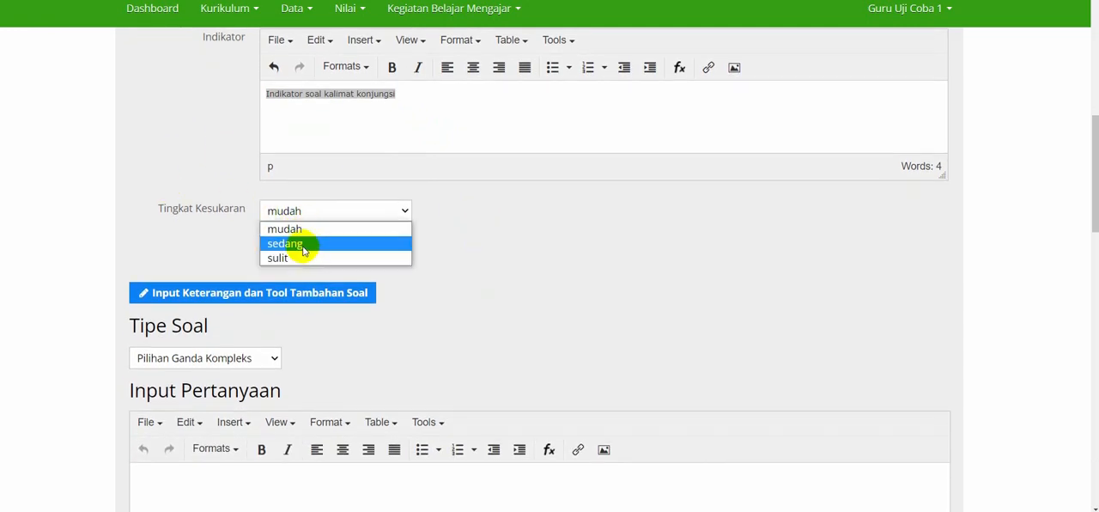
click(302, 244)
scroll(456, 260, down, 1)
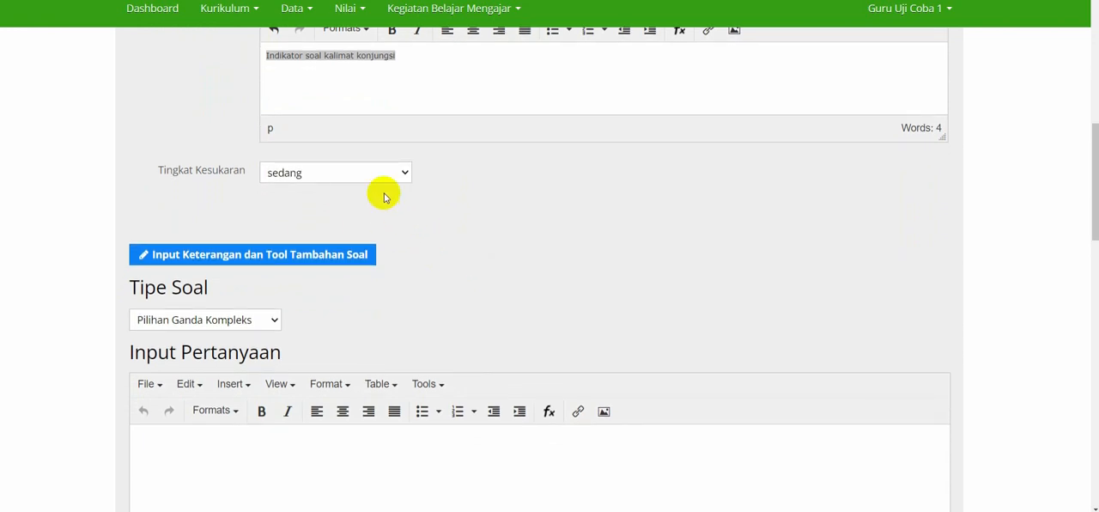
click(362, 176)
click(287, 207)
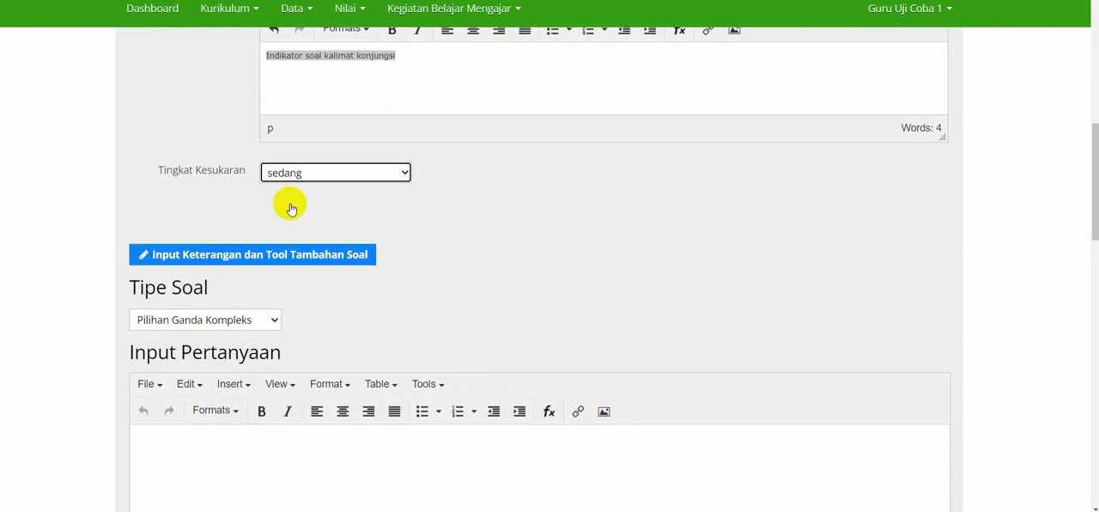
scroll(306, 210, down, 5)
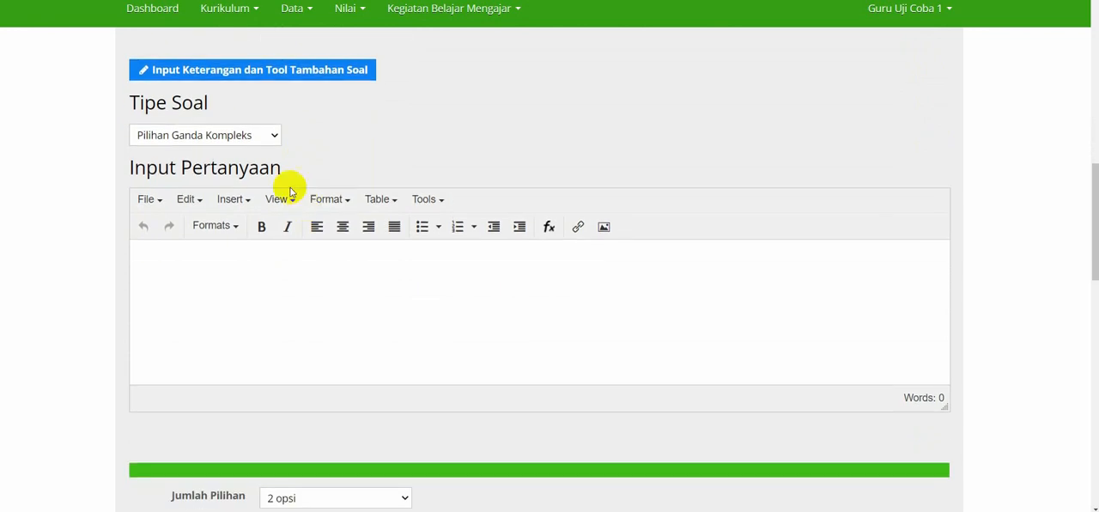
Try the question types Pilihan Ganda, Pilihan Ganda Kompleks, Benar/Salah, Mencocokan, Isian Singkat and Uraian one after another.
click(251, 139)
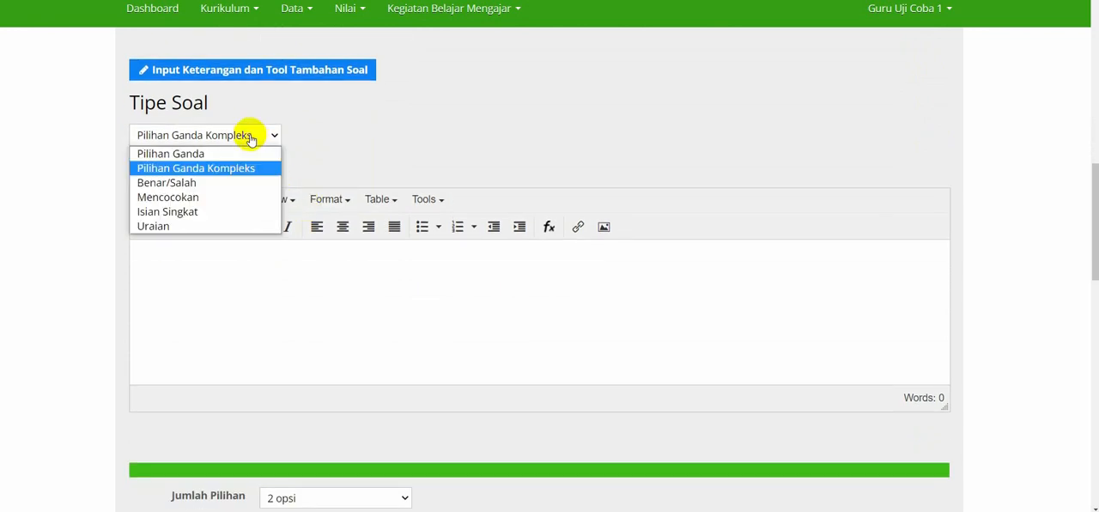
click(206, 154)
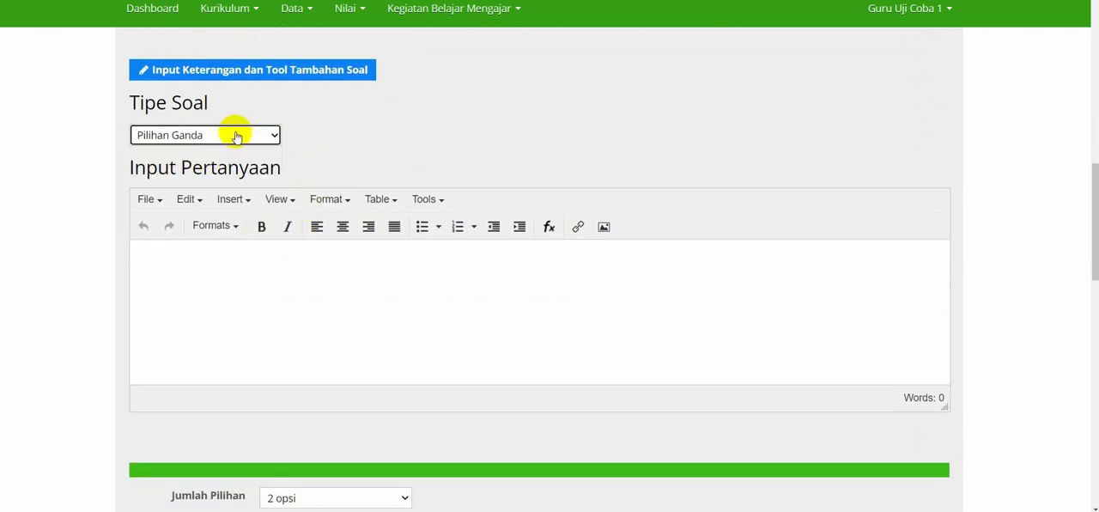
click(230, 136)
click(216, 167)
click(228, 135)
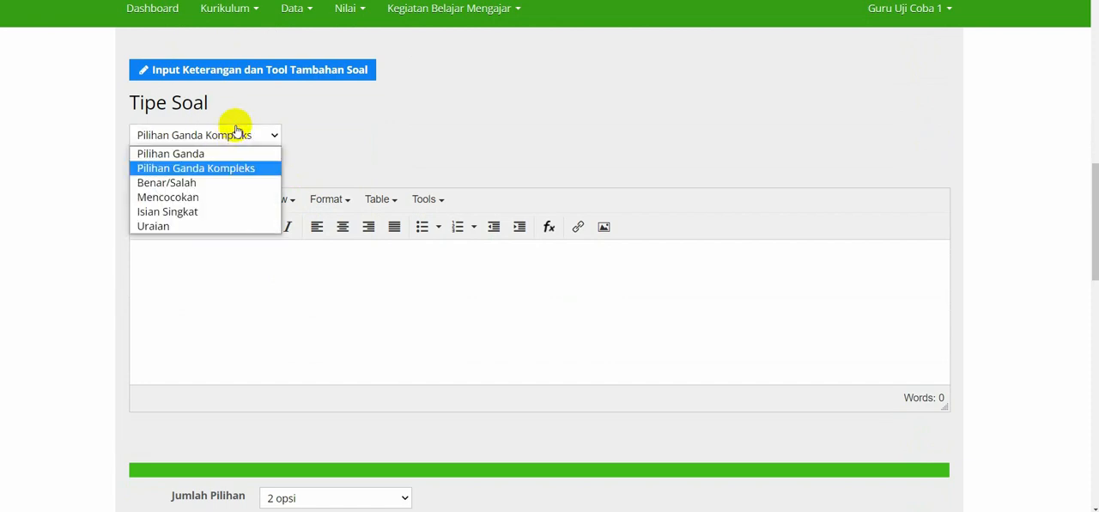
click(198, 183)
click(225, 138)
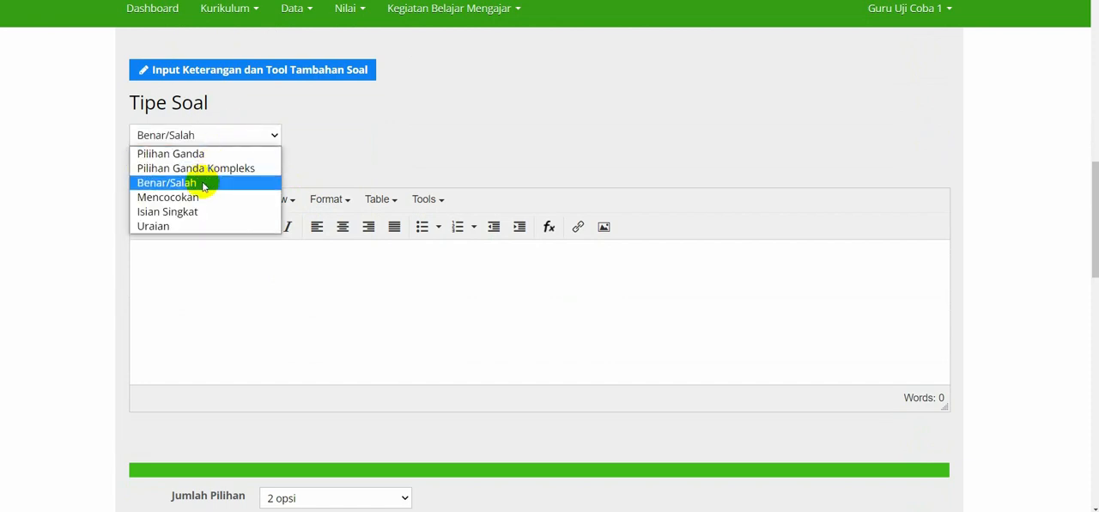
click(198, 197)
click(220, 137)
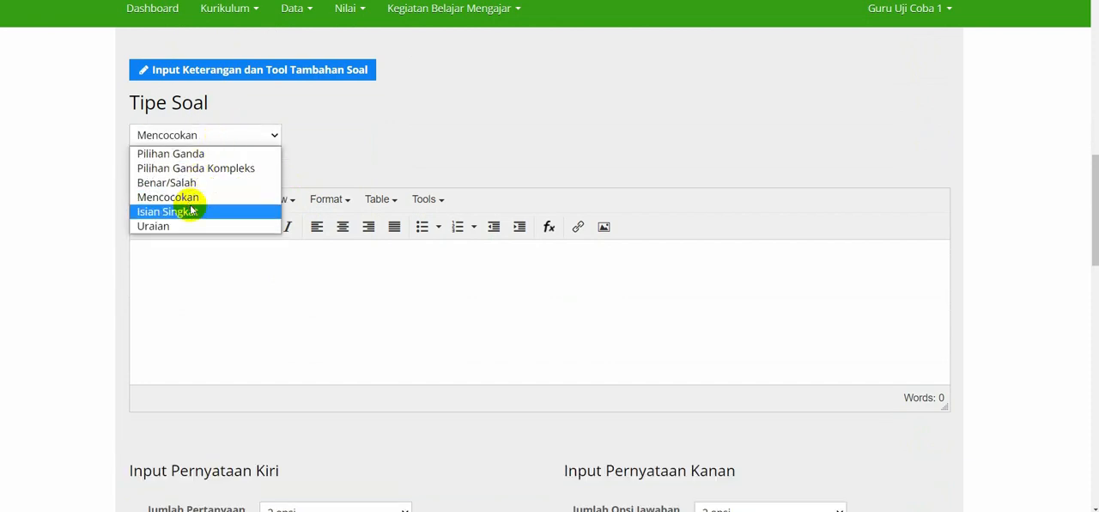
click(197, 211)
click(226, 138)
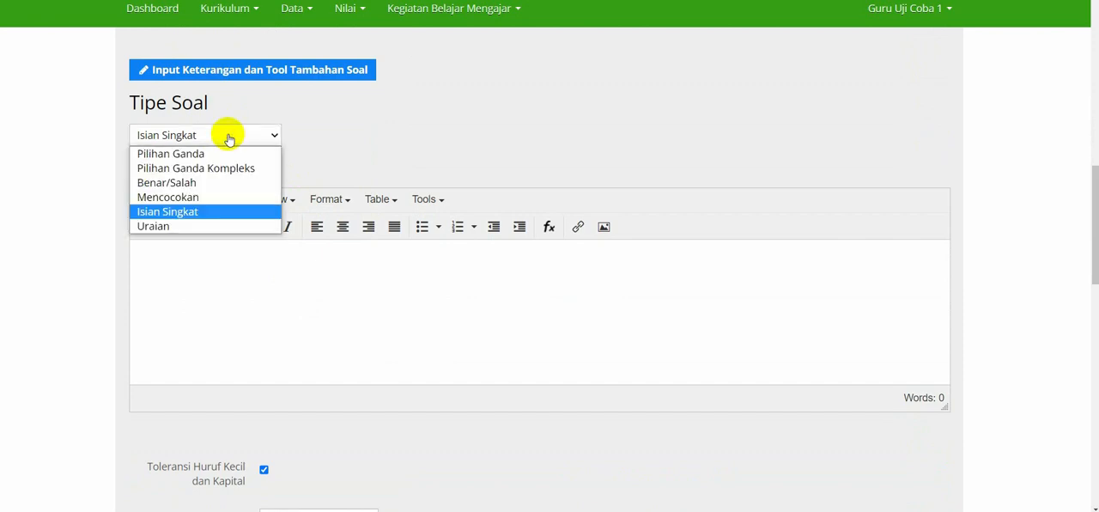
click(185, 226)
Set the question's Tipe Soal to Pilihan Ganda.
click(226, 137)
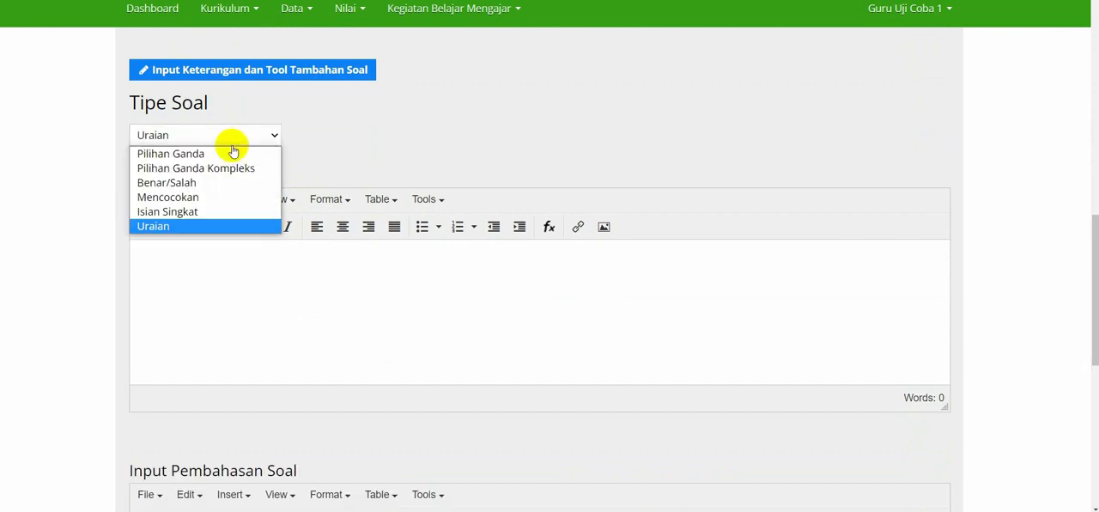
click(180, 155)
scroll(344, 143, down, 1)
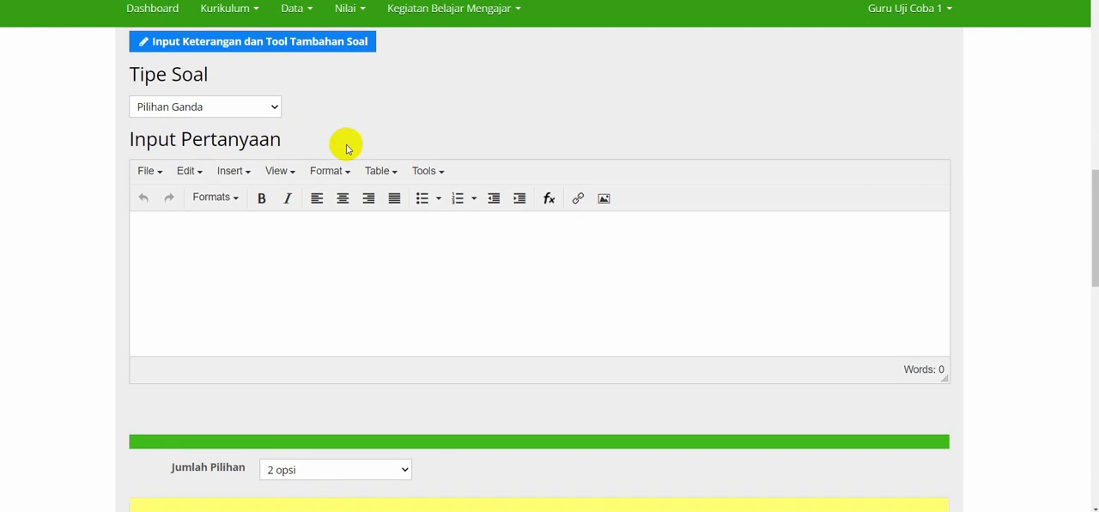
Switch to the Word document and copy question 30's text, "Kalimat yang menggunakan konjungsi yang menyatakan persyaratan adalah....".
click(313, 254)
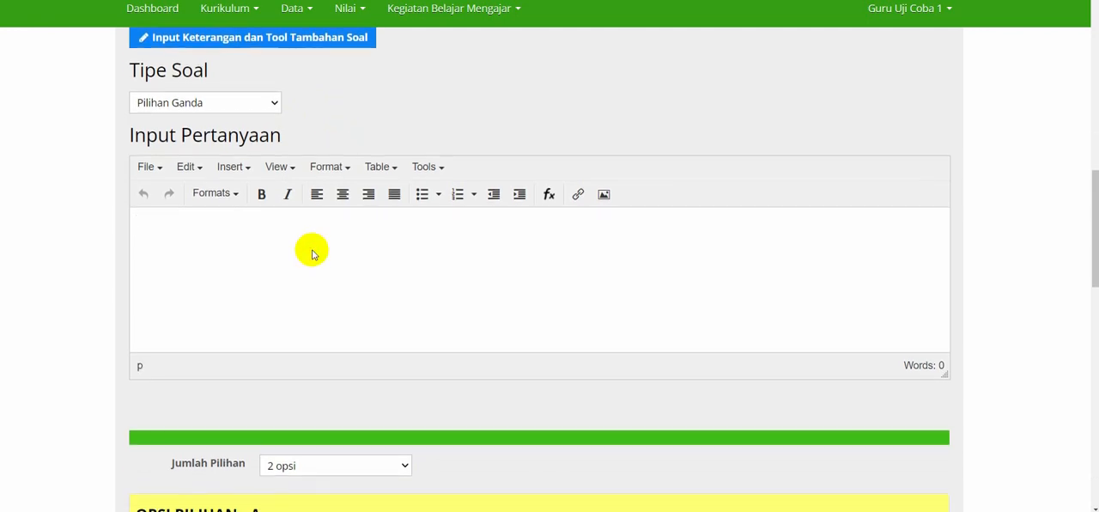
key(alt+Tab)
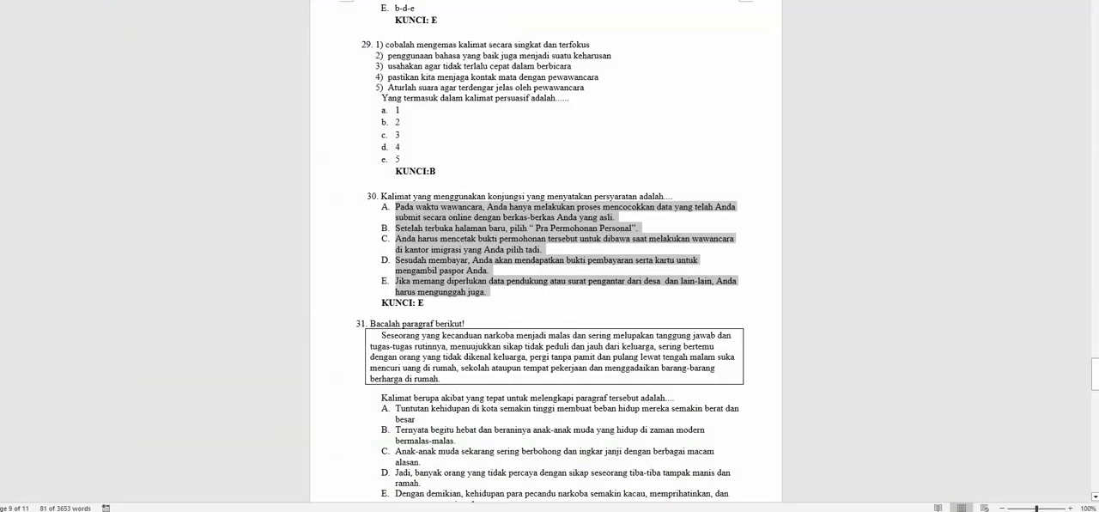
click(436, 206)
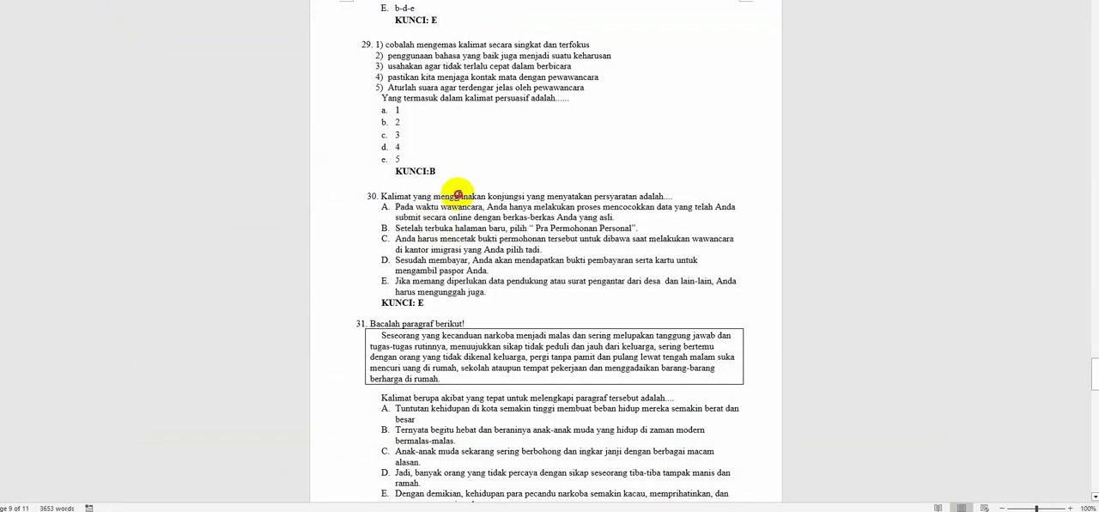
triple_click(457, 196)
scroll(459, 196, up, 10)
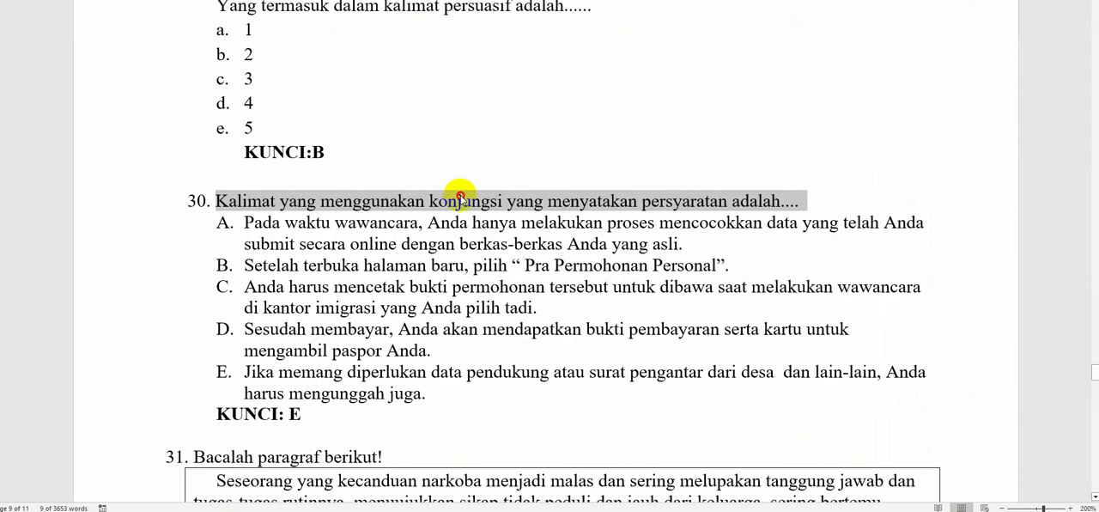
right_click(434, 202)
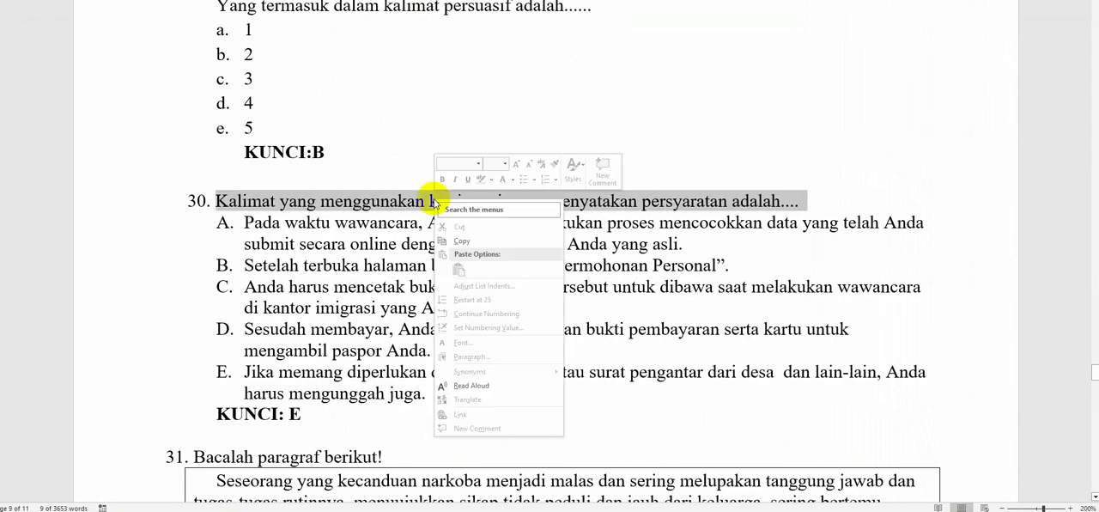
click(462, 243)
Return to the evaluation form, paste the copied sentence into Input Pertanyaan and remove its list numbering.
key(alt+Tab)
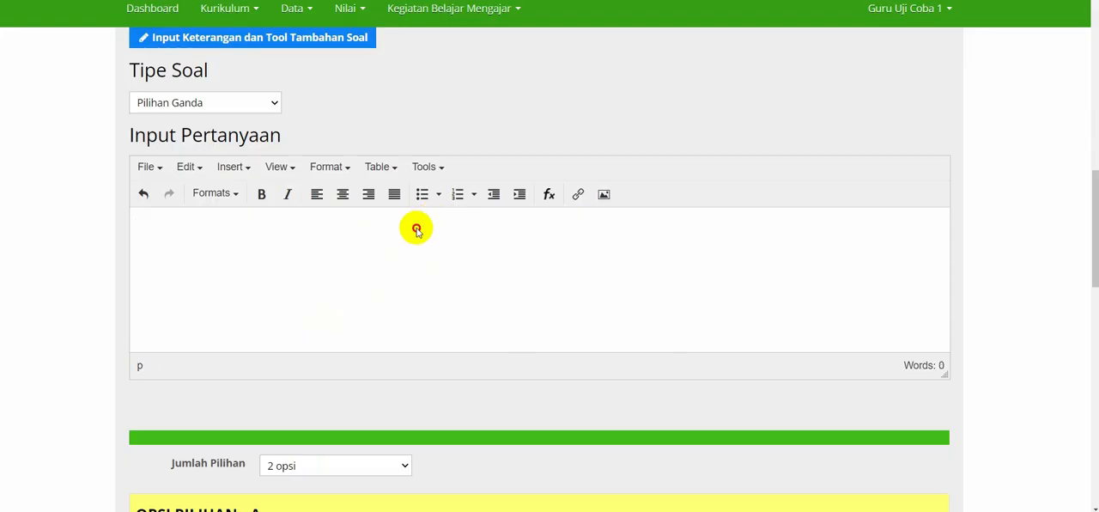
key(ctrl+v)
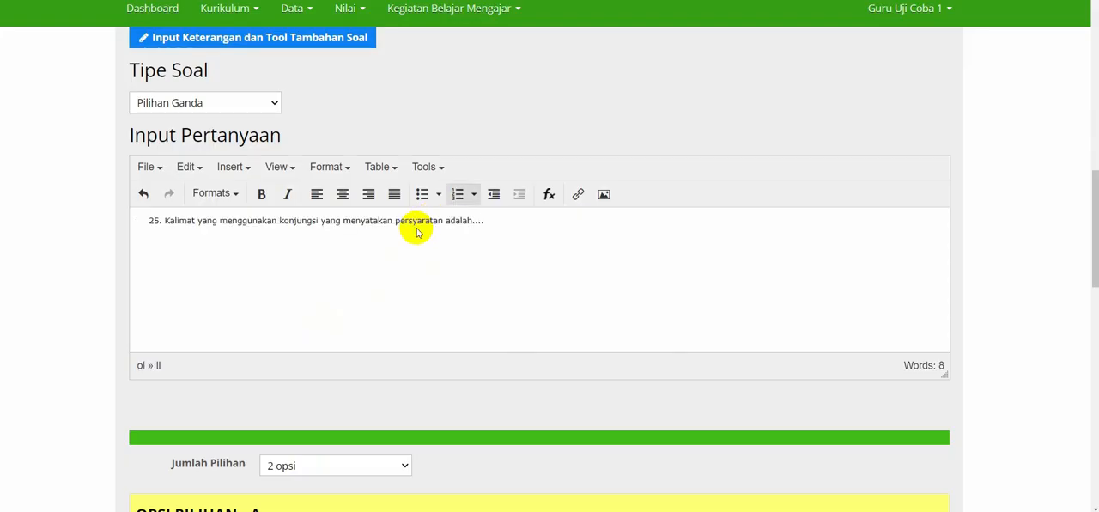
click(456, 193)
Set the question's Jumlah Pilihan to 5 opsi.
scroll(456, 194, down, 3)
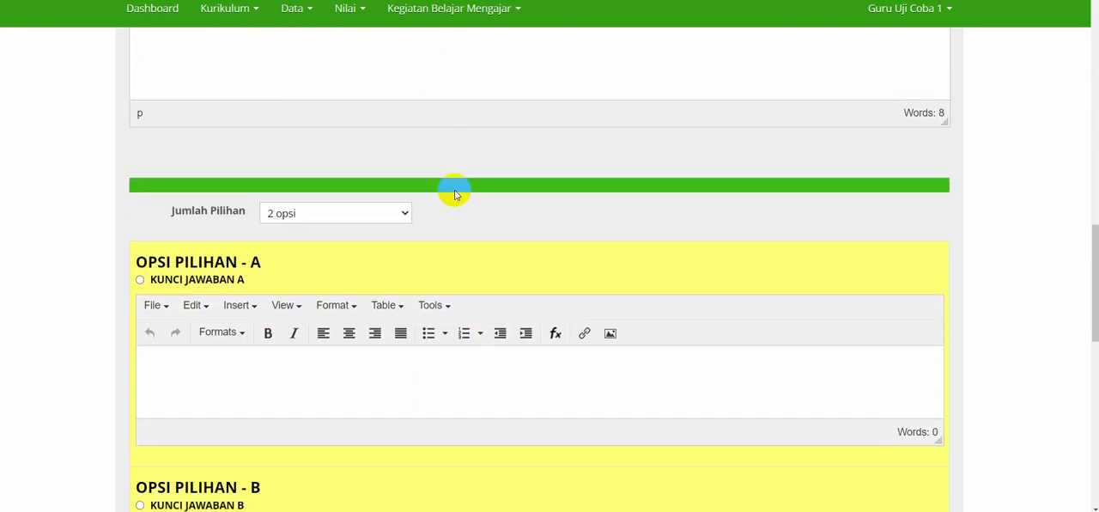
scroll(454, 189, down, 1)
click(373, 184)
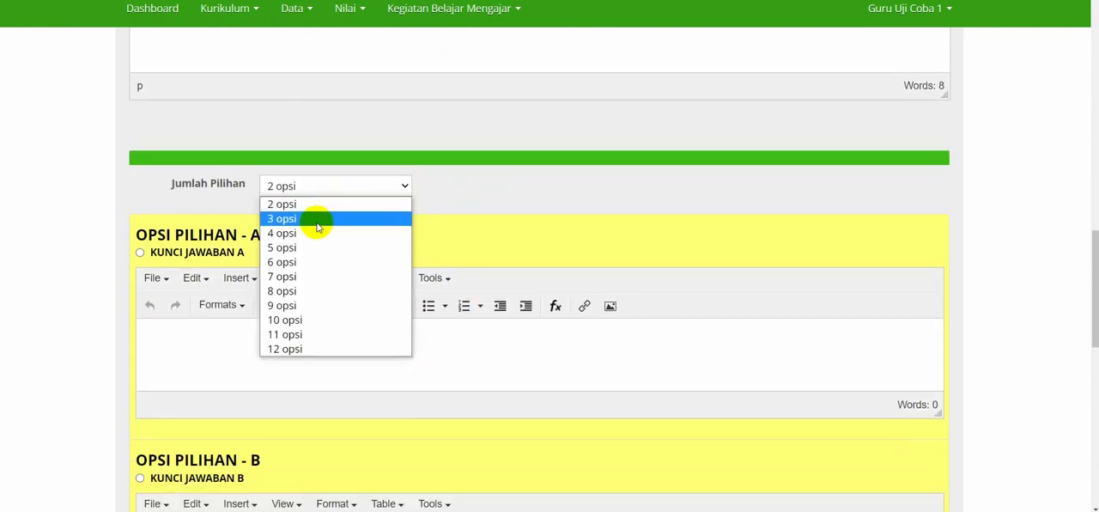
click(297, 249)
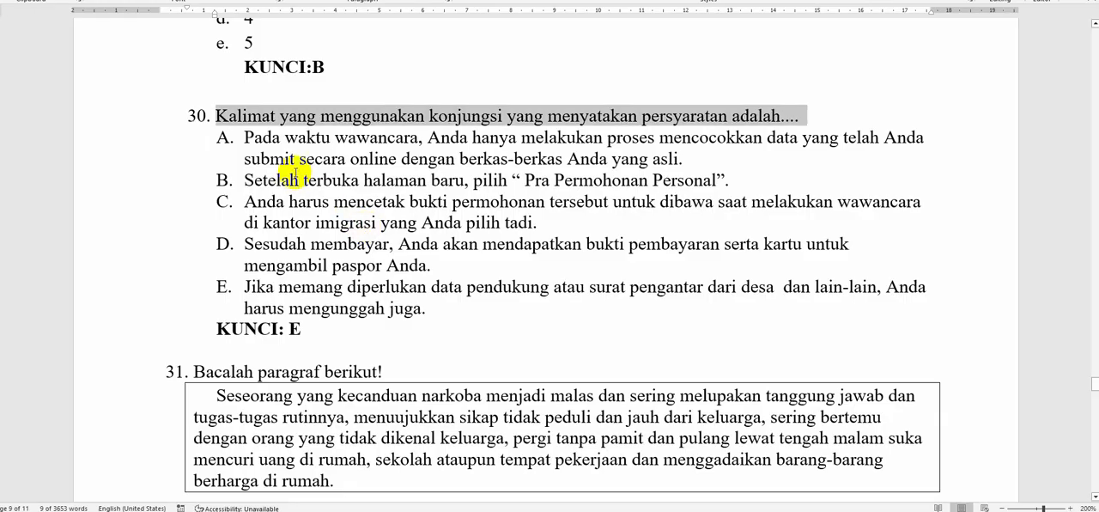
Copy the texts of all five answer options, A to E, of question 30 in the Word document.
click(294, 178)
drag(249, 137, 428, 308)
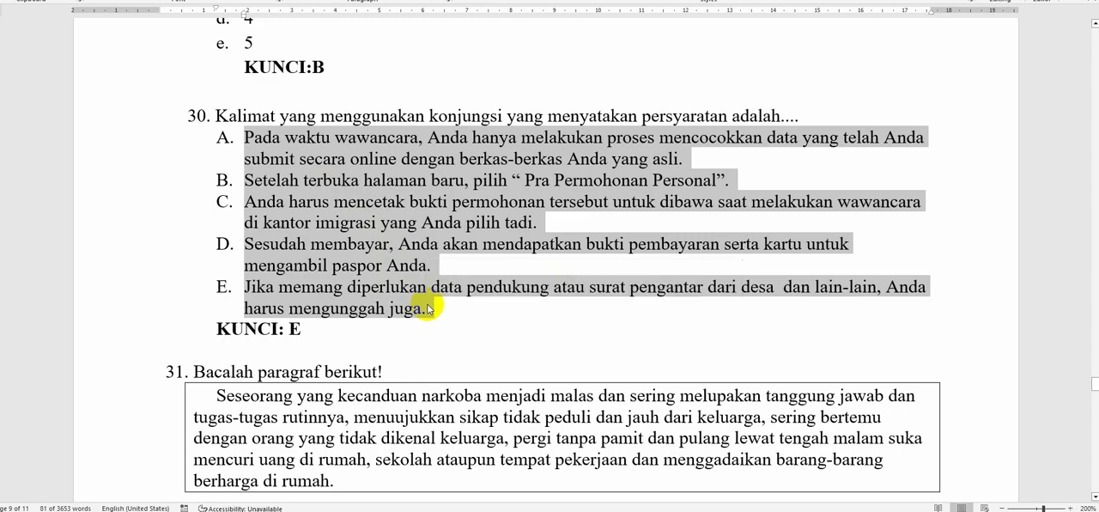
click(323, 222)
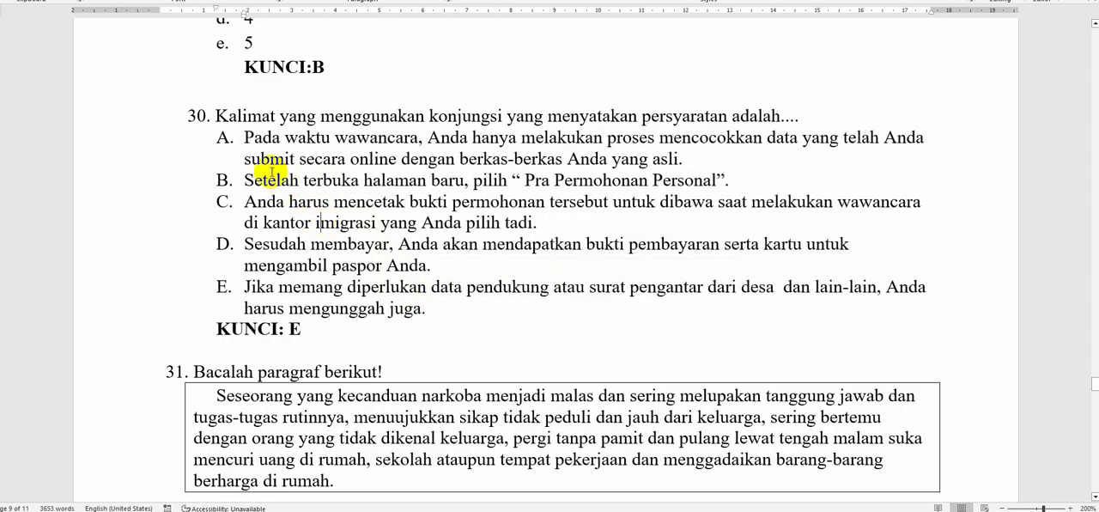
drag(249, 138, 449, 311)
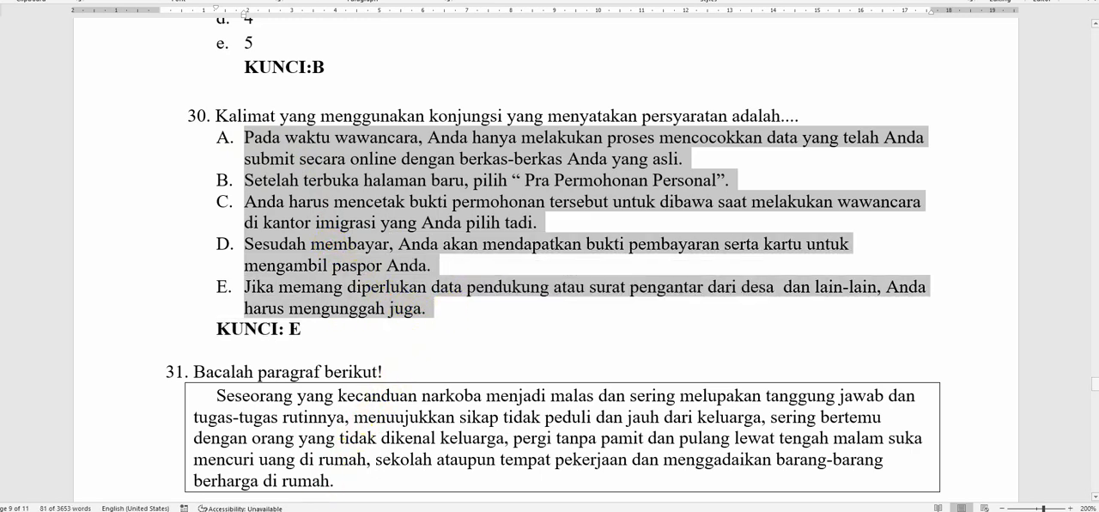
Switch back to the evaluation form and paste the five copied answer options starting in Opsi Pilihan A.
click(309, 511)
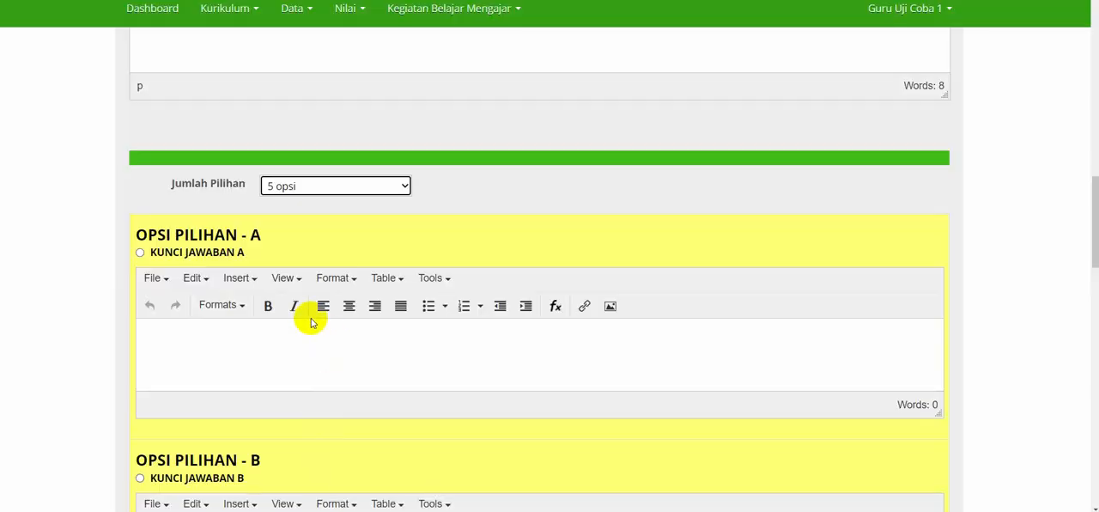
scroll(311, 322, down, 1)
click(280, 309)
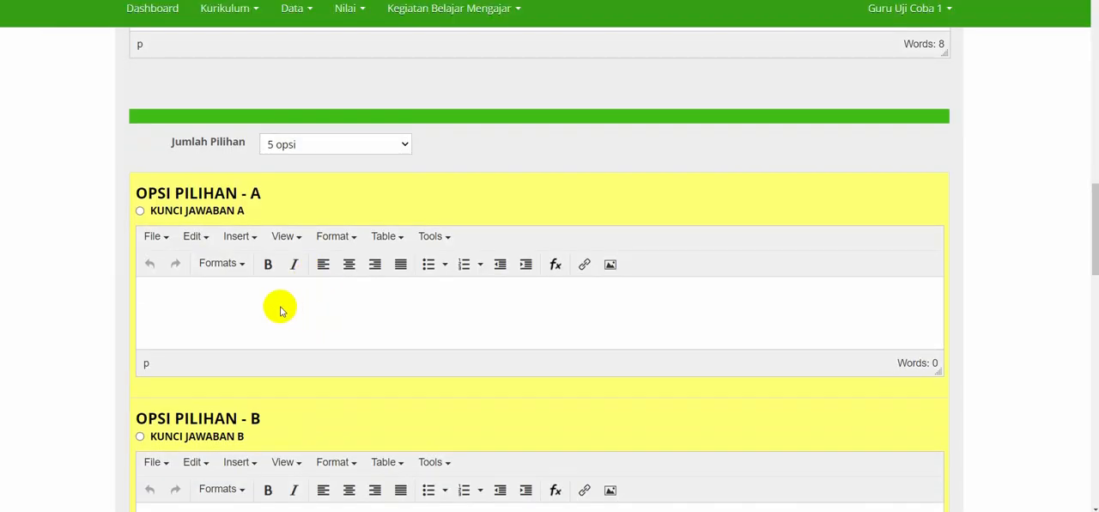
key(ctrl+v)
Check the pasted answer texts in Opsi Pilihan A through E.
scroll(280, 309, down, 3)
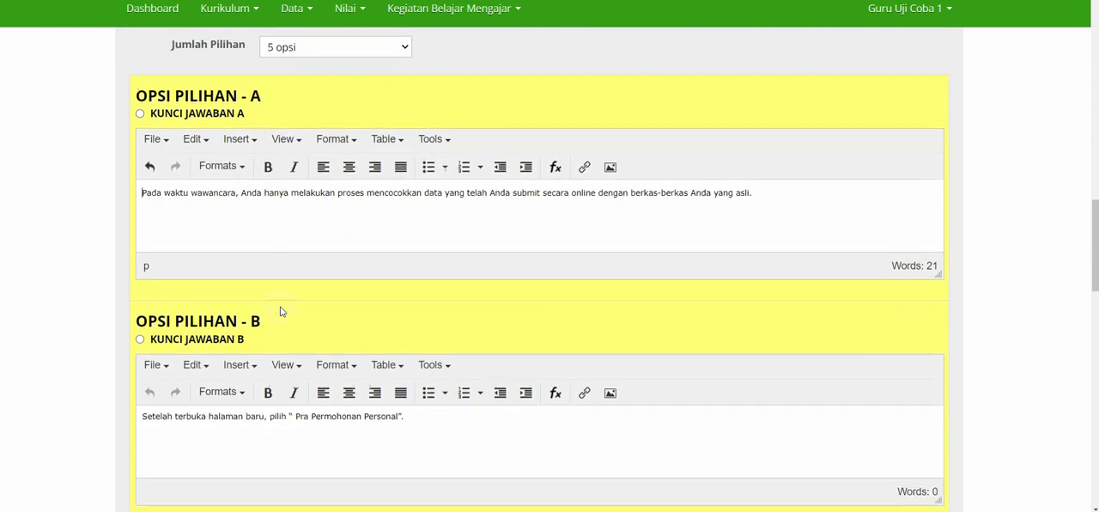
scroll(280, 309, down, 5)
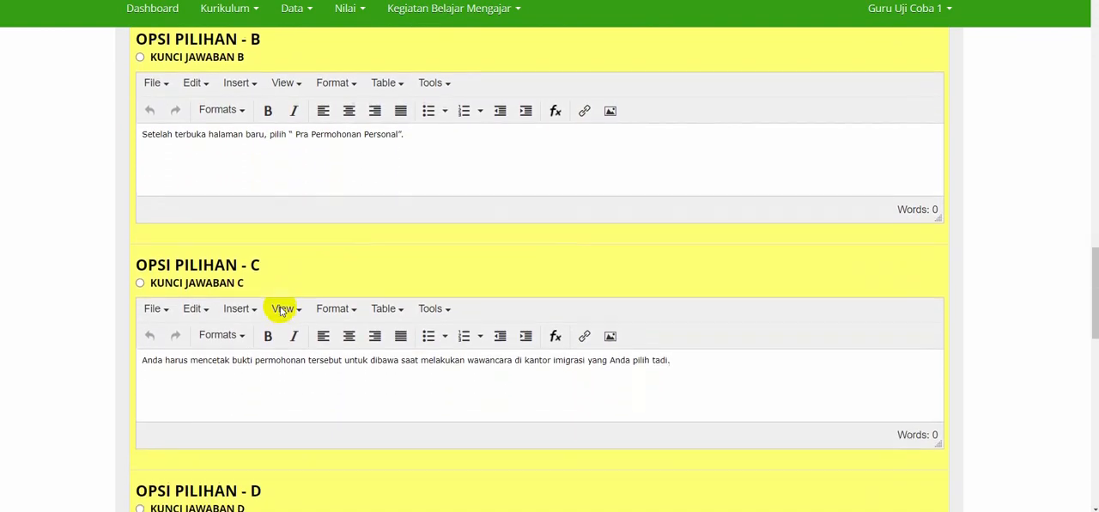
scroll(280, 309, down, 2)
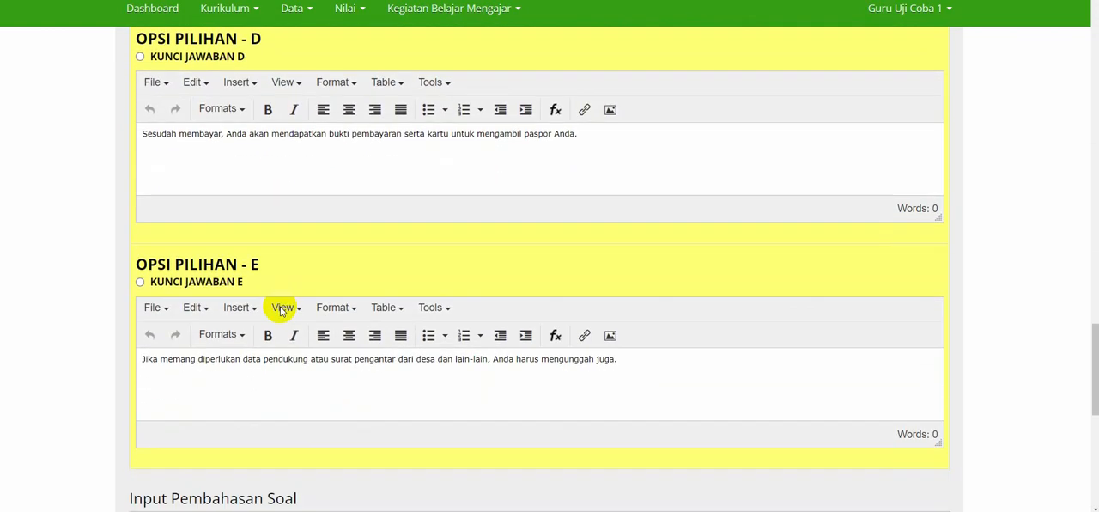
click(280, 308)
scroll(281, 308, up, 1)
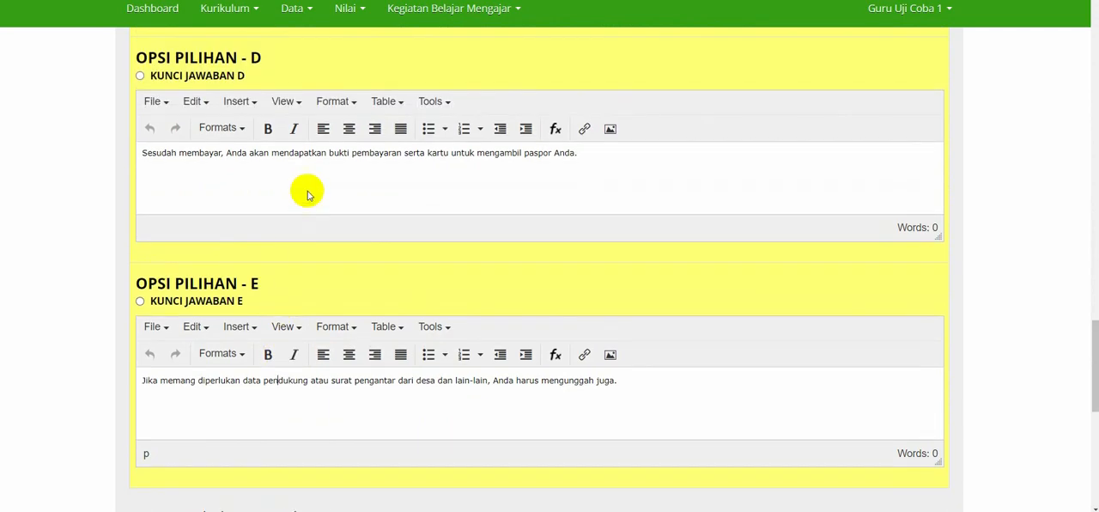
double_click(314, 155)
scroll(272, 384, up, 4)
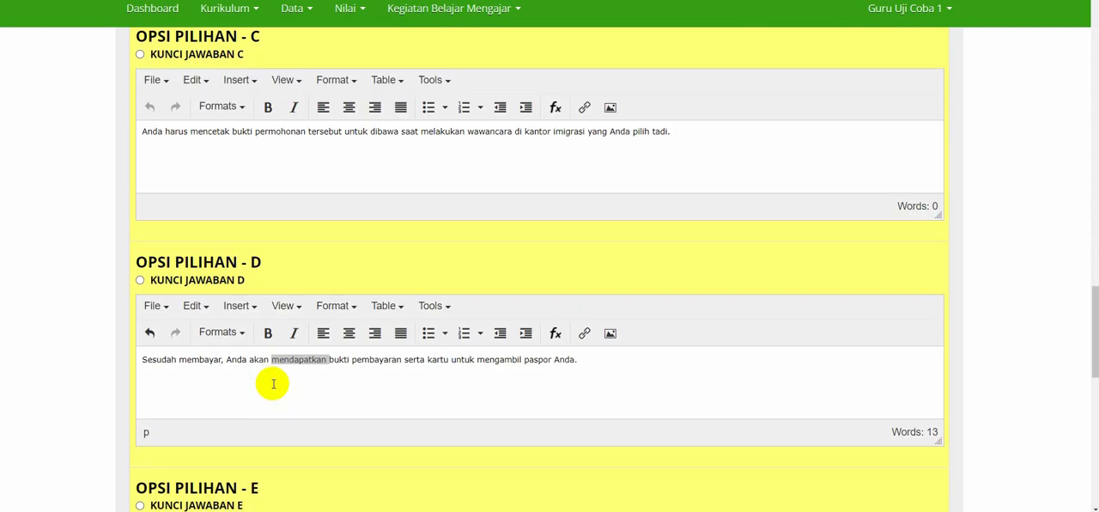
double_click(280, 282)
click(267, 282)
scroll(284, 240, up, 2)
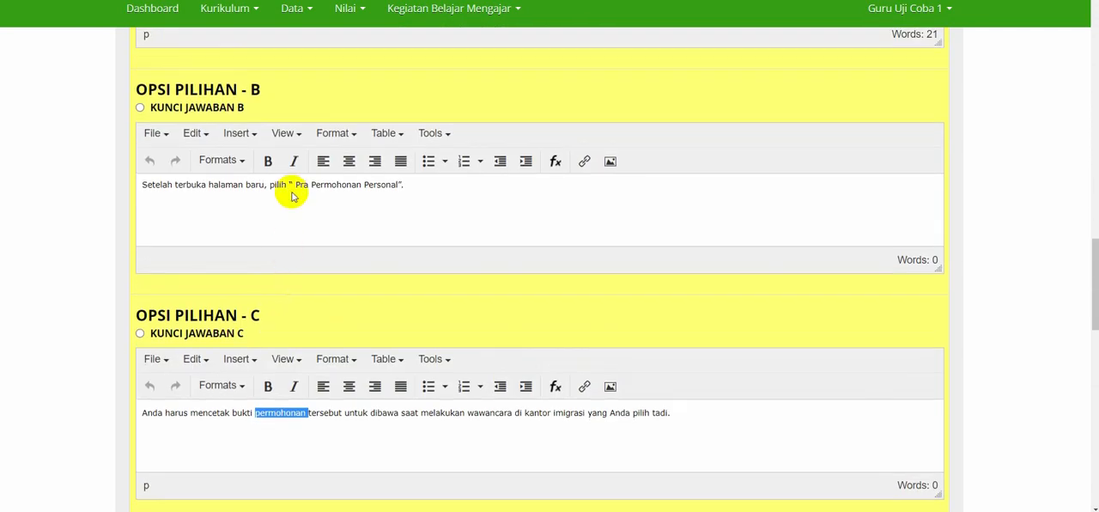
click(294, 187)
scroll(290, 189, up, 3)
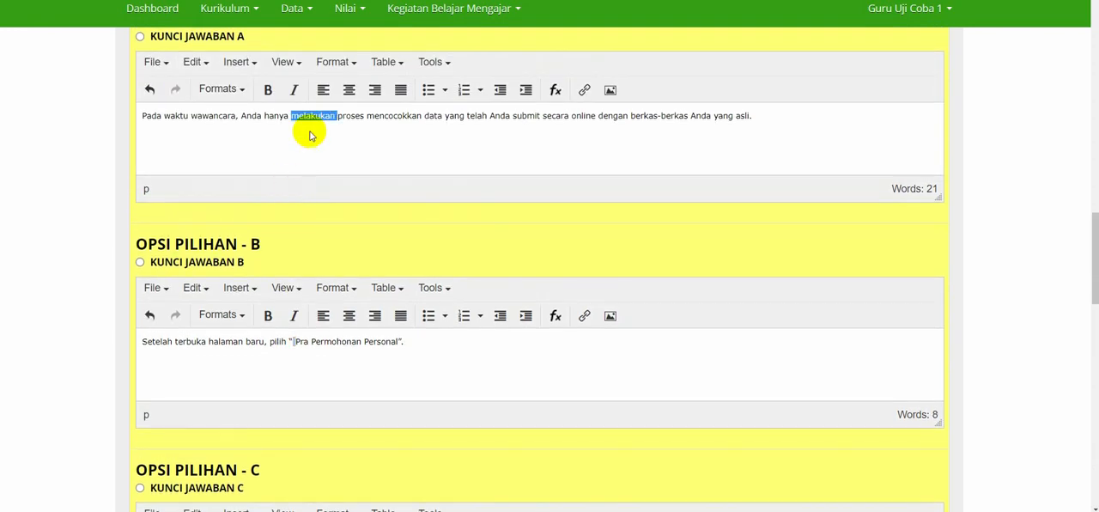
Mark option C as the question's correct answer (Kunci Jawaban C).
scroll(297, 137, down, 1)
scroll(279, 142, down, 2)
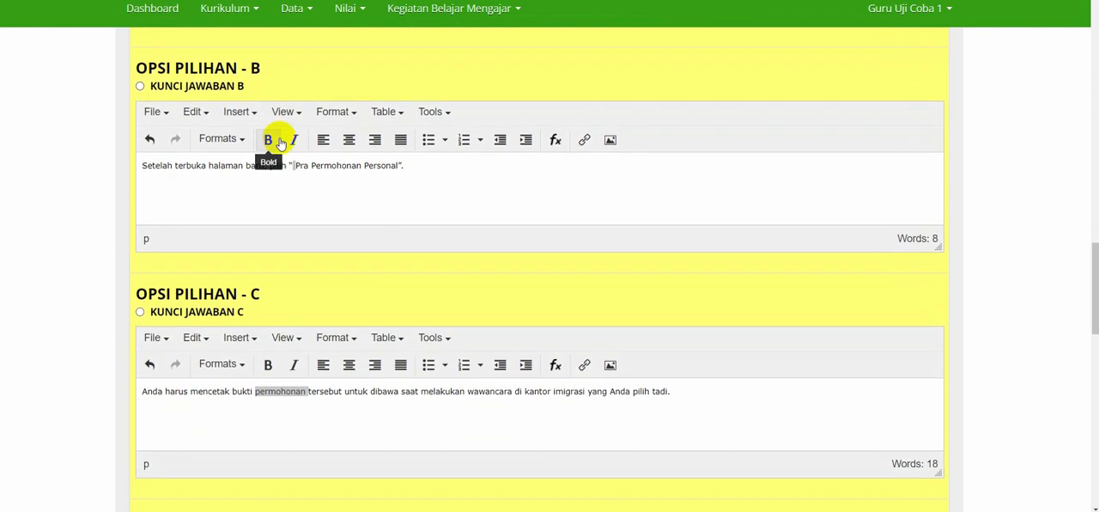
scroll(285, 249, down, 1)
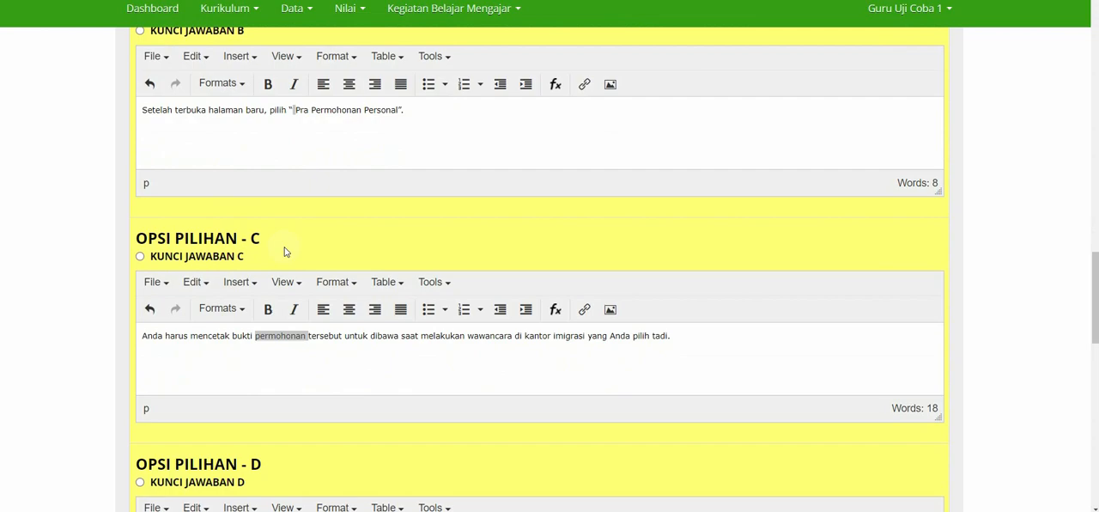
click(213, 259)
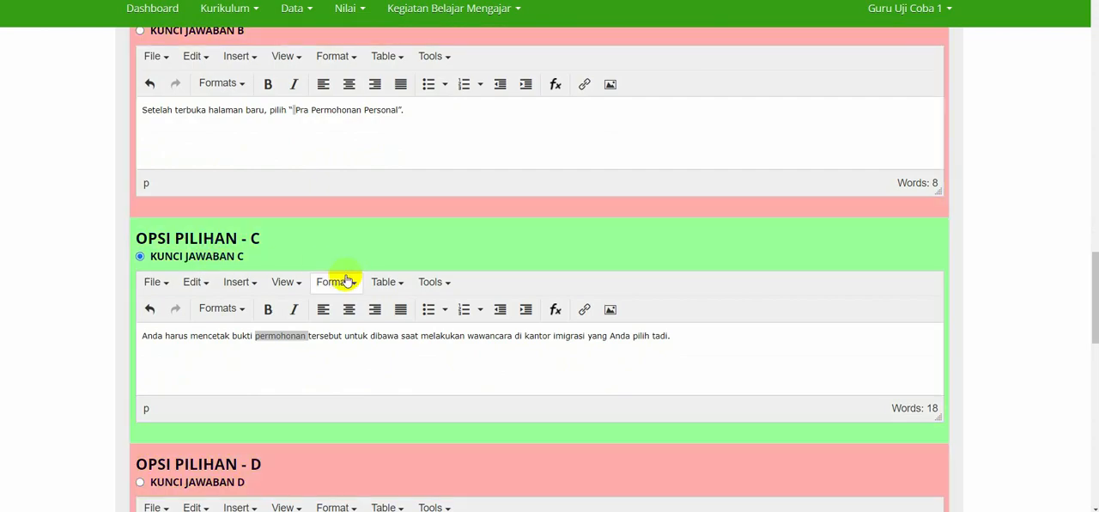
Enter "Pembahasan soal (opsional) boleh diinput, boleh juga tidak" in Input Pembahasan Soal.
scroll(343, 277, down, 12)
scroll(346, 278, down, 3)
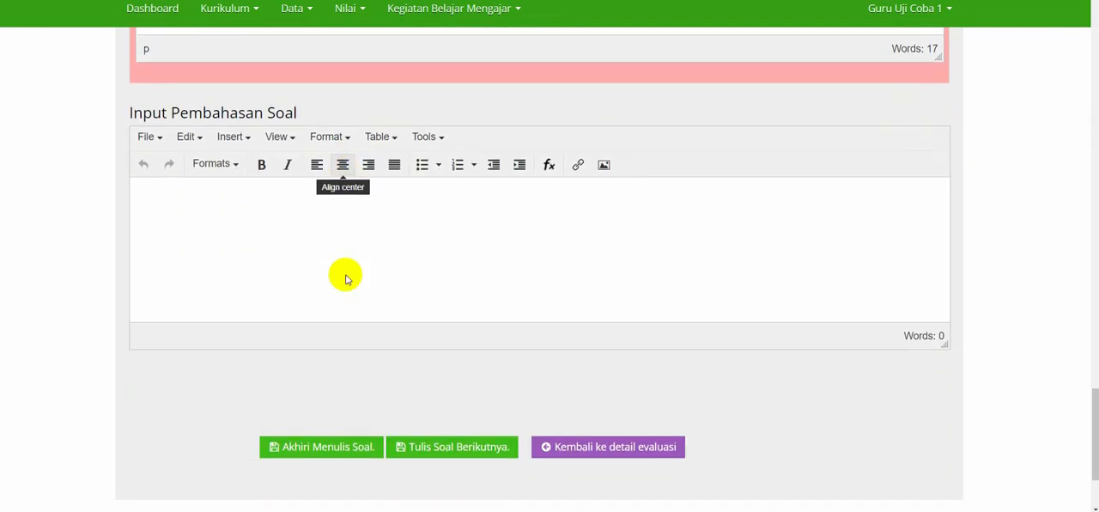
scroll(346, 229, up, 1)
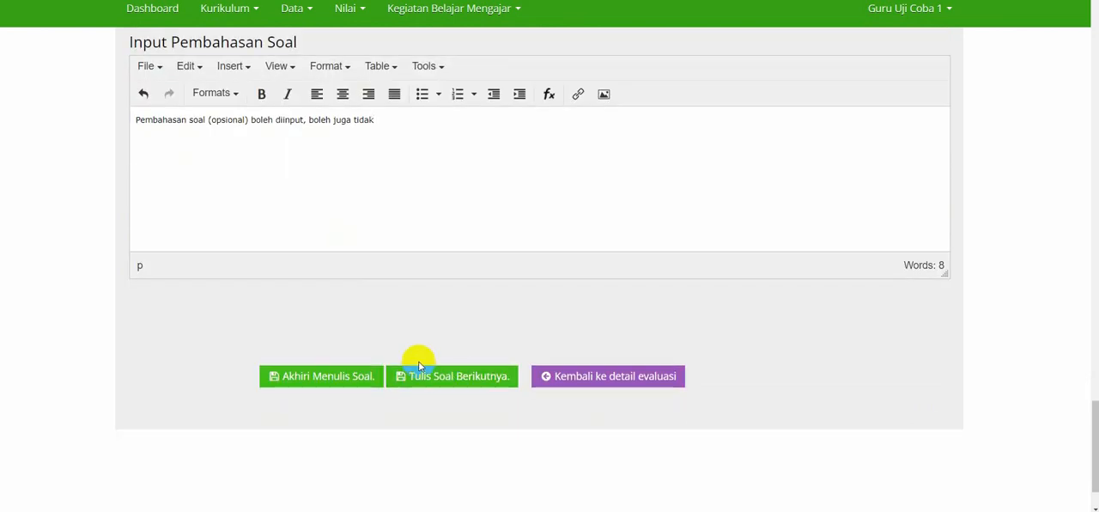
Save the finished multiple-choice question and continue with a form for the next question.
click(446, 377)
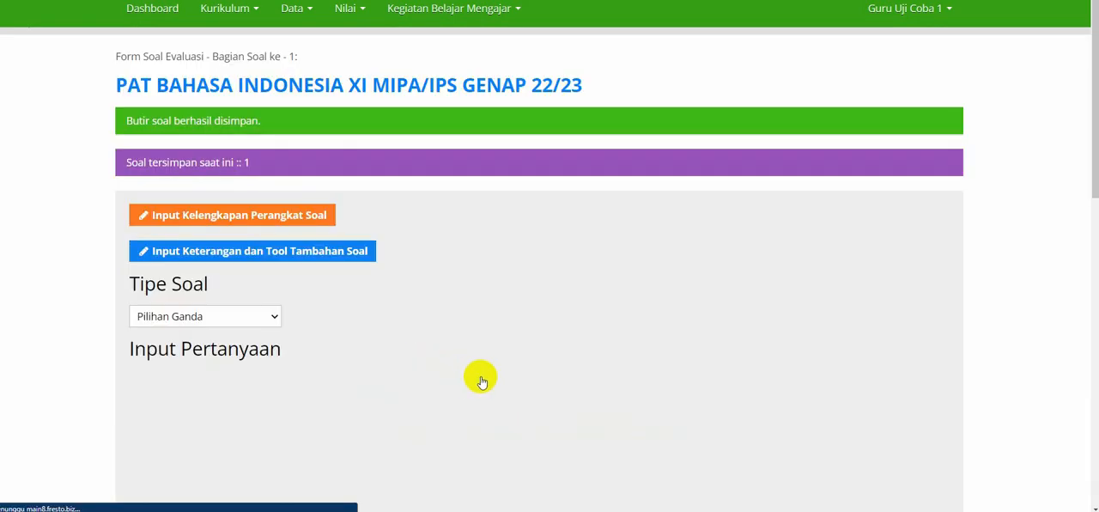
scroll(359, 309, down, 1)
scroll(360, 309, up, 1)
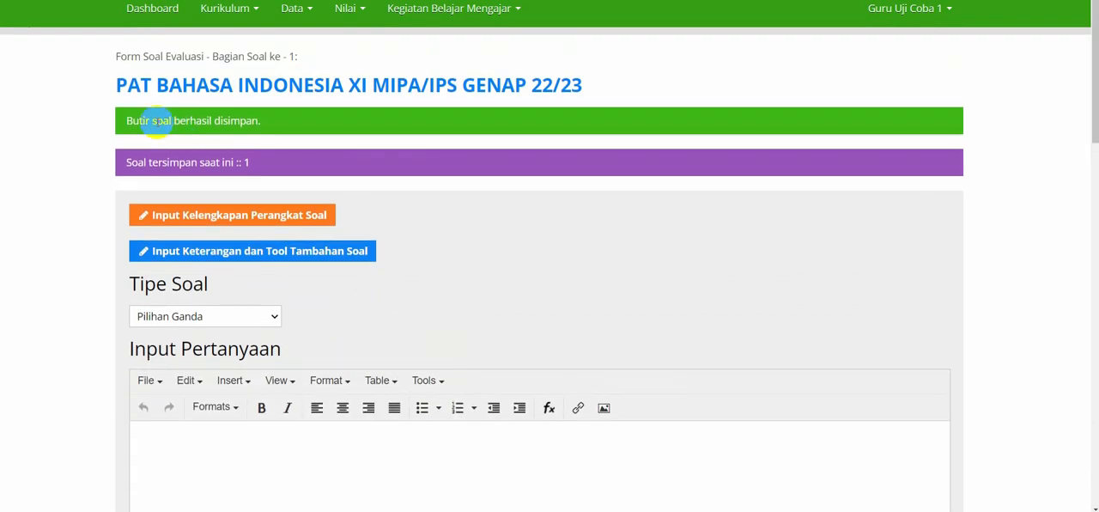
Check the save confirmation and the number of stored questions above the evaluation form.
triple_click(158, 121)
click(129, 120)
drag(129, 121, 235, 130)
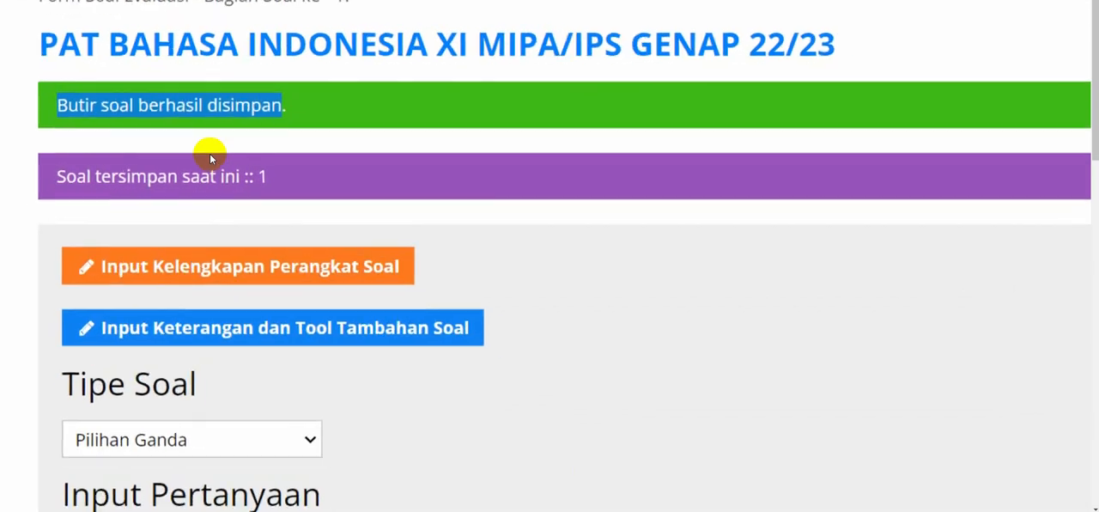
double_click(72, 105)
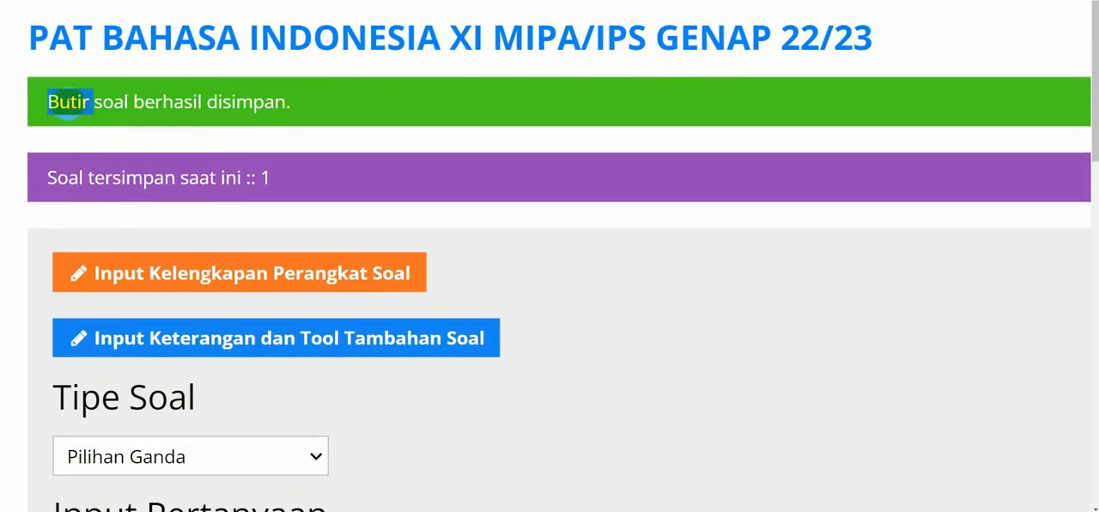
click(67, 104)
drag(57, 104, 276, 111)
click(64, 109)
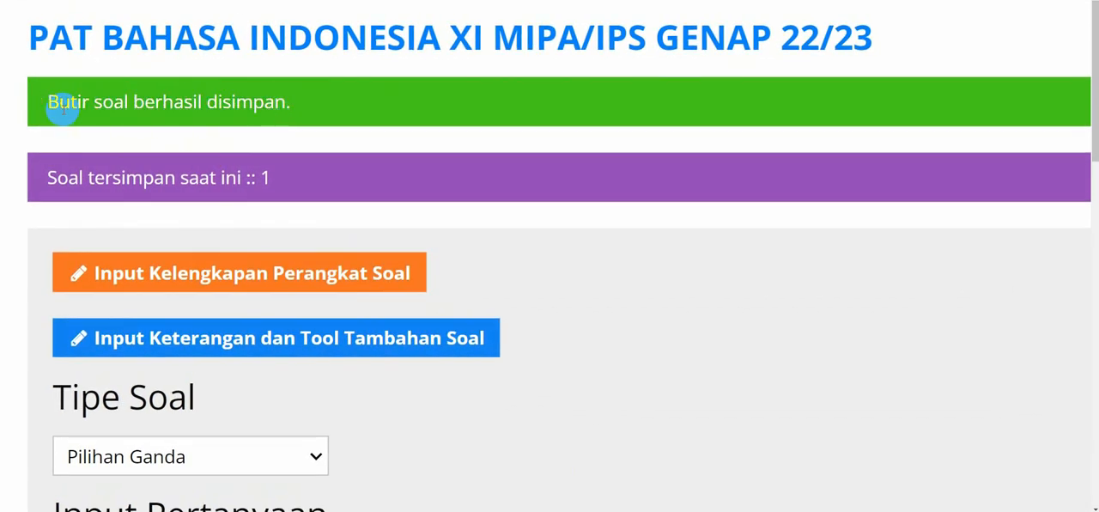
drag(49, 177, 290, 187)
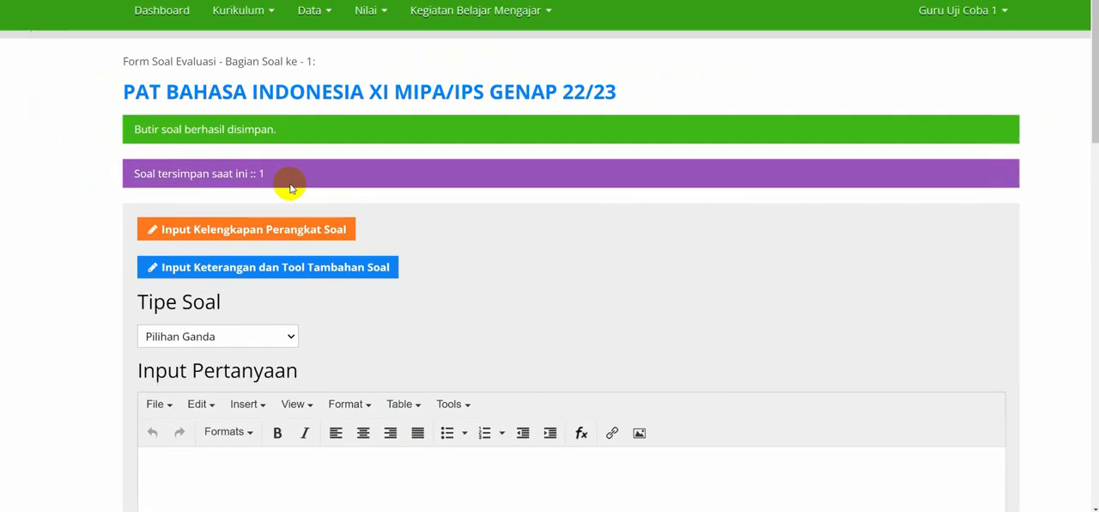
Set the new question's Tipe Soal to Pilihan Ganda Kompleks and place the cursor in Input Pertanyaan.
scroll(291, 186, down, 3)
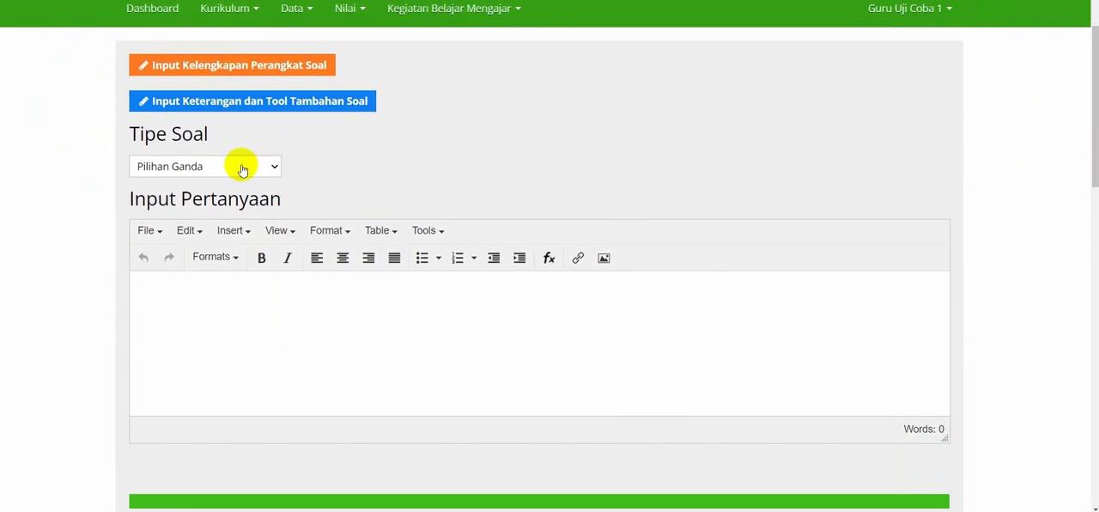
click(238, 164)
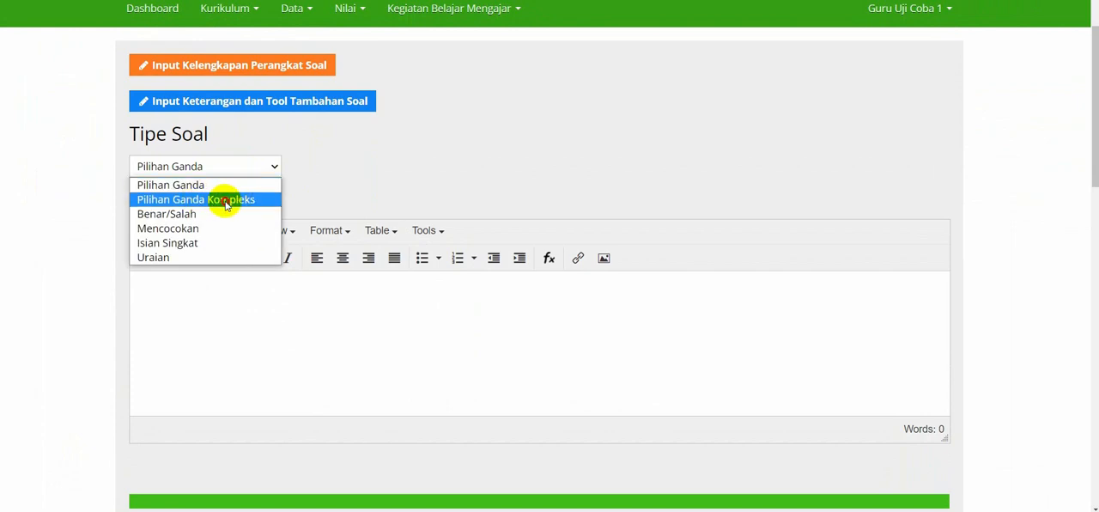
click(226, 200)
click(245, 318)
scroll(248, 323, down, 1)
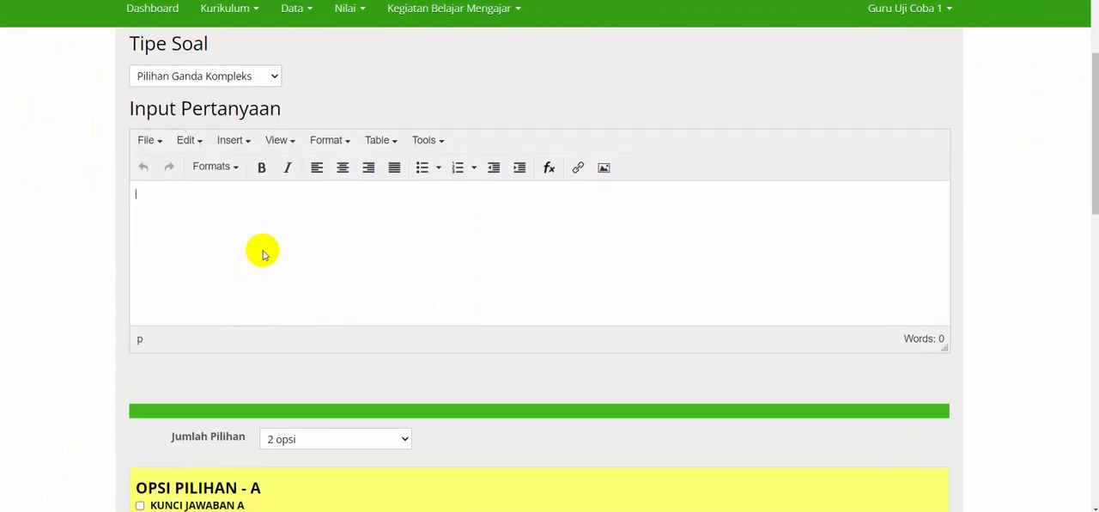
Switch to the Word document and examine question 29 as possible source text for the complex multiple-choice question.
key(alt+Tab)
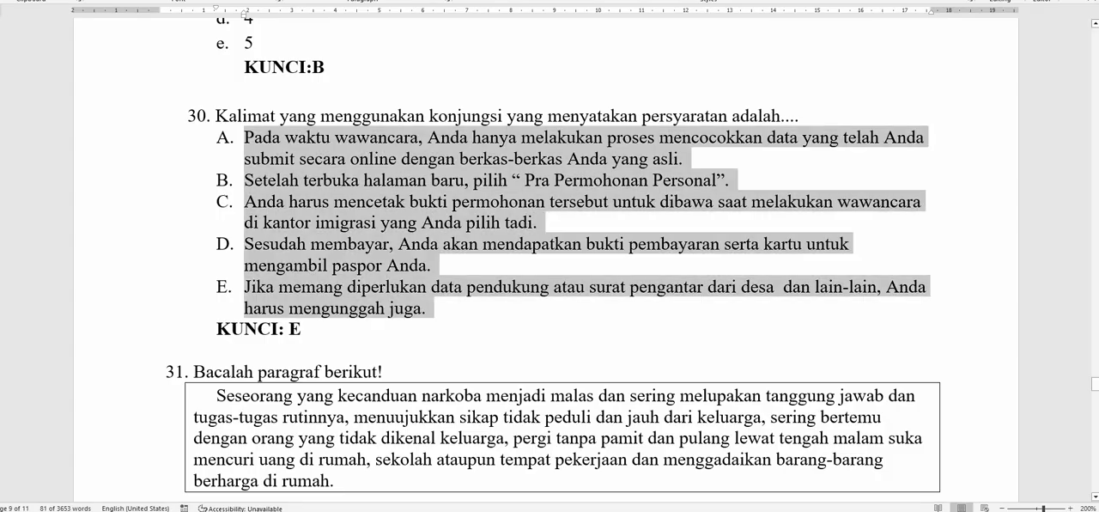
scroll(352, 330, up, 5)
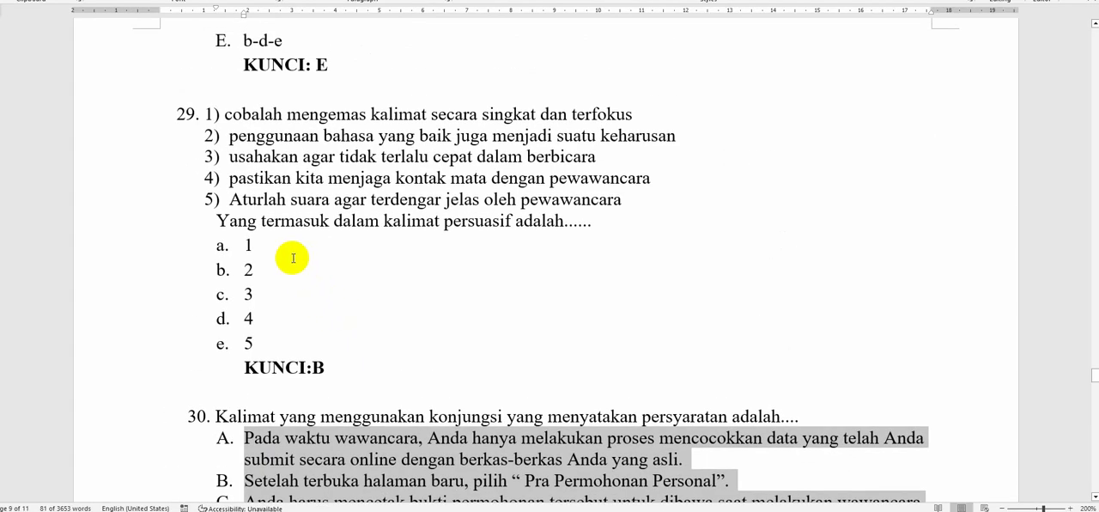
click(253, 156)
drag(227, 112, 348, 157)
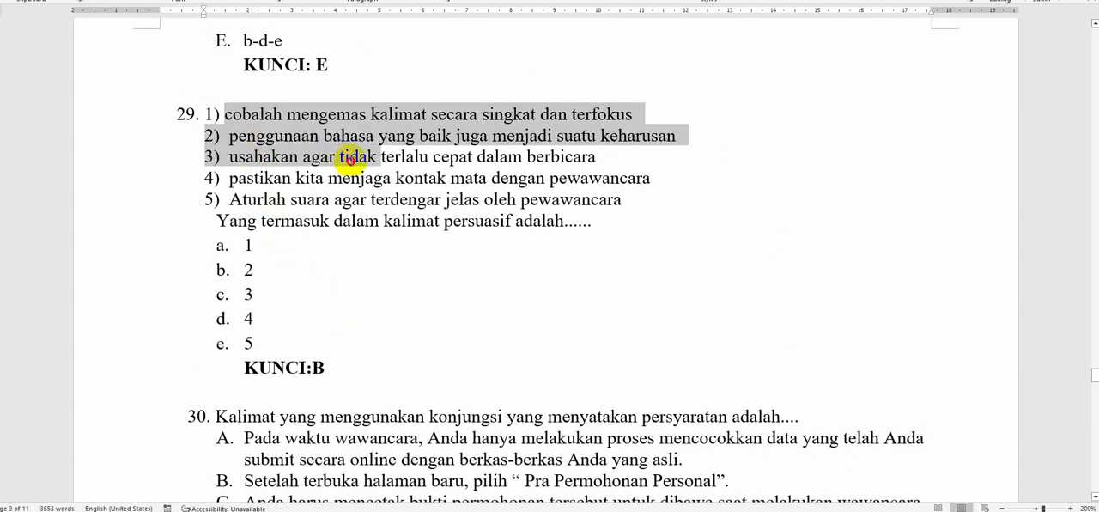
click(339, 158)
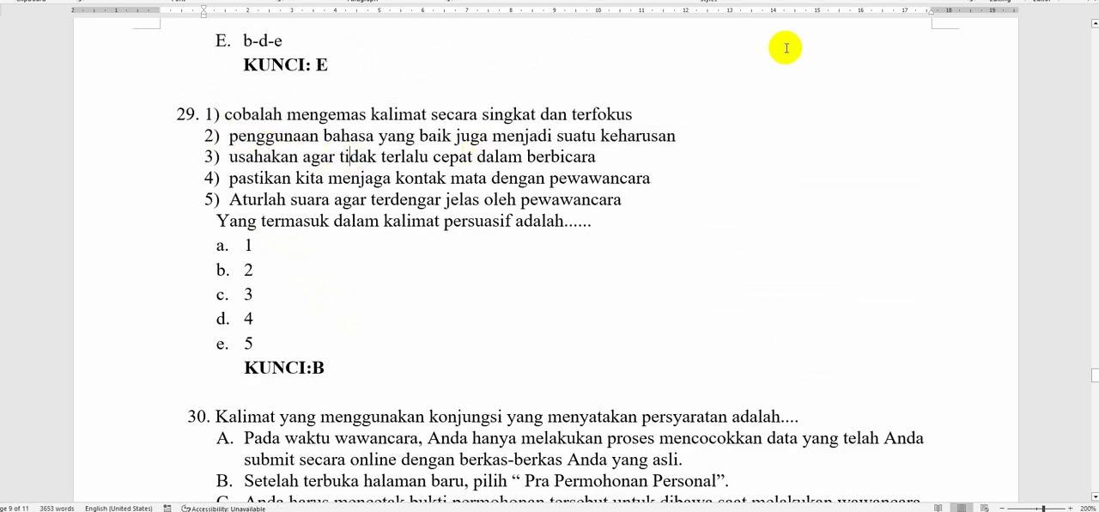
Back in the evaluation form, enter "Menginput soal pilihan ganda kompleks atau soal dengan jawaban lebih dari 1 opsi ....." in Input Pertanyaan.
key(alt+Tab)
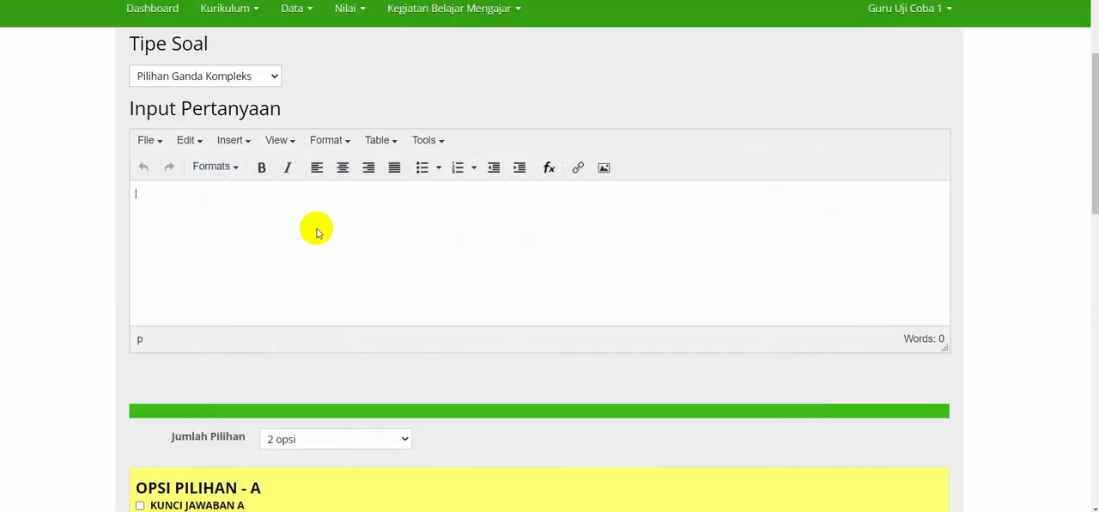
text(Menginput soal pilihan ganda kompleks atau soal dengan jawaban lebih dari 1)
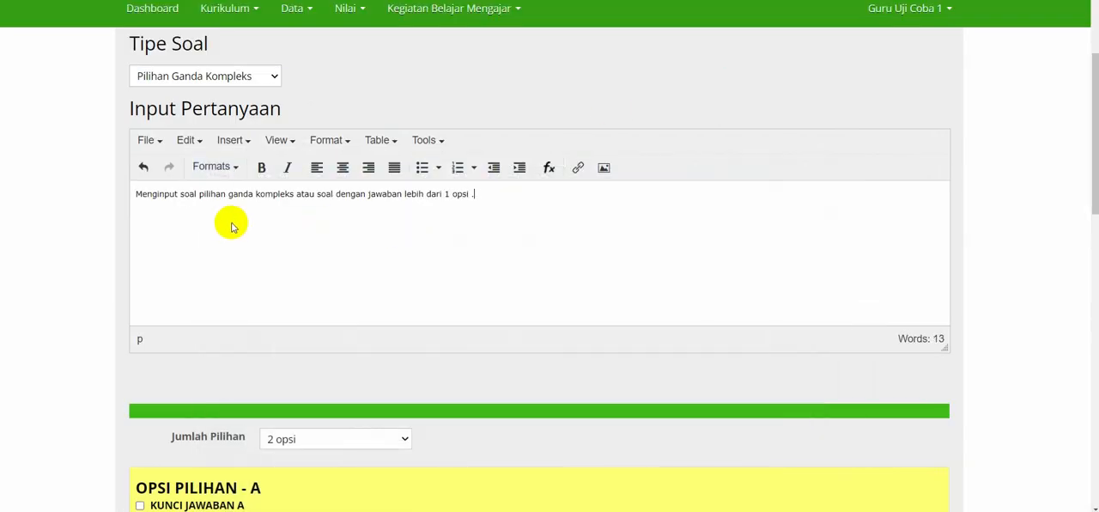
scroll(230, 225, down, 2)
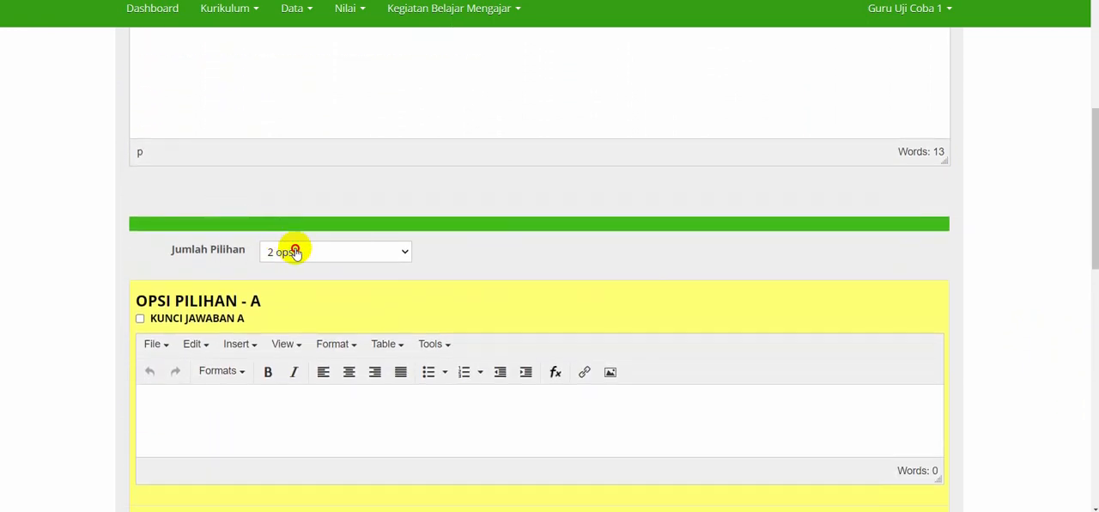
Set the question's Jumlah Pilihan to 7 opsi.
click(295, 251)
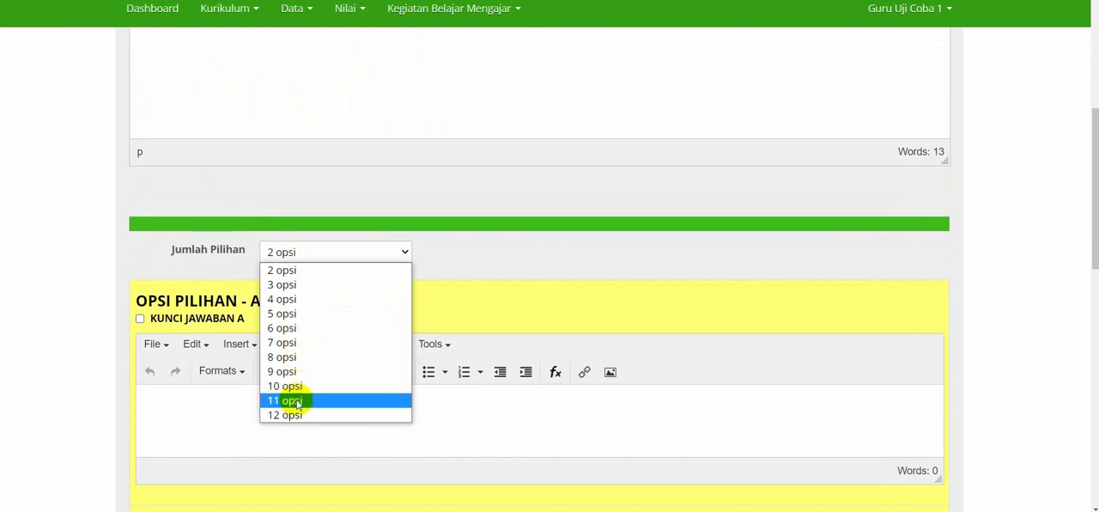
click(287, 332)
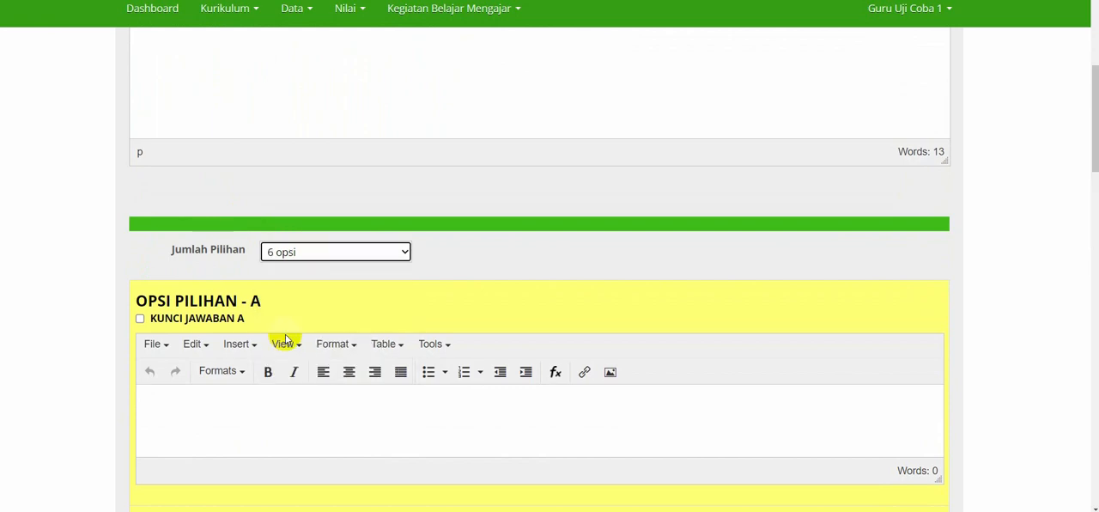
click(318, 254)
click(309, 343)
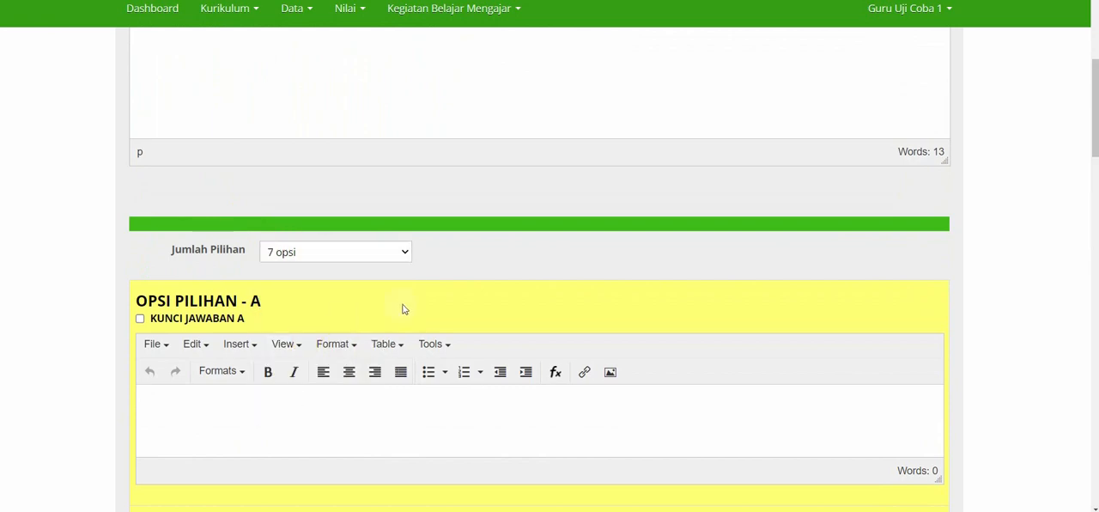
Enter "Opsi Jawaban 1" in Opsi Pilihan A and "Opsi Jawaban 2" in Opsi Pilihan B.
scroll(398, 304, down, 1)
text(Opsi Jawaban 1)
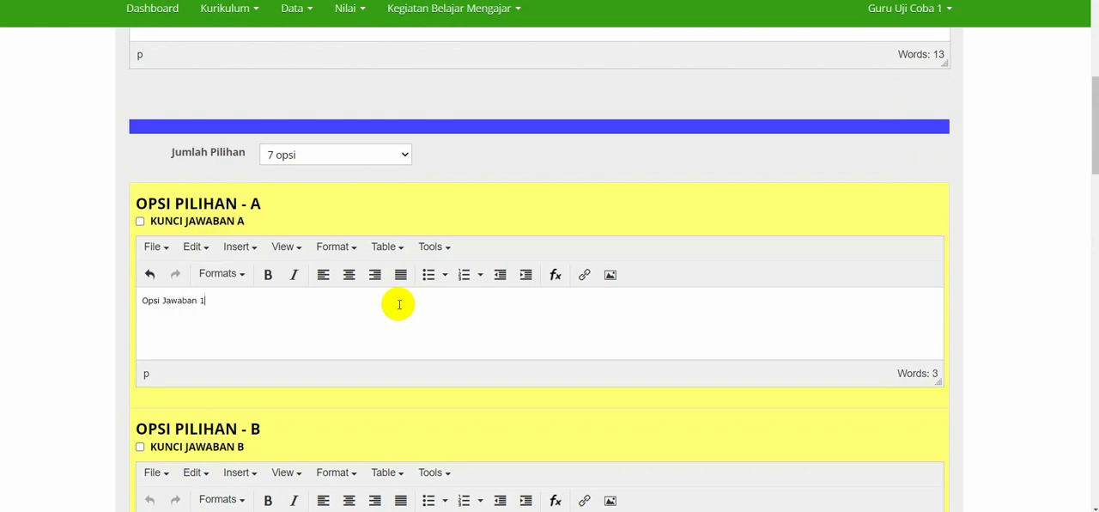
scroll(398, 305, down, 2)
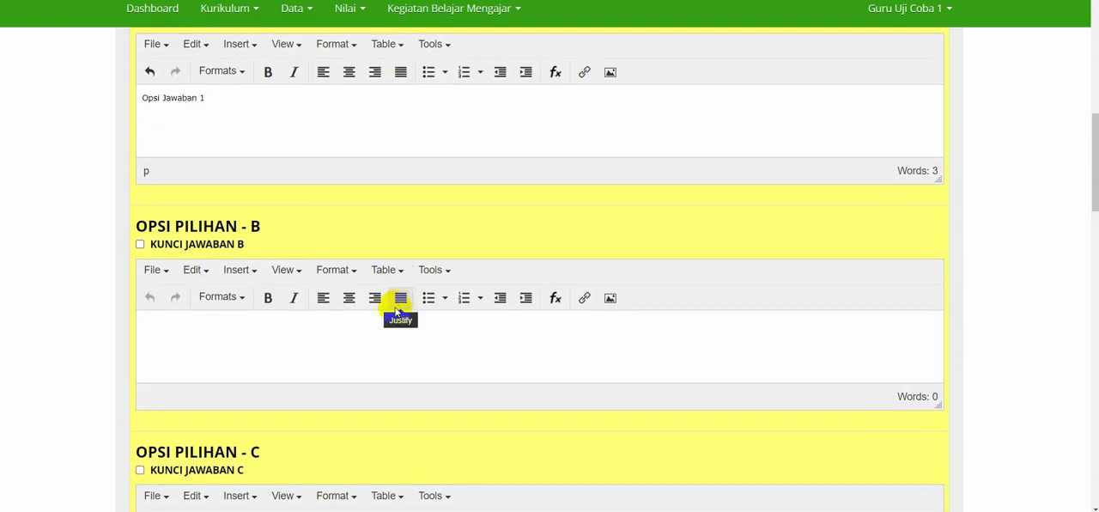
click(357, 340)
text(Opsi Jaw)
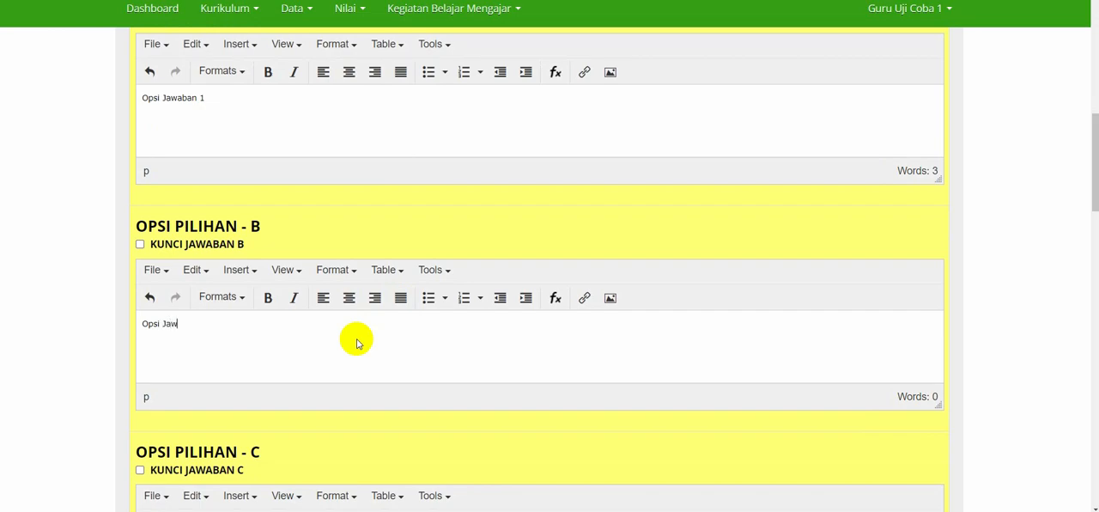
text(aban 2)
Enter "Opsi Jawaban 3" in Opsi Pilihan C and "Opsi Jawaban 4" in Opsi Pilihan D.
scroll(357, 342, down, 2)
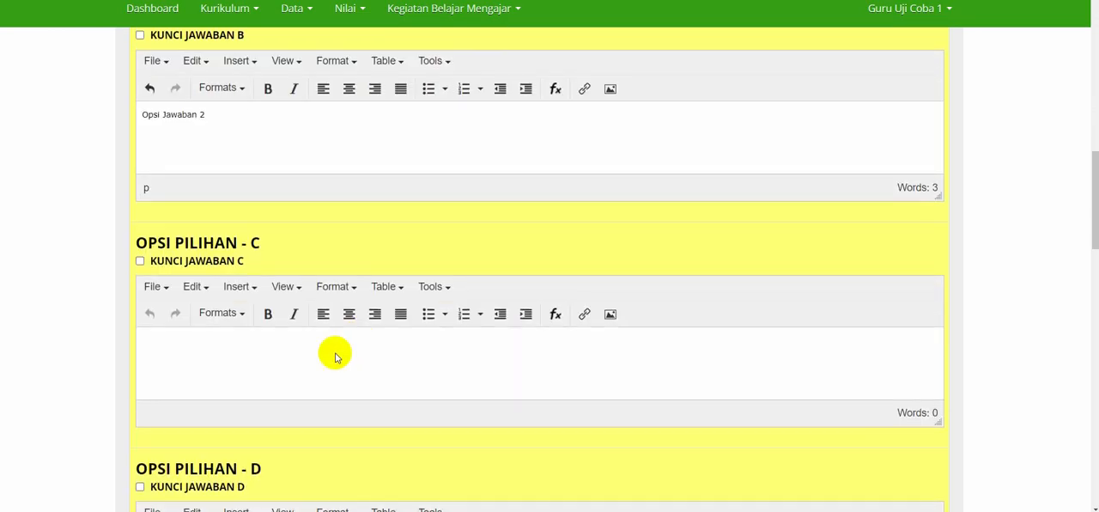
click(320, 361)
text(Opsi J)
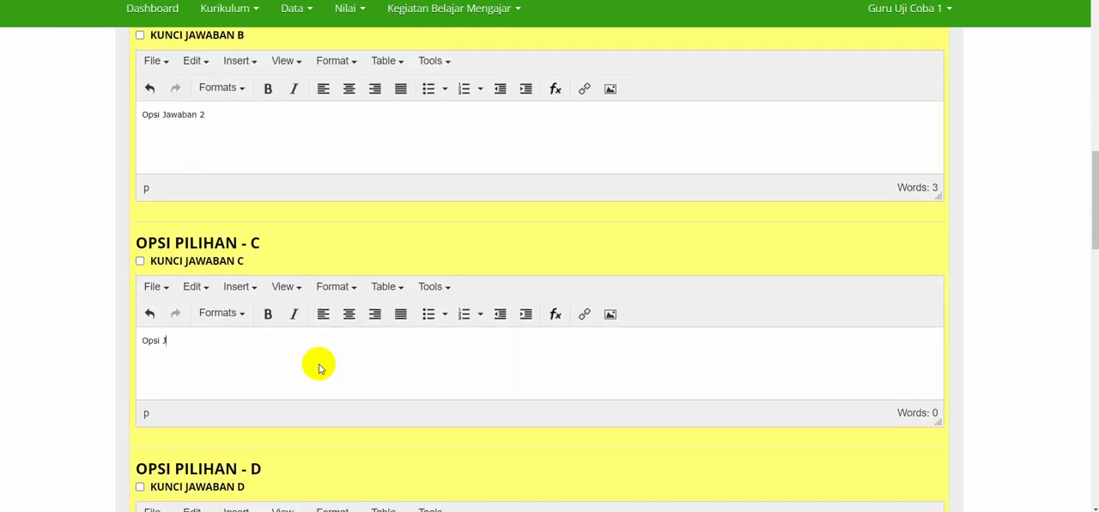
text(awaban 3)
scroll(319, 368, down, 3)
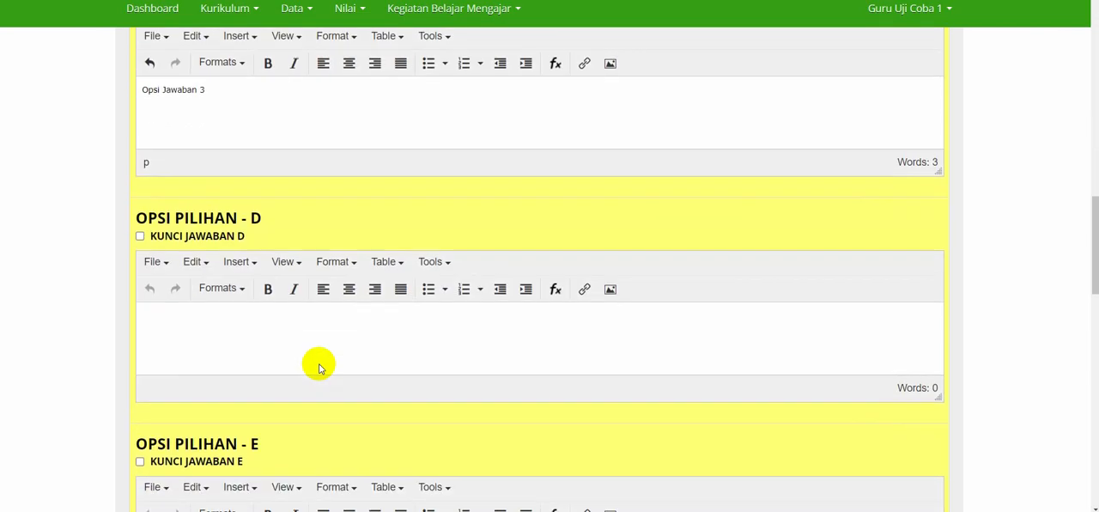
click(296, 358)
text(Ops)
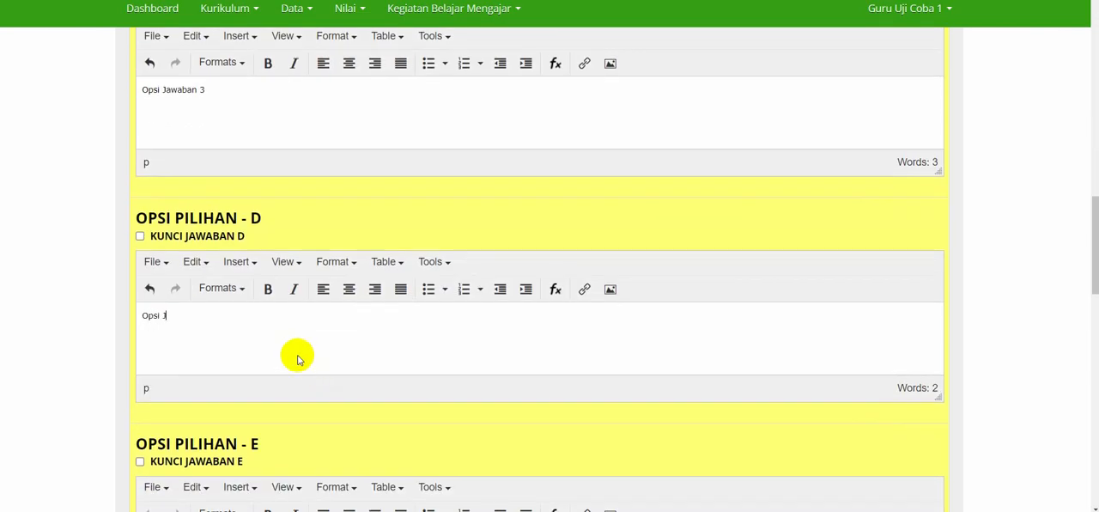
text(i Jawaban 4)
Fill Opsi Pilihan E, F and G with "Opsi Jawaban 5", "Opsi Jawaban 6" and "Opsi Jawaban 7".
scroll(298, 359, down, 4)
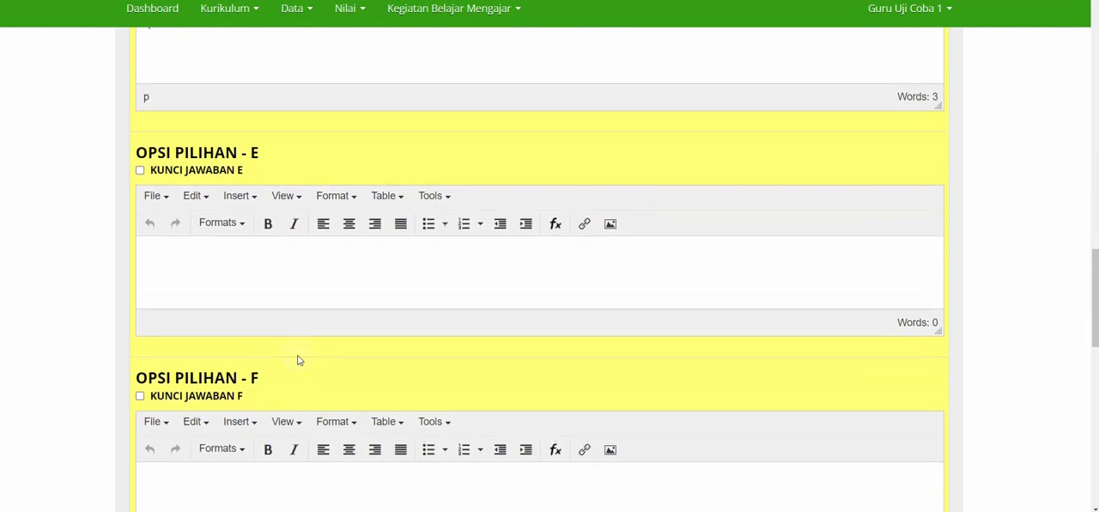
click(295, 257)
text(Opsi Jawaban 5)
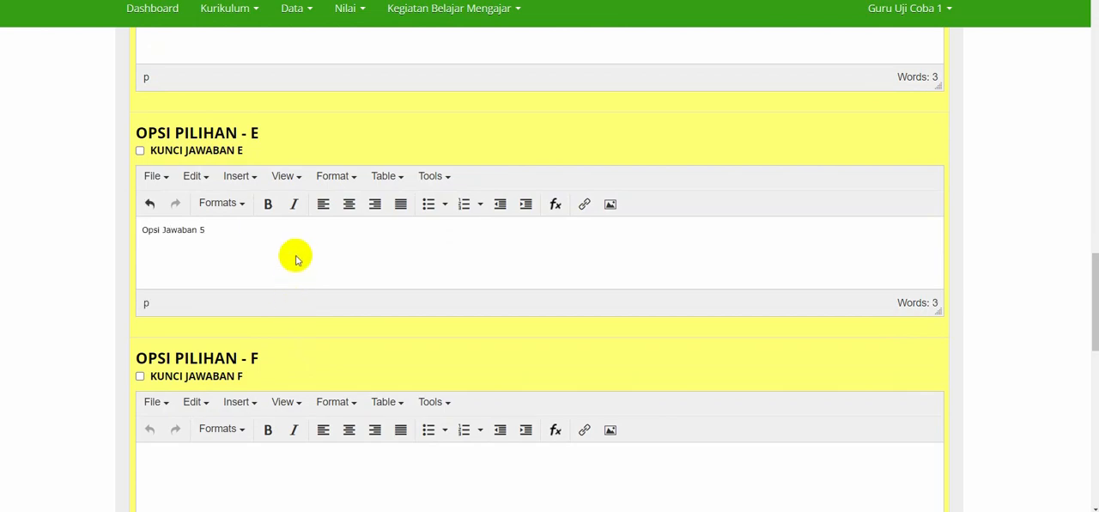
scroll(295, 260, down, 3)
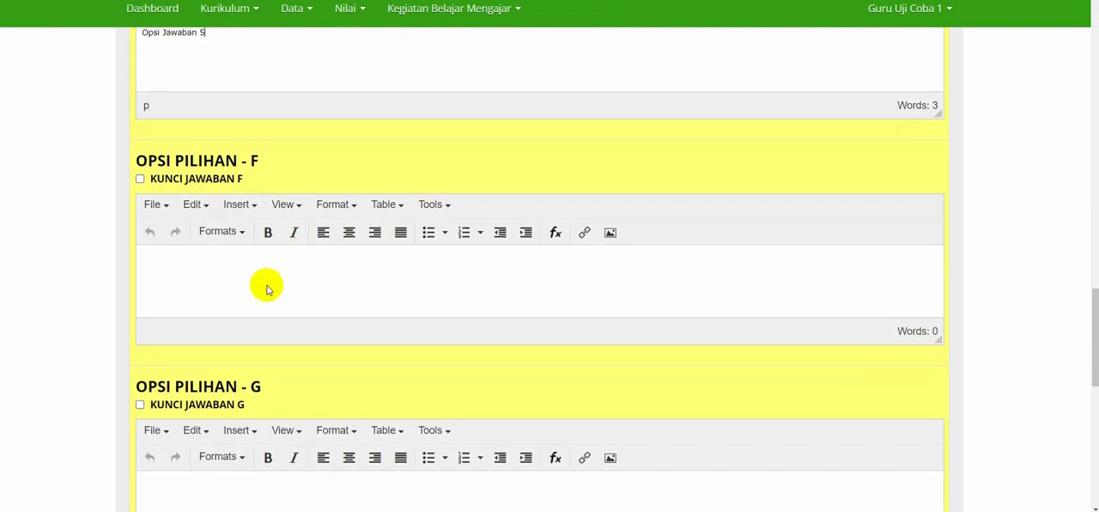
click(265, 290)
text(Opsi Ja)
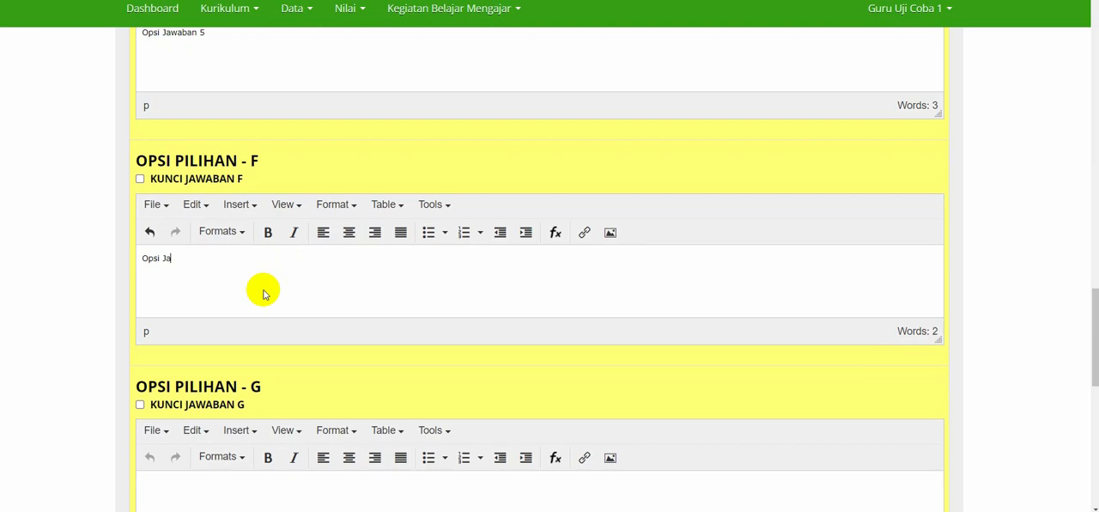
text(waban 6)
scroll(262, 292, down, 3)
click(265, 300)
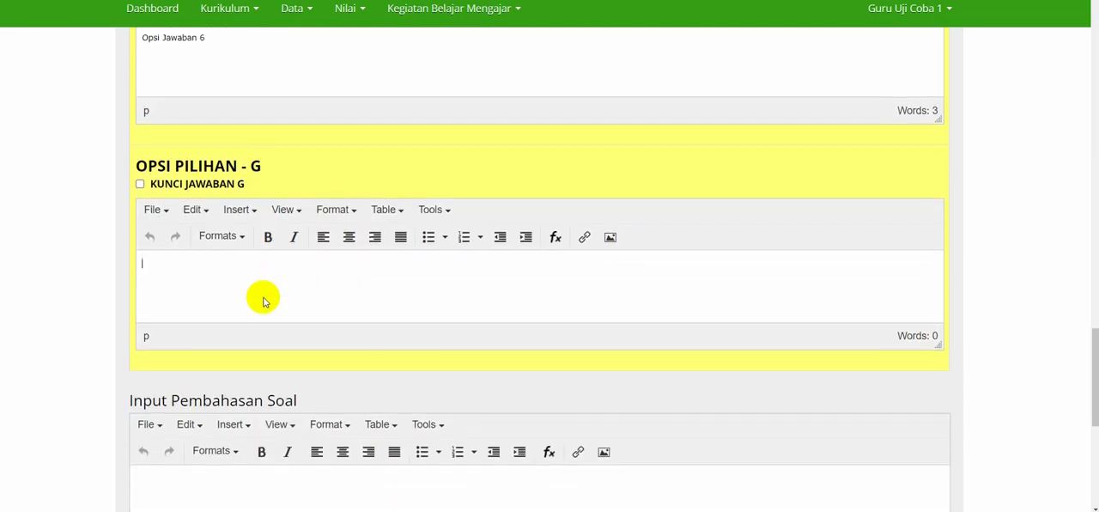
text(Opsi Jawaban 7)
Mark option A as a correct answer of the complex multiple-choice question (Kunci Jawaban A).
scroll(262, 296, up, 1)
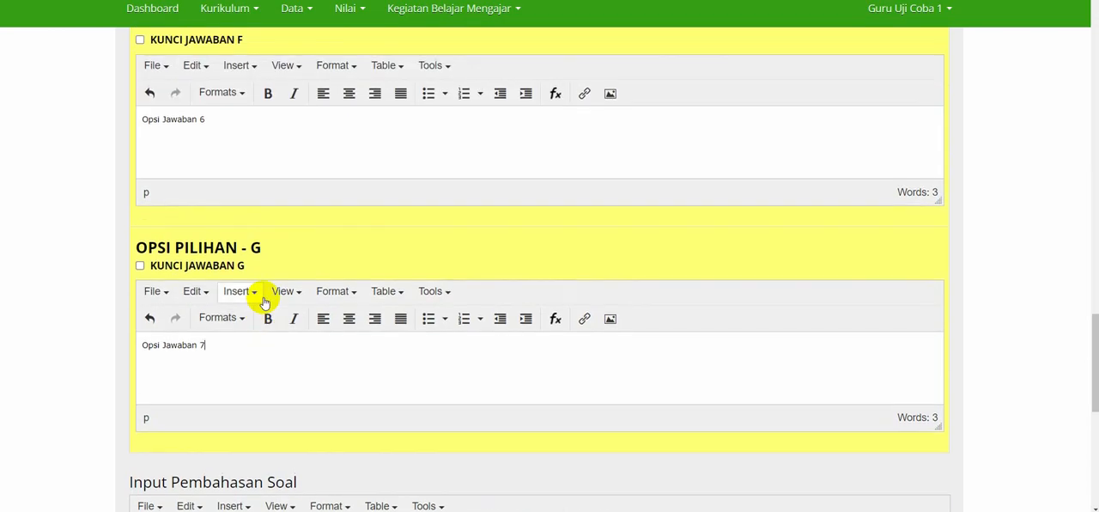
scroll(242, 251, up, 3)
scroll(240, 254, up, 10)
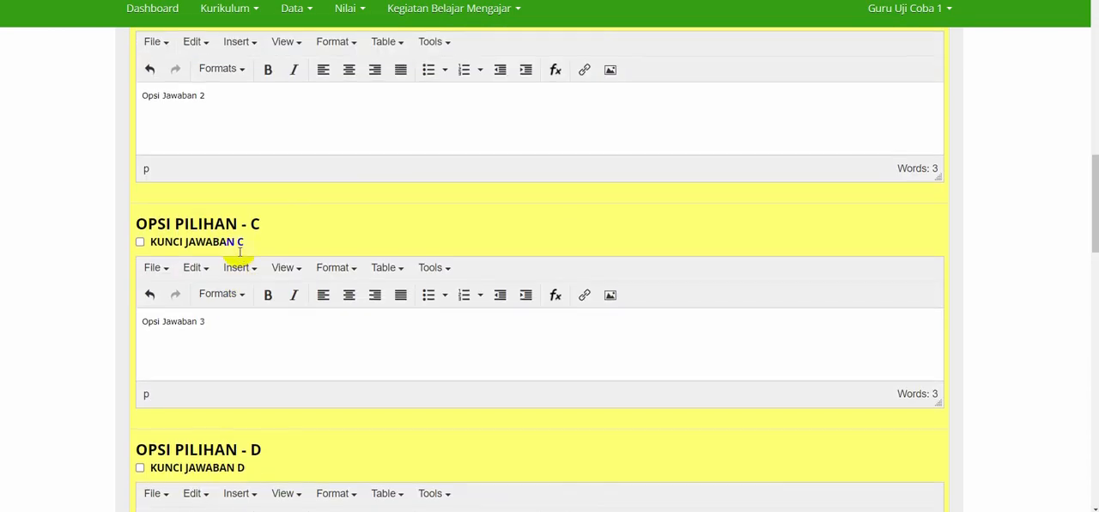
scroll(241, 254, up, 2)
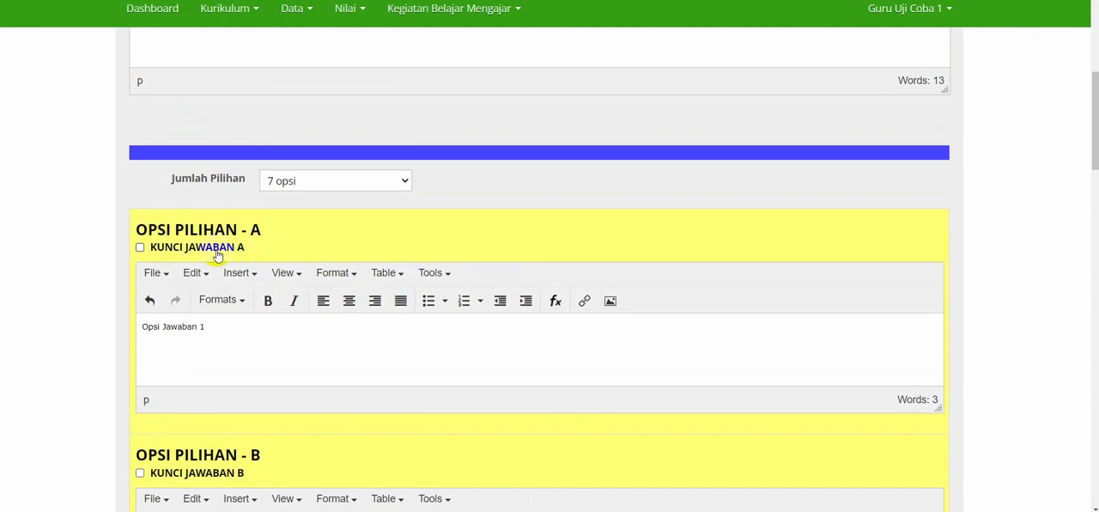
click(217, 255)
scroll(218, 255, down, 2)
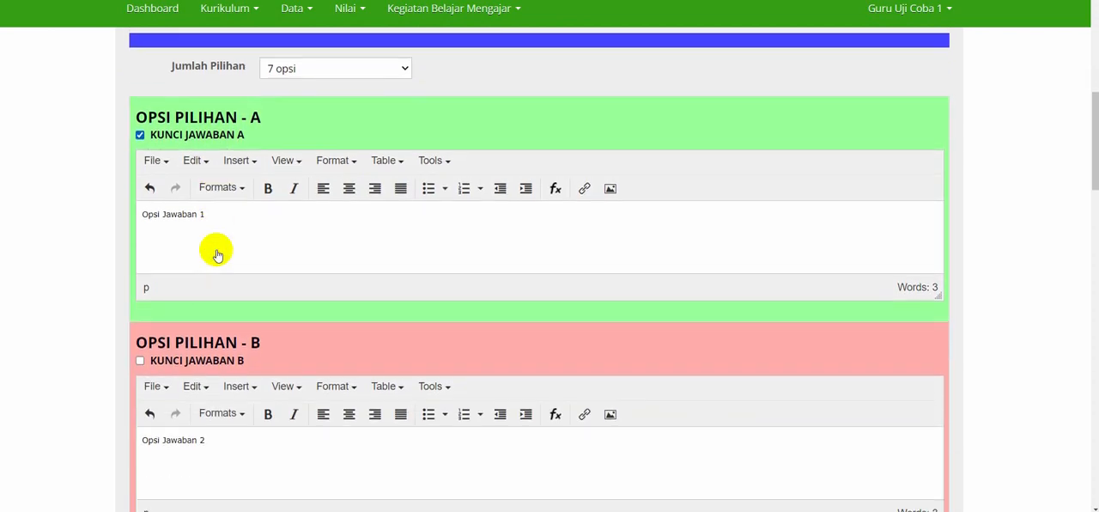
Mark options C and E as further correct answers of the complex multiple-choice question (Kunci Jawaban C and E).
scroll(215, 253, down, 2)
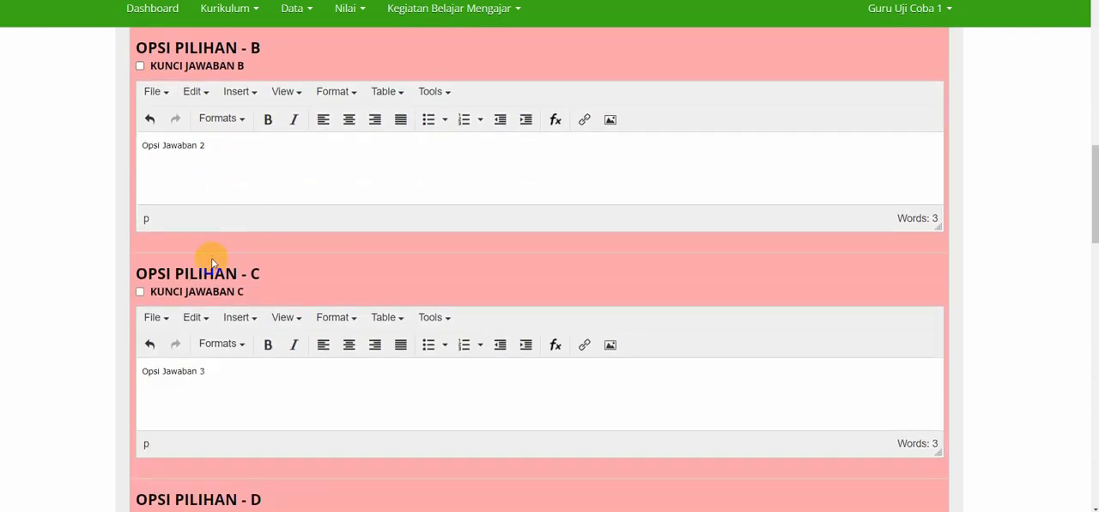
click(180, 293)
scroll(180, 293, down, 5)
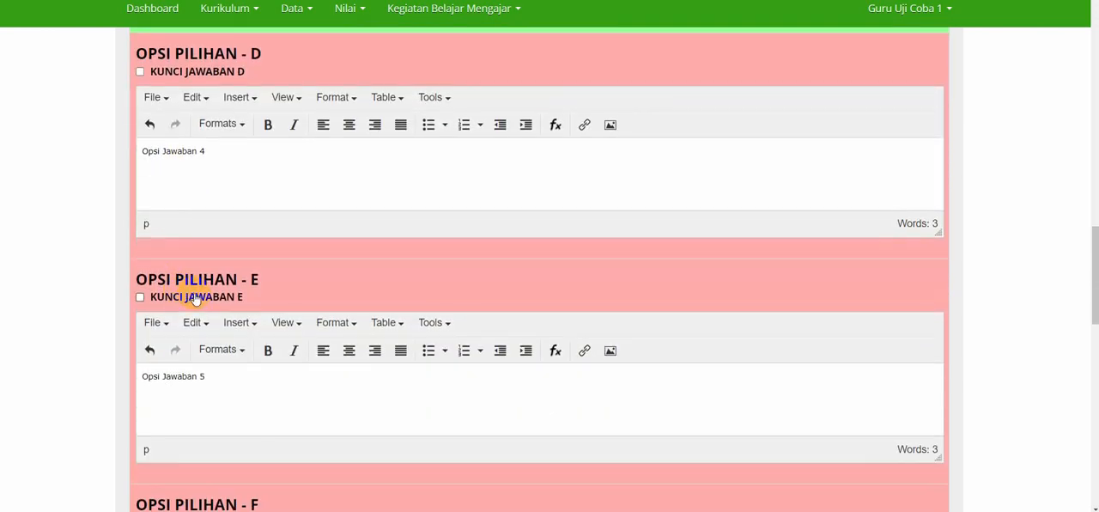
click(196, 297)
Review the seven answer options to check which ones are marked as Kunci Jawaban.
scroll(196, 298, up, 8)
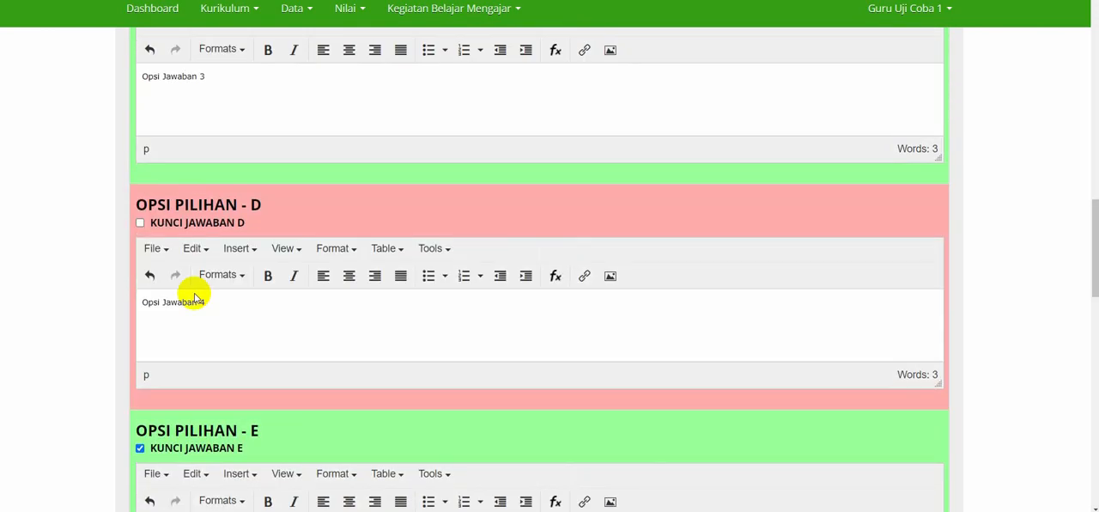
scroll(196, 298, up, 1)
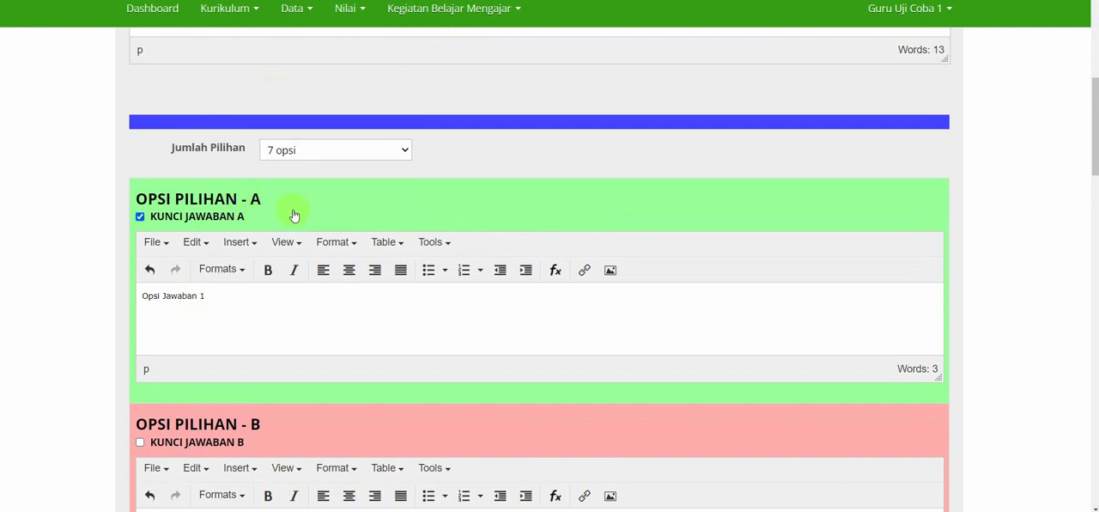
drag(263, 203, 148, 201)
click(175, 218)
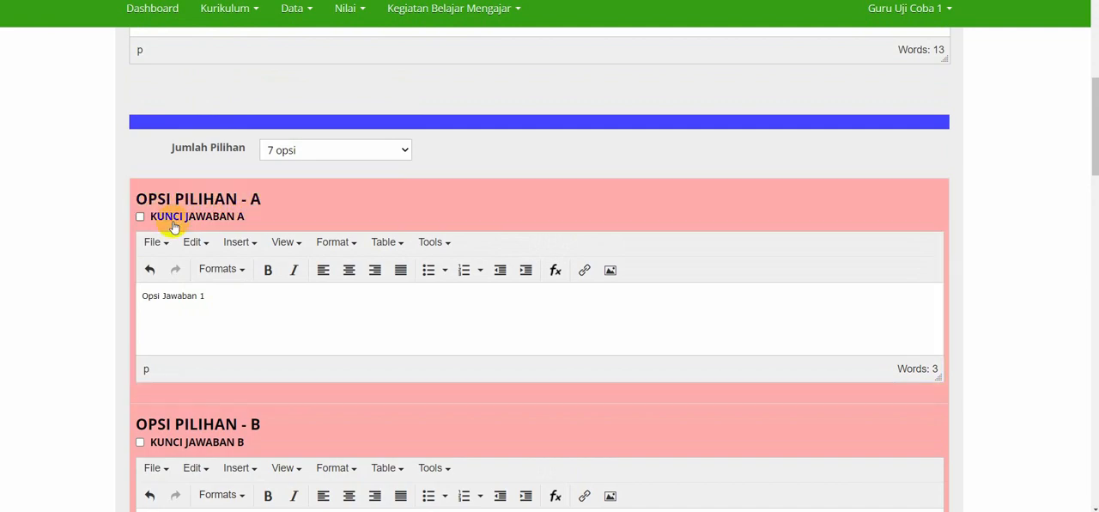
click(174, 220)
scroll(175, 226, down, 3)
scroll(173, 226, down, 1)
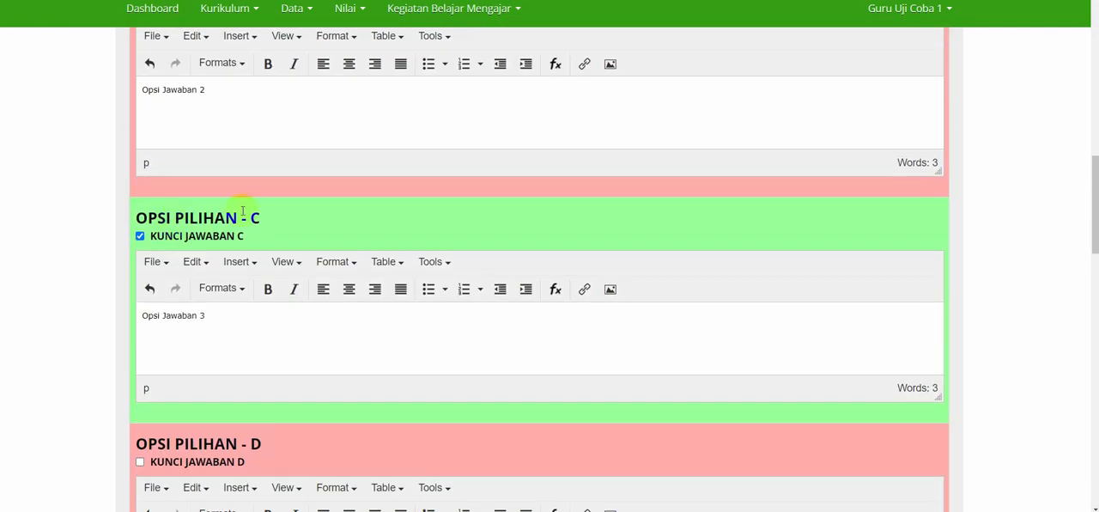
drag(258, 219, 139, 217)
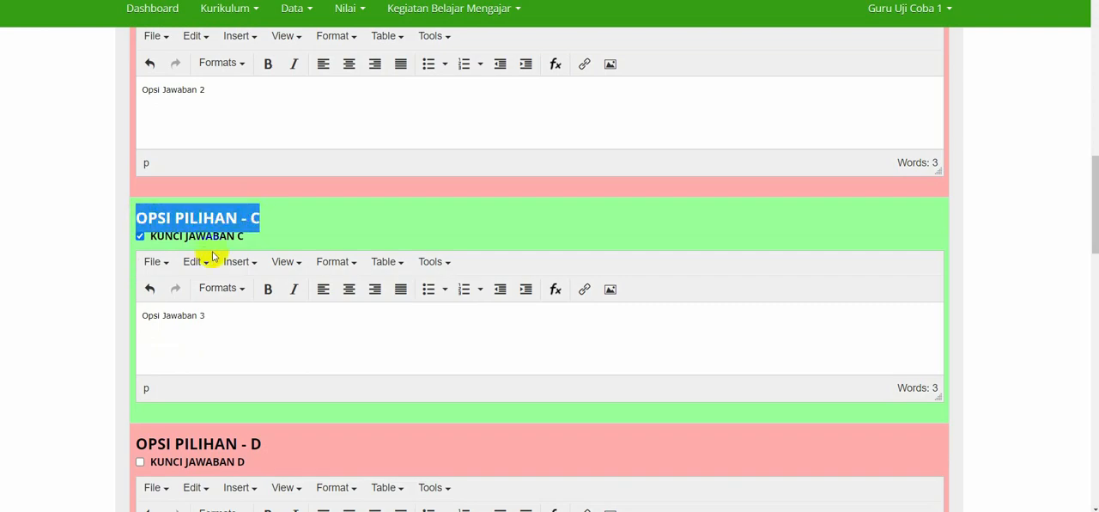
click(297, 213)
scroll(255, 237, down, 4)
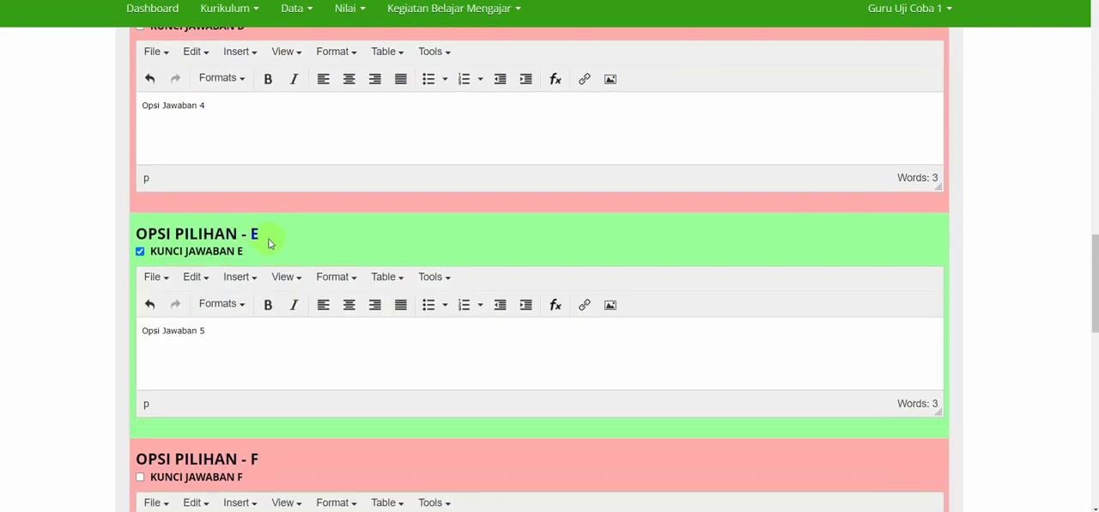
drag(270, 238, 135, 238)
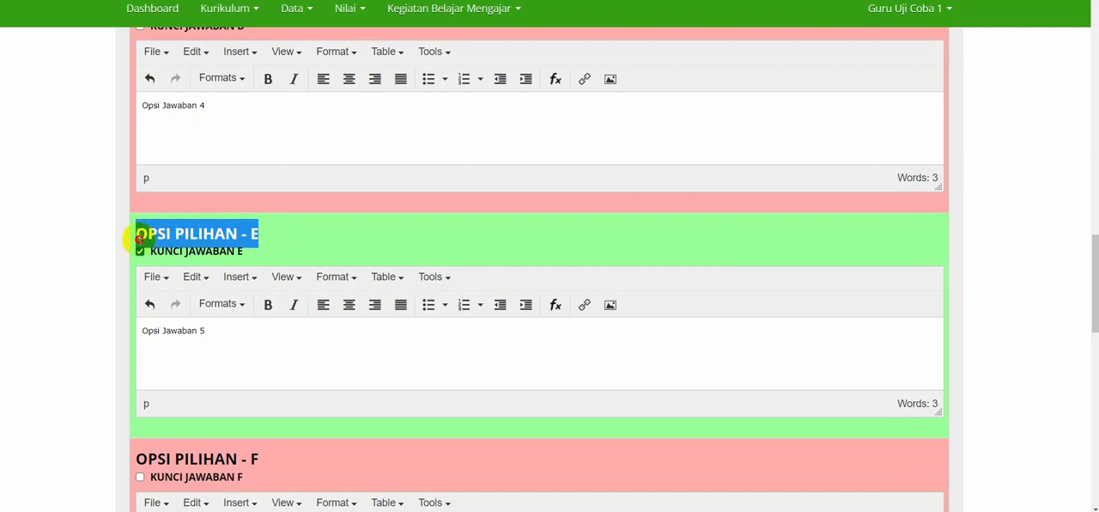
click(290, 238)
scroll(290, 237, down, 5)
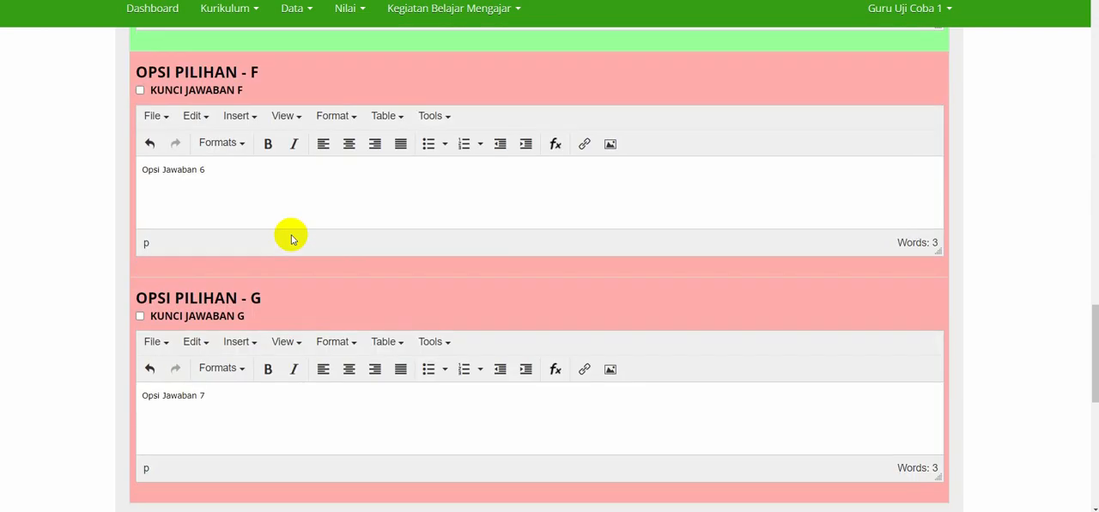
Save the complex multiple-choice question and start writing the next question.
scroll(290, 237, down, 4)
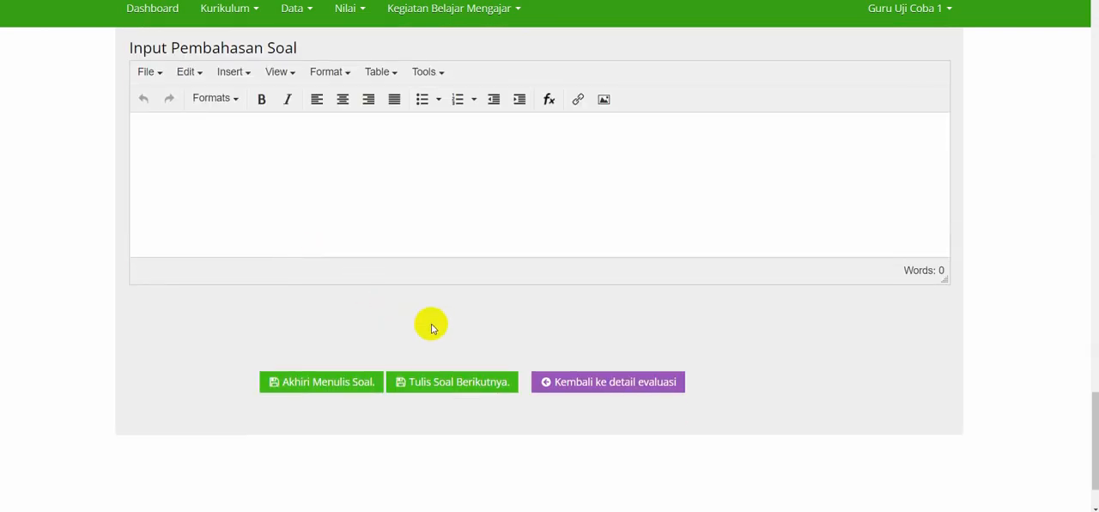
scroll(434, 328, down, 1)
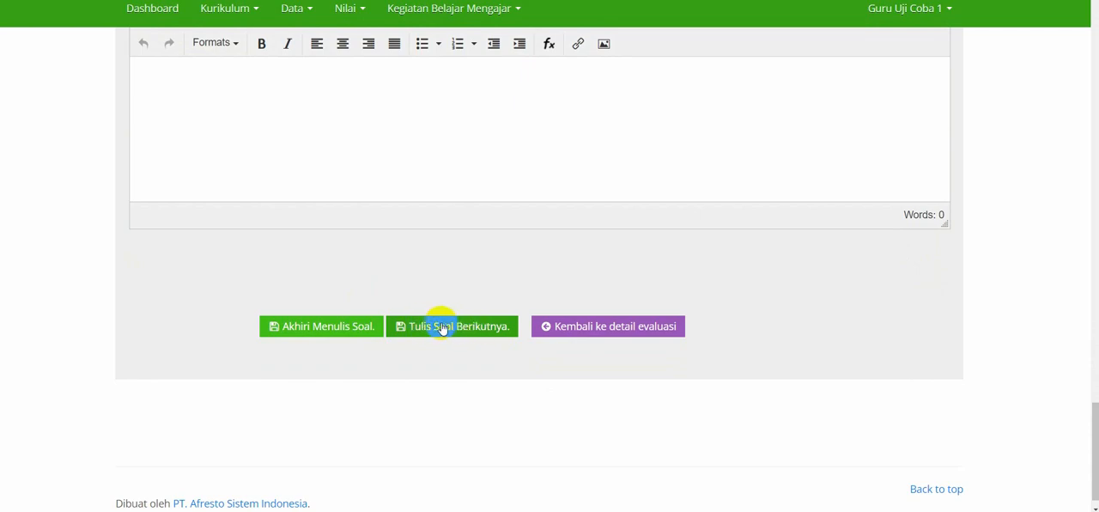
click(444, 327)
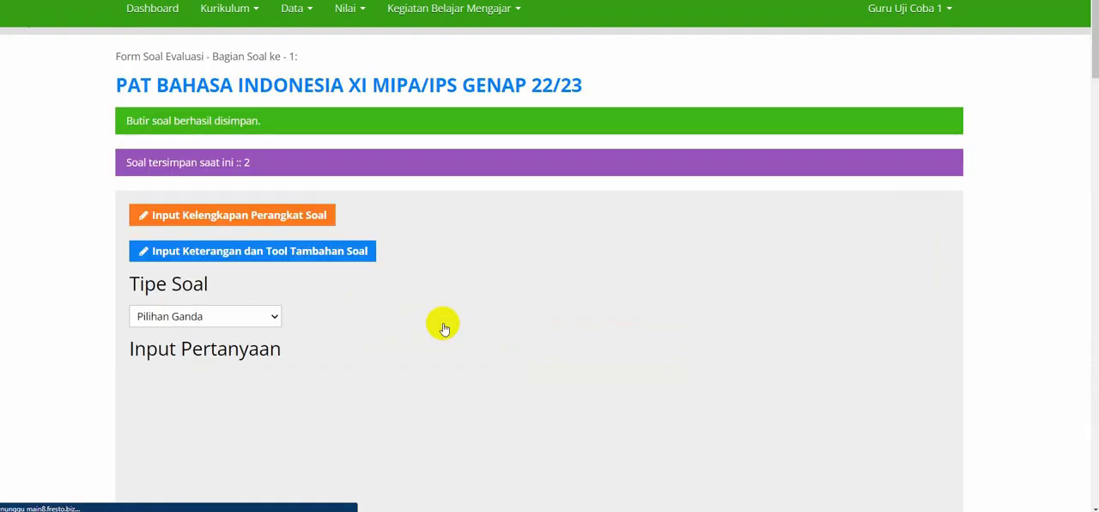
In the question's Input Perangkat Soal, set Kompetensi Dasar to 3.3 and enter "Memahami berbagai macam jenis kalimat" as Deskripsi KD.
scroll(444, 328, down, 2)
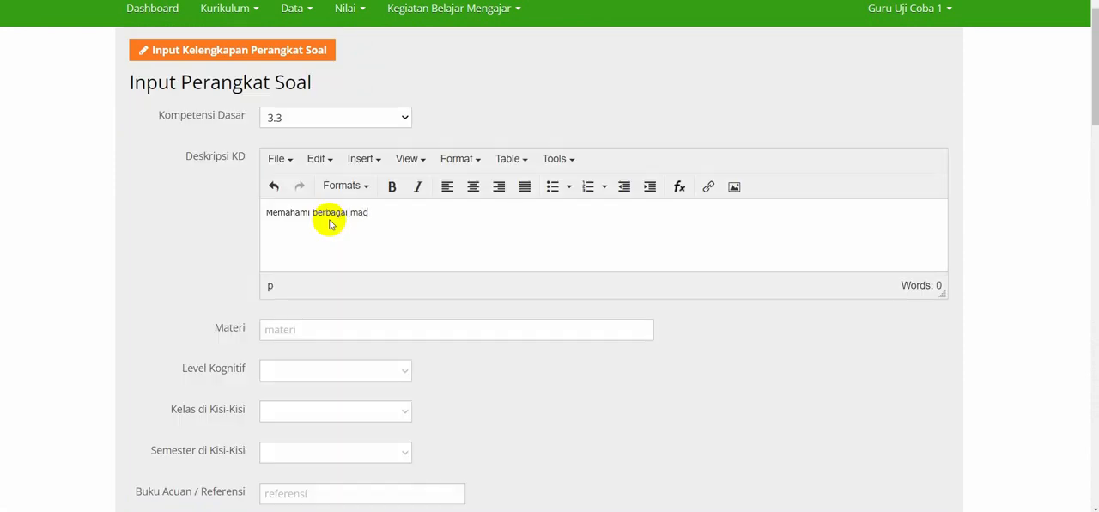
text(am jenis kam)
text(imat)
scroll(330, 223, down, 2)
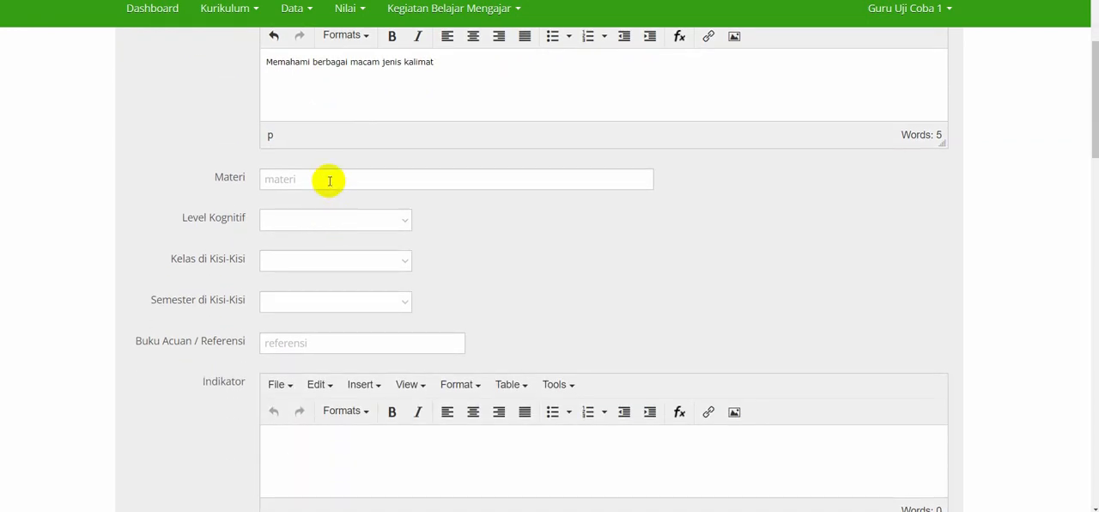
click(328, 180)
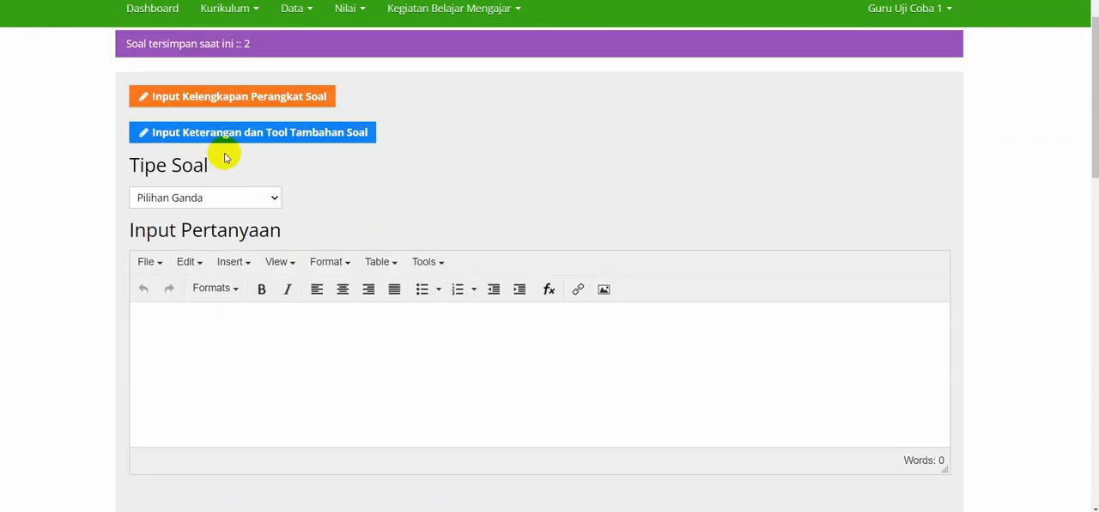
click(313, 98)
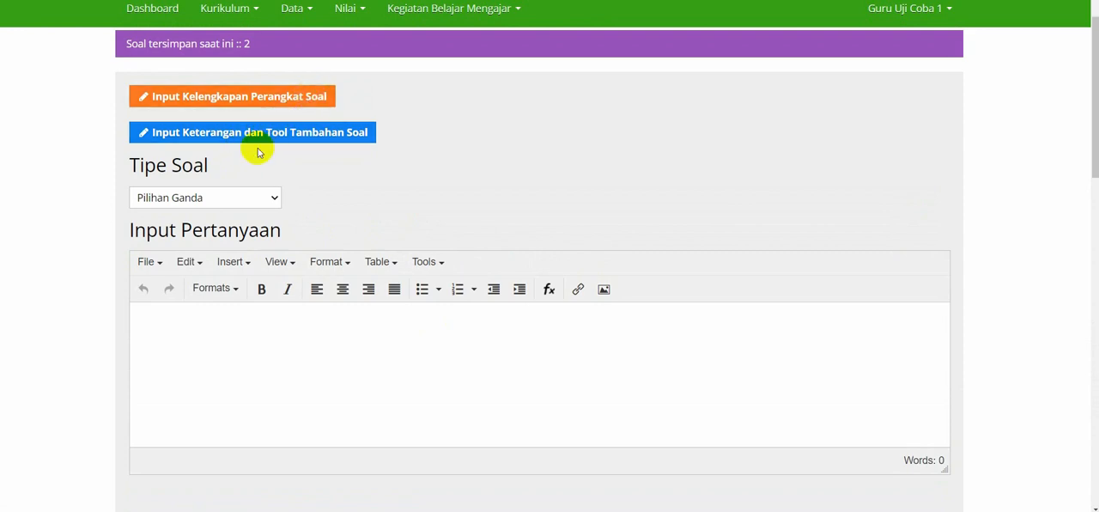
Set the question type to Mencocokan and enter the statement "Jodohkanlah nomor sila dan isi dari sila tersebut .....".
click(225, 194)
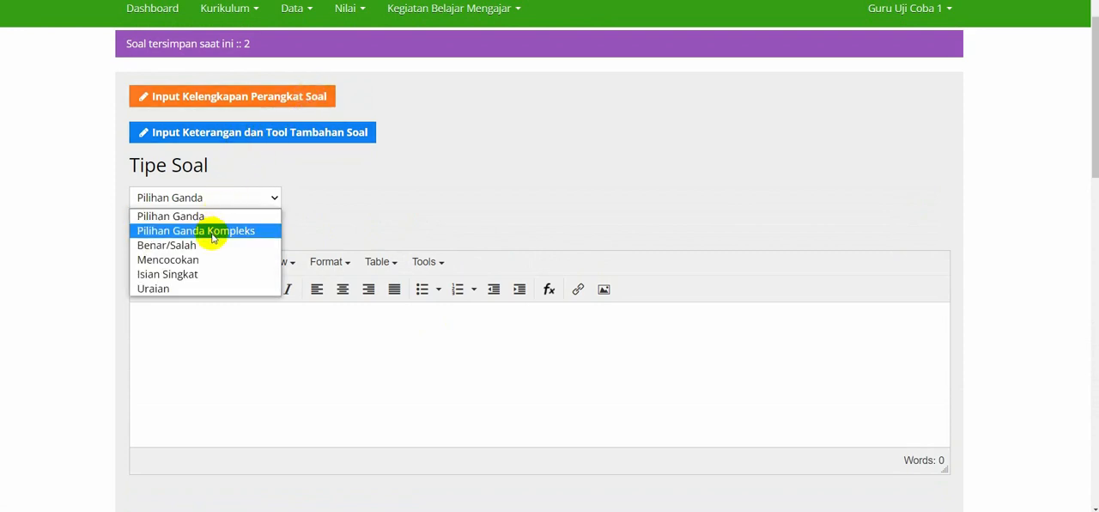
click(208, 259)
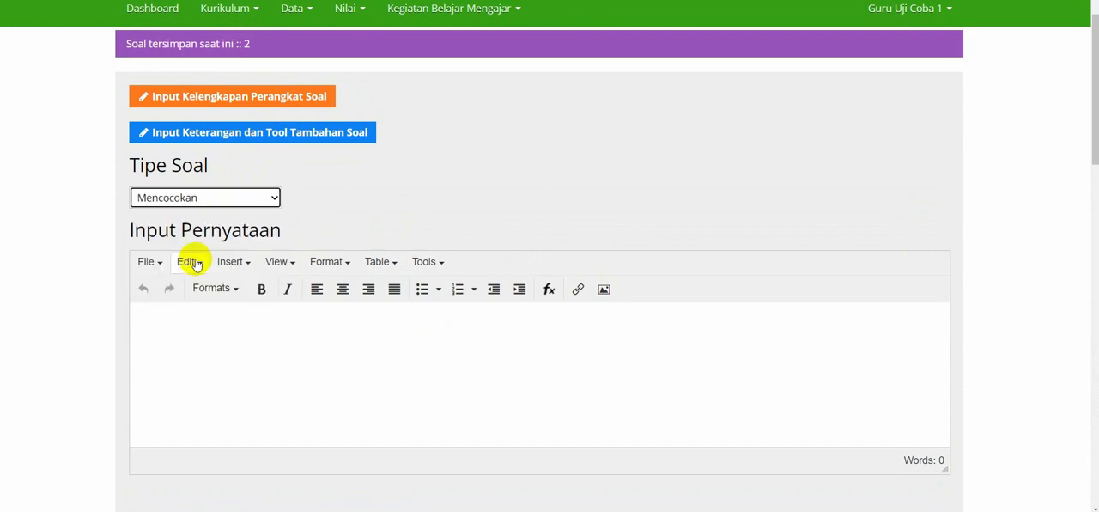
scroll(391, 196, down, 3)
click(390, 192)
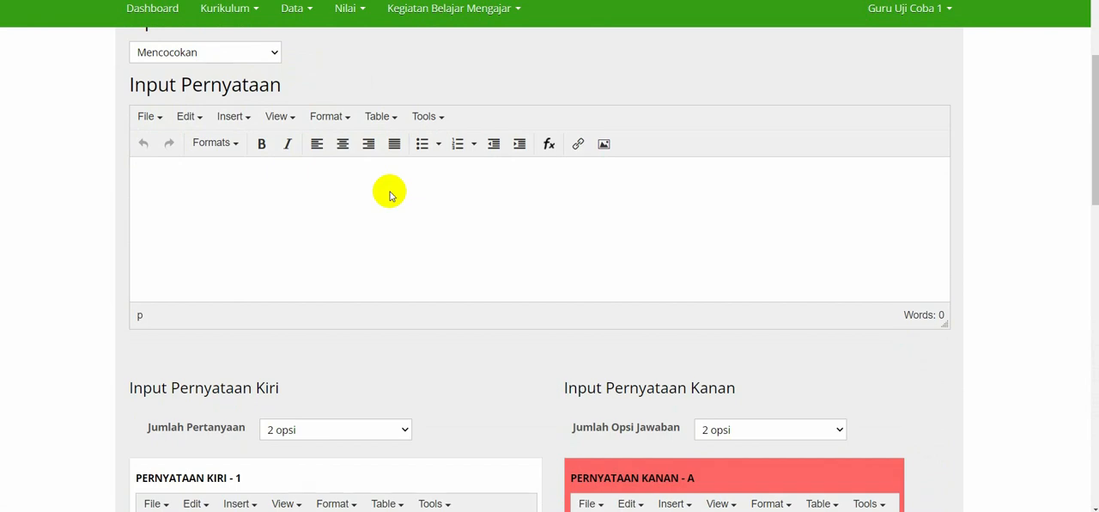
text(Jodohkanlah nomor sila dan isi dari sila tersebut .....)
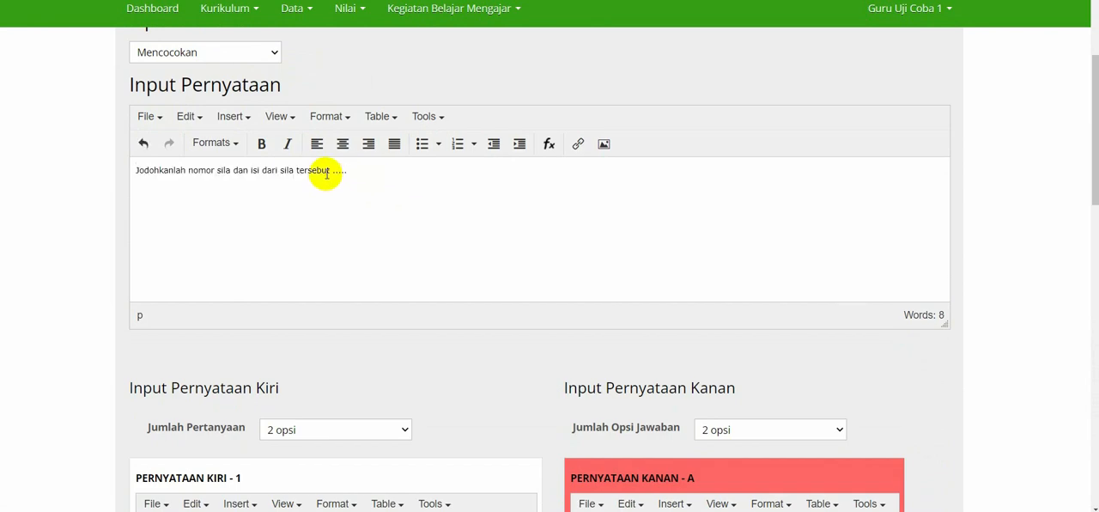
Reword the statement to "Jodohkanlah nomor dari pancasila dan isi dari sila tersebut .....".
scroll(327, 172, down, 2)
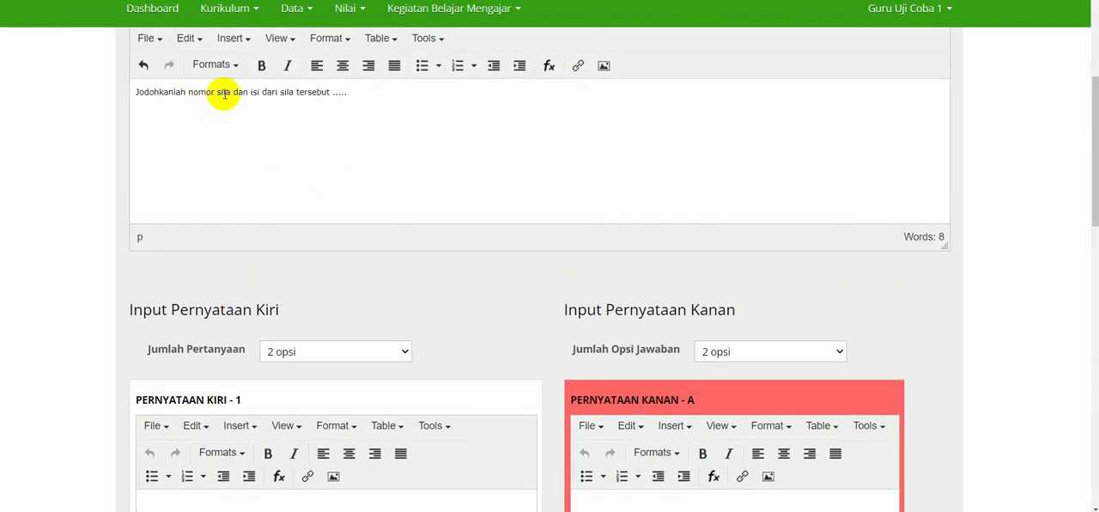
click(218, 93)
text(dari )
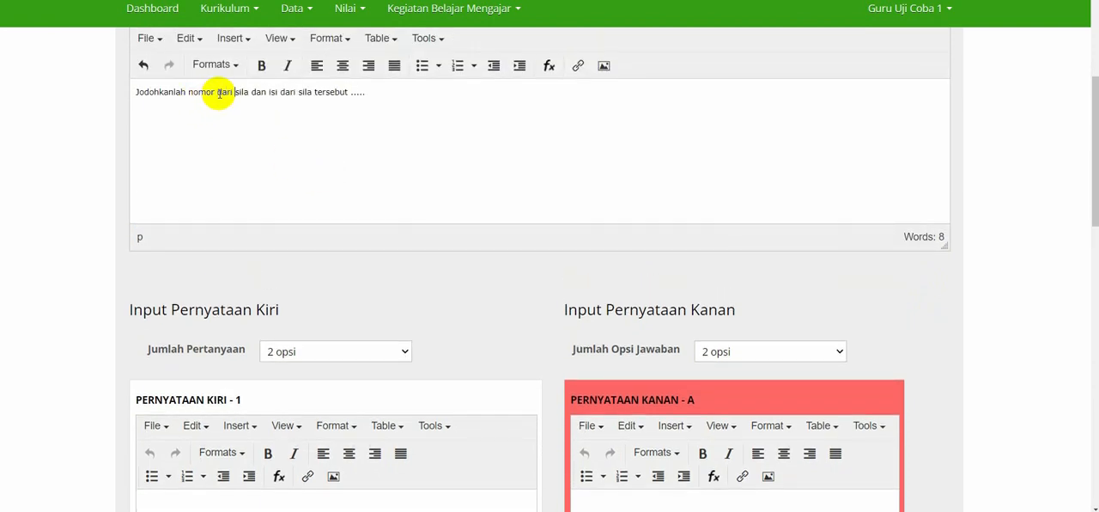
text(panca)
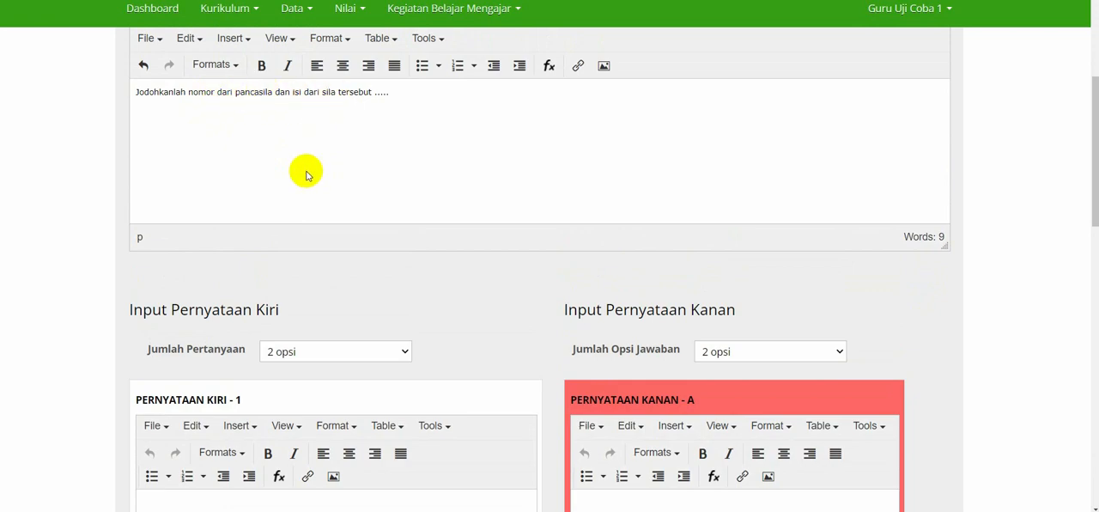
Set both Jumlah Pertanyaan and Jumlah Opsi Jawaban of the matching question to 5 opsi.
scroll(307, 175, down, 2)
scroll(307, 176, up, 3)
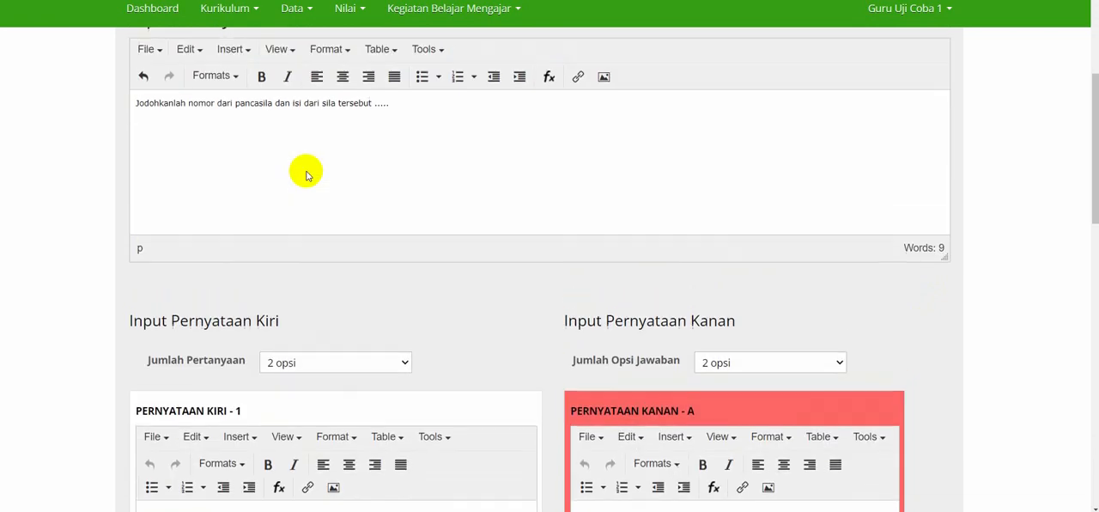
scroll(306, 175, down, 3)
click(325, 173)
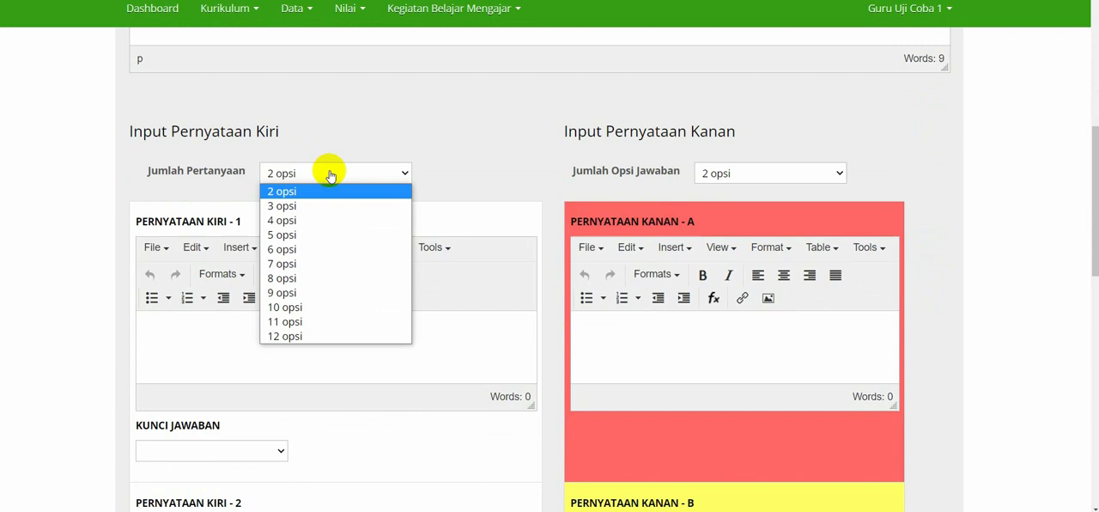
click(313, 234)
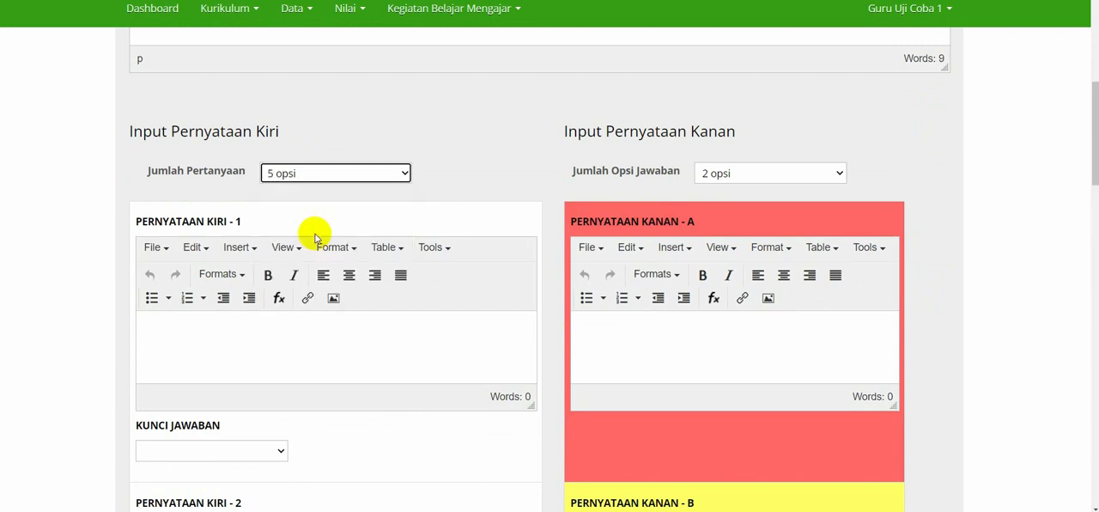
click(749, 173)
click(743, 235)
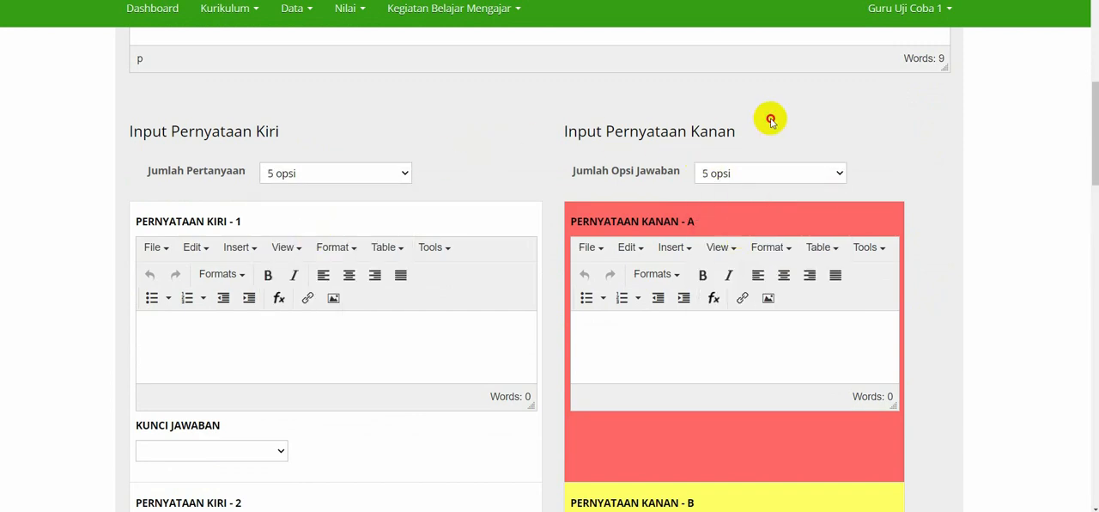
Look through the Pernyataan Kiri and Pernyataan Kanan fields and their Kunci Jawaban selectors.
scroll(382, 255, down, 5)
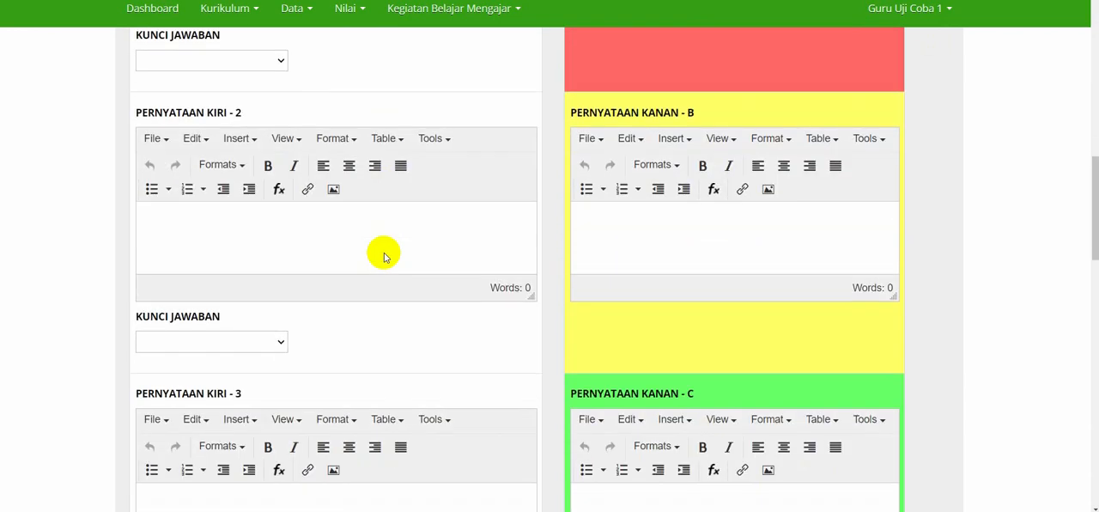
scroll(384, 254, down, 6)
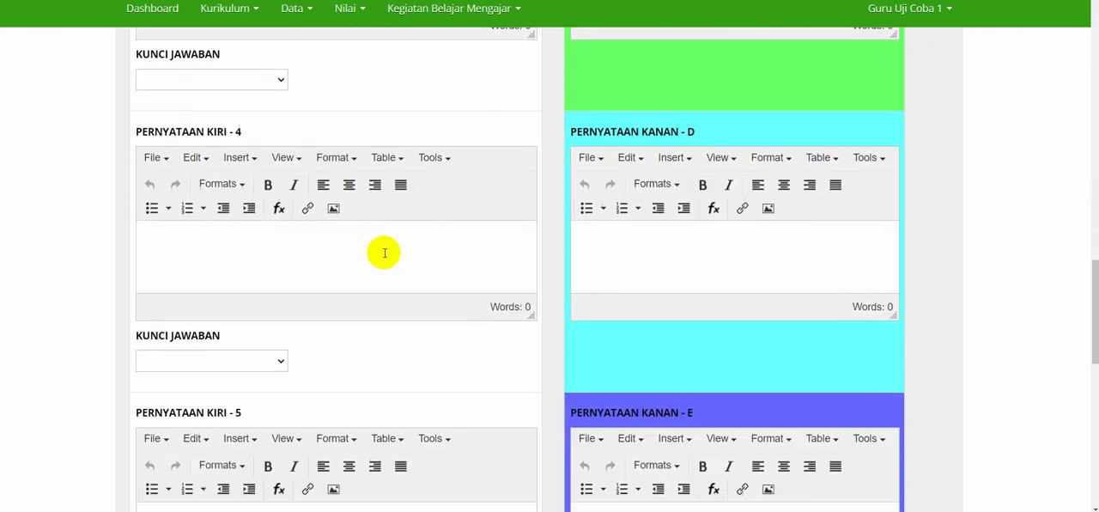
scroll(384, 253, down, 2)
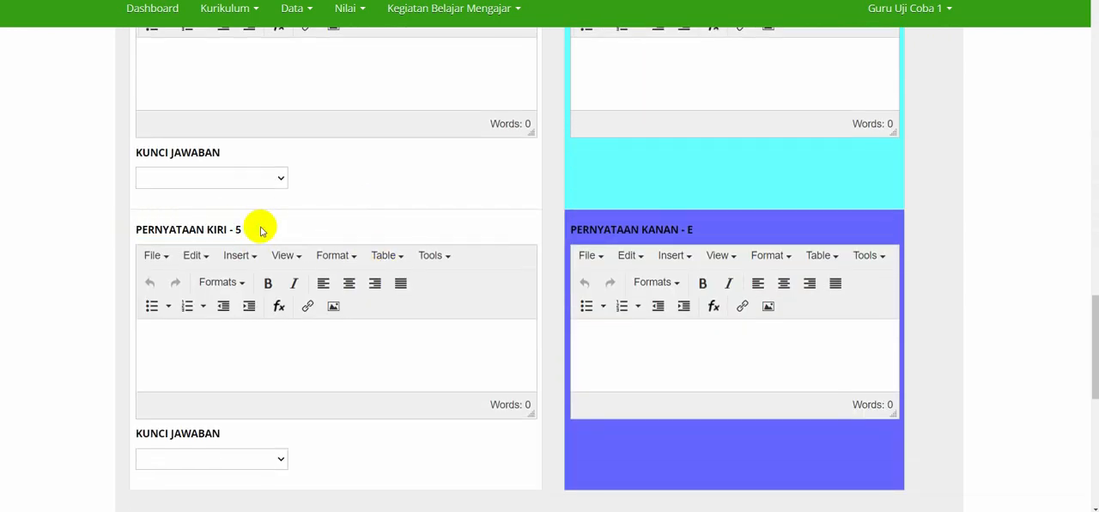
scroll(262, 230, up, 13)
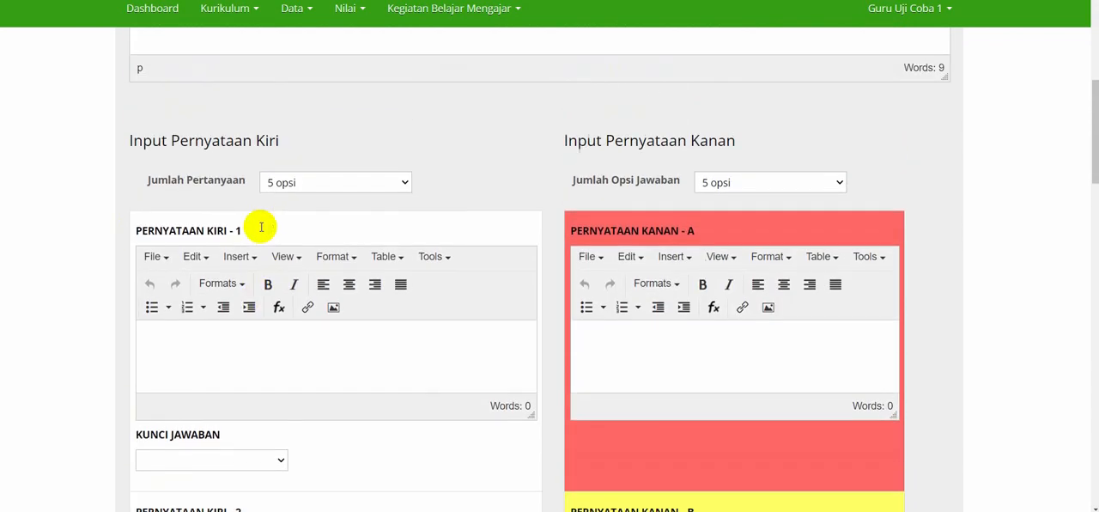
drag(138, 236, 270, 238)
drag(569, 235, 746, 241)
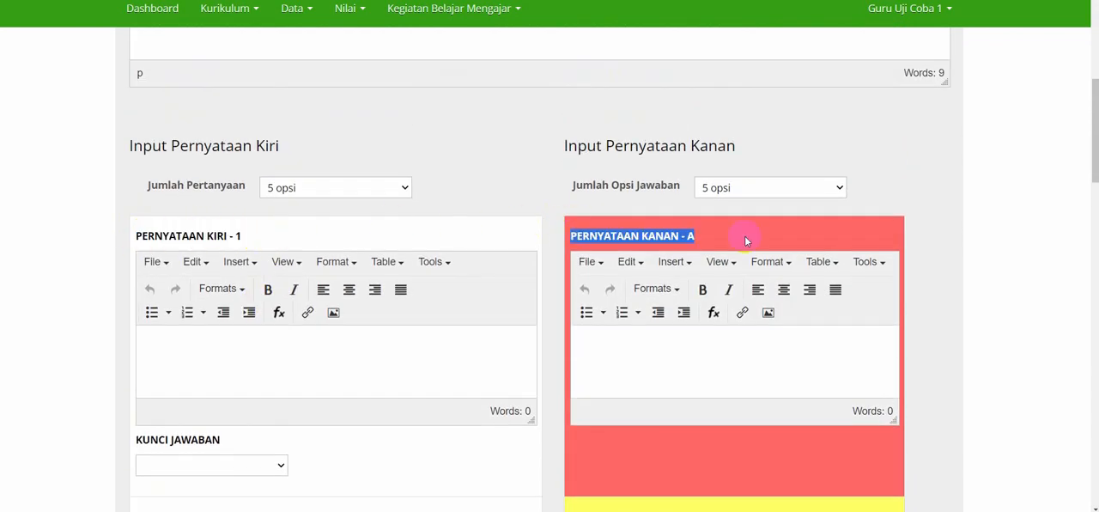
click(745, 241)
scroll(459, 204, down, 2)
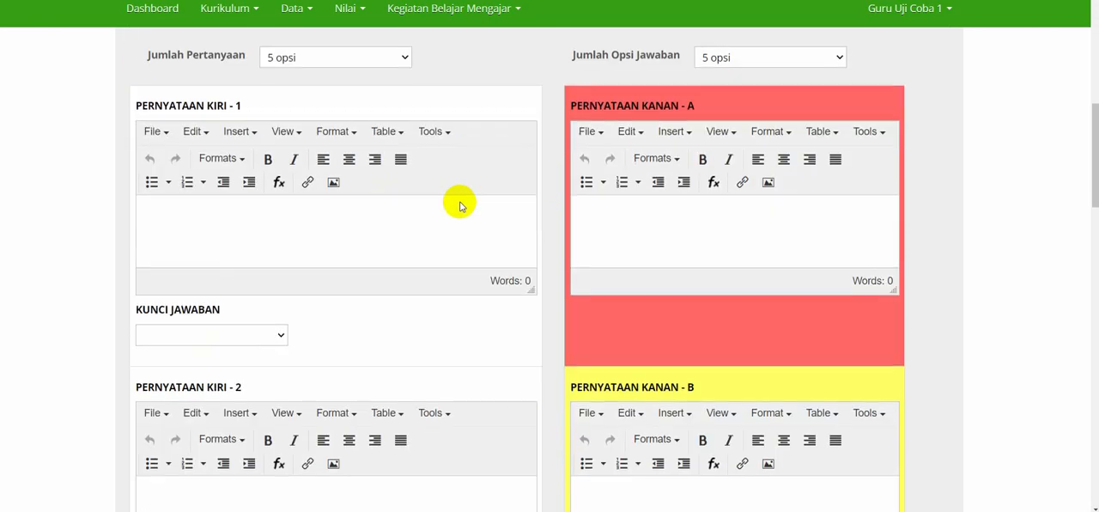
Fill Pernyataan Kiri 1 through 5 with "Sila ke-1", "Sila ke-2", "Sila ke-3", "Sila ke-4" and "Sila ke-5" respectively.
click(381, 204)
text(si)
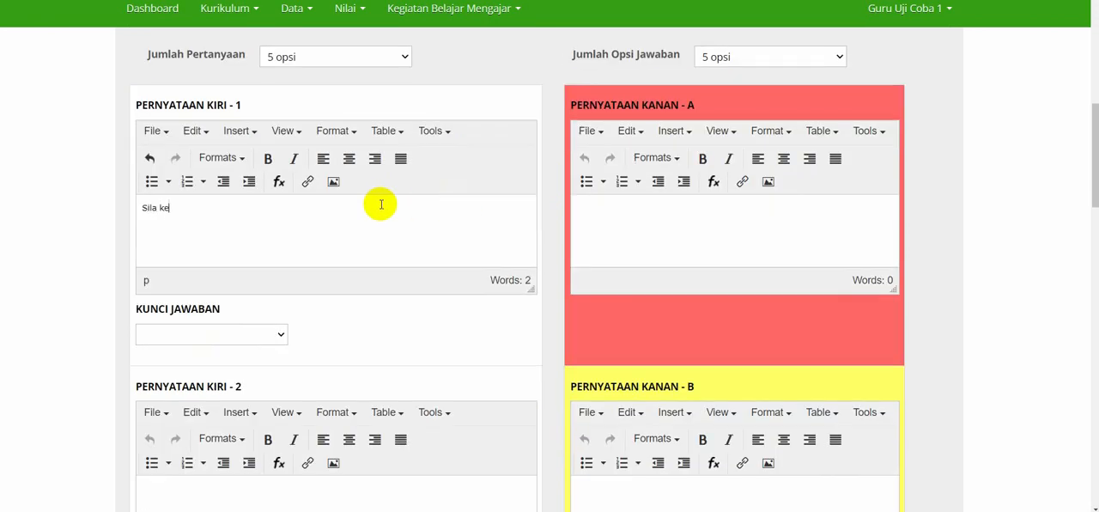
scroll(381, 204, down, 3)
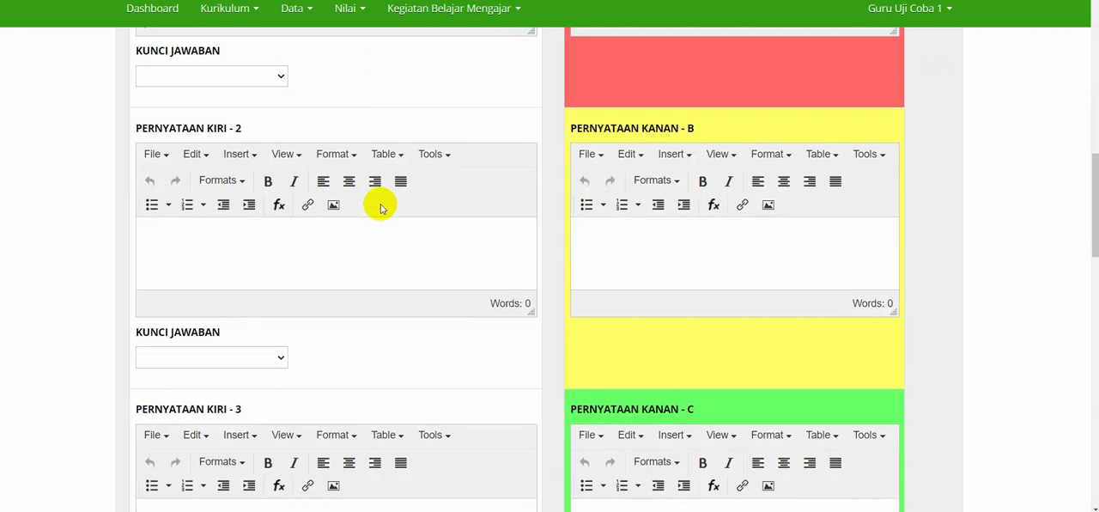
click(365, 244)
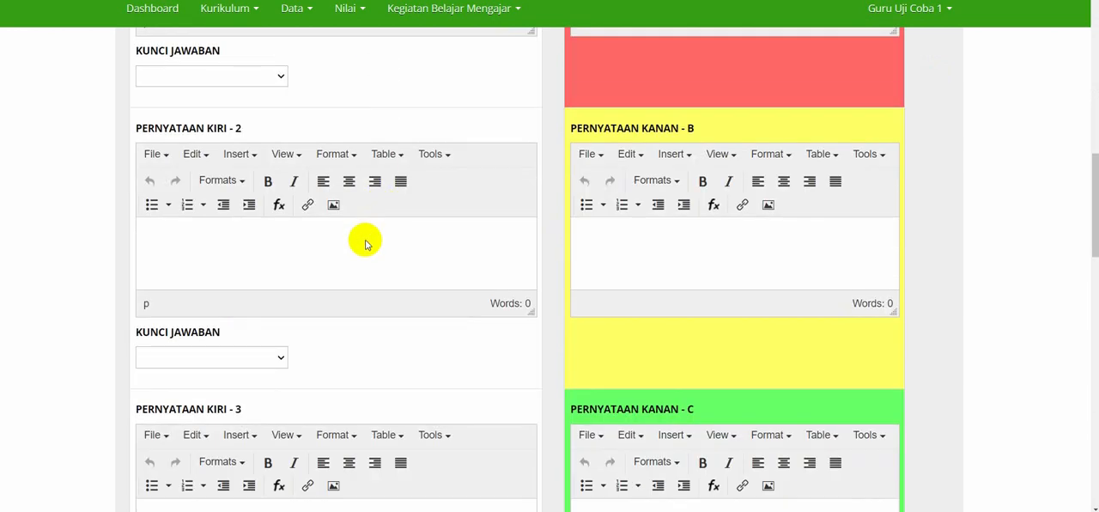
scroll(365, 243, up, 2)
scroll(365, 244, down, 1)
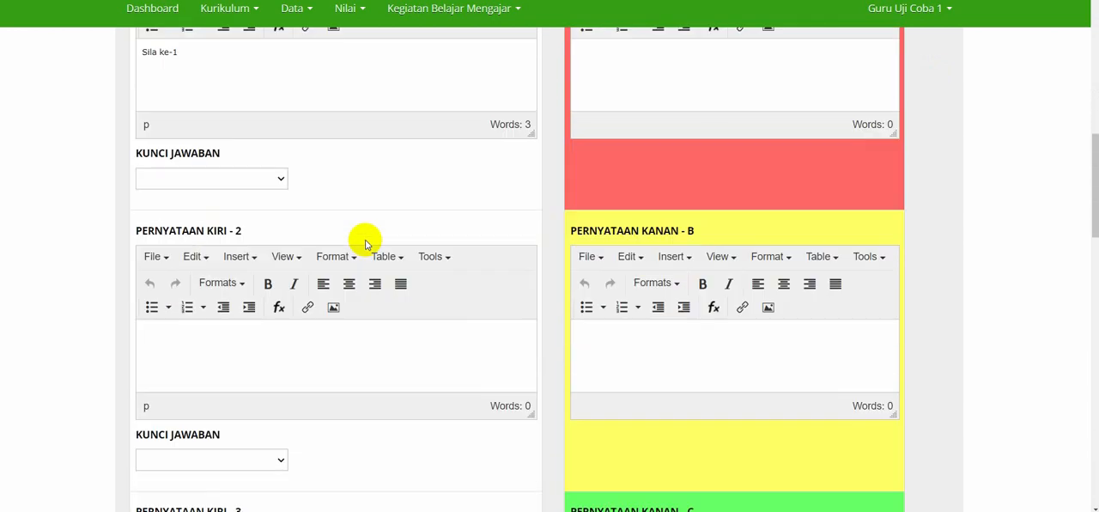
text(sila k)
text(e-5)
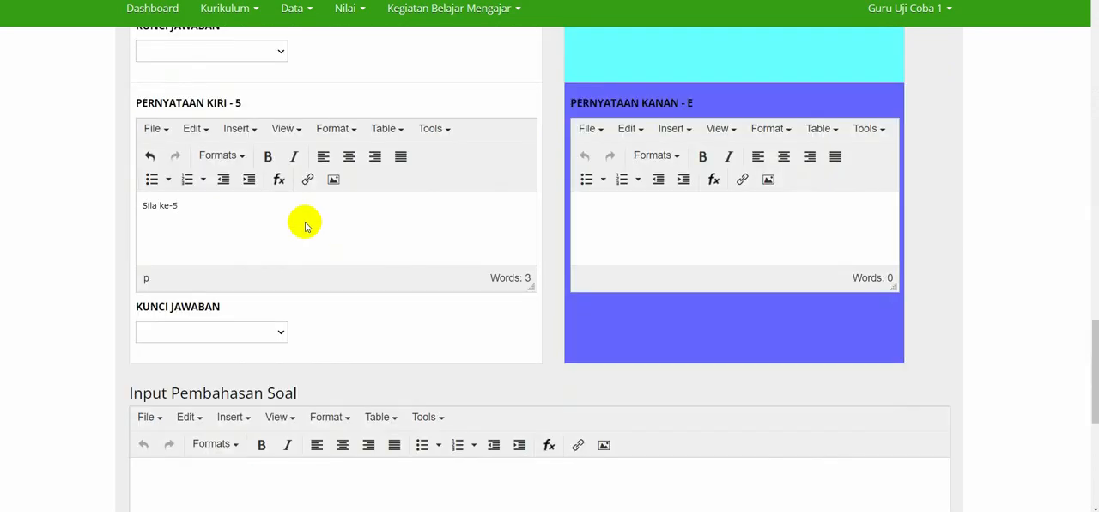
scroll(305, 226, up, 9)
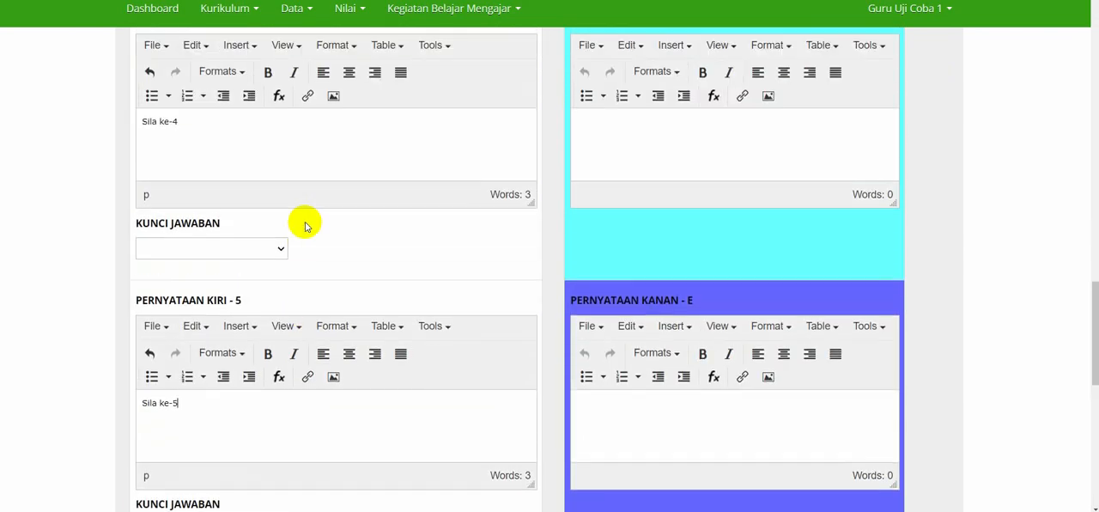
scroll(305, 226, up, 4)
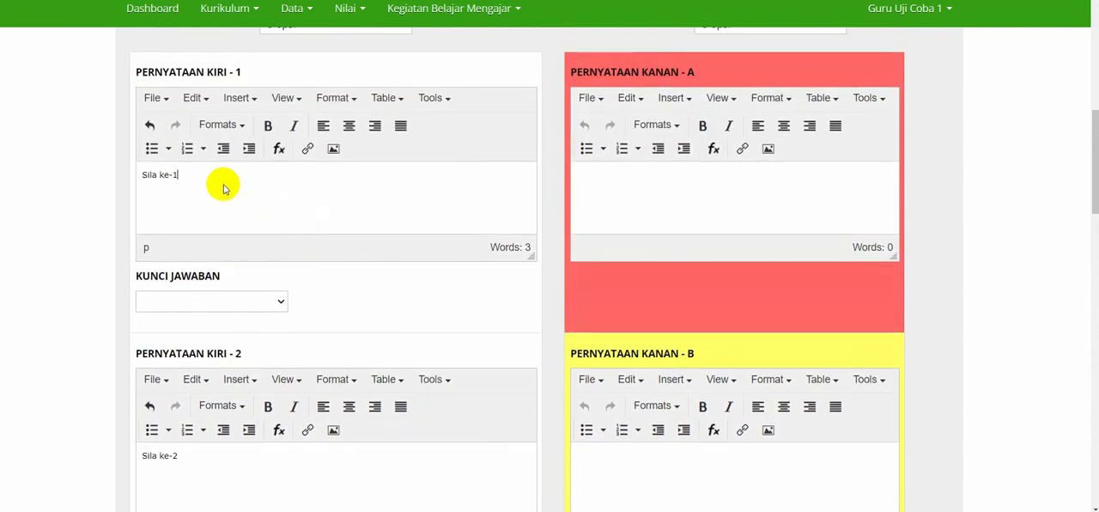
Enter "Kemanusiaan yang adil dan beradab" as the text of Pernyataan Kanan A.
scroll(218, 324, down, 1)
scroll(302, 247, up, 2)
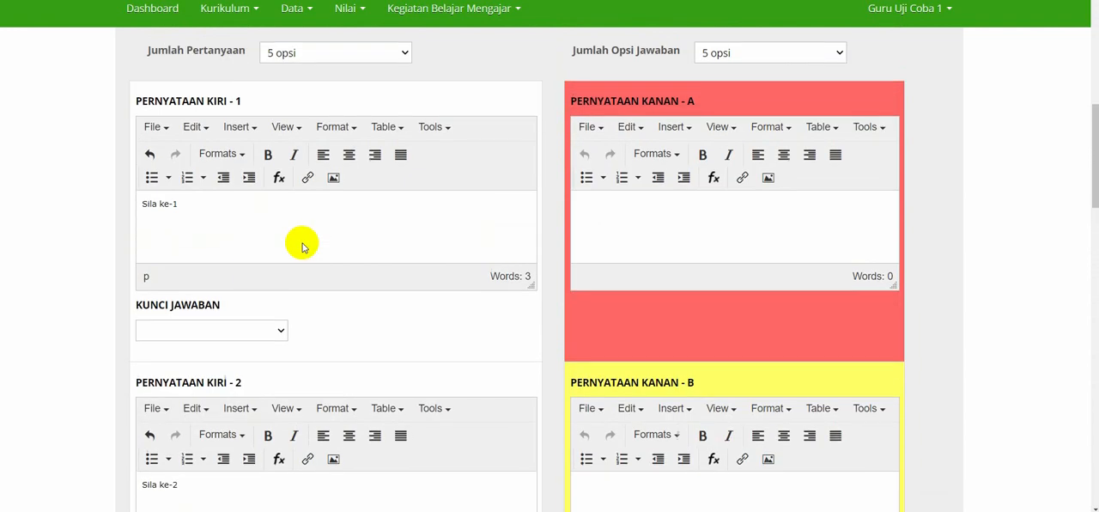
scroll(302, 248, up, 1)
click(678, 268)
text(K)
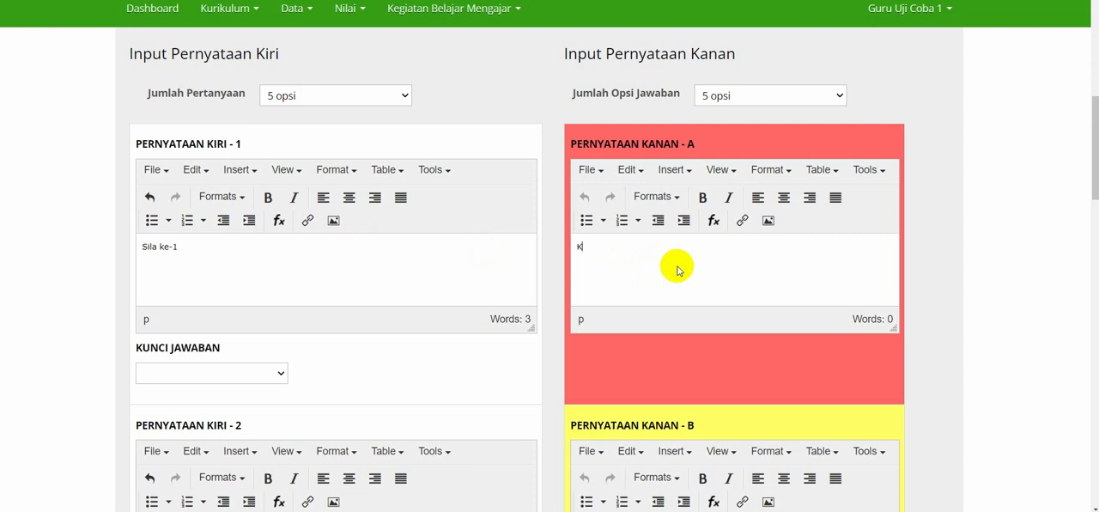
text(emanusiaan yang adil da)
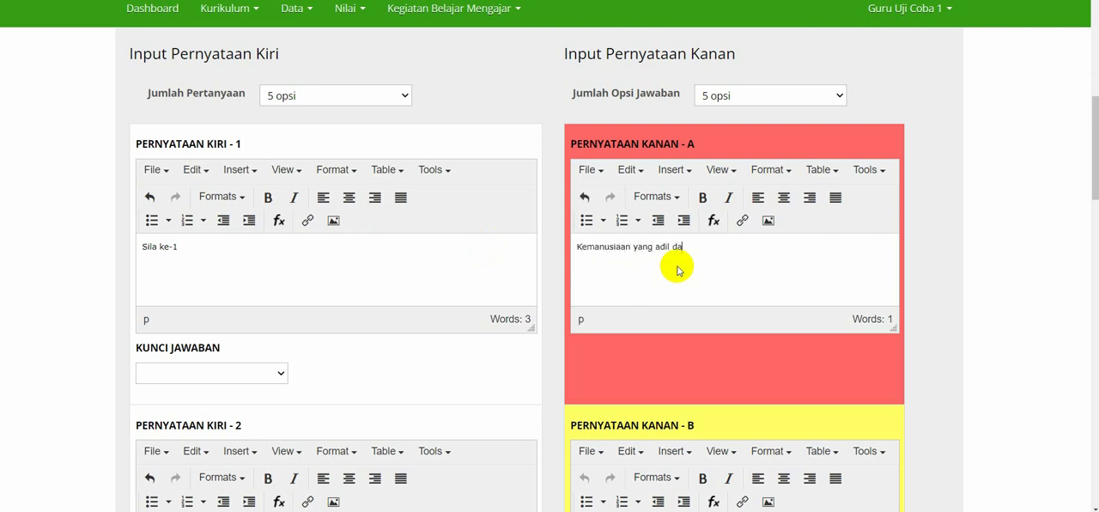
text(n beradab)
Enter "Persatuan Indonesia" as the text of Pernyataan Kanan B.
scroll(677, 270, down, 3)
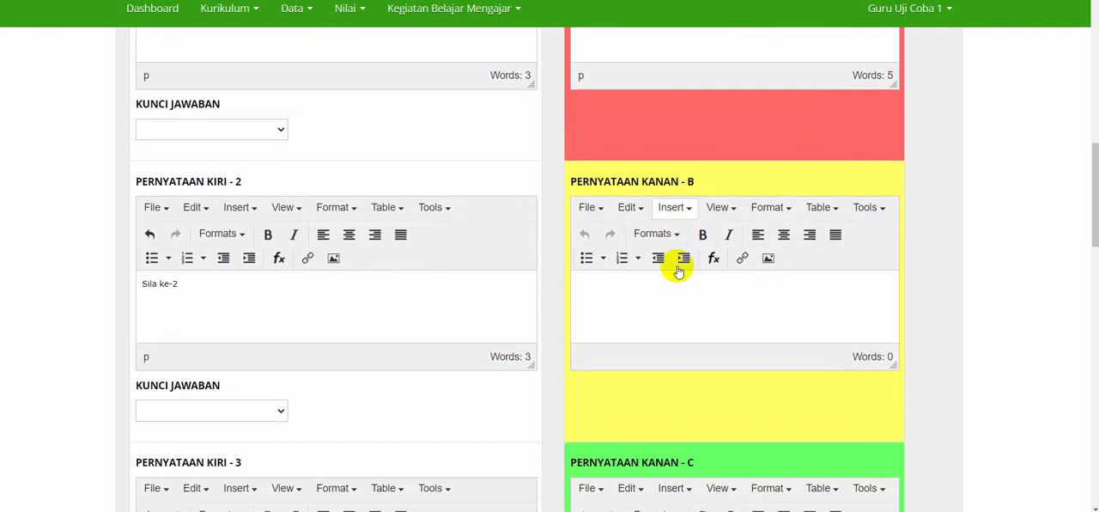
click(676, 270)
text(Persatuan Indonesia)
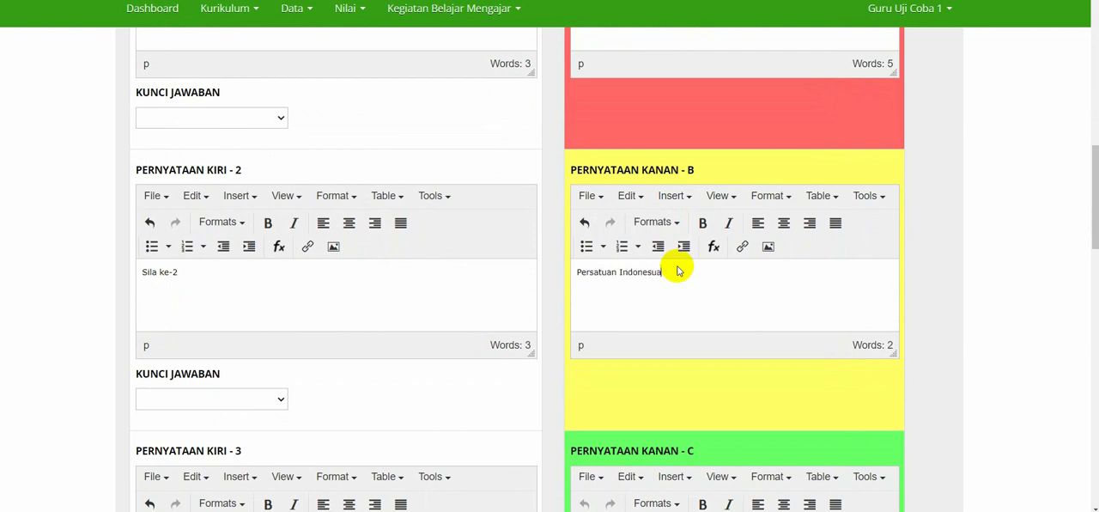
Enter "Ketuhanan yang maha esa" as the text of Pernyataan Kanan C.
scroll(677, 270, down, 3)
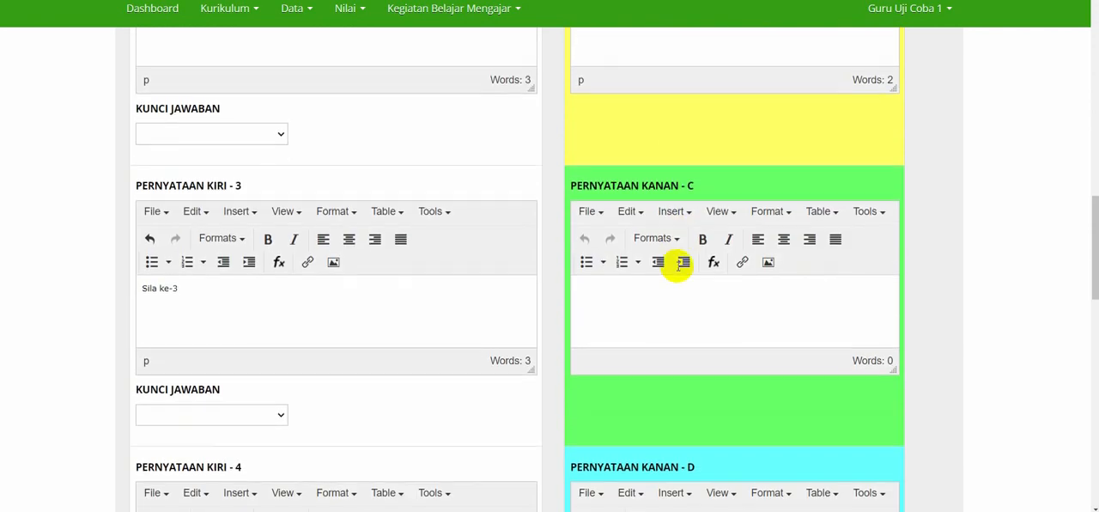
click(677, 286)
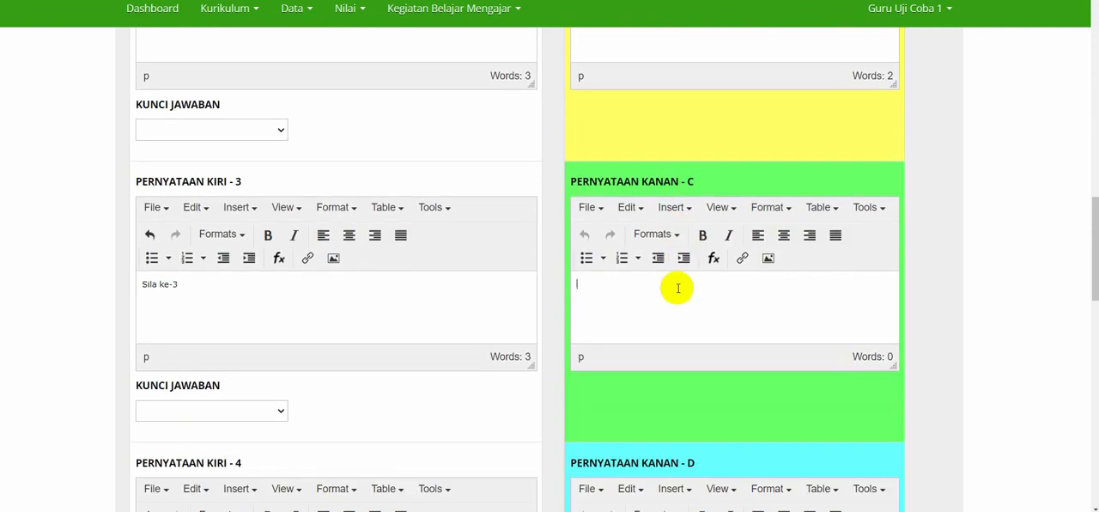
text(Ketuhanan yang maha esa)
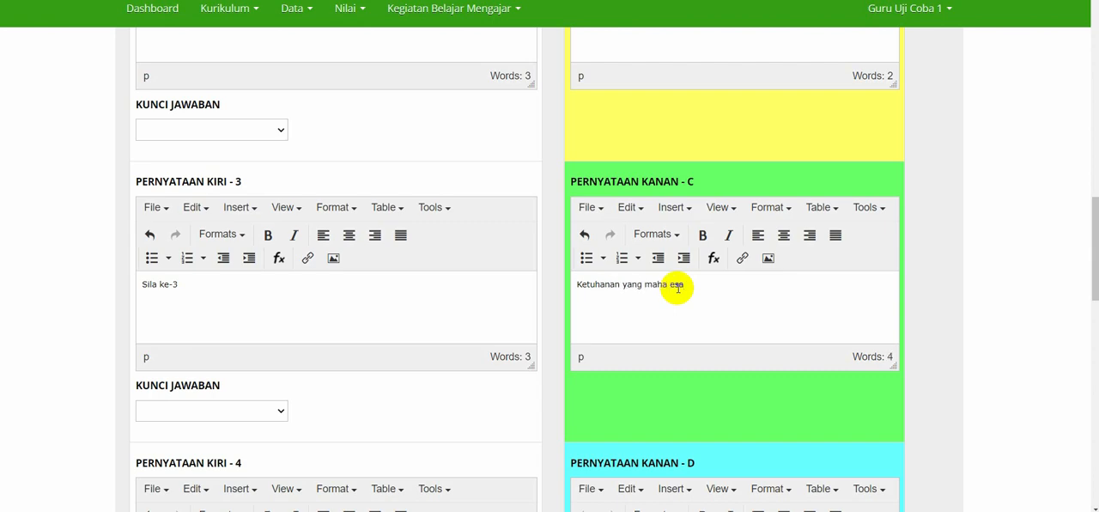
Enter "Keadilan sosial bagi seluruh rakyat indonesia" as the text of Pernyataan Kanan D.
scroll(677, 288, down, 5)
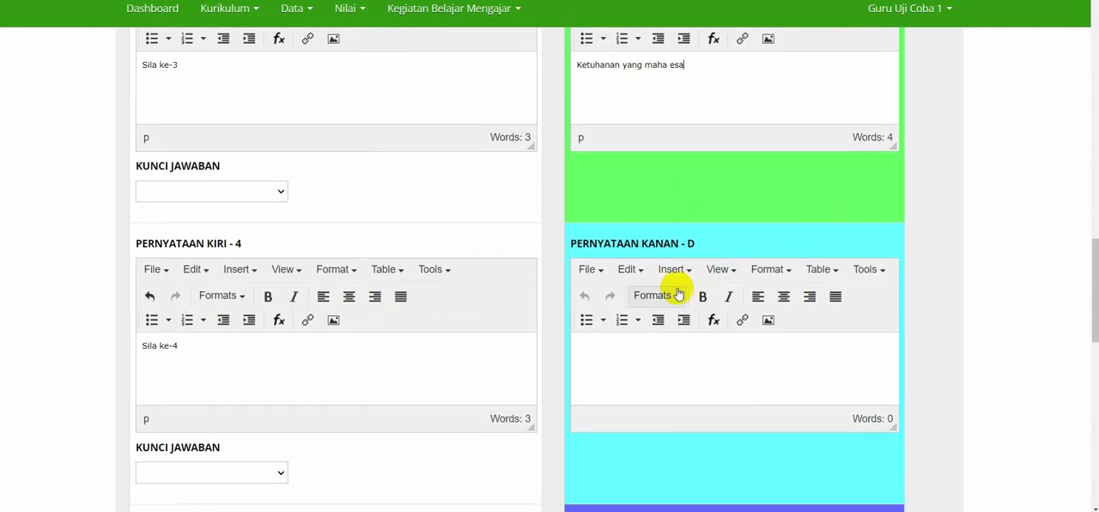
click(673, 359)
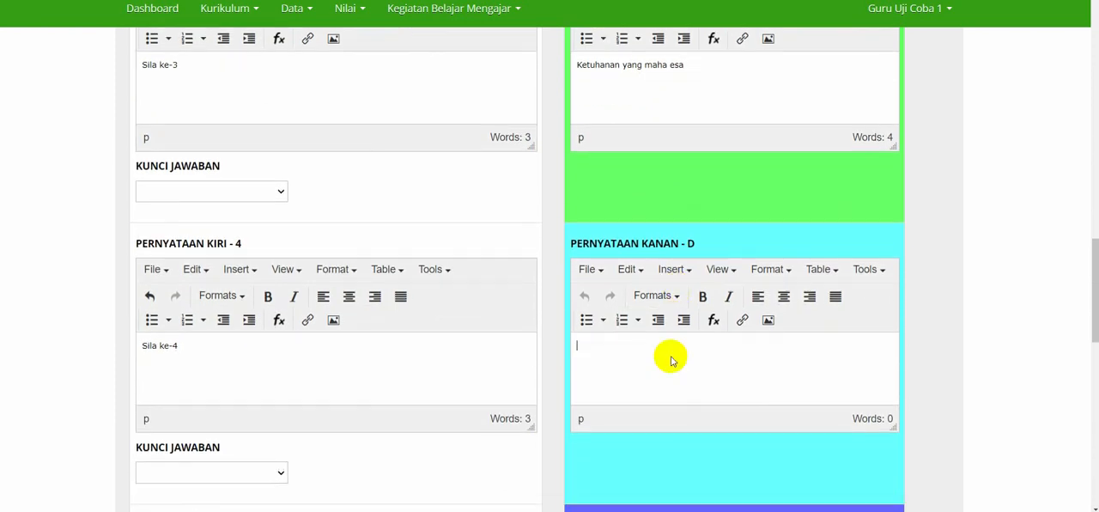
scroll(672, 359, down, 2)
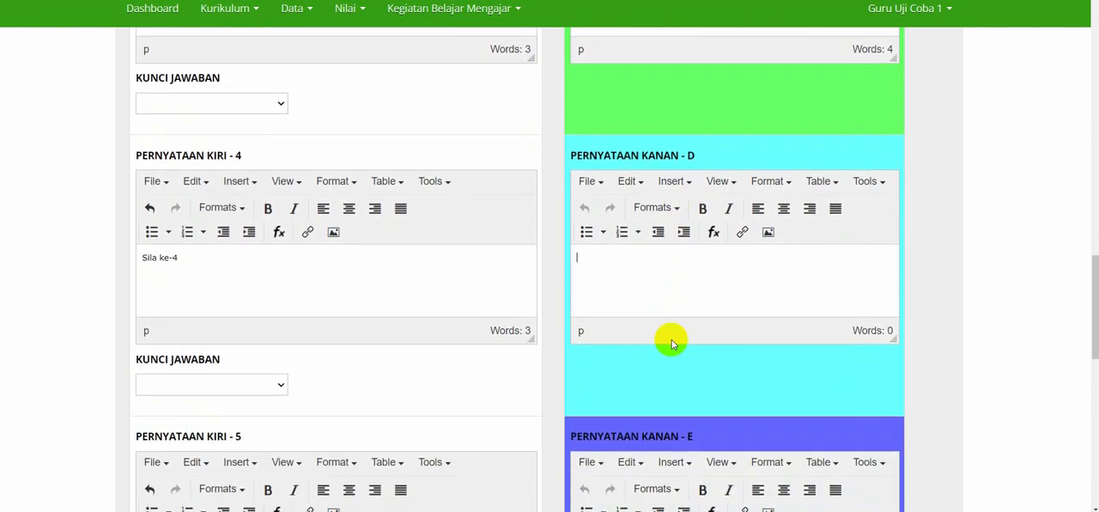
text(K)
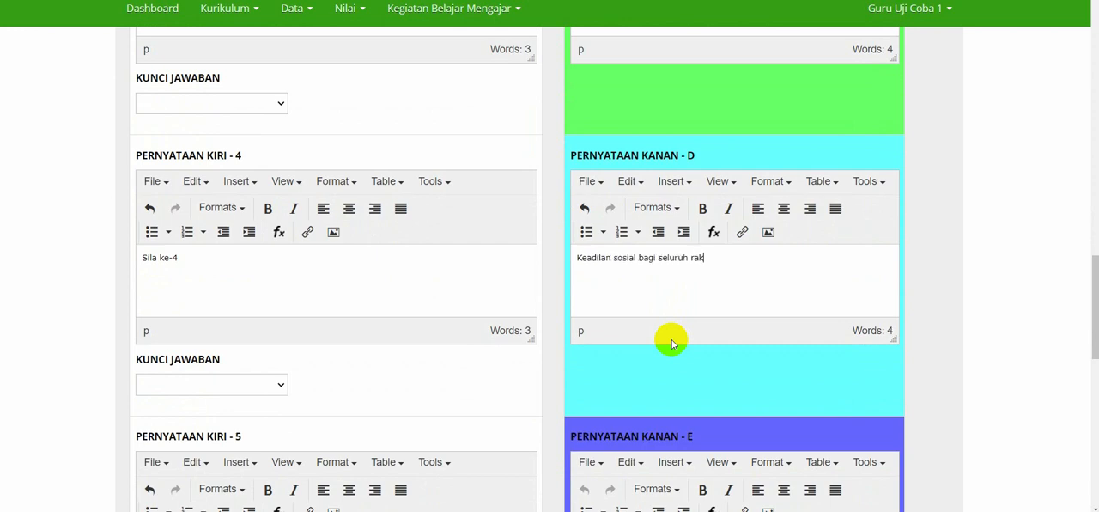
text(yat indonesia)
Enter "Kerakyatan yang dipimpin oleh hikmat......." as the text of Pernyataan Kanan E.
scroll(673, 344, down, 3)
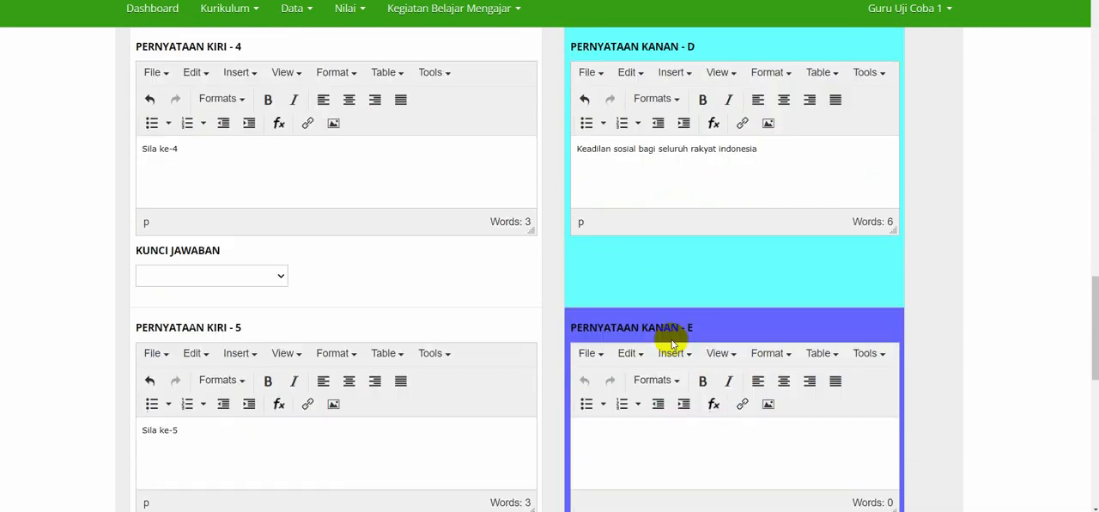
click(672, 369)
text(Kem)
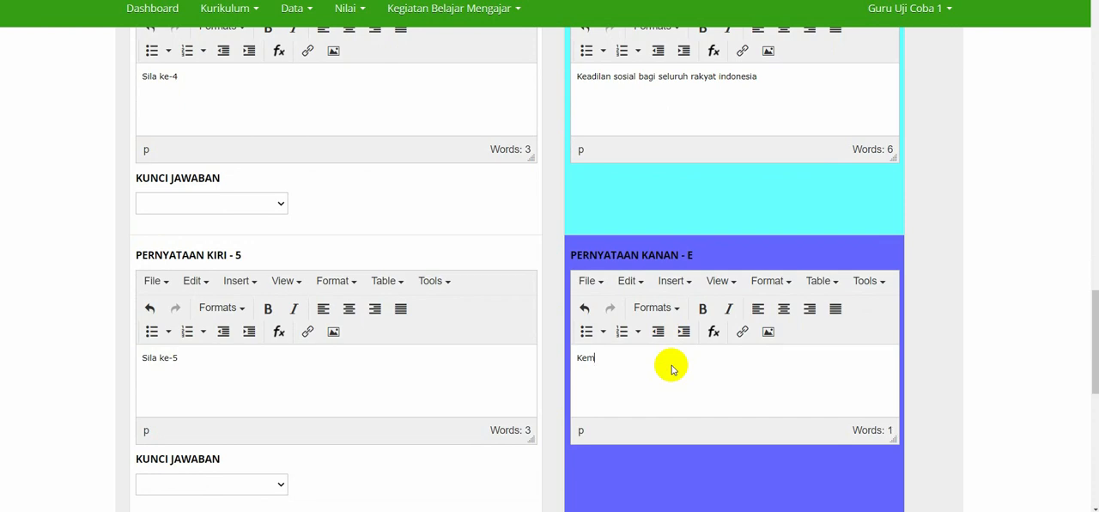
text(Kerakyatan yang dipimpin oleh hikmat.......)
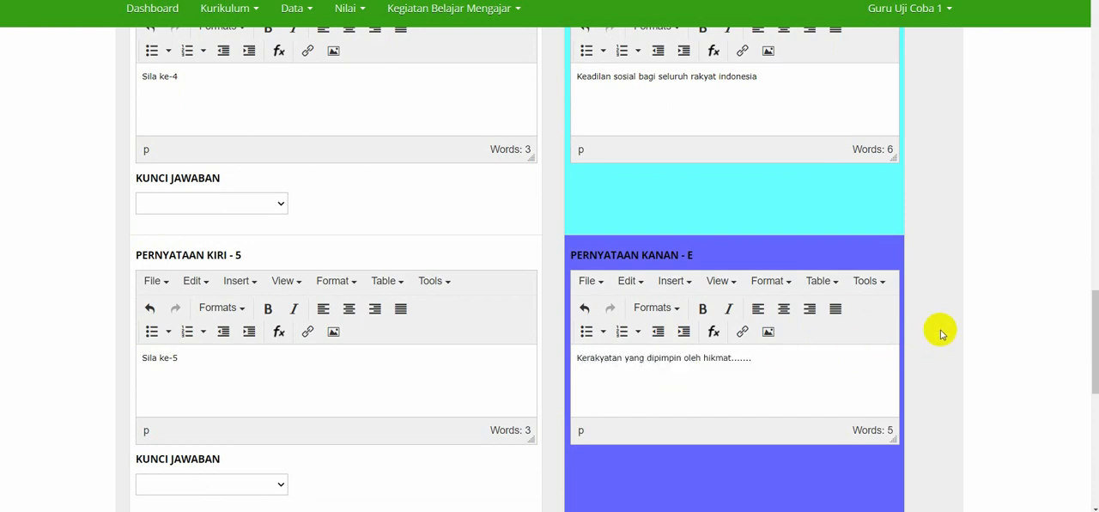
Compare the "Sila ke-1" statement with the Pernyataan Kanan entries to identify its matching pair.
scroll(942, 333, up, 3)
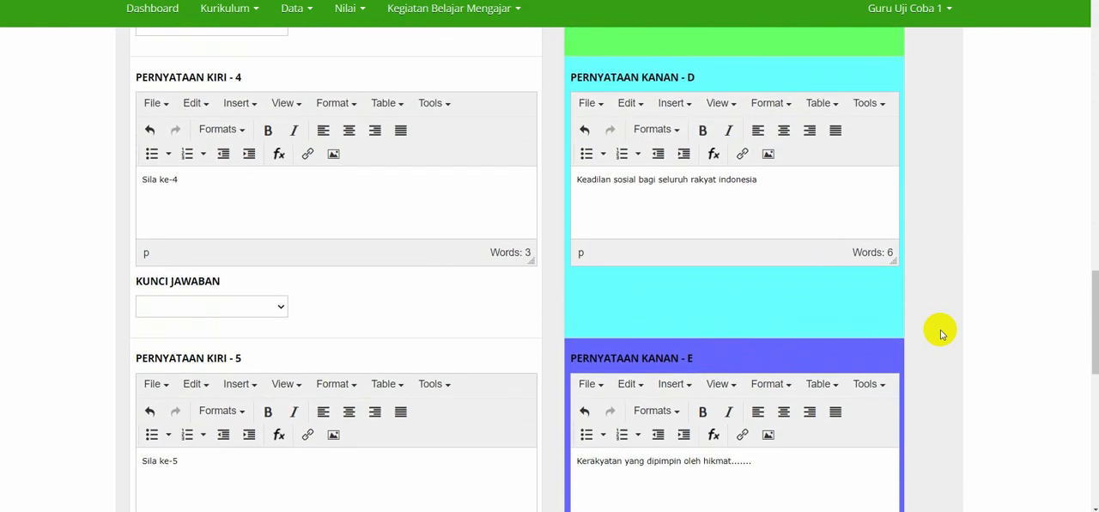
scroll(943, 334, up, 1)
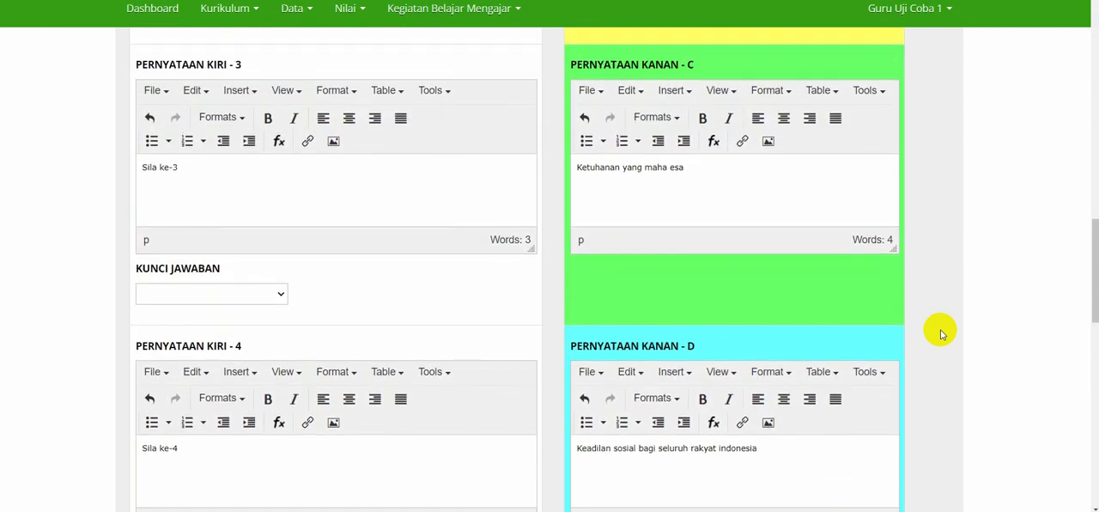
scroll(942, 333, up, 3)
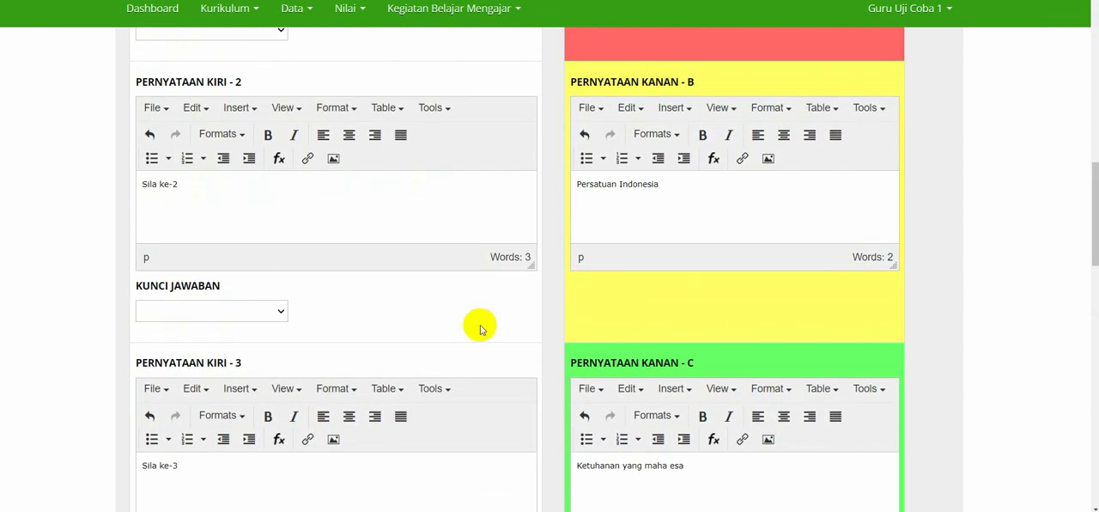
scroll(481, 329, up, 2)
click(186, 69)
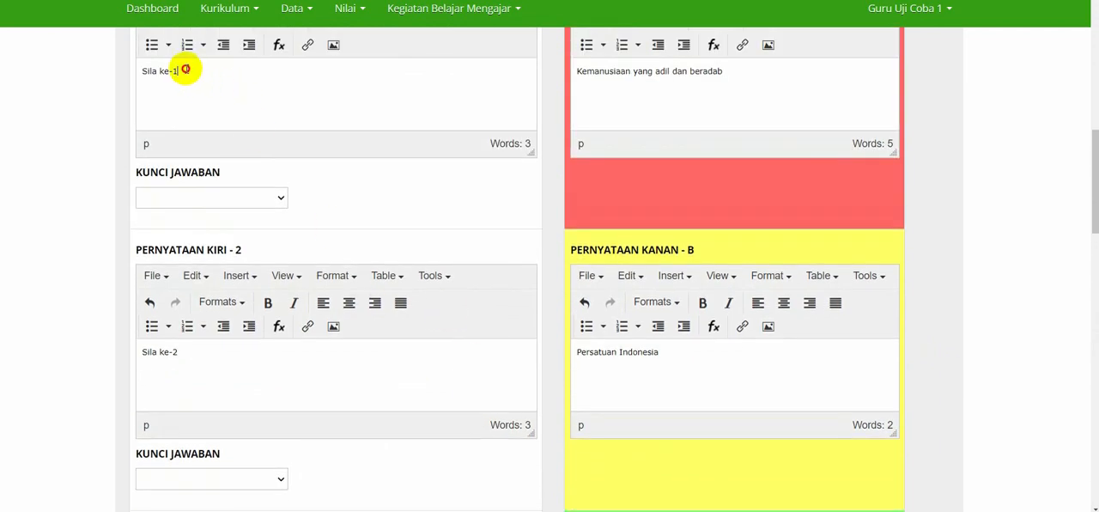
drag(186, 68, 133, 67)
scroll(313, 108, down, 1)
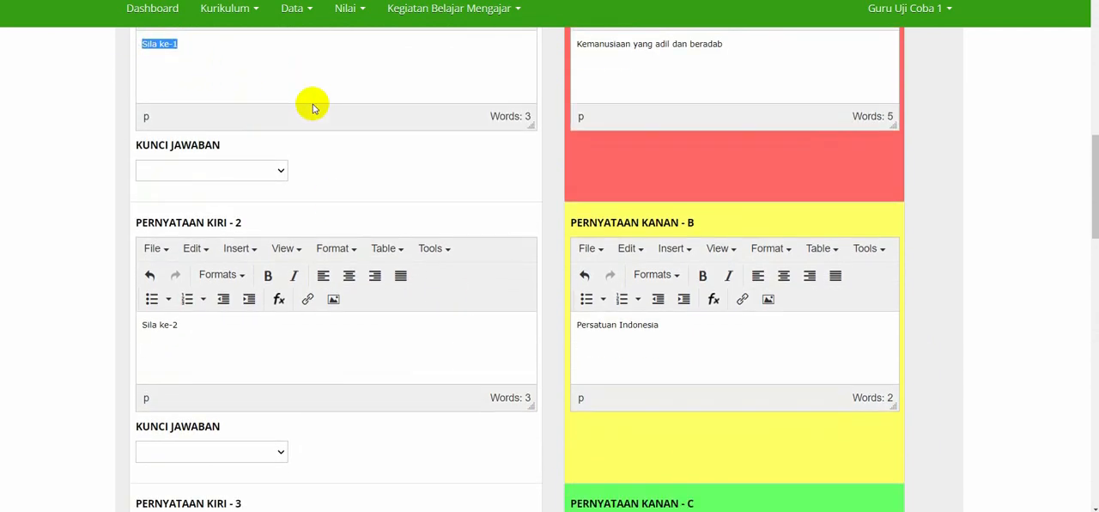
scroll(313, 108, up, 2)
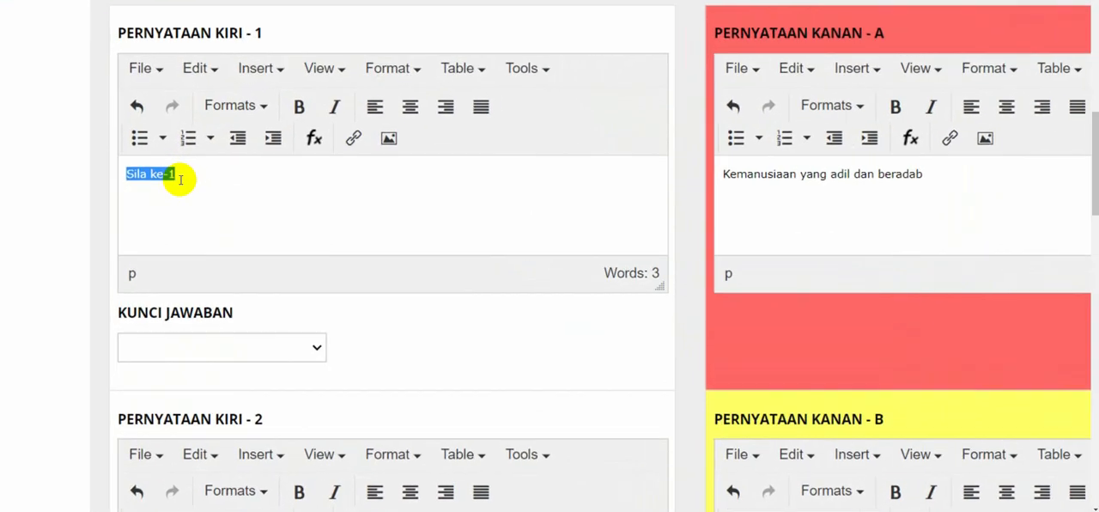
double_click(181, 180)
drag(184, 174, 110, 173)
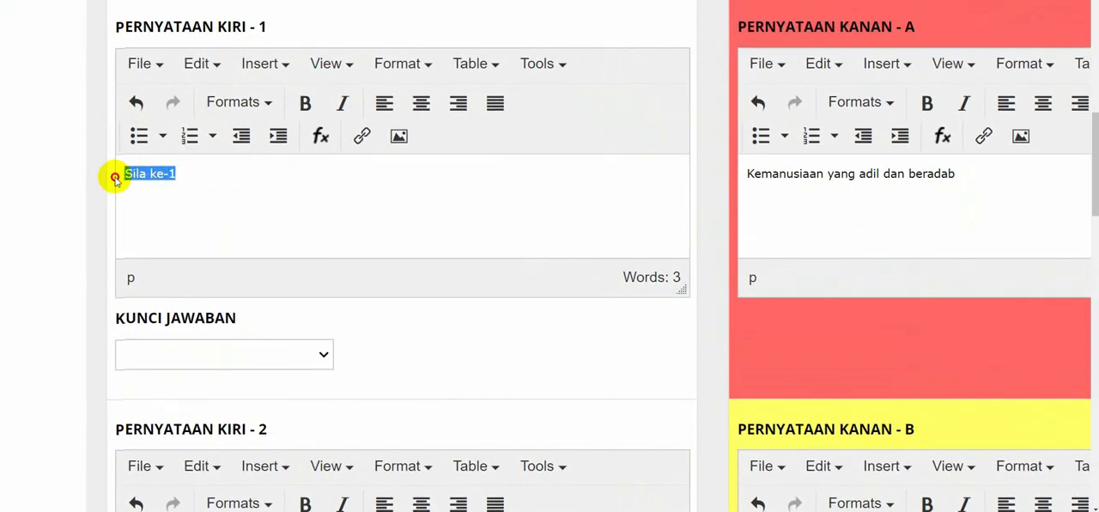
click(197, 189)
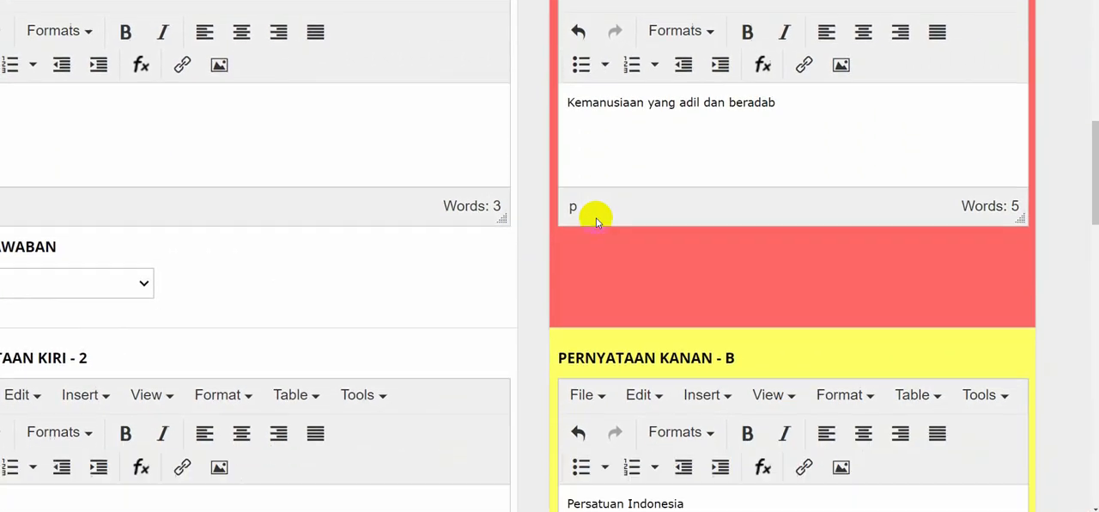
scroll(596, 218, down, 3)
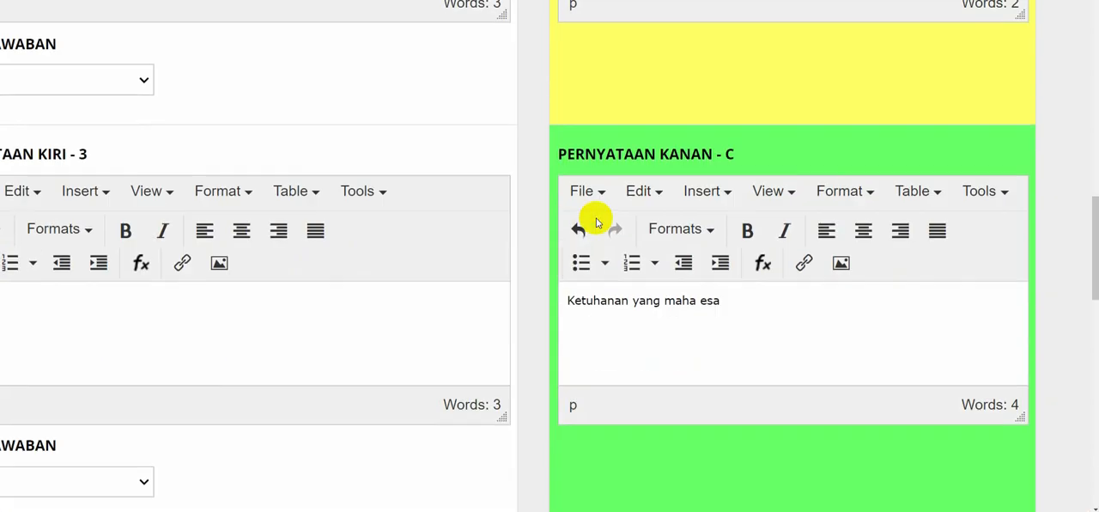
double_click(710, 299)
triple_click(711, 299)
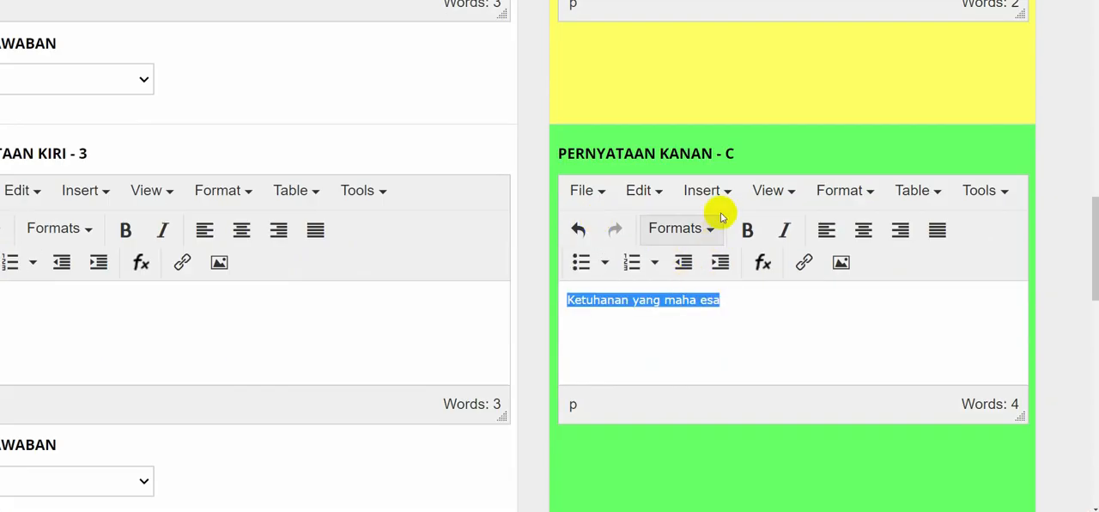
click(728, 169)
drag(737, 156, 559, 153)
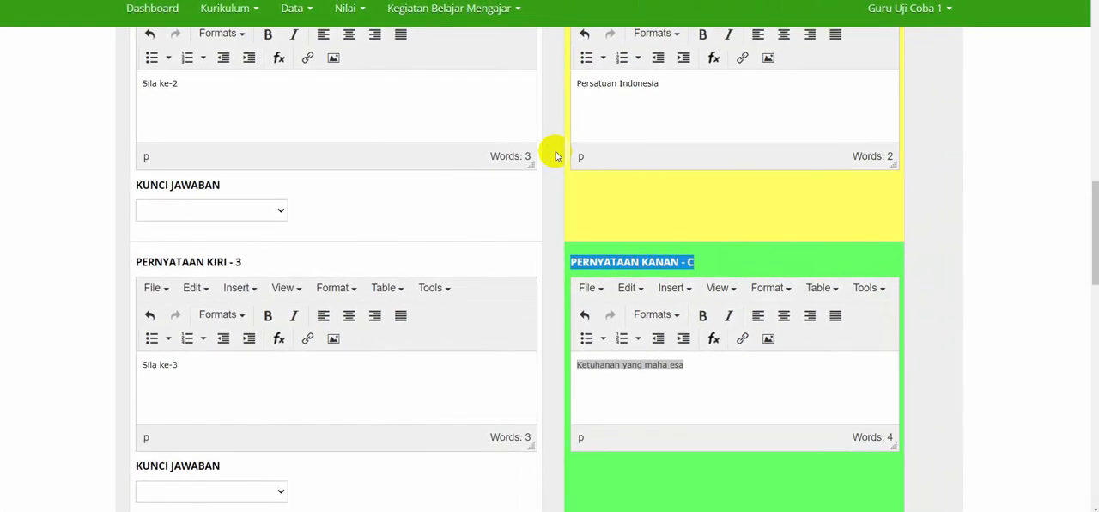
Set the Kunci Jawaban of Pernyataan Kiri 1 to Pilihan C.
scroll(319, 176, up, 4)
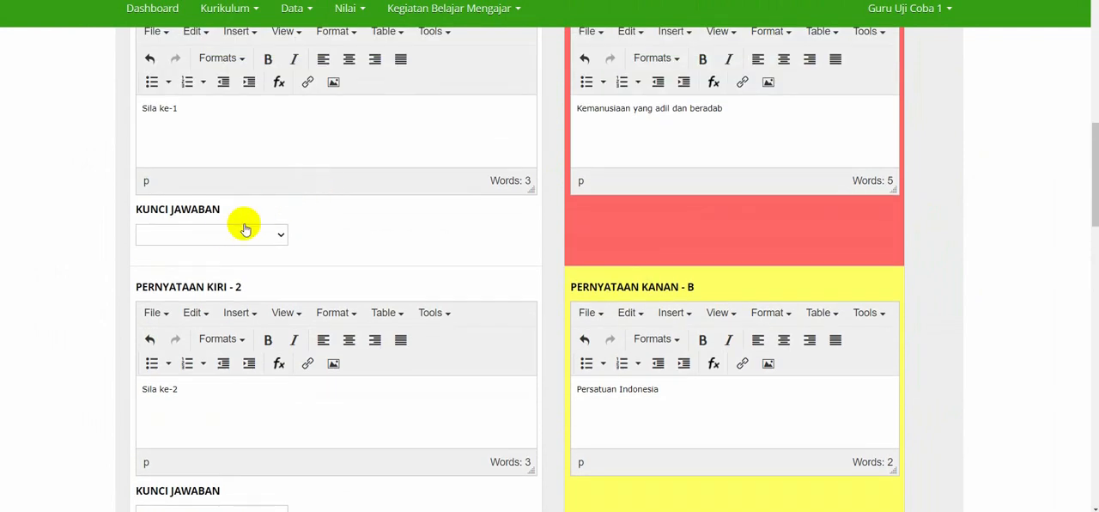
click(245, 229)
click(206, 298)
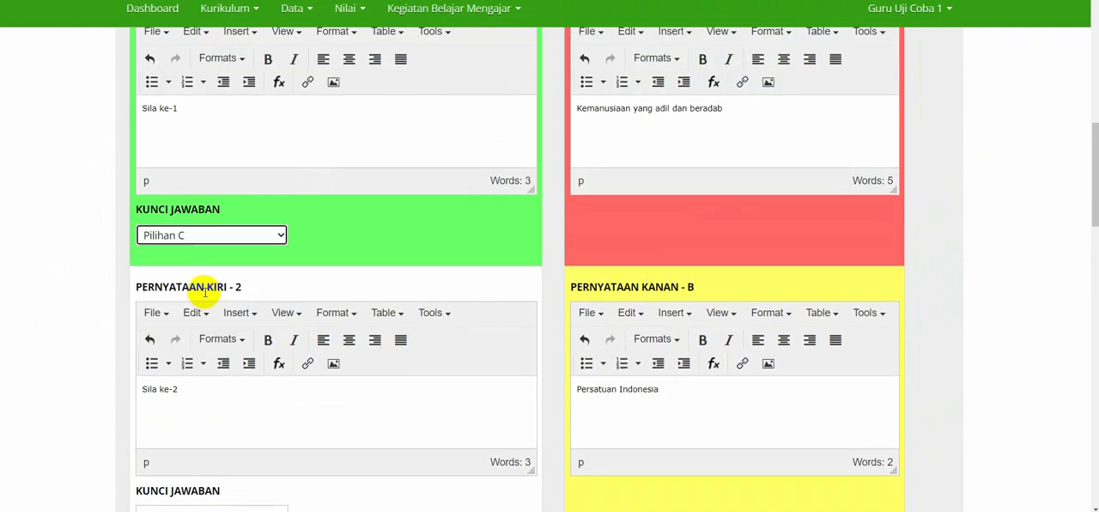
click(339, 279)
double_click(373, 234)
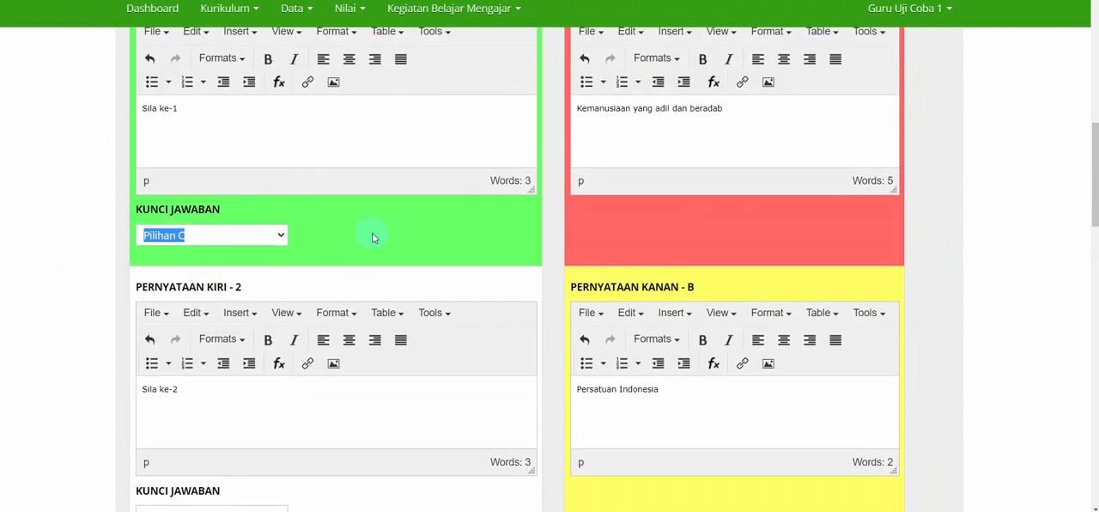
Compare the "Sila ke-2" statement with the Pernyataan Kanan entries to identify its matching pair.
click(456, 221)
scroll(408, 234, down, 4)
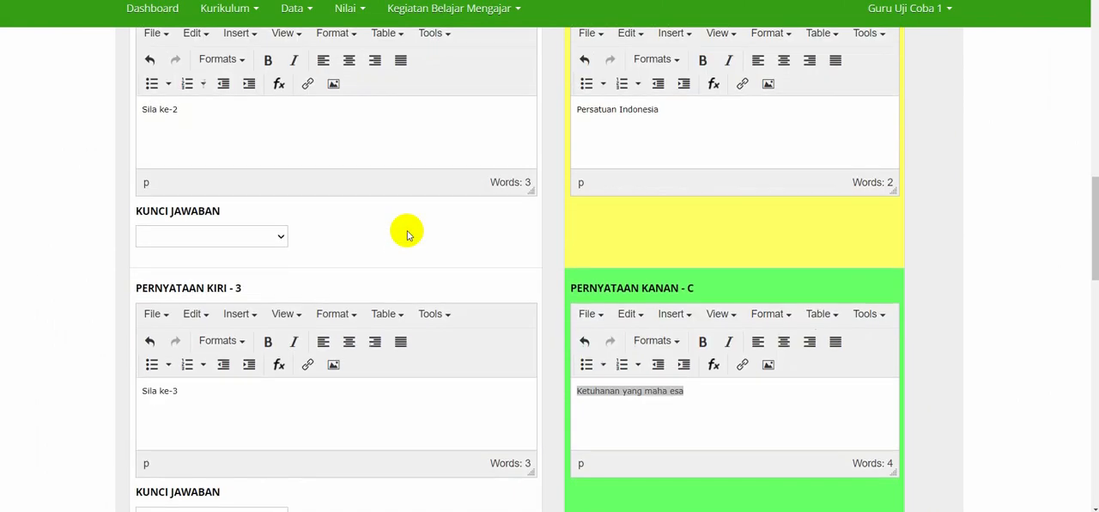
scroll(722, 429, down, 1)
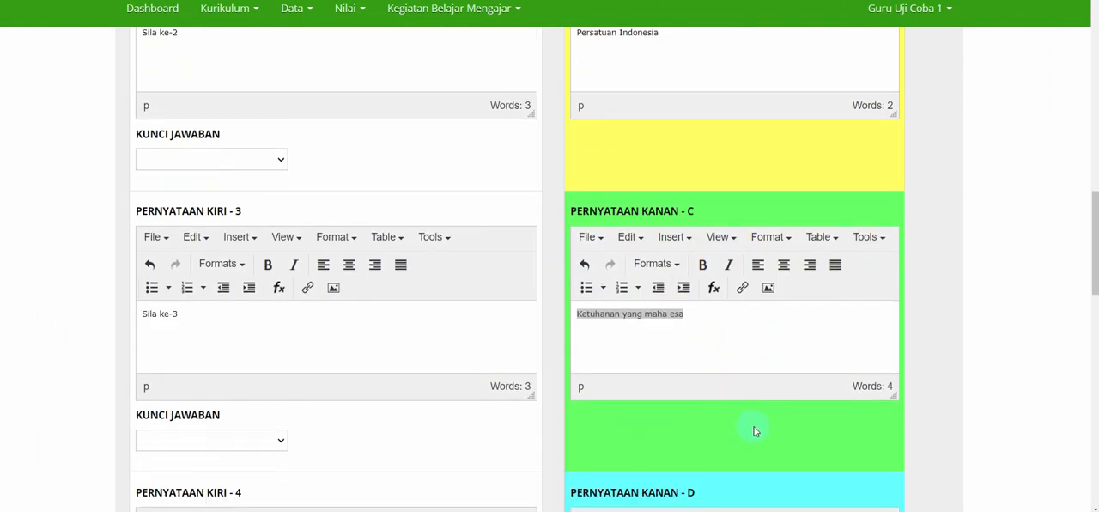
scroll(730, 430, up, 3)
scroll(369, 335, down, 1)
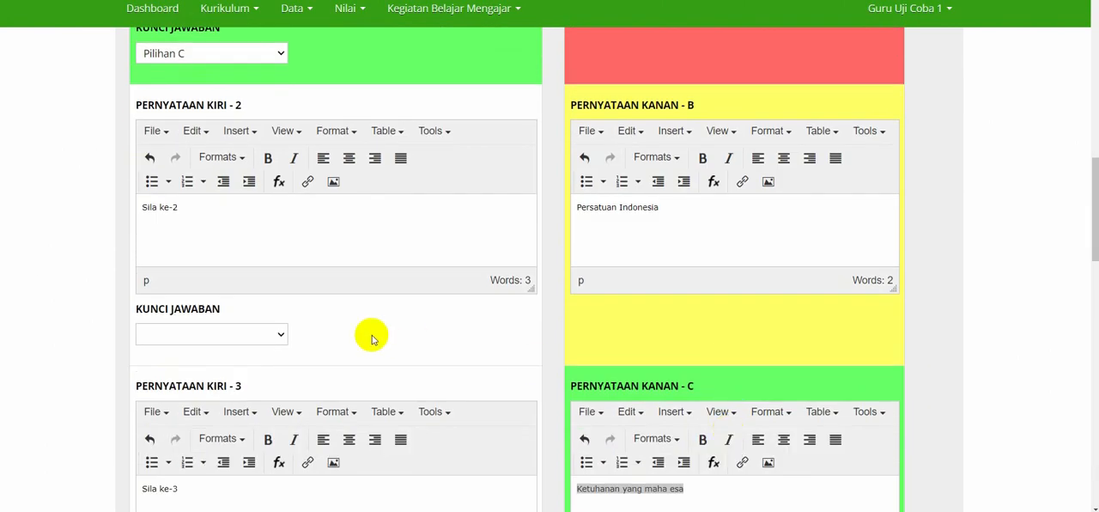
click(247, 333)
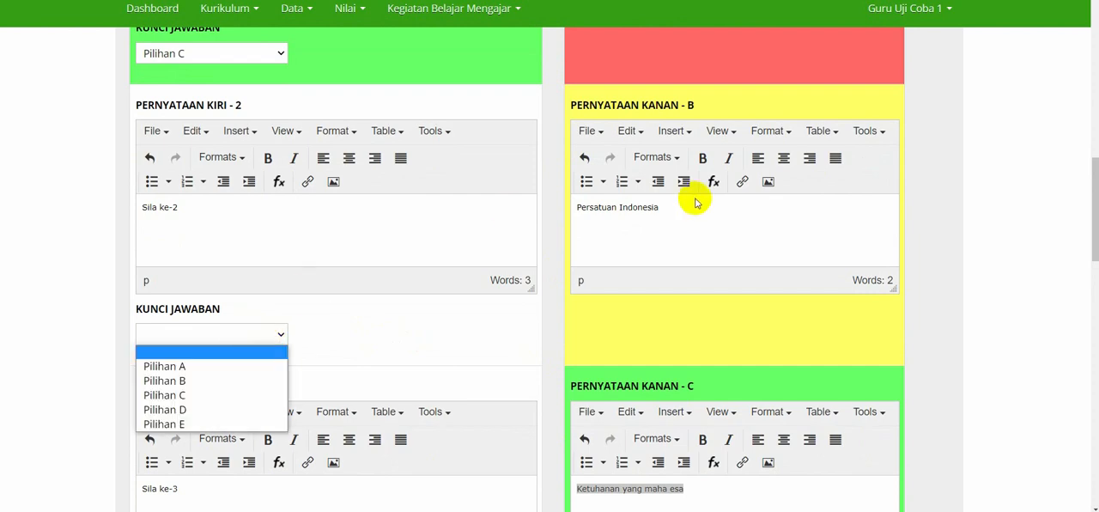
click(233, 206)
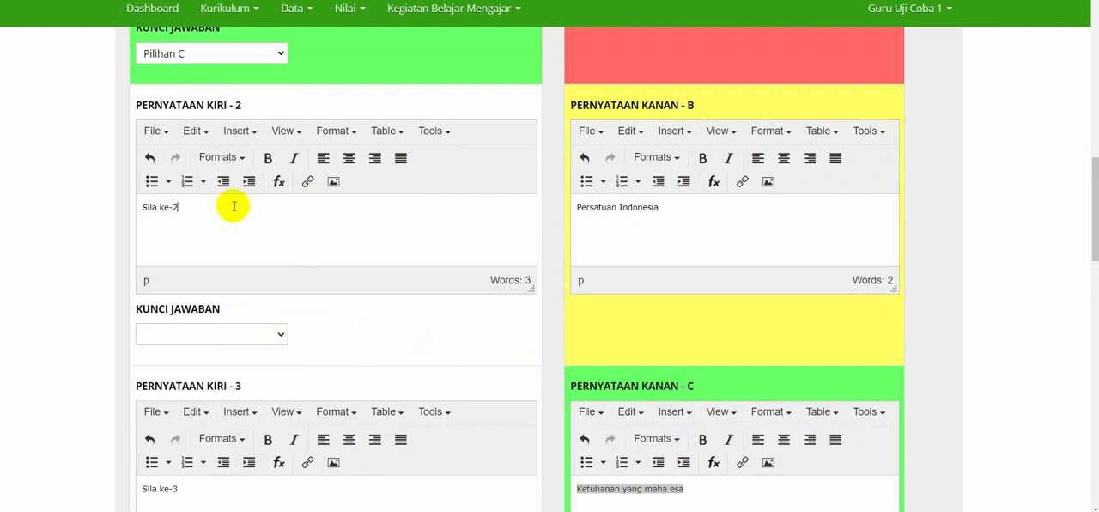
click(190, 213)
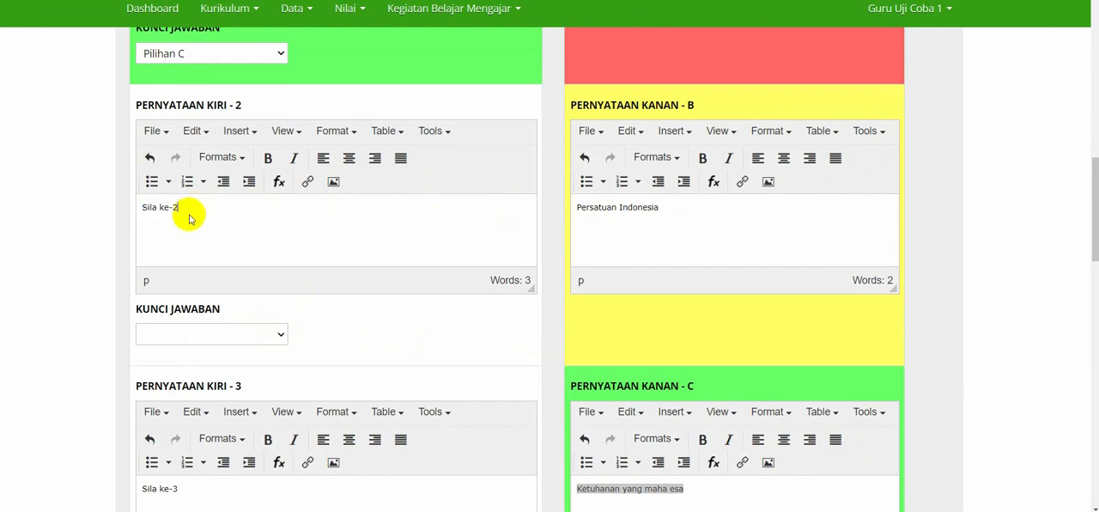
drag(182, 210, 140, 213)
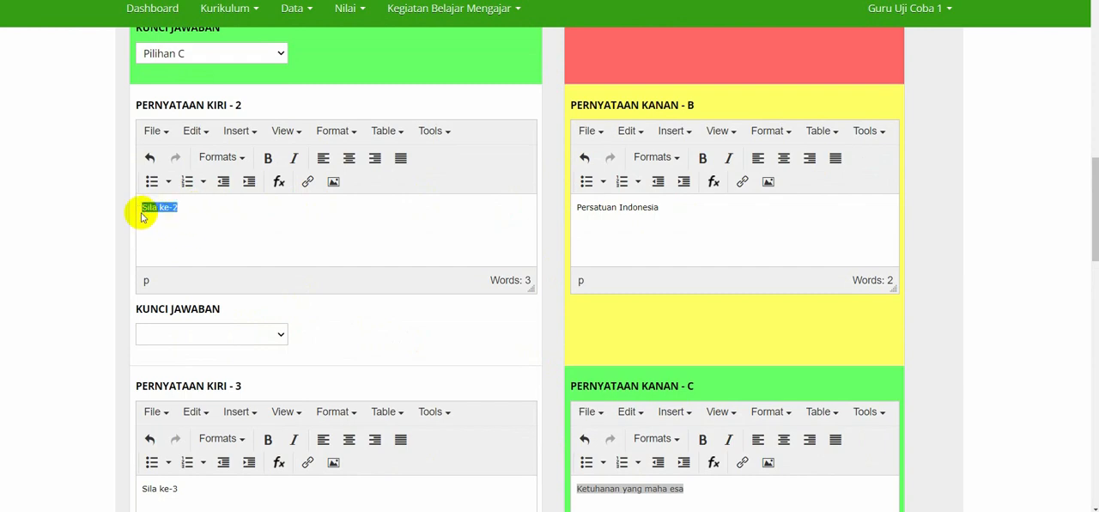
click(1087, 1)
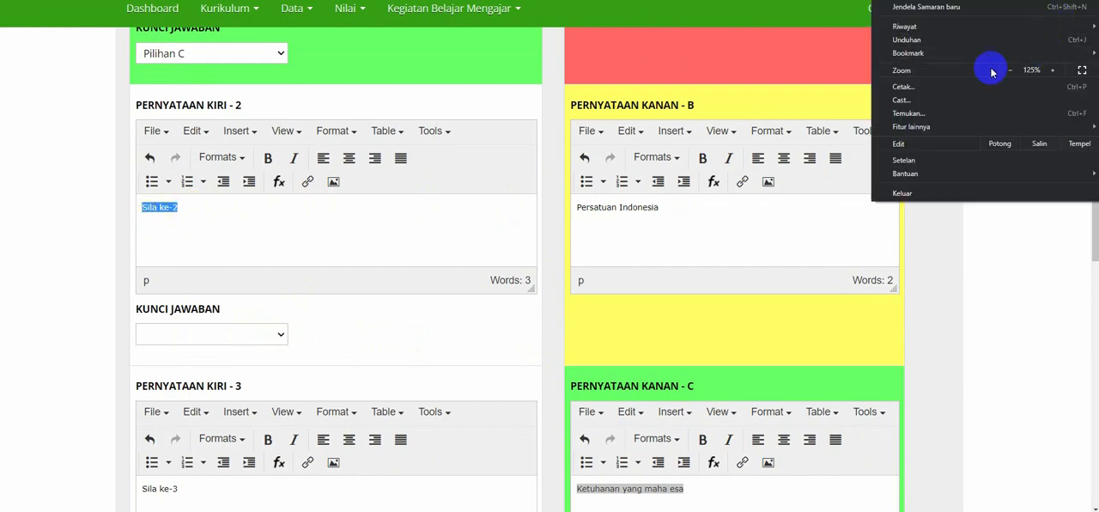
click(927, 245)
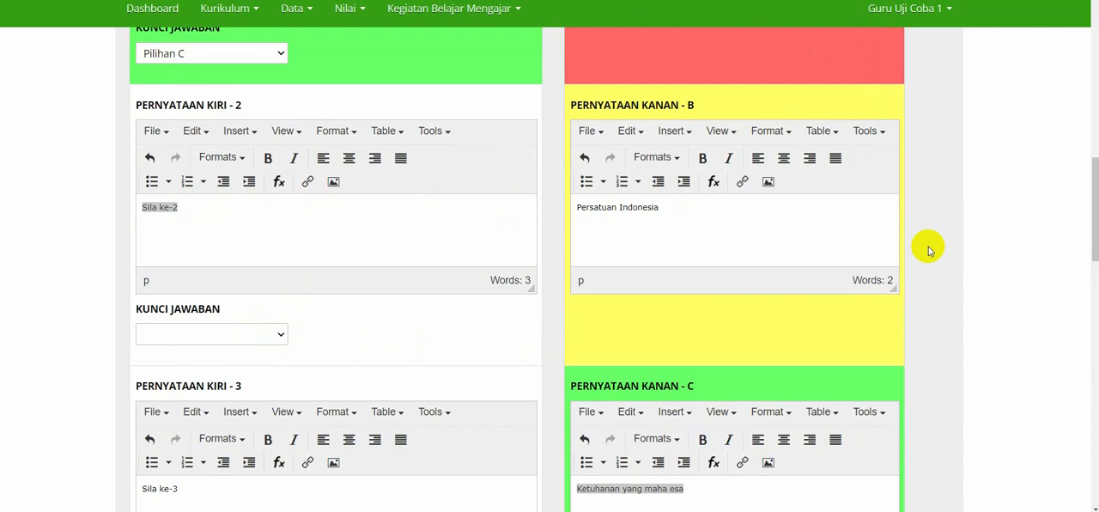
drag(183, 207, 119, 222)
click(246, 227)
scroll(512, 239, up, 3)
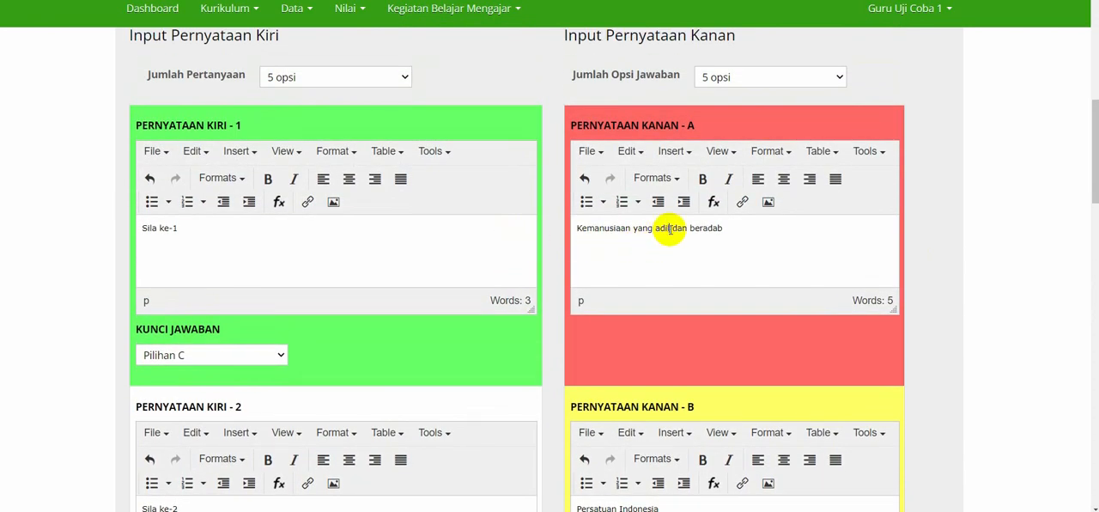
triple_click(663, 232)
click(658, 248)
scroll(187, 403, down, 2)
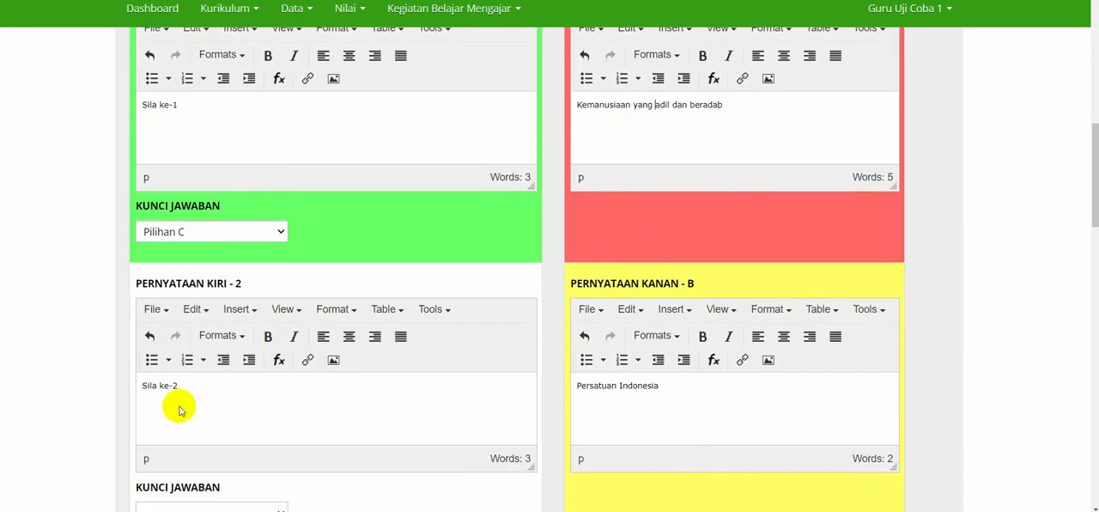
scroll(203, 395, down, 2)
Set the Kunci Jawaban of Pernyataan Kiri 2 to Pilihan A.
click(207, 402)
click(199, 448)
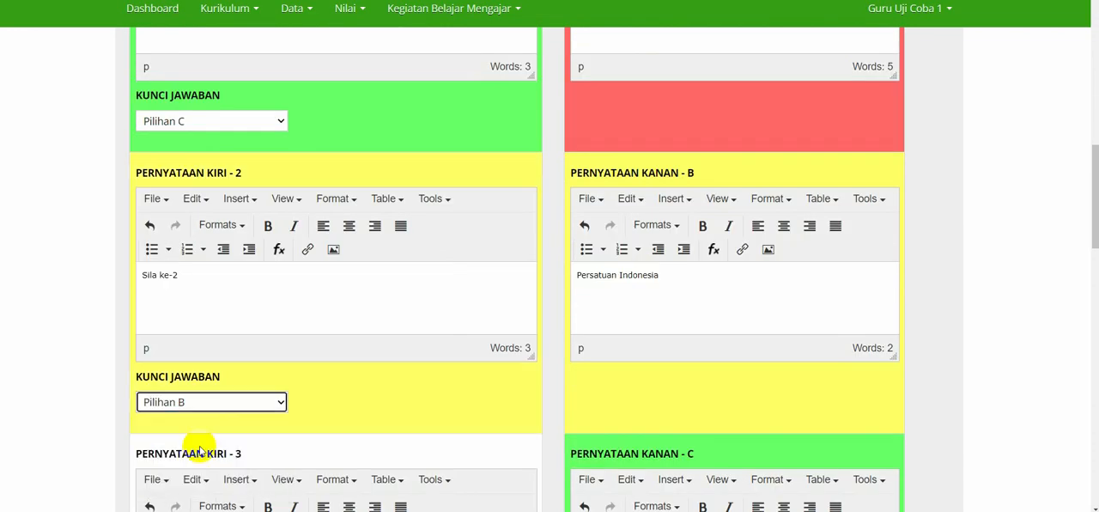
click(243, 404)
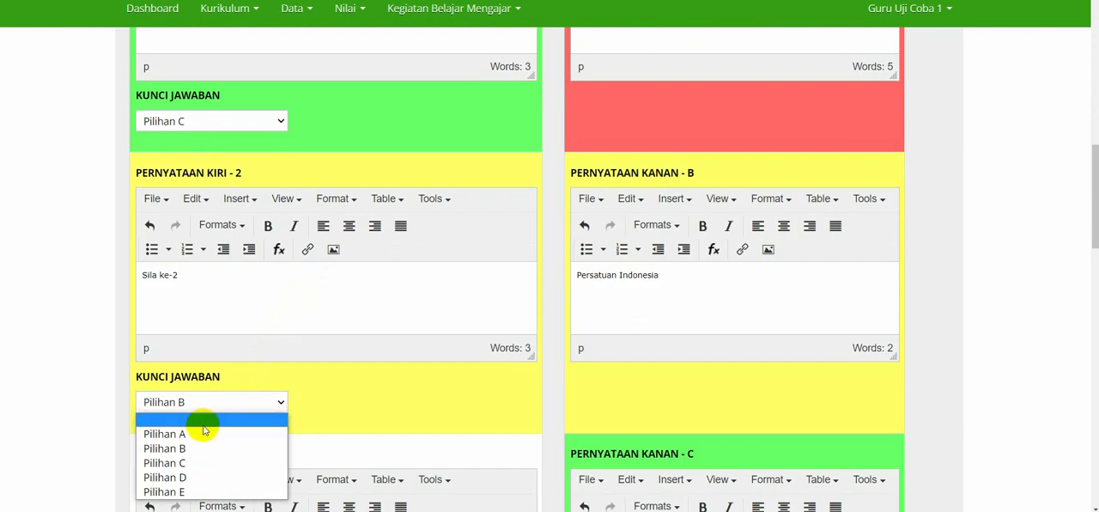
click(210, 434)
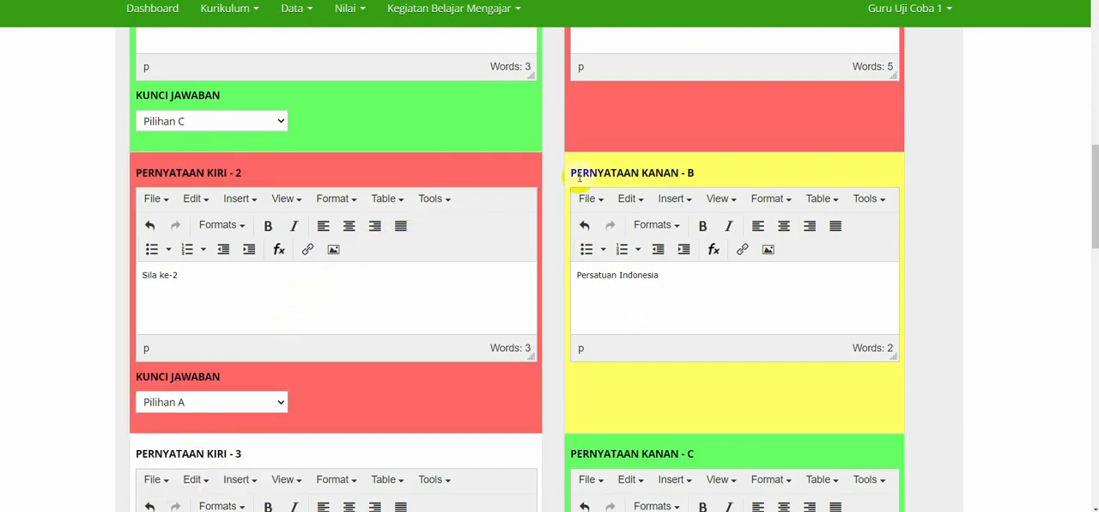
Match "Sila ke-3" with "Persatuan Indonesia" by setting the Kunci Jawaban of Pernyataan Kiri 3 to Pilihan B.
scroll(582, 177, up, 3)
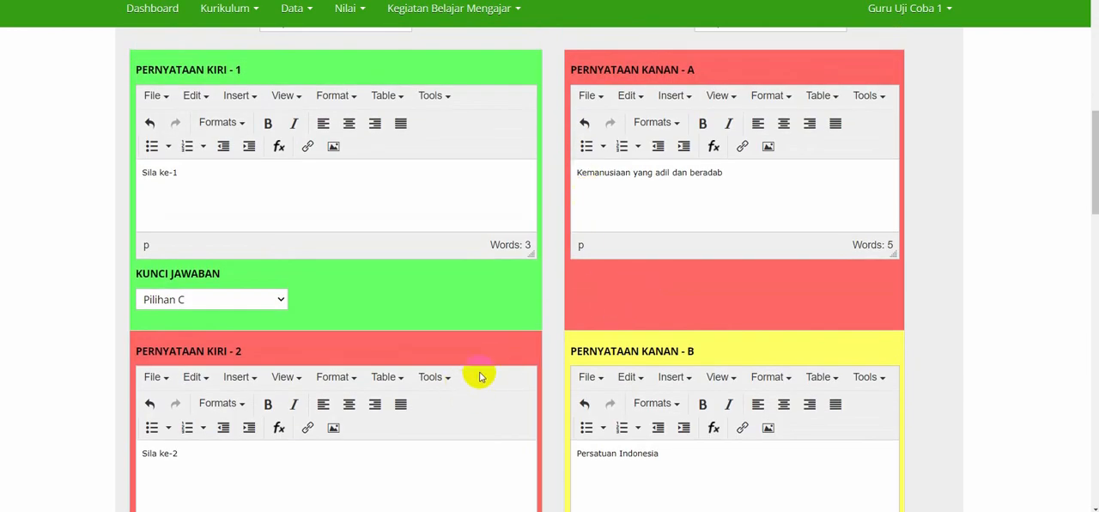
scroll(479, 373, down, 3)
scroll(476, 371, down, 4)
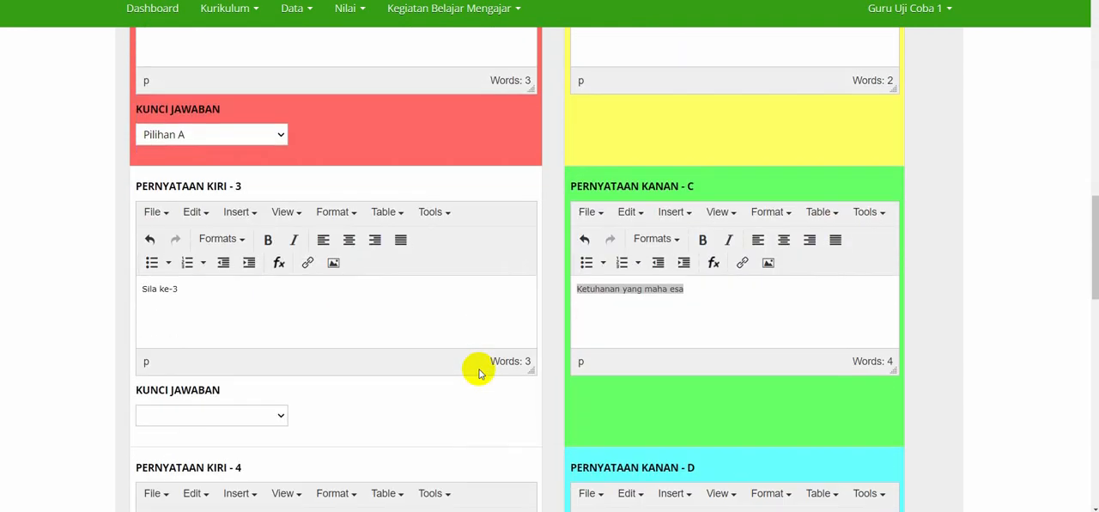
drag(194, 292, 143, 290)
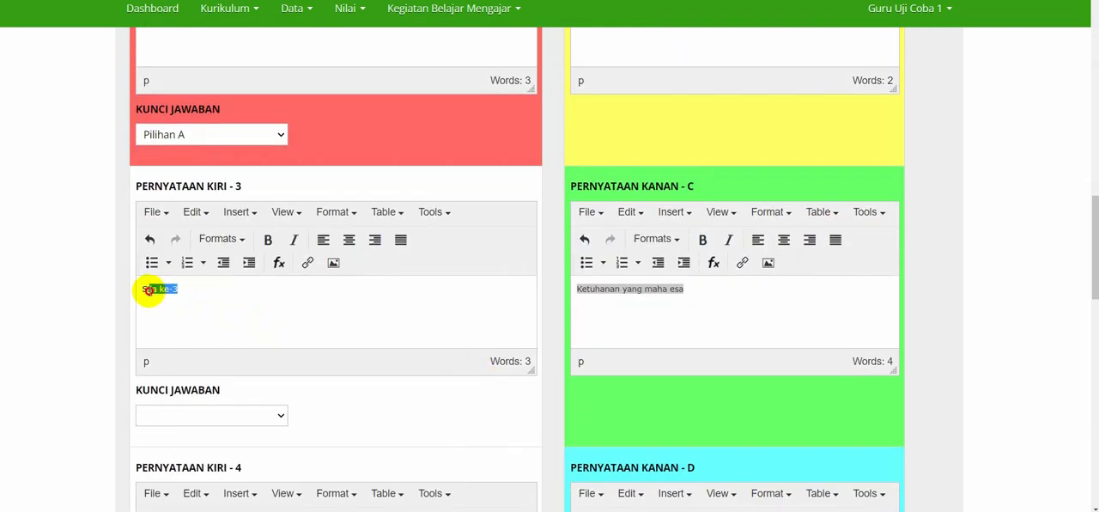
scroll(375, 316, up, 3)
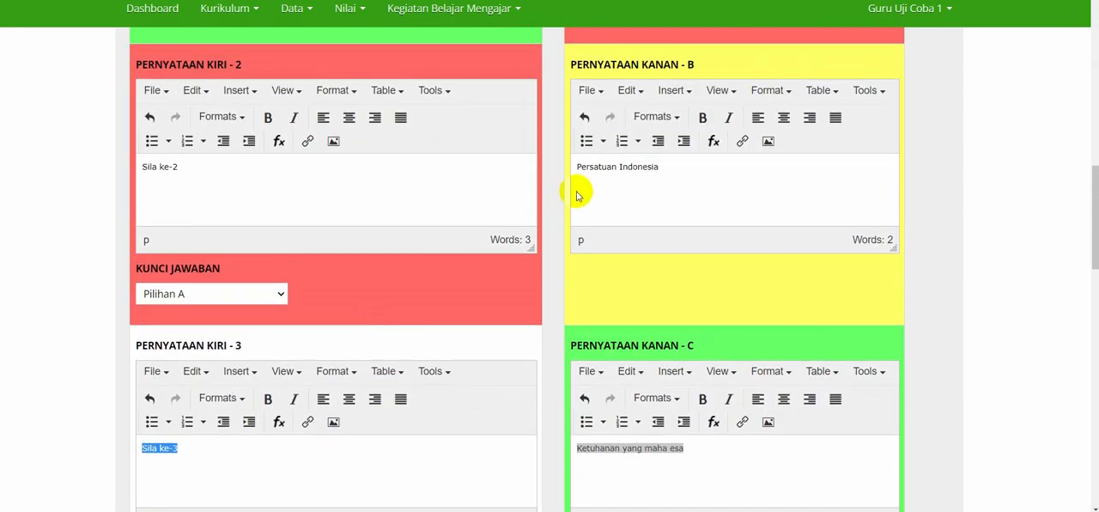
click(616, 179)
triple_click(640, 175)
scroll(359, 260, down, 5)
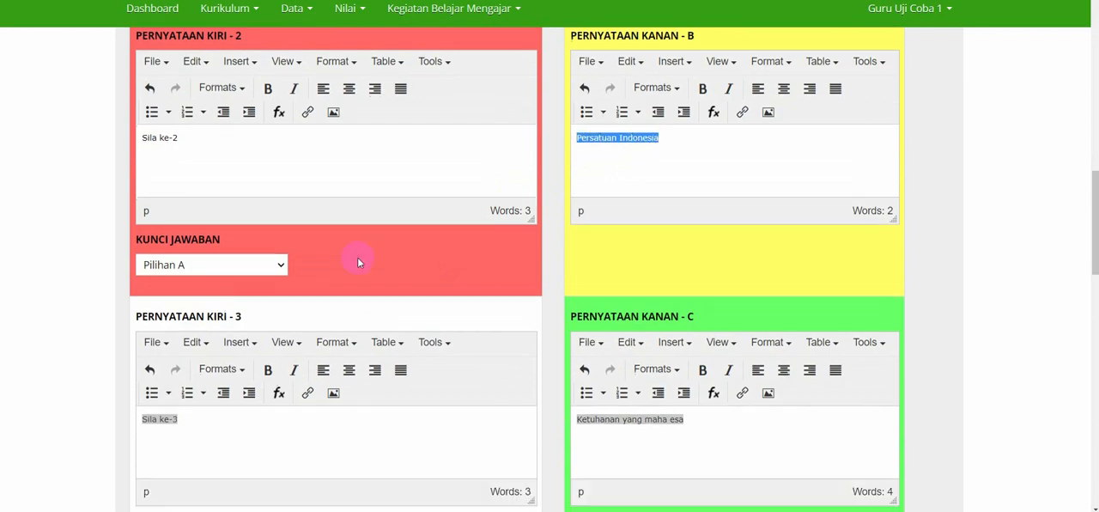
click(211, 260)
click(189, 306)
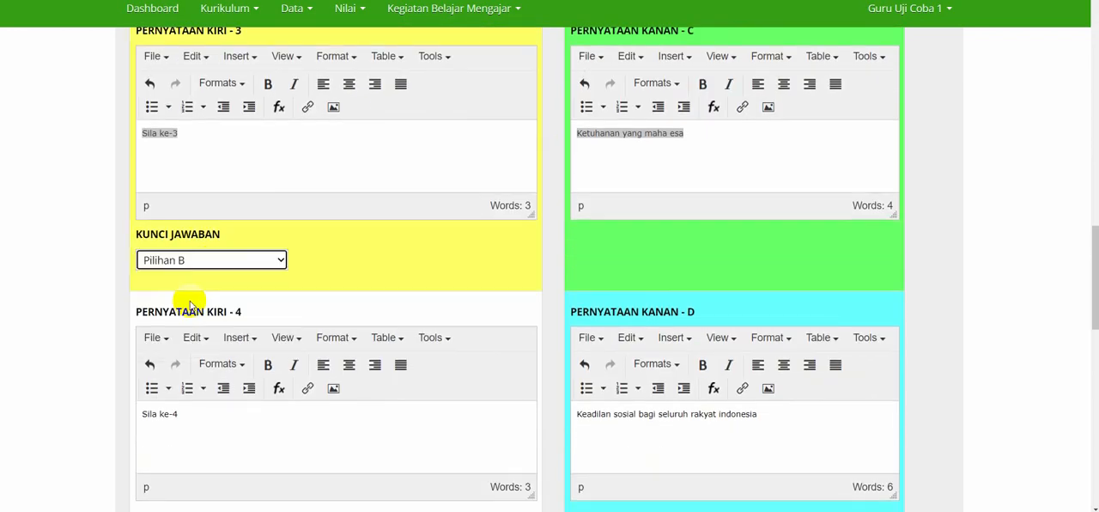
Match "Sila ke-4" with "Kerakyatan yang dipimpin oleh hikmat......." by setting the Kunci Jawaban of Pernyataan Kiri 4 to Pilihan E.
scroll(189, 301, down, 2)
triple_click(182, 233)
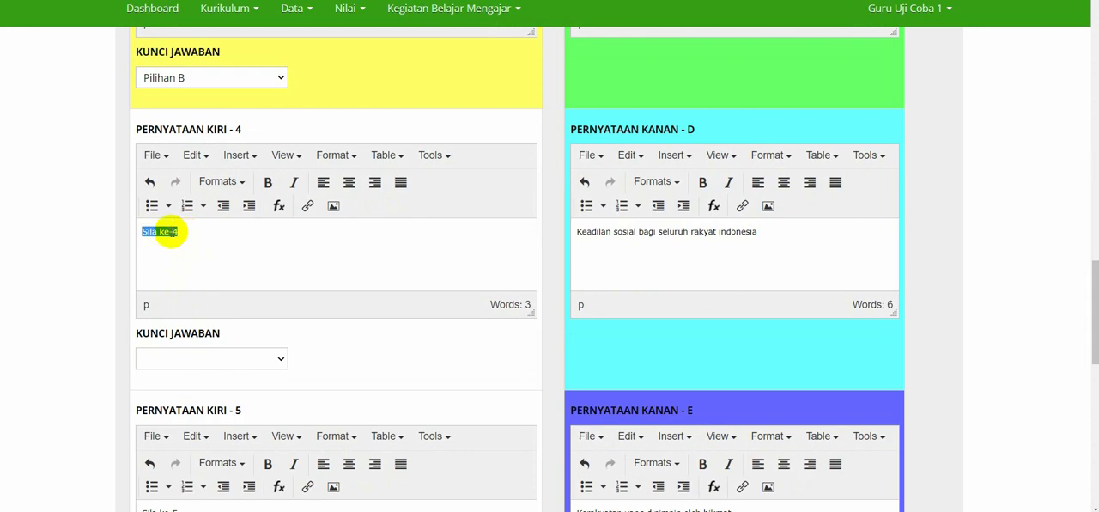
click(199, 241)
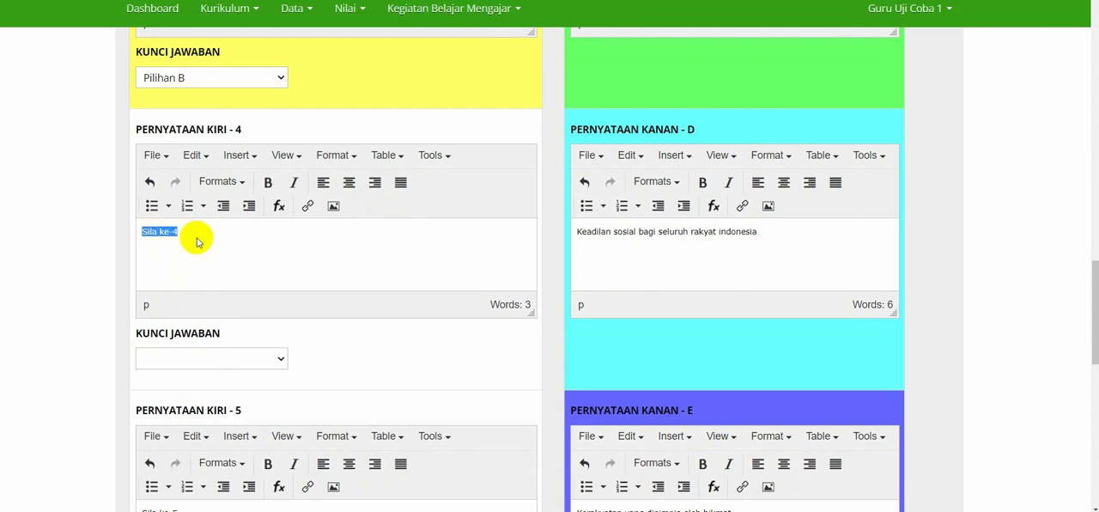
scroll(381, 262, down, 3)
double_click(636, 288)
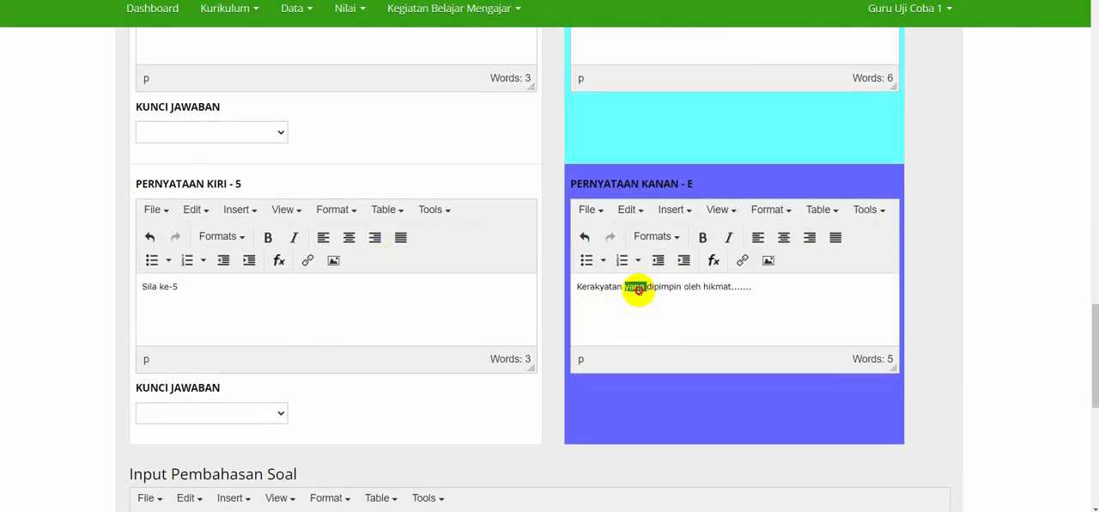
triple_click(639, 289)
scroll(257, 225, up, 2)
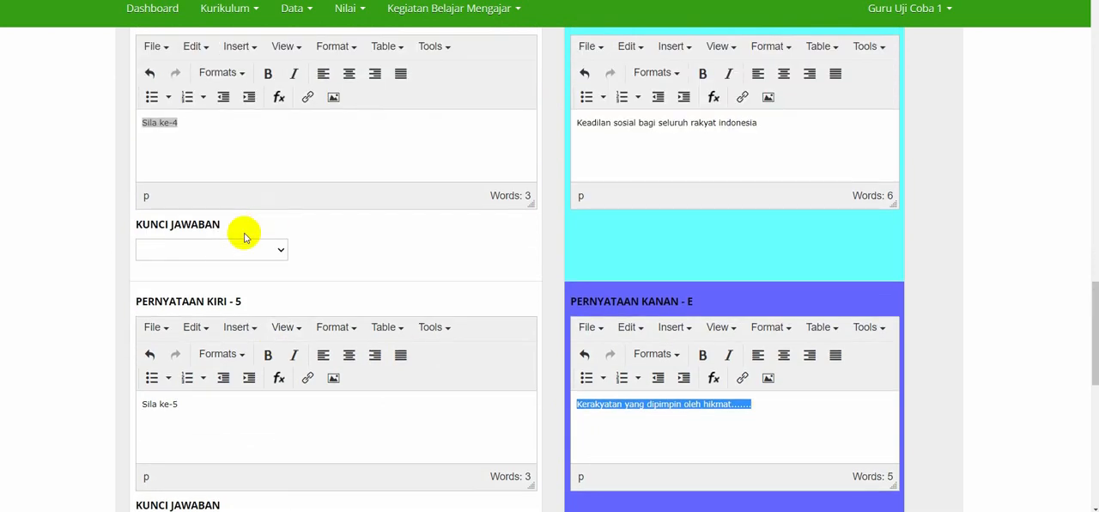
click(221, 248)
click(203, 338)
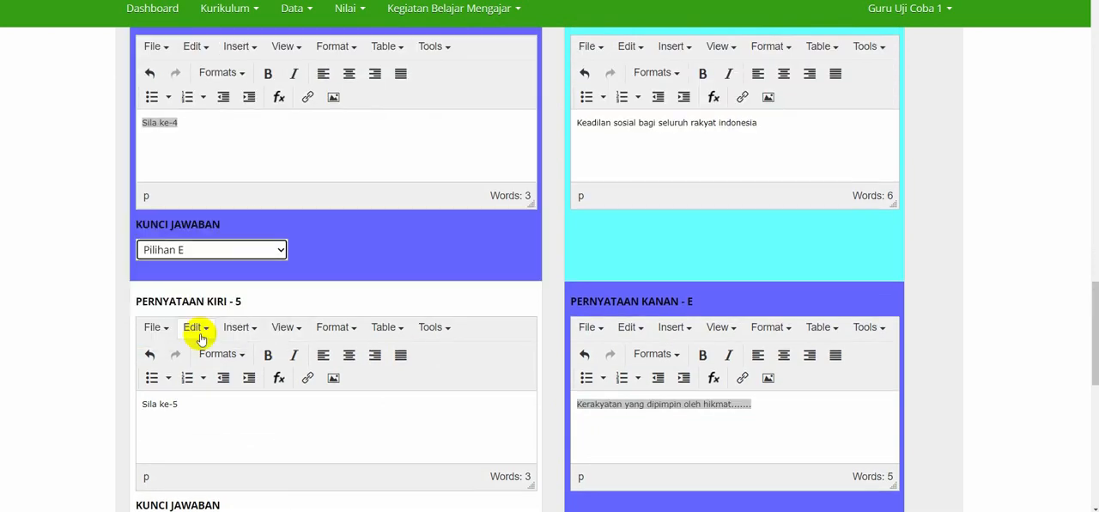
click(321, 290)
Match "Sila ke-5" with "Keadilan sosial bagi seluruh rakyat indonesia" by setting the Kunci Jawaban of Pernyataan Kiri 5 to Pilihan D.
scroll(189, 330, down, 1)
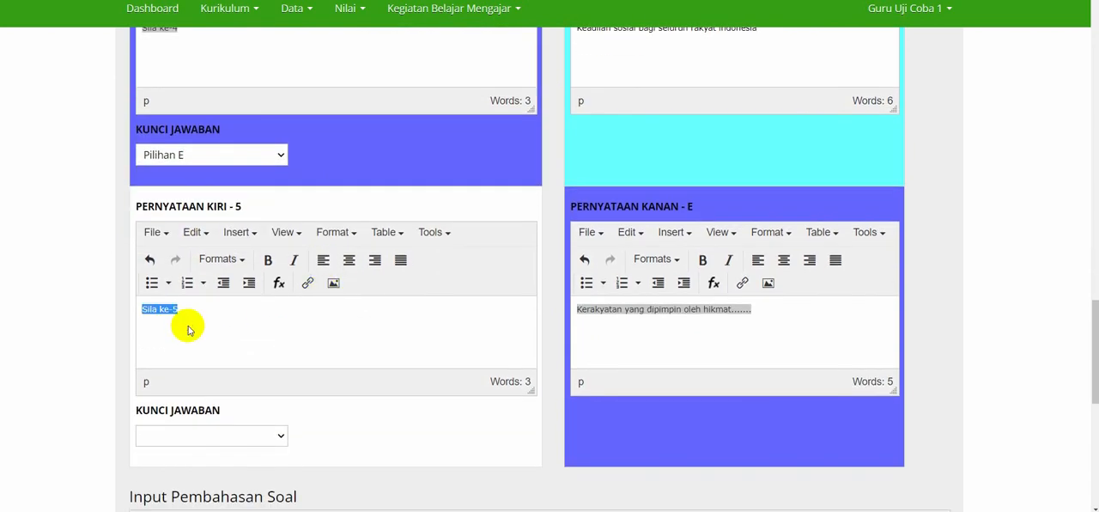
scroll(407, 301, up, 2)
triple_click(644, 177)
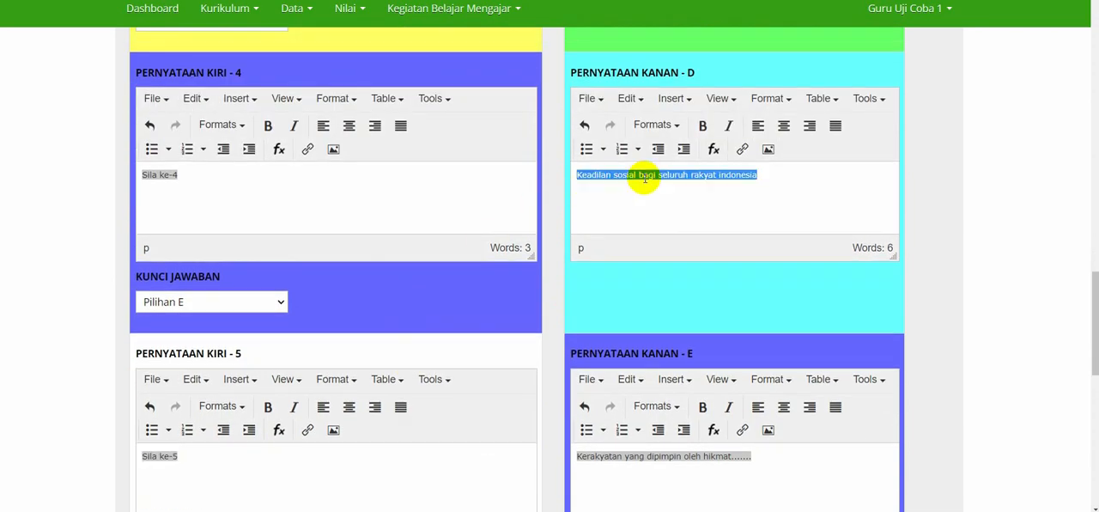
click(398, 267)
scroll(397, 267, down, 2)
click(191, 409)
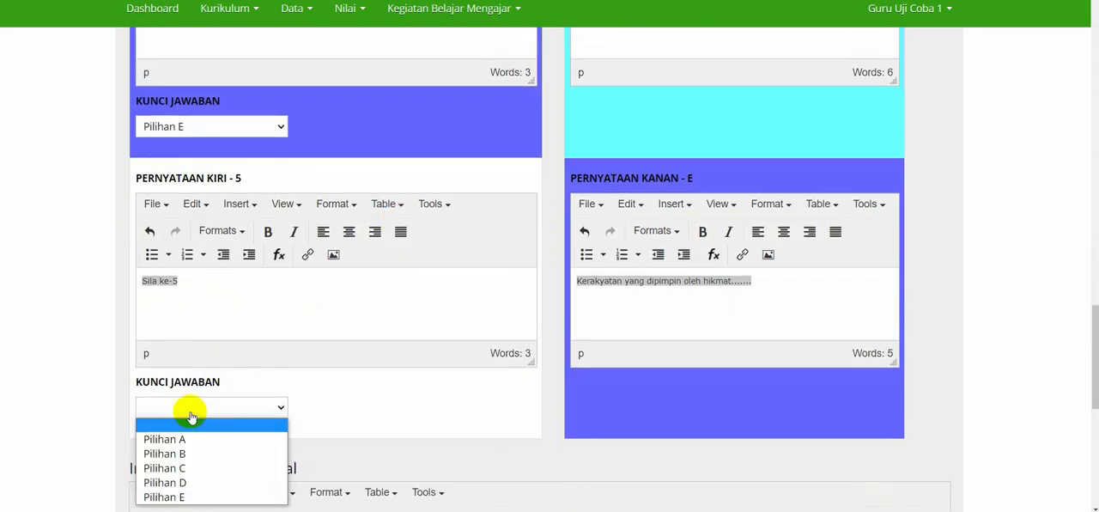
click(181, 482)
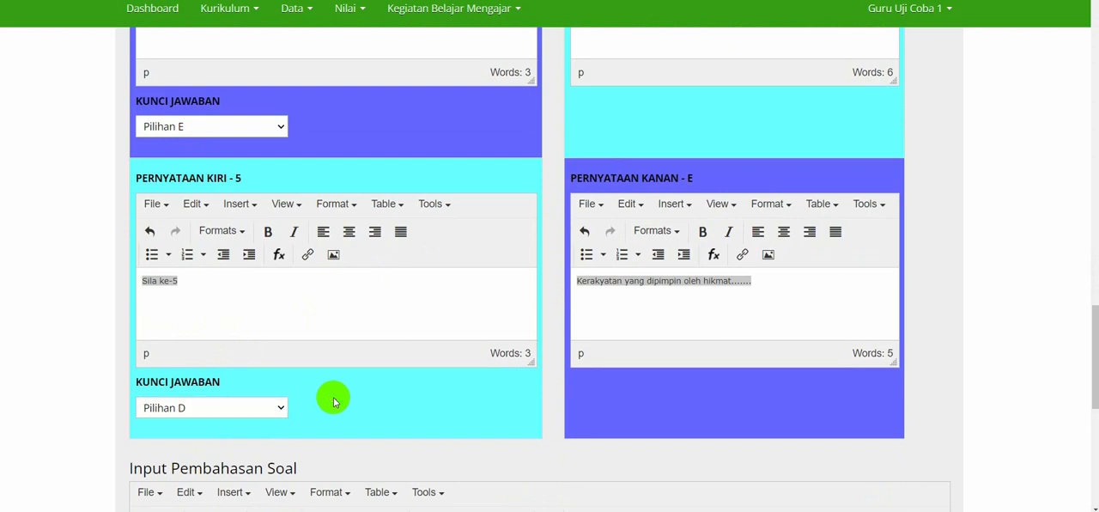
Review the answer keys of the matching question, save it and continue to writing the following question.
scroll(335, 401, down, 2)
scroll(335, 402, up, 9)
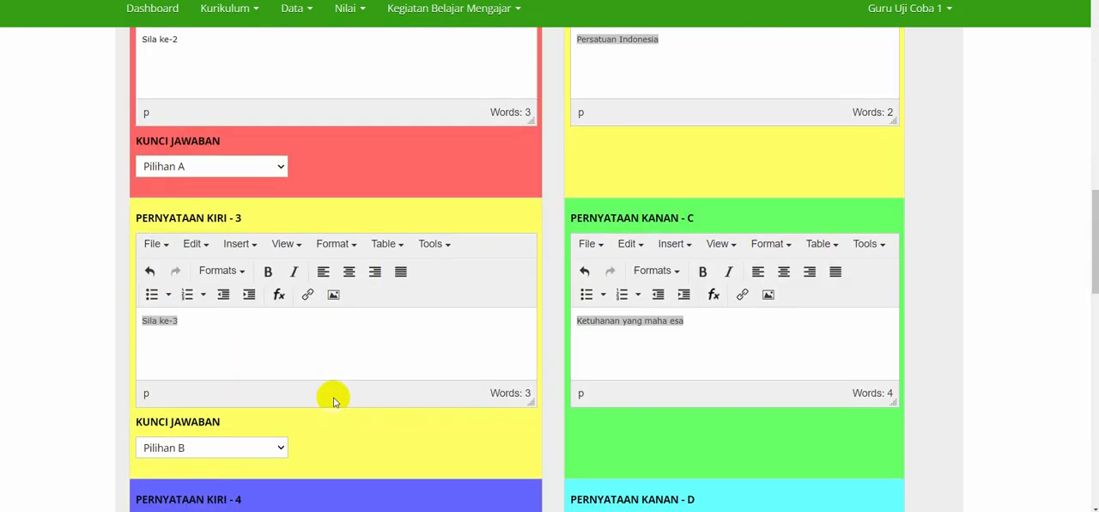
scroll(333, 399, down, 15)
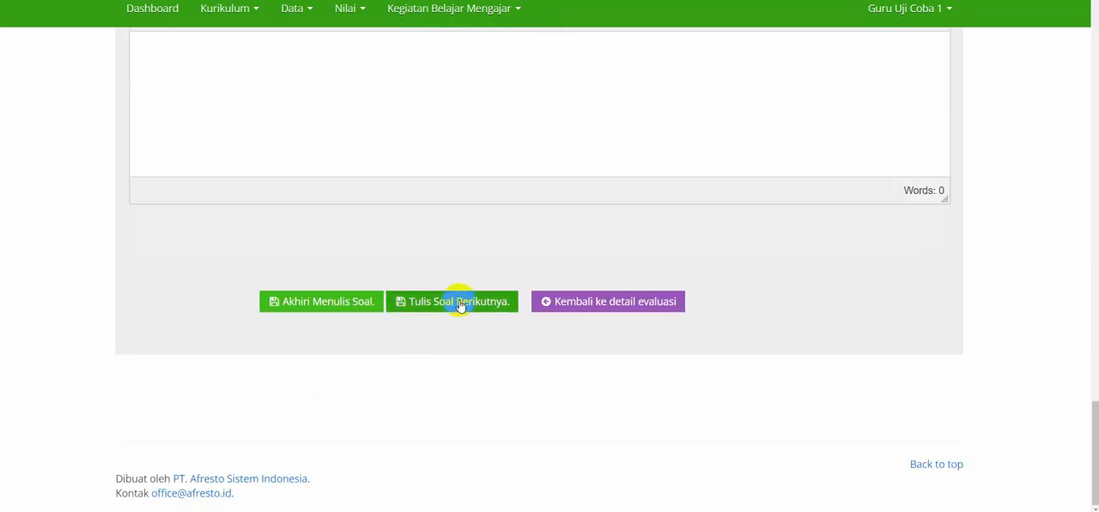
click(461, 305)
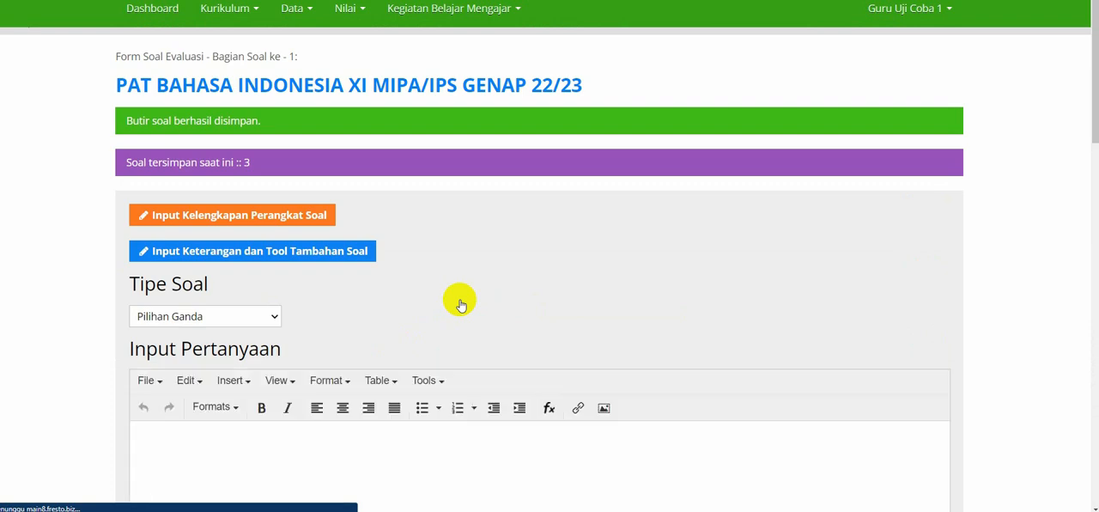
Set the question type to Benar/Salah and enter the instruction "Jawablah pernyataan di bawah ini dengan jawaban benar/salah".
scroll(461, 305, down, 2)
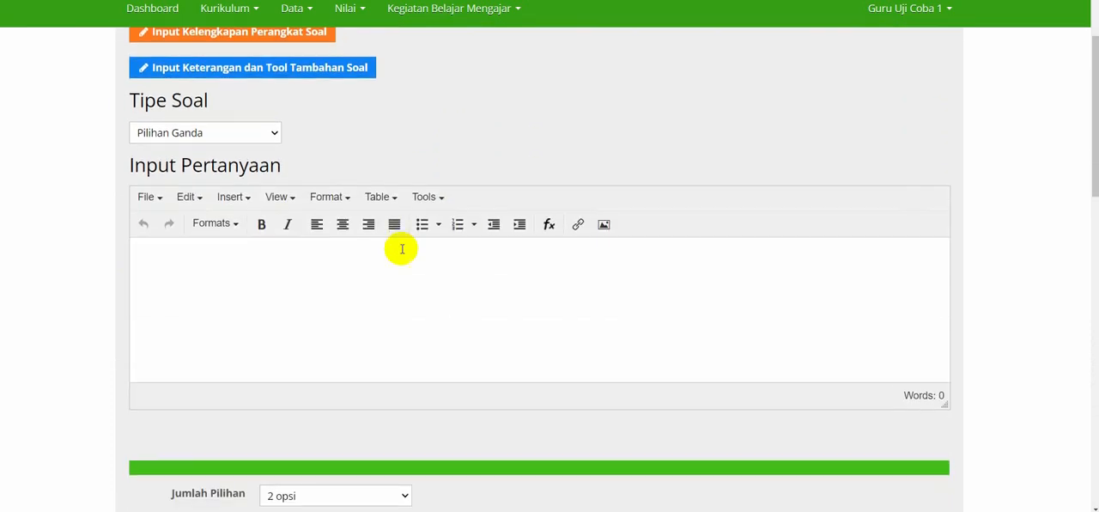
click(233, 134)
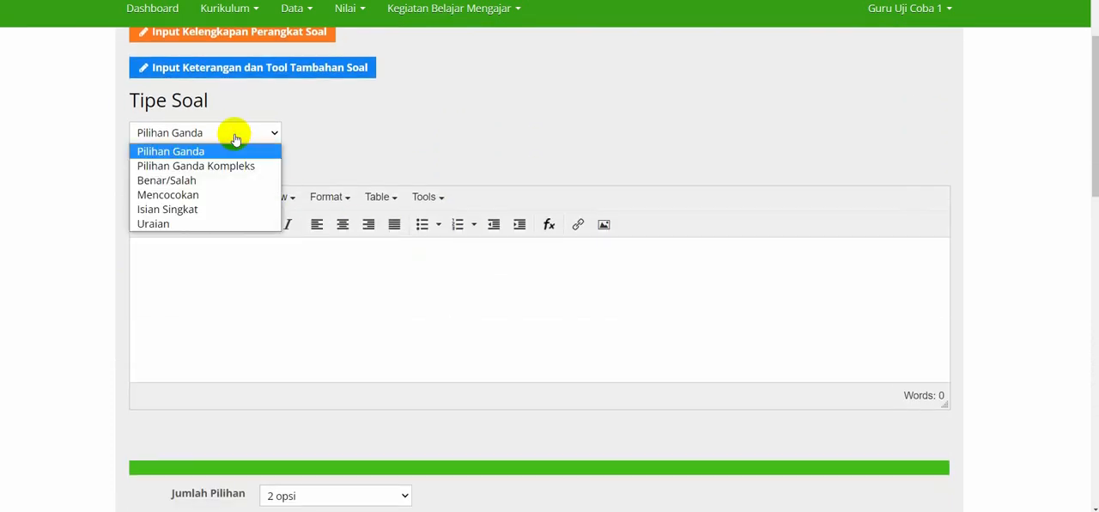
click(187, 181)
click(215, 312)
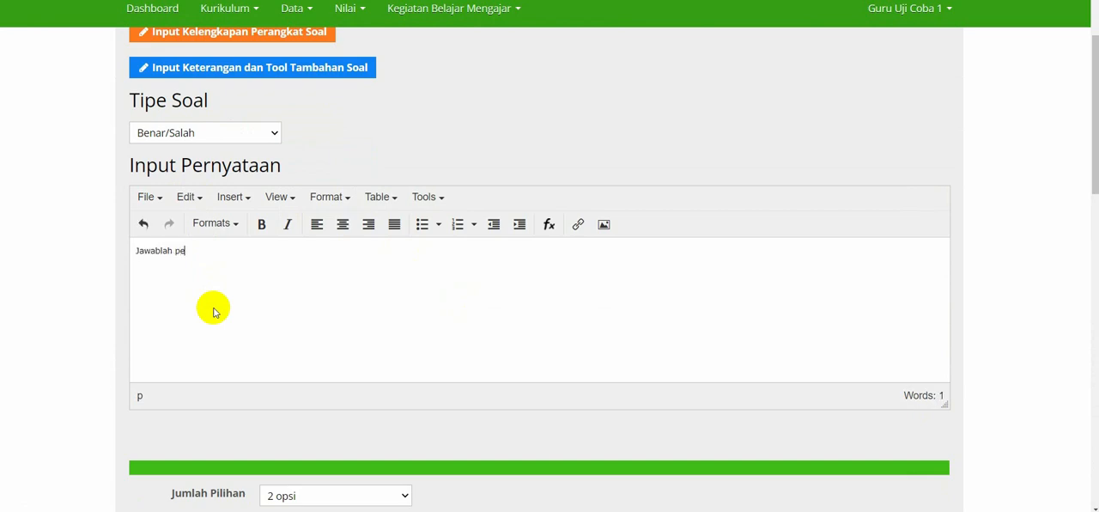
text(Jawablah pernyataan di bawah ini dengan jawaban benar/salah)
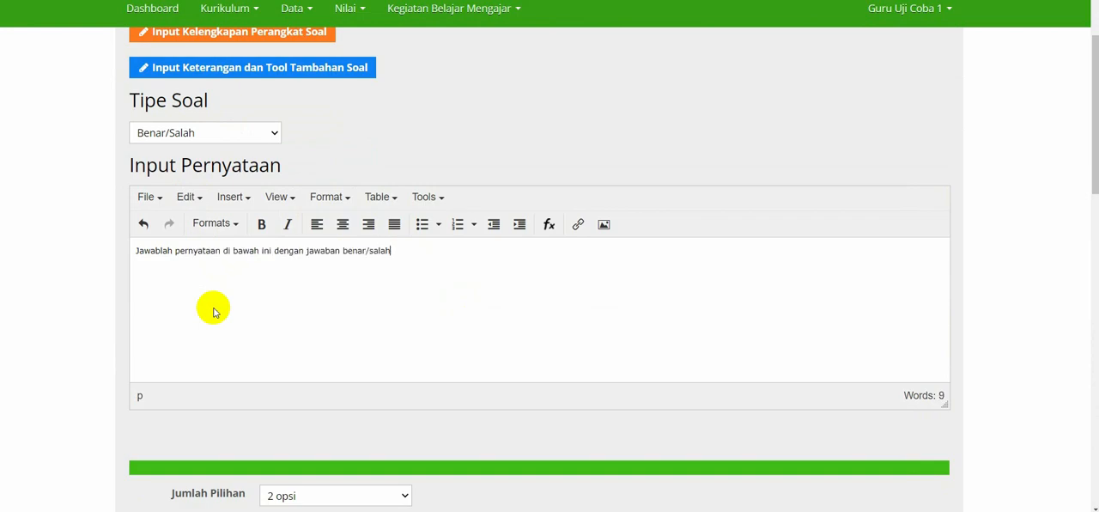
Set the number of statements (Jumlah Pilihan) for the true/false question to 5 opsi.
scroll(214, 312, down, 4)
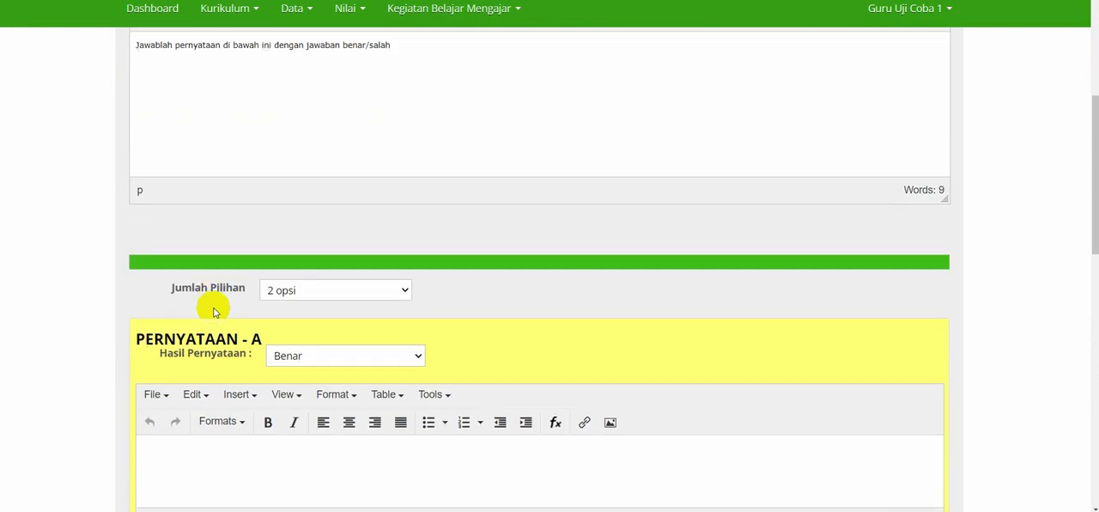
click(230, 346)
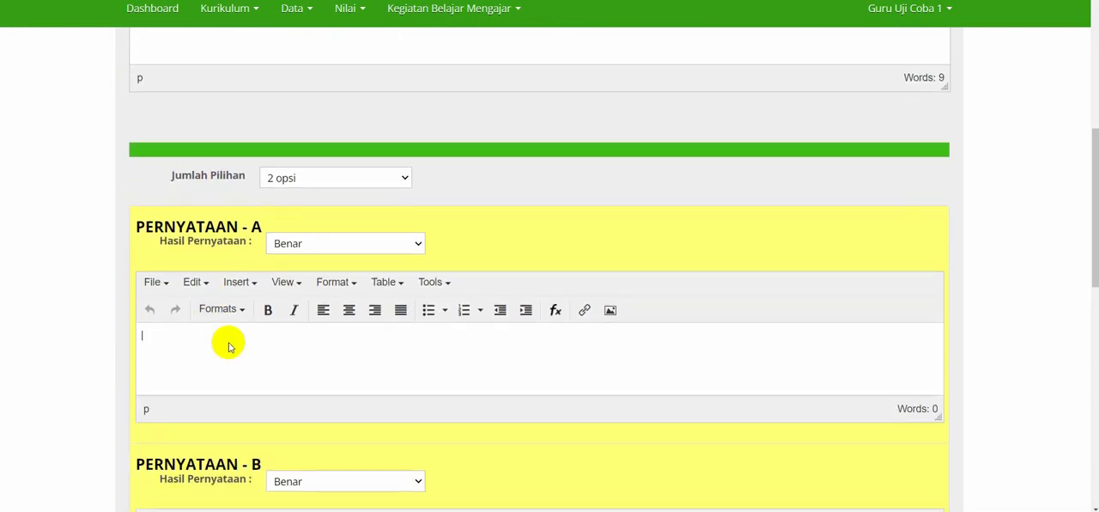
click(356, 177)
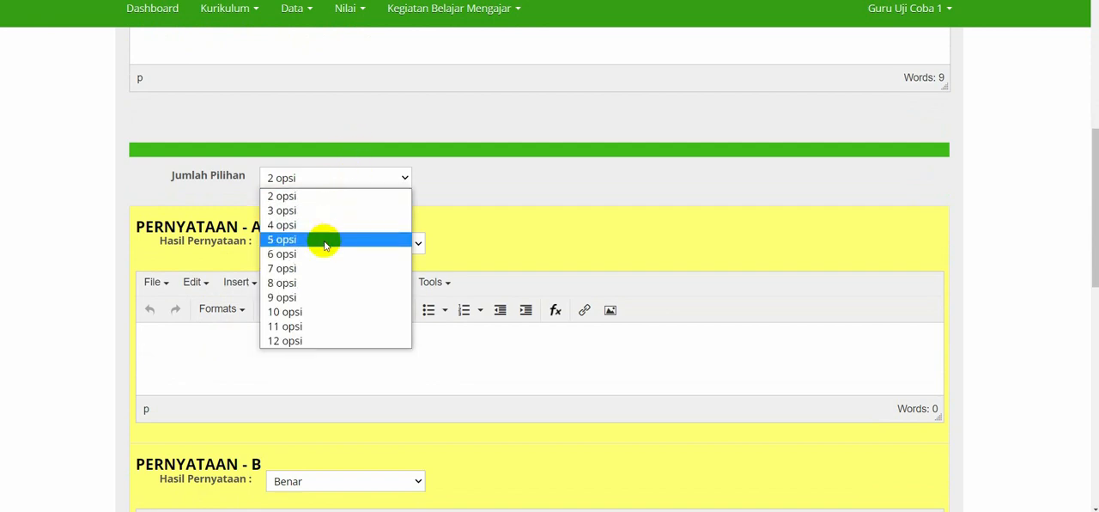
click(313, 241)
Write "Ketuhanan yang maha esa merupakan sila kedua" as Pernyataan A and set its Hasil Pernyataan to Salah.
click(254, 348)
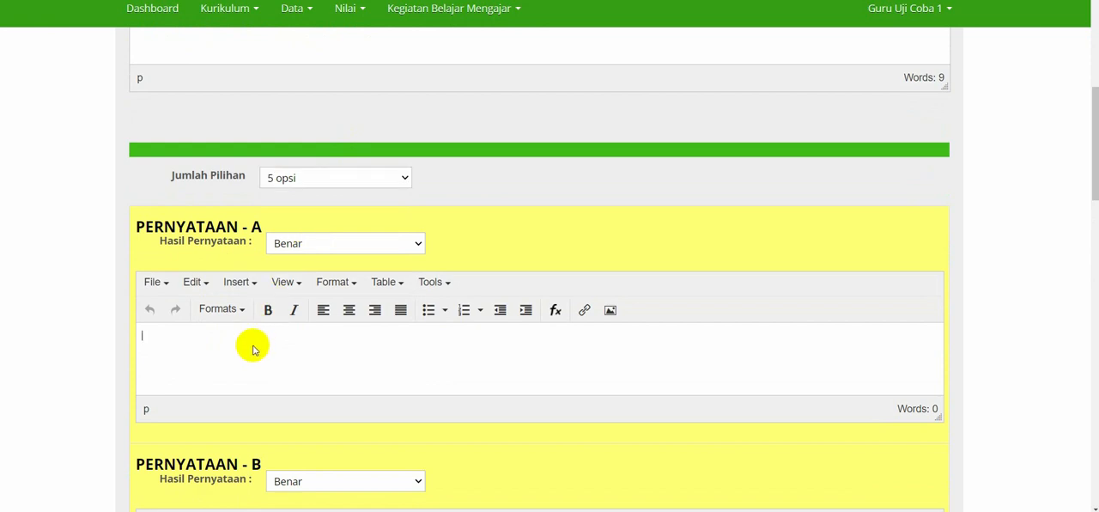
text(K)
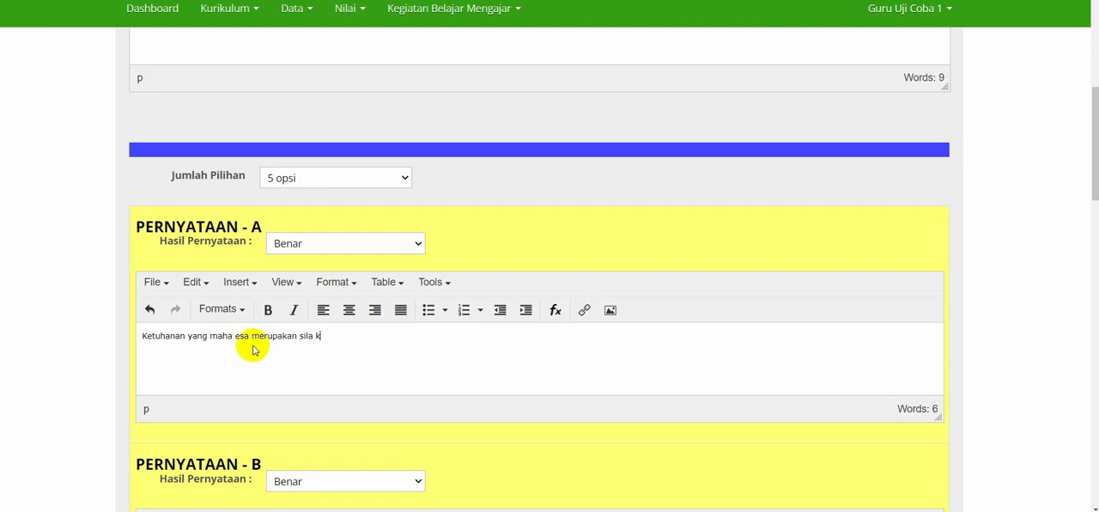
click(328, 243)
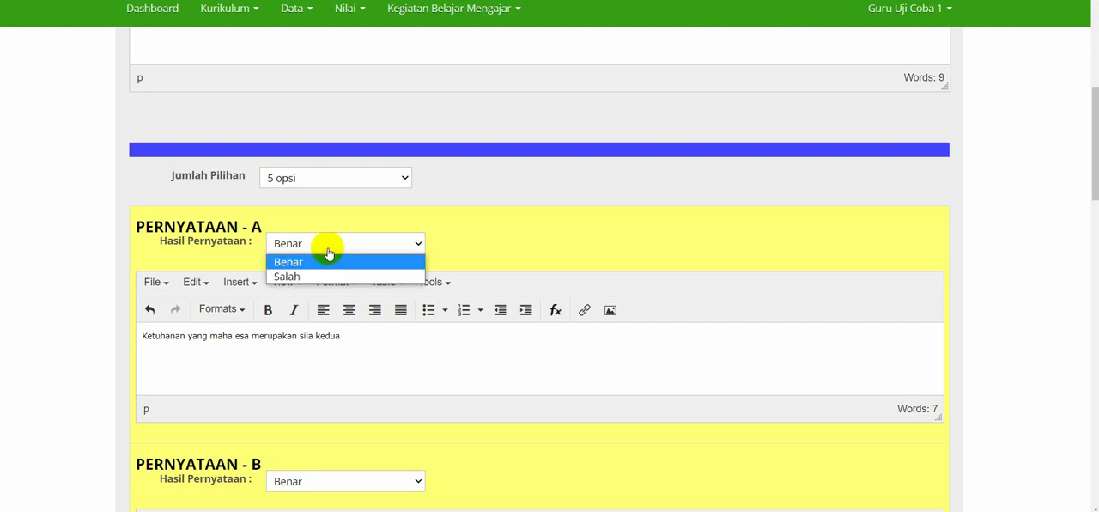
click(298, 276)
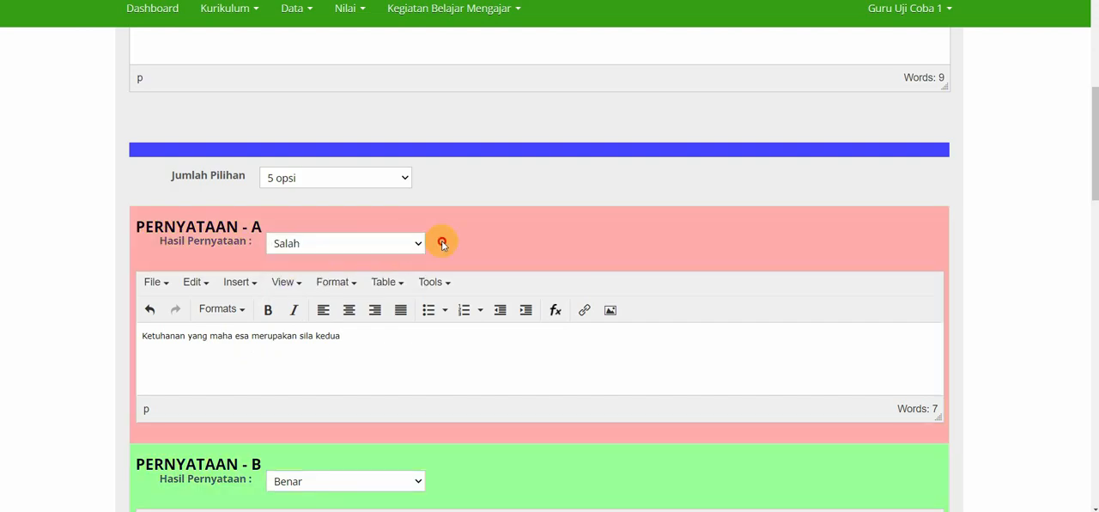
Open the empty text area of Pernyataan B for entering its statement.
scroll(442, 245, up, 1)
scroll(377, 269, up, 1)
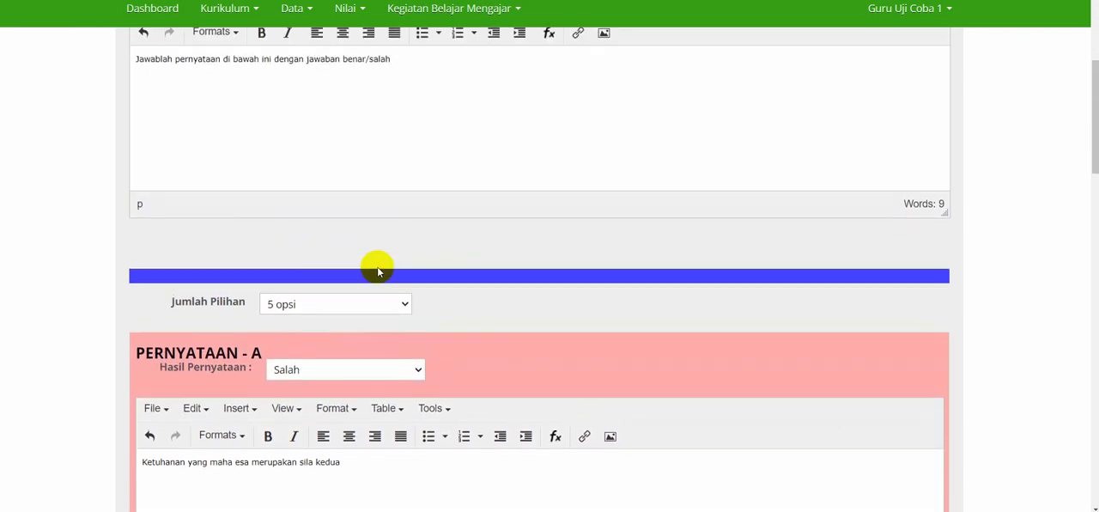
scroll(378, 271, down, 4)
click(347, 318)
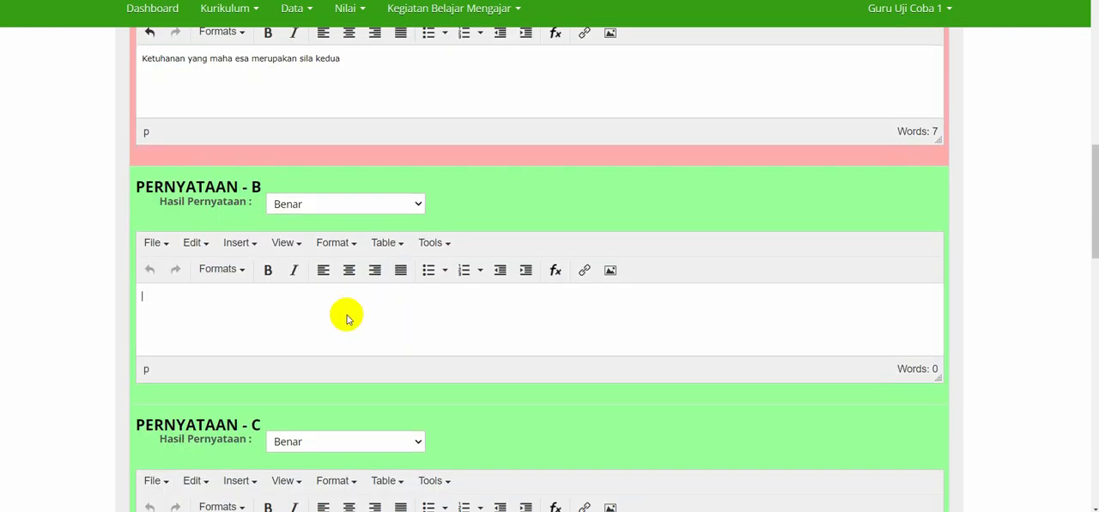
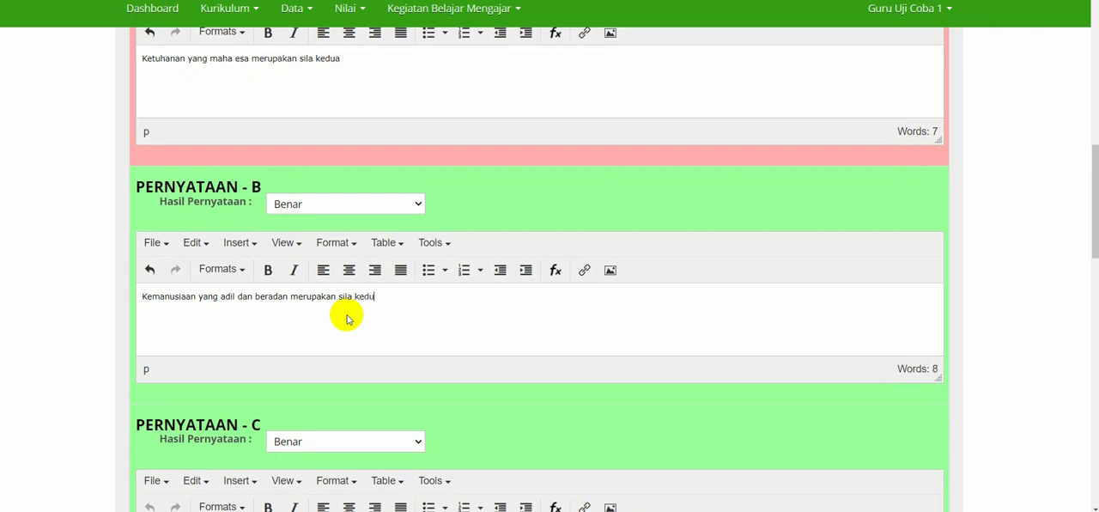
Write "Kemanusiaan yang adil dan beradan merupakan sila kedua" as Pernyataan B and set its Hasil Pernyataan to Benar.
click(317, 204)
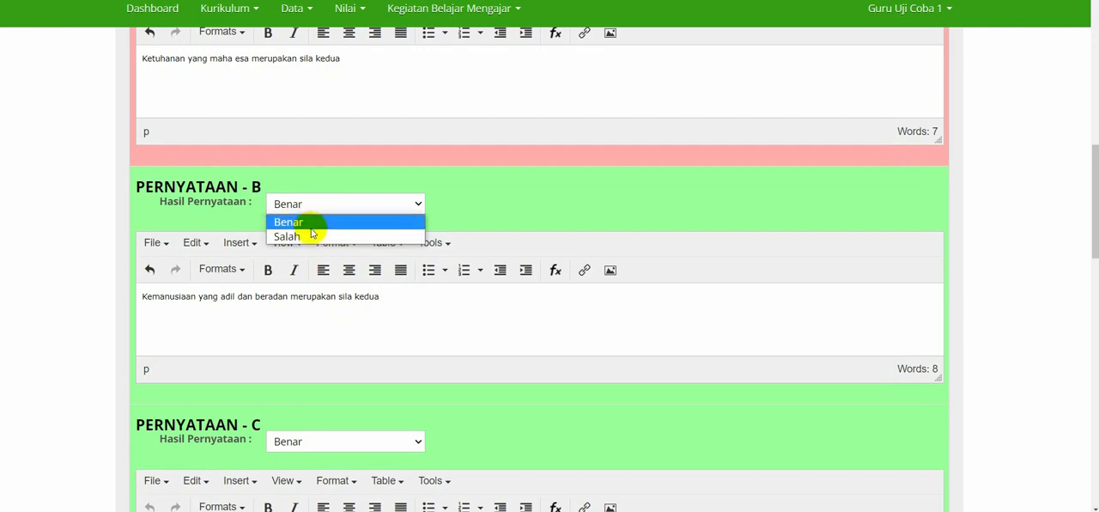
click(310, 237)
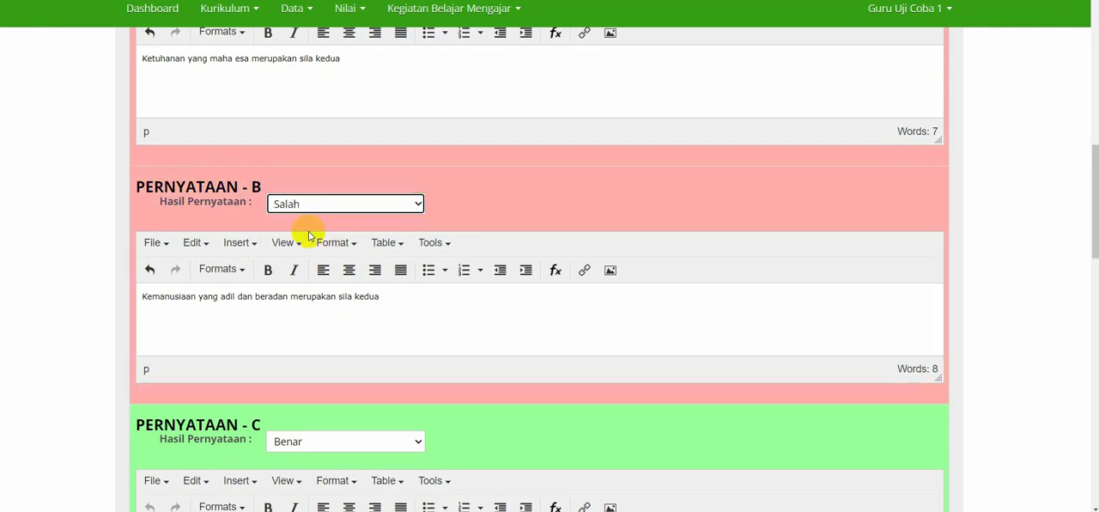
click(311, 208)
click(305, 220)
Fill in the remaining statements, ending with Pernyataan E "Kerakyatan yang dipimpin oleh hikmat kebijaksanaan merupakan sila ketiga" marked as Salah.
scroll(307, 225, down, 2)
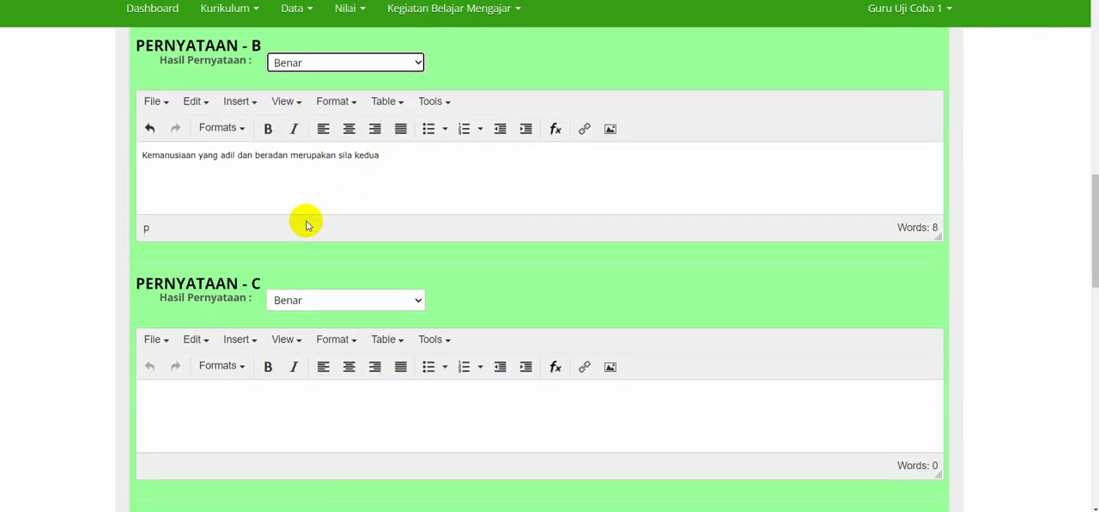
scroll(308, 225, down, 1)
click(286, 319)
click(326, 176)
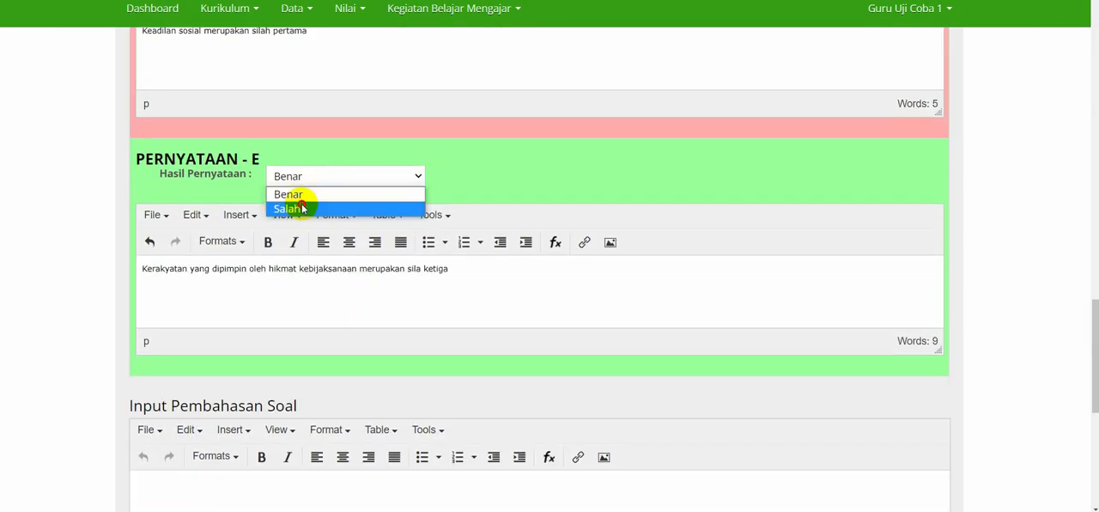
click(302, 209)
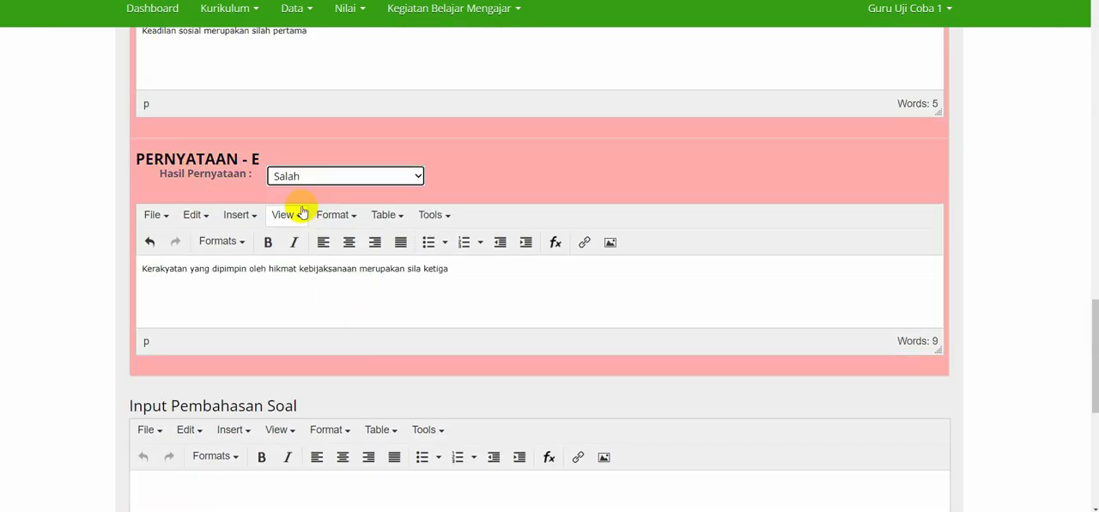
Save the true/false question, leaving its discussion empty, and continue to writing the following question.
scroll(487, 221, down, 4)
scroll(487, 222, down, 1)
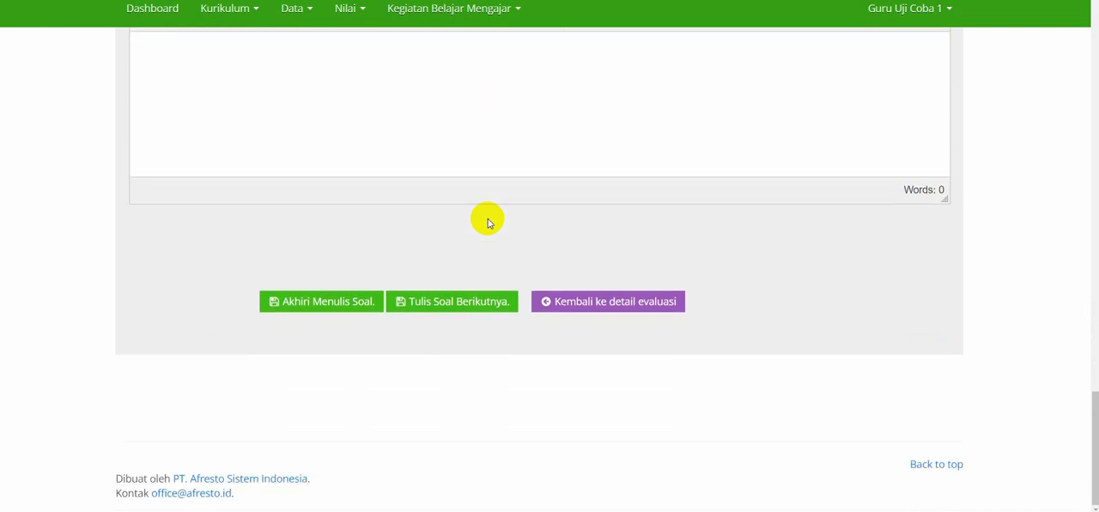
click(438, 305)
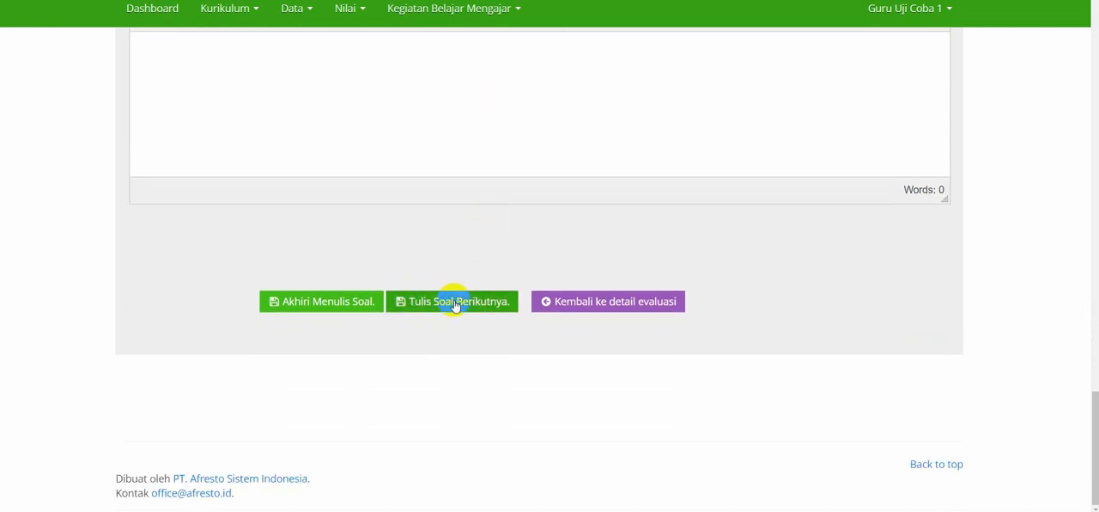
Set the question type to Isian Singkat and enter the question "Presiden pertama indonesia adalah".
scroll(453, 302, down, 2)
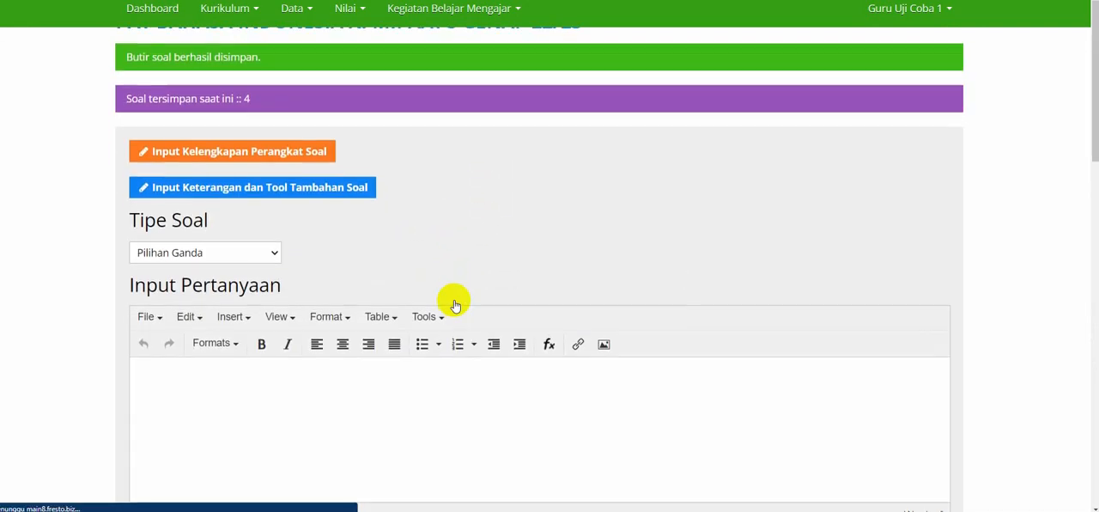
click(253, 189)
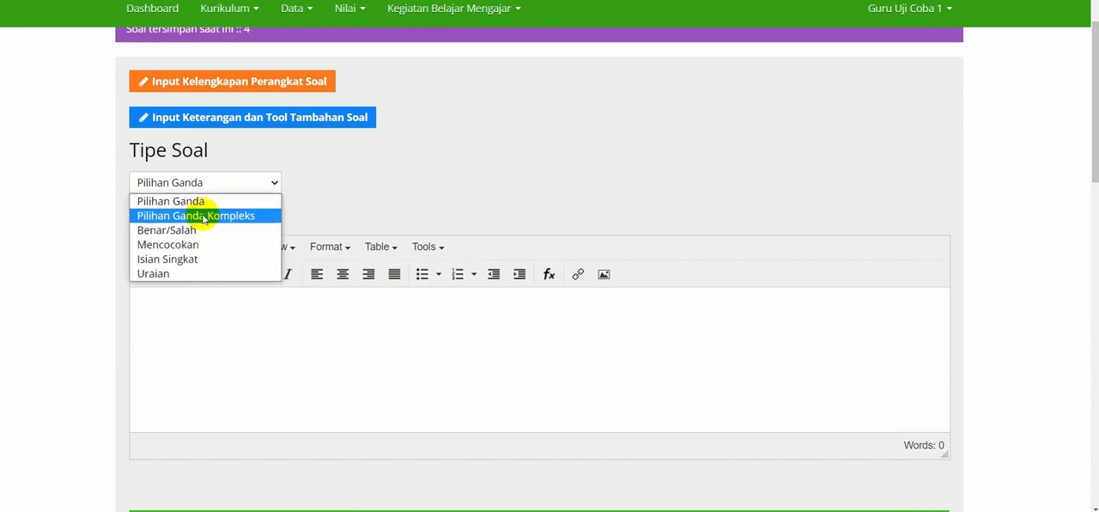
click(176, 261)
click(245, 318)
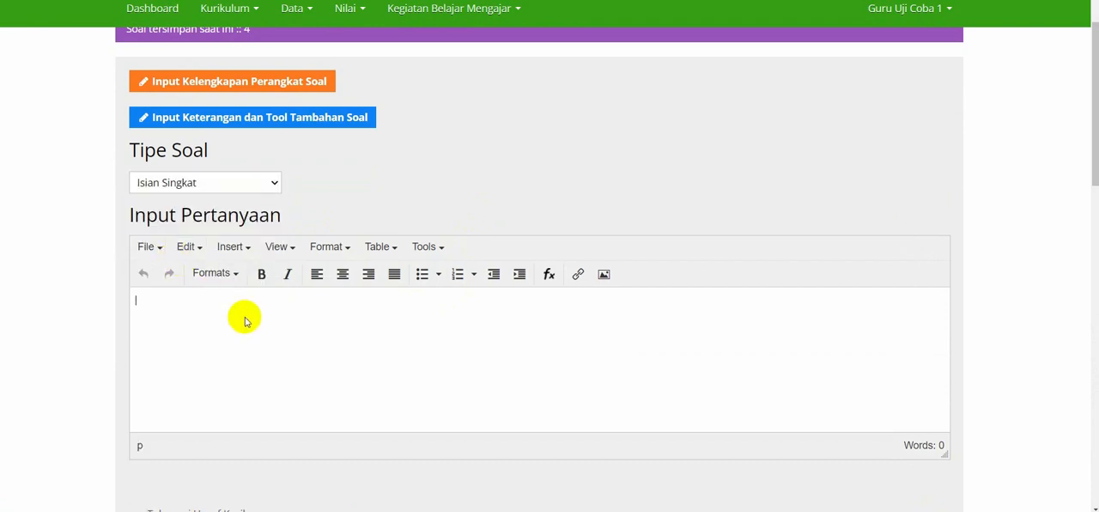
scroll(246, 319, down, 2)
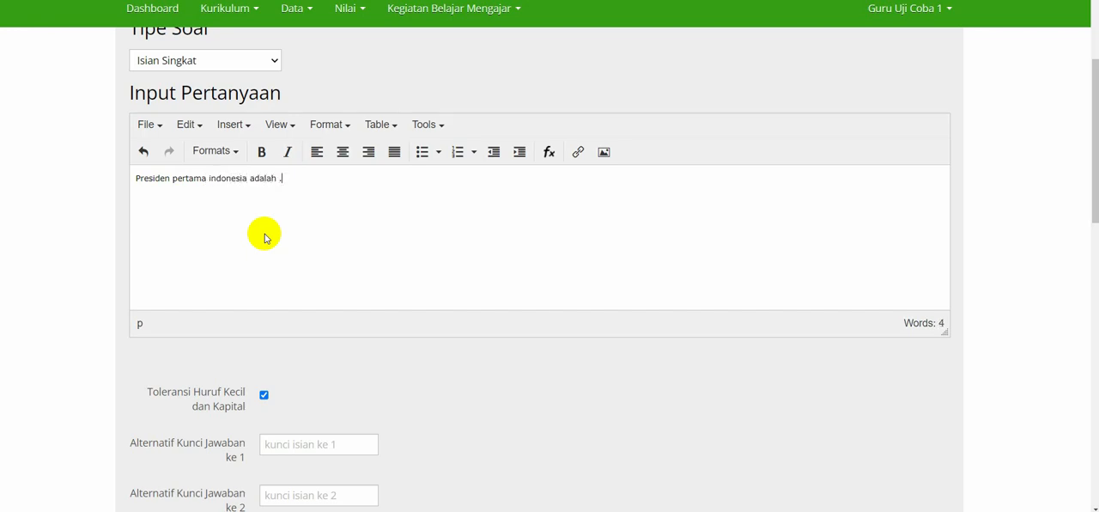
Review the Toleransi Huruf Kecil dan Kapital setting of the short-answer question.
scroll(265, 238, down, 2)
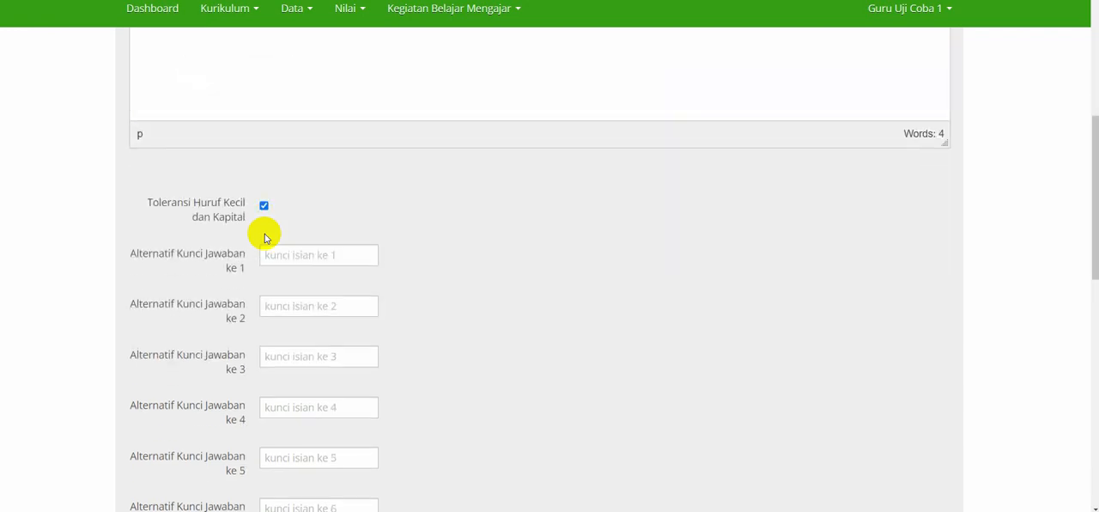
click(264, 205)
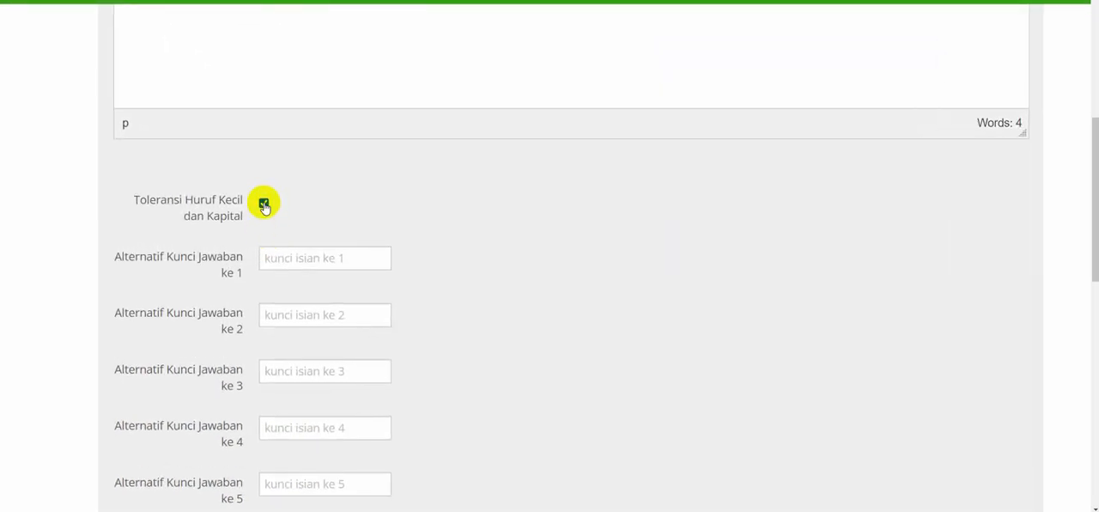
drag(137, 203, 228, 213)
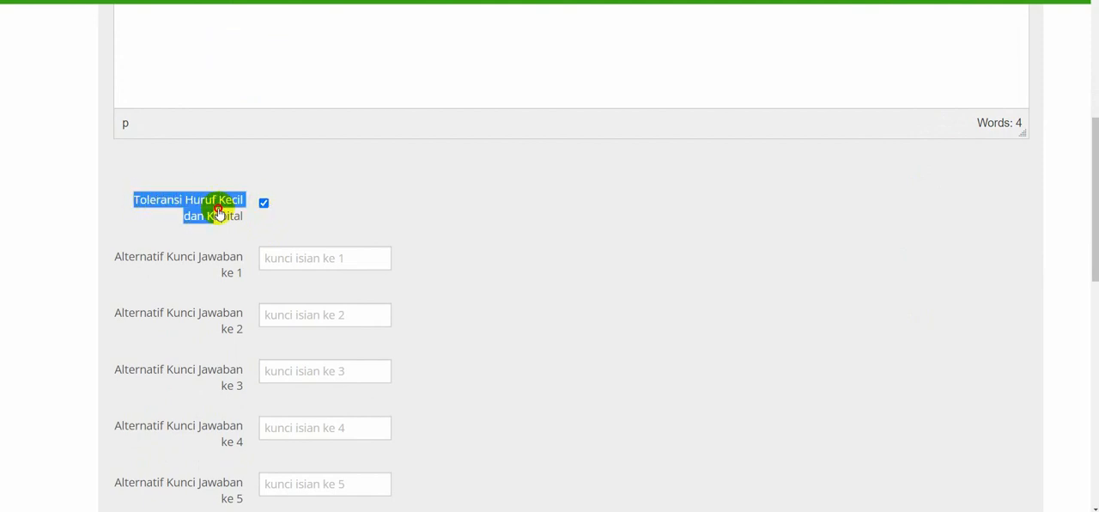
click(384, 201)
Enter "ir.soekarno", "ir. soekarno", "bung karno" and "insinyur soekarno" as alternative answer keys 1 to 4.
scroll(383, 199, down, 1)
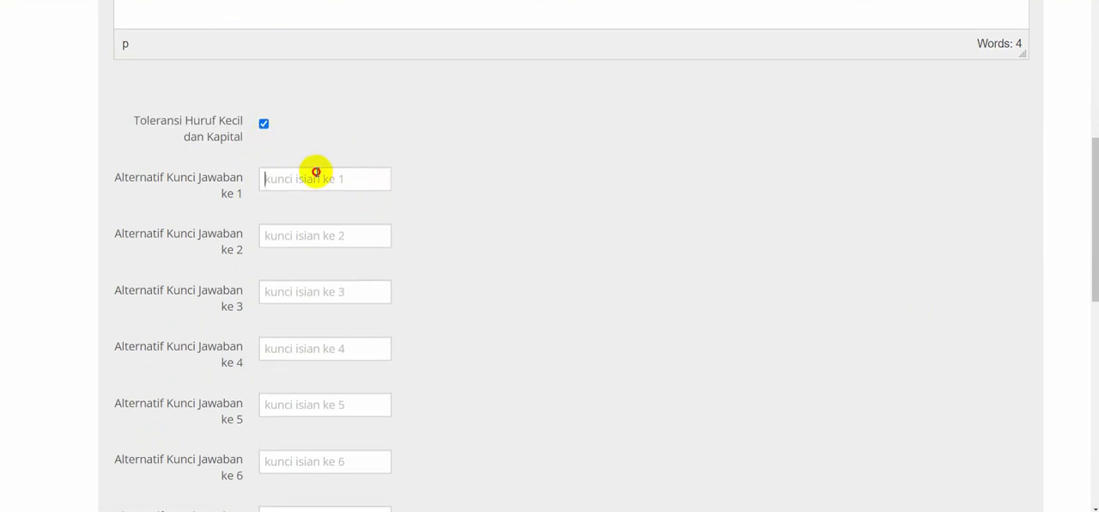
click(317, 175)
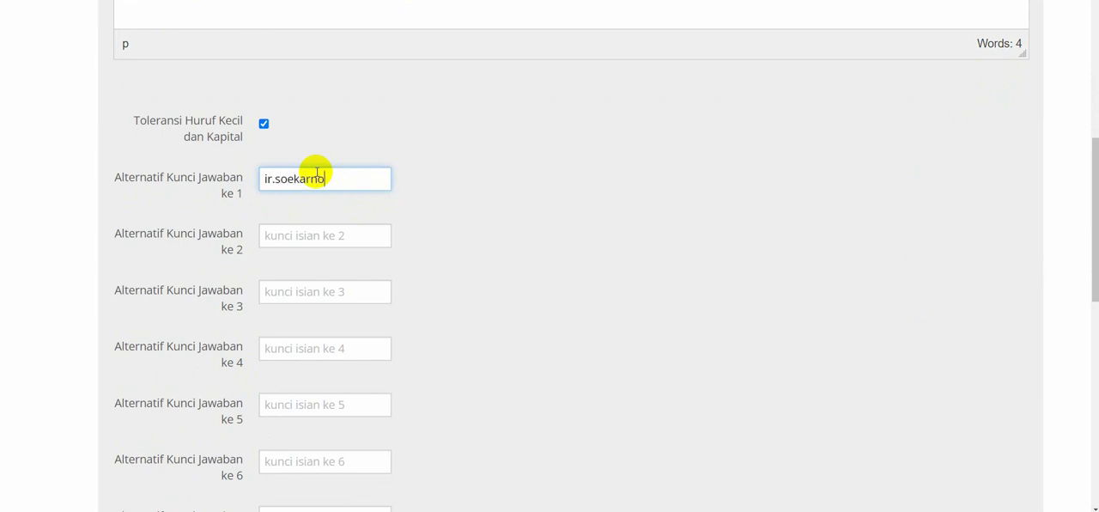
key(Tab)
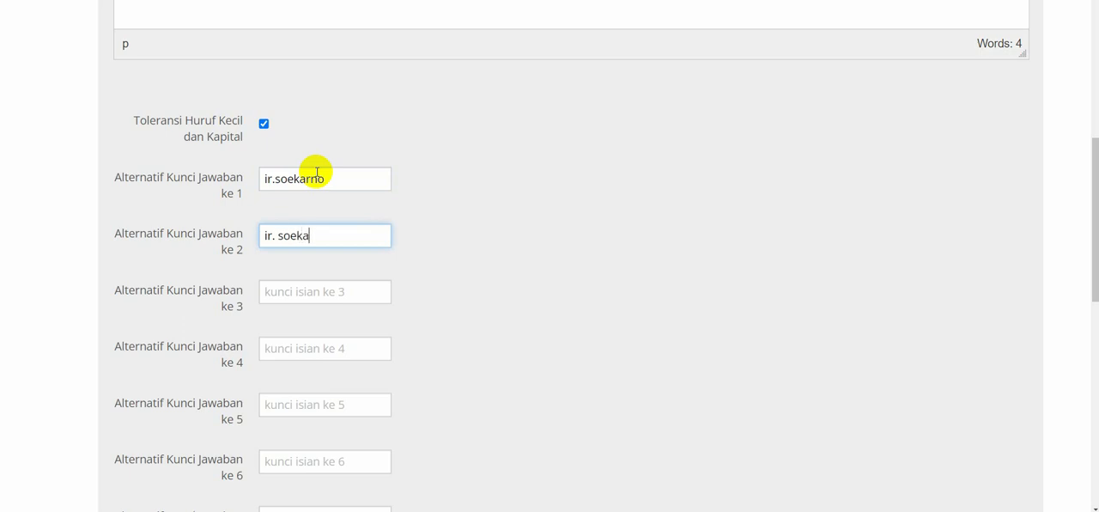
key(Tab)
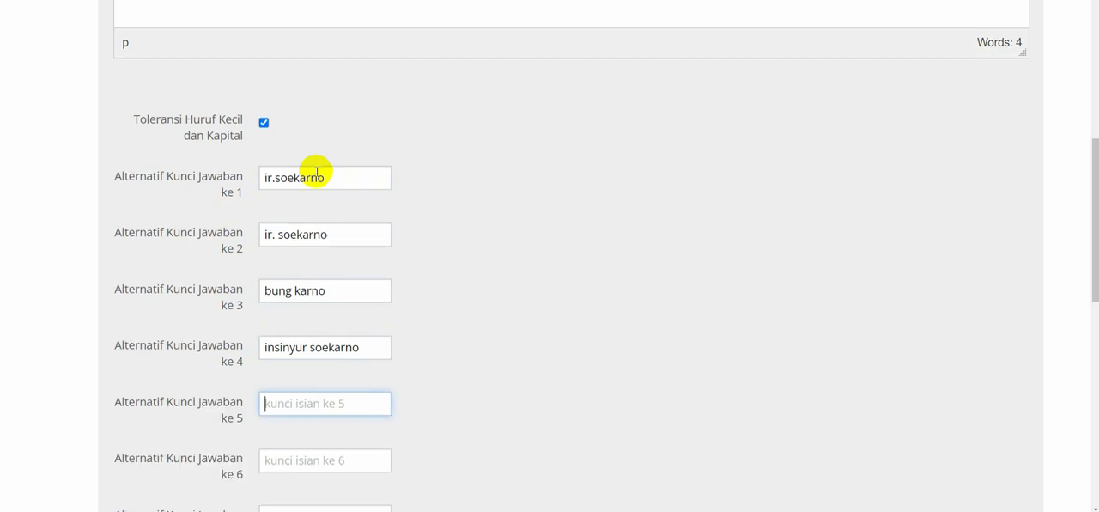
Enter "ir.sukarno", "soekarno" and "sukarno" as alternative answer keys 5 to 7.
scroll(317, 172, down, 2)
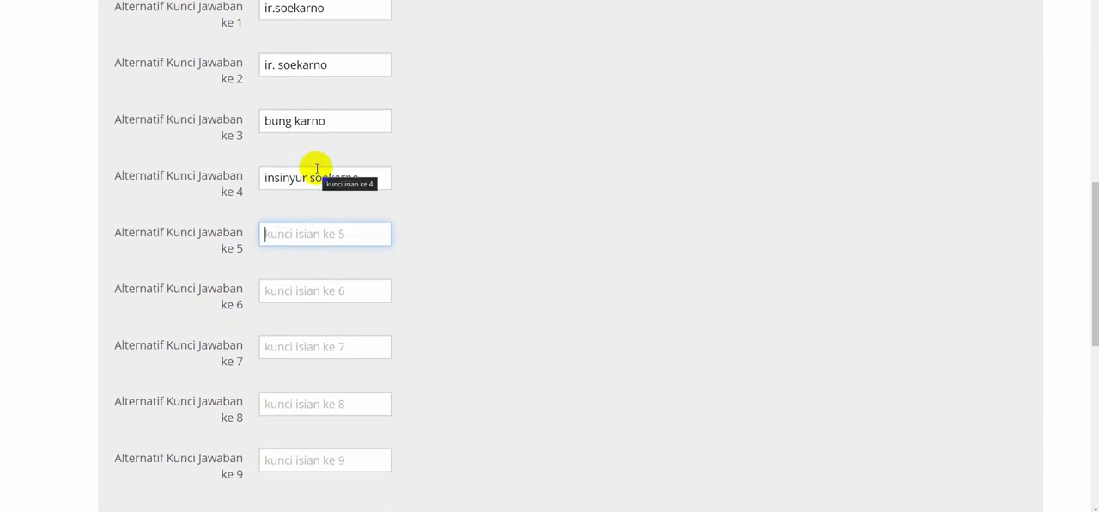
text(ir.sukarno)
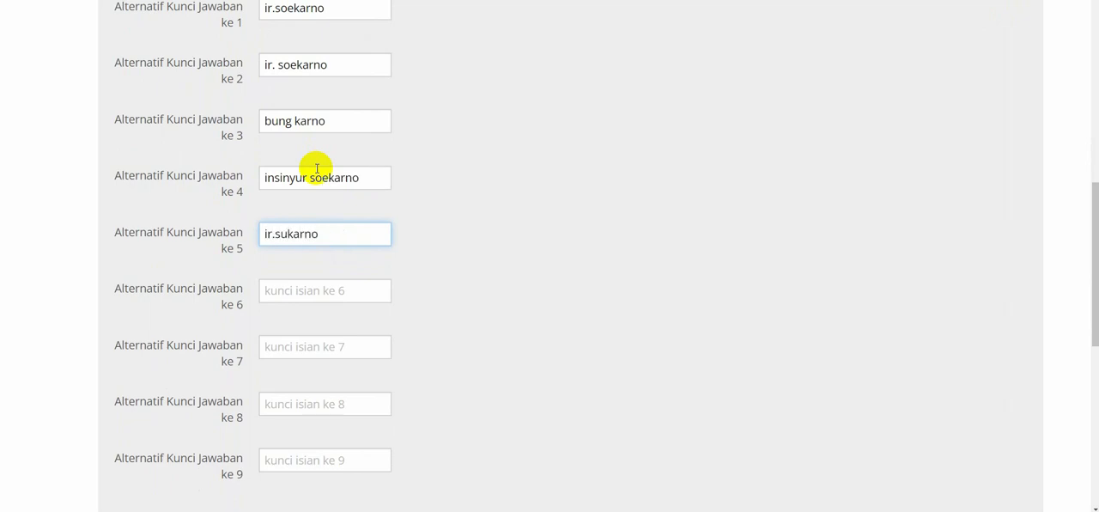
scroll(316, 169, down, 1)
click(355, 211)
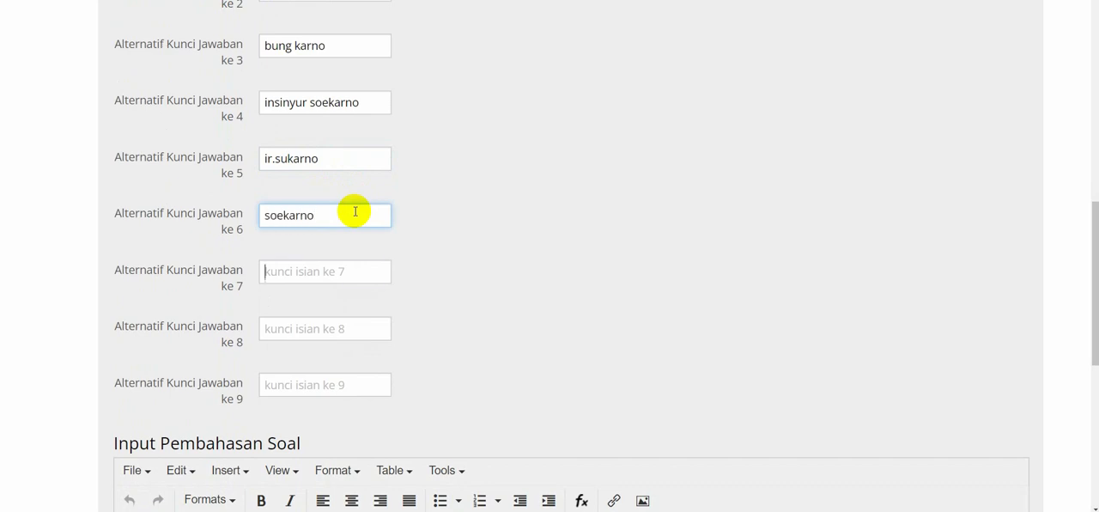
text(sukarno)
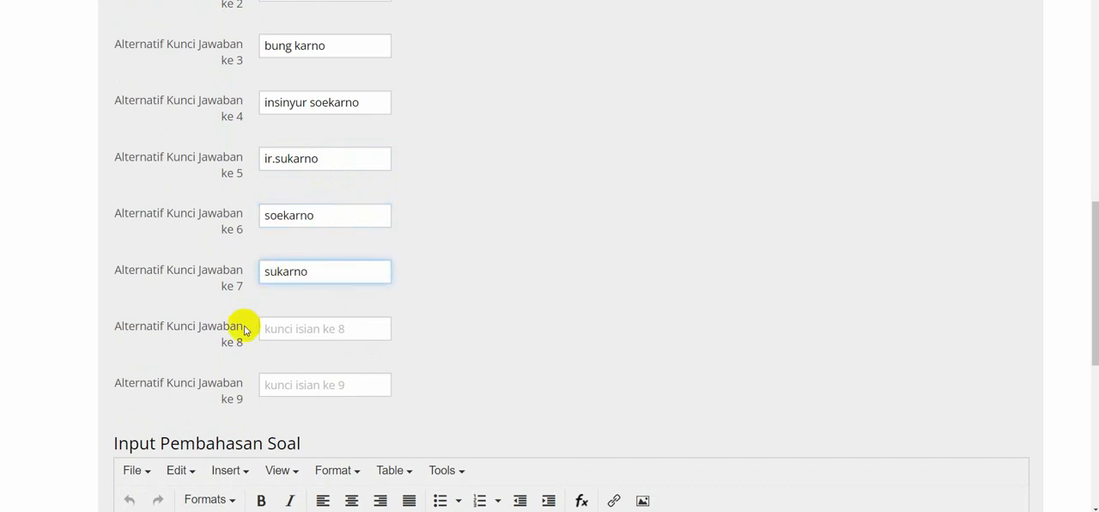
Review the alternative answer key fields from Alternatif Kunci Jawaban ke 1 to ke 9.
drag(246, 400, 119, 387)
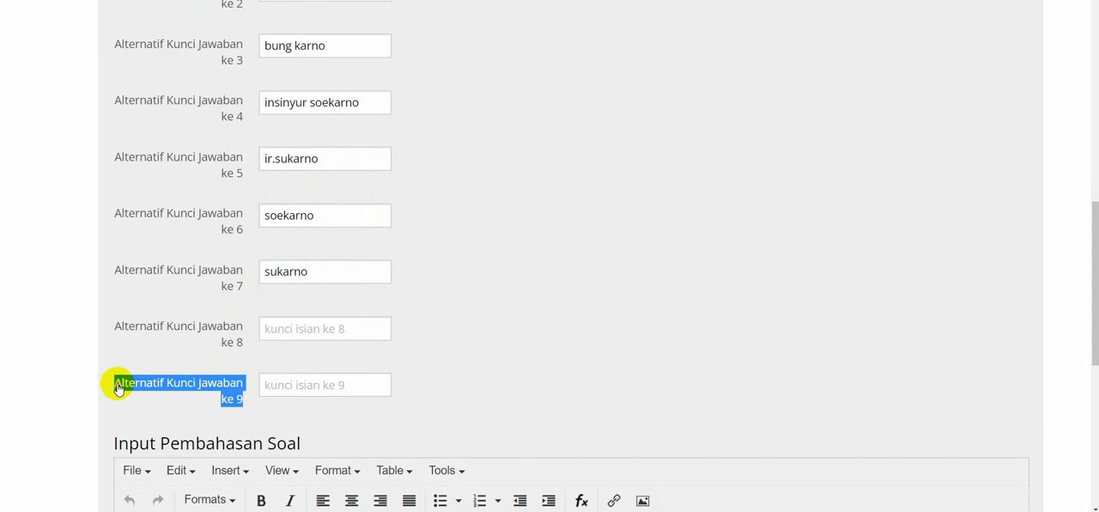
scroll(118, 386, up, 2)
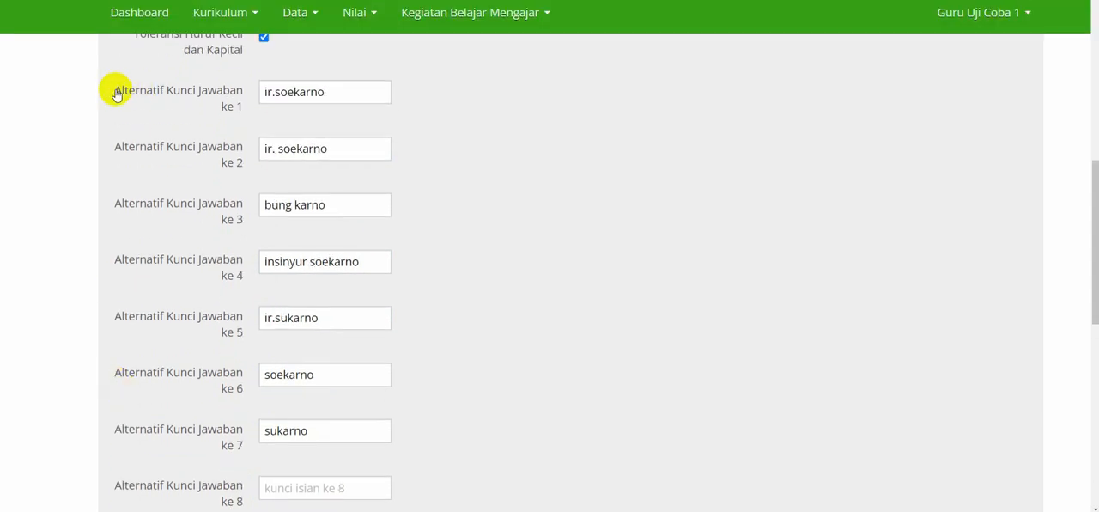
drag(117, 94, 253, 103)
click(212, 145)
scroll(211, 145, down, 3)
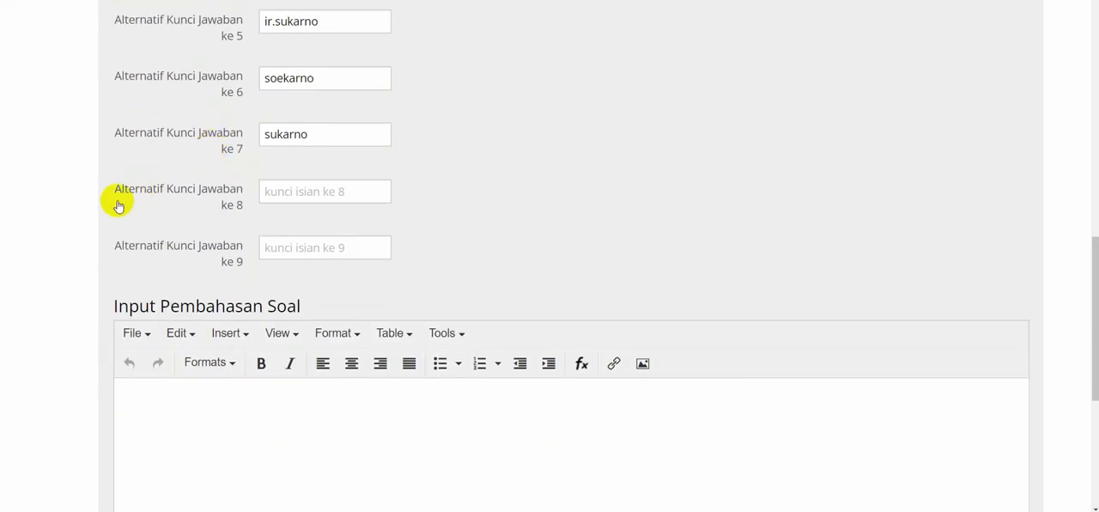
drag(117, 196, 233, 210)
click(250, 213)
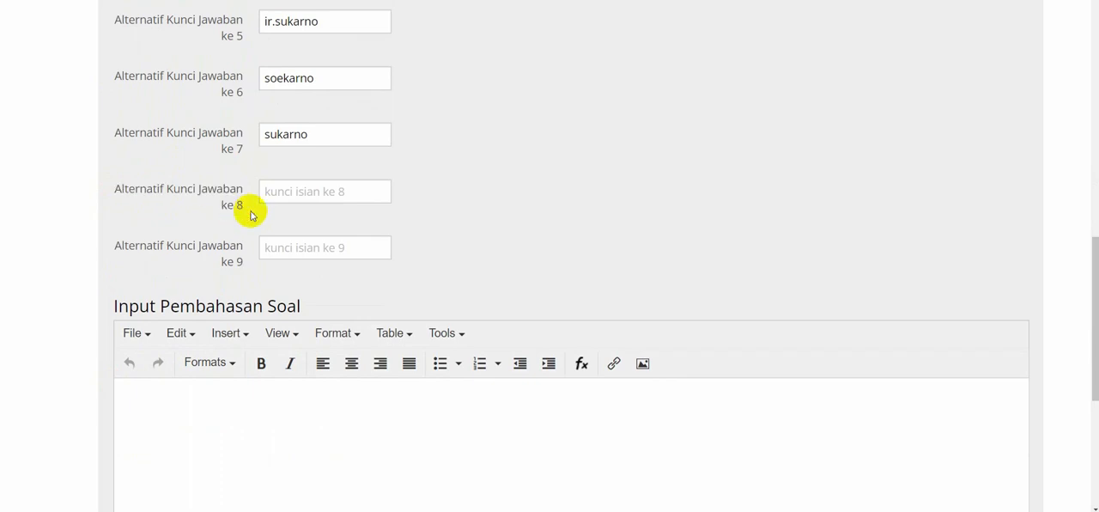
Save the short-answer question, continue to a new question form and check the save status.
scroll(248, 213, down, 5)
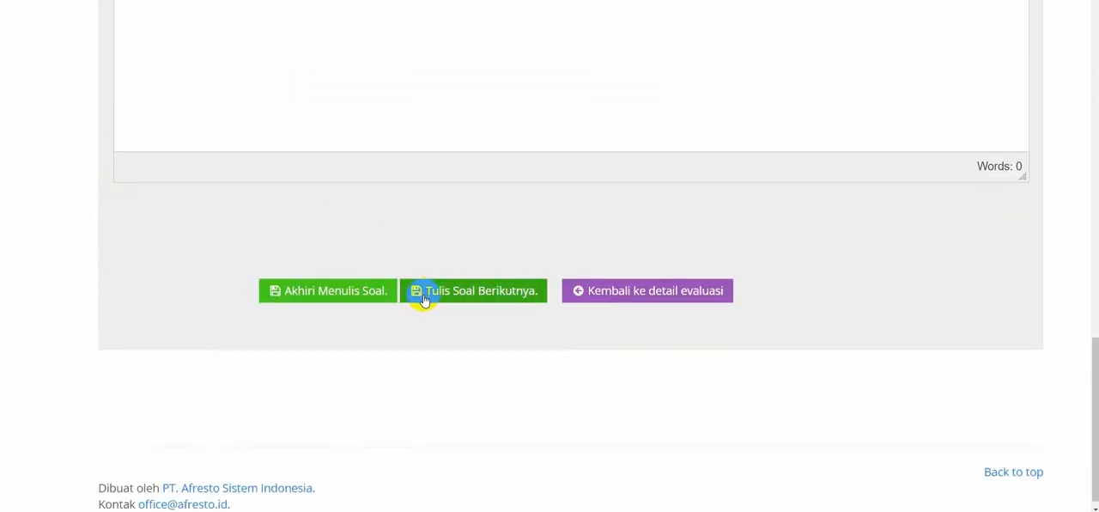
click(473, 294)
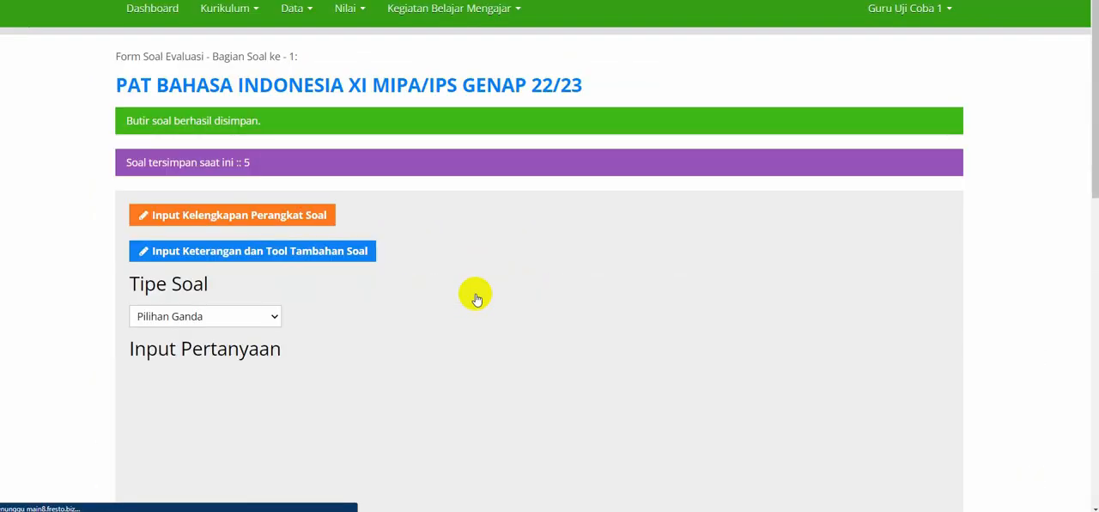
drag(127, 120, 270, 122)
click(123, 174)
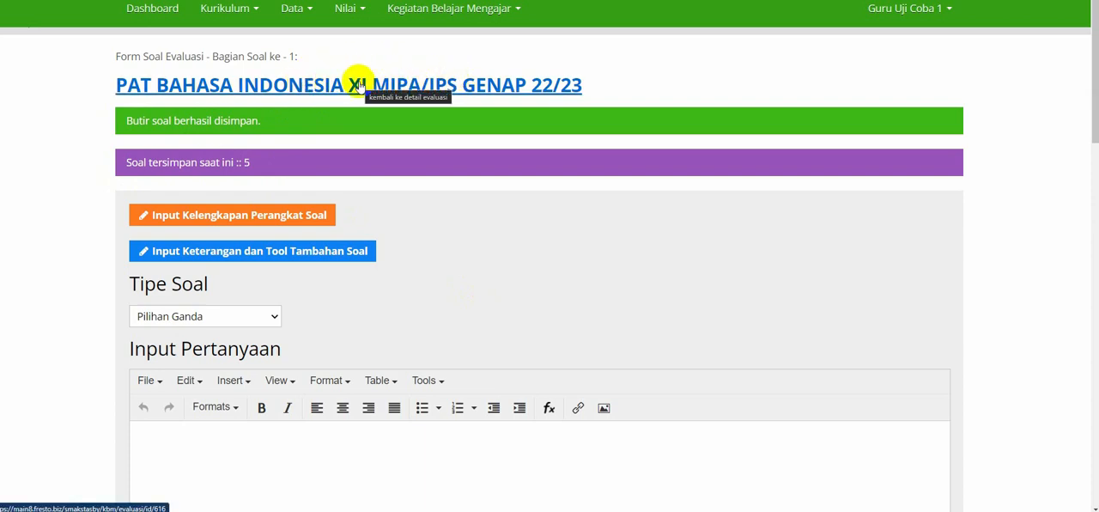
Switch to the Word question document, launch Snipping Tool and cancel its initial capture.
key(ctrl+plus)
key(ctrl+plus)
key(ctrl+plus)
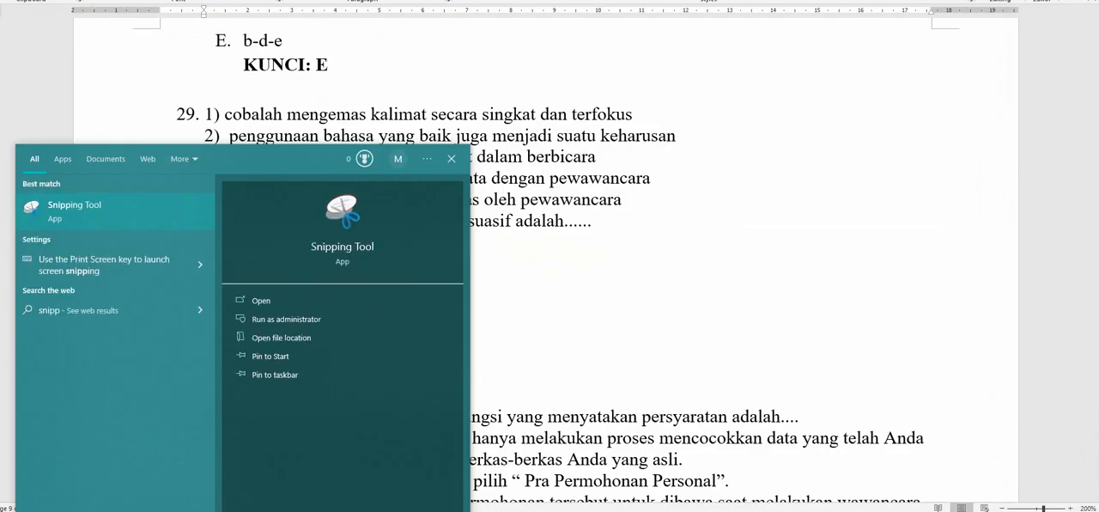
key(Return)
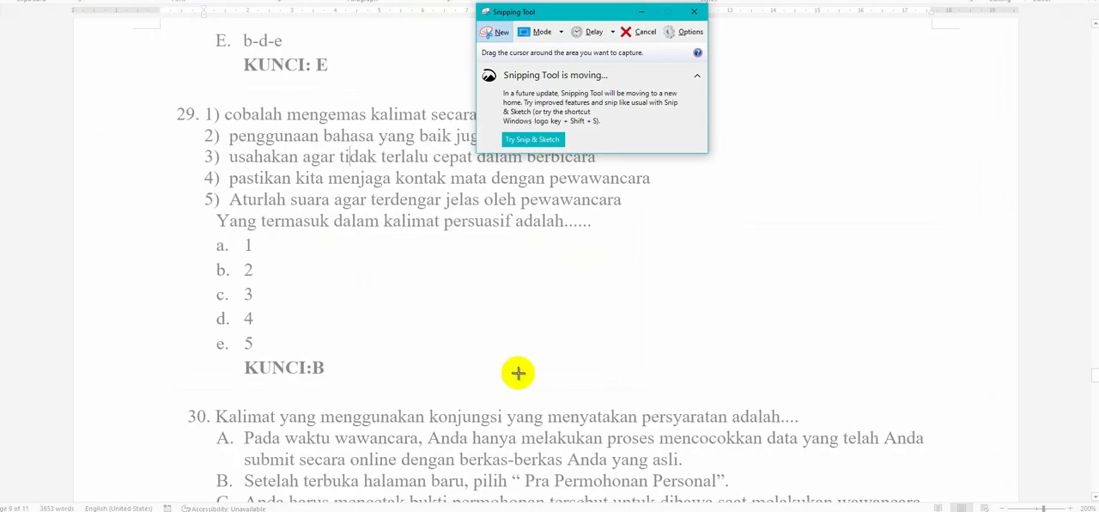
click(646, 32)
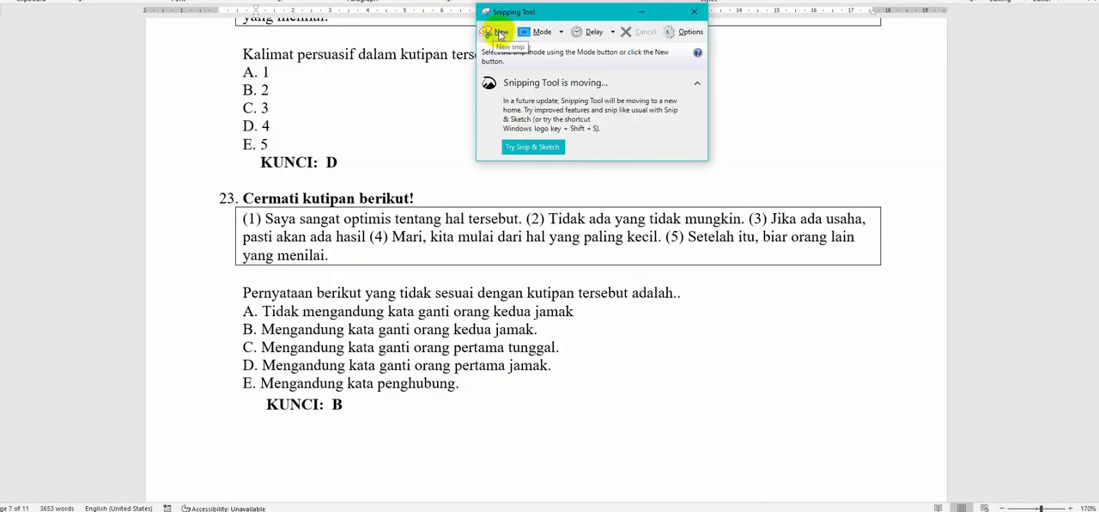
Snip question 23's quotation and statement from the Word document and paste the image into the new question's Input Pertanyaan in the browser.
click(501, 33)
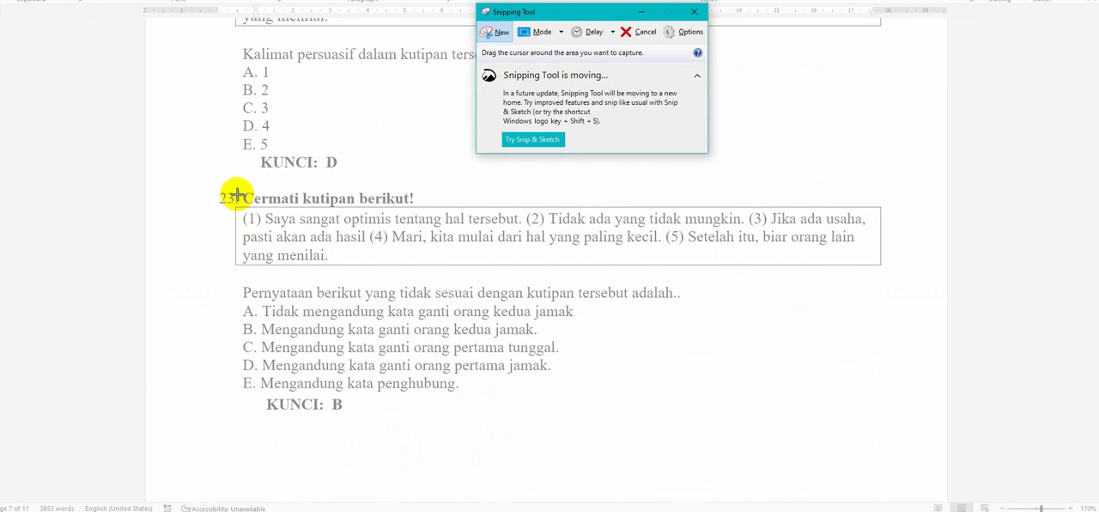
drag(233, 191, 883, 300)
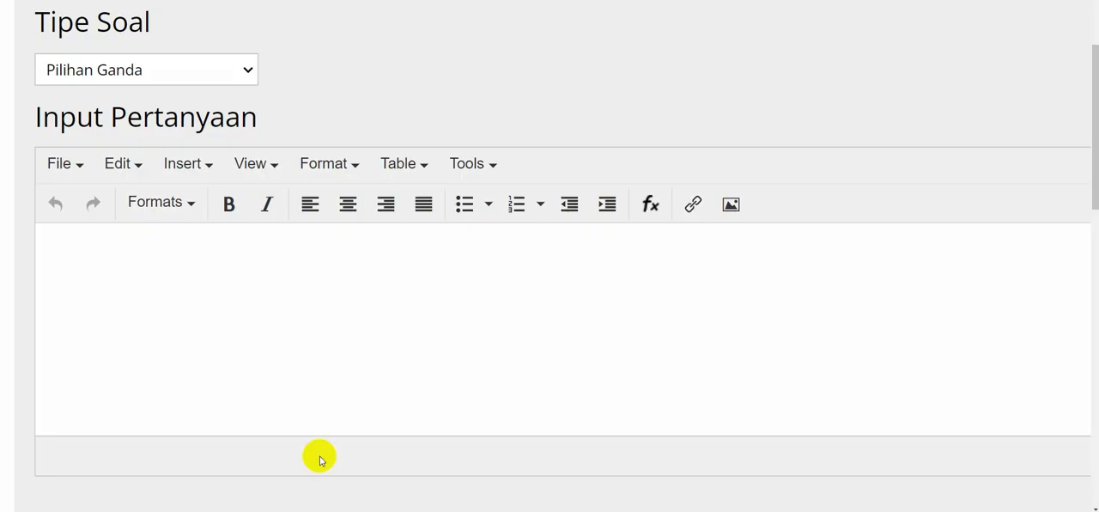
click(355, 307)
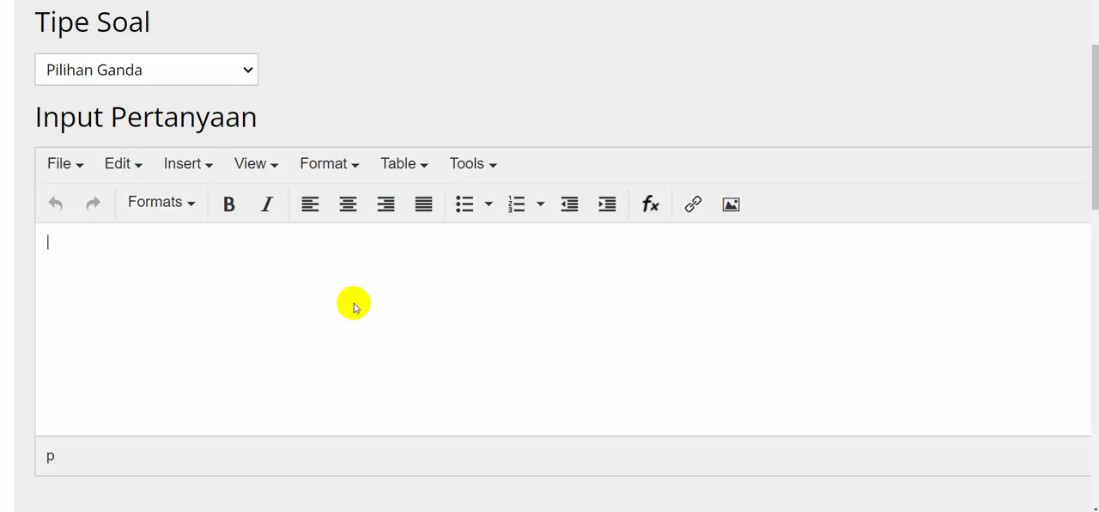
key(ctrl+v)
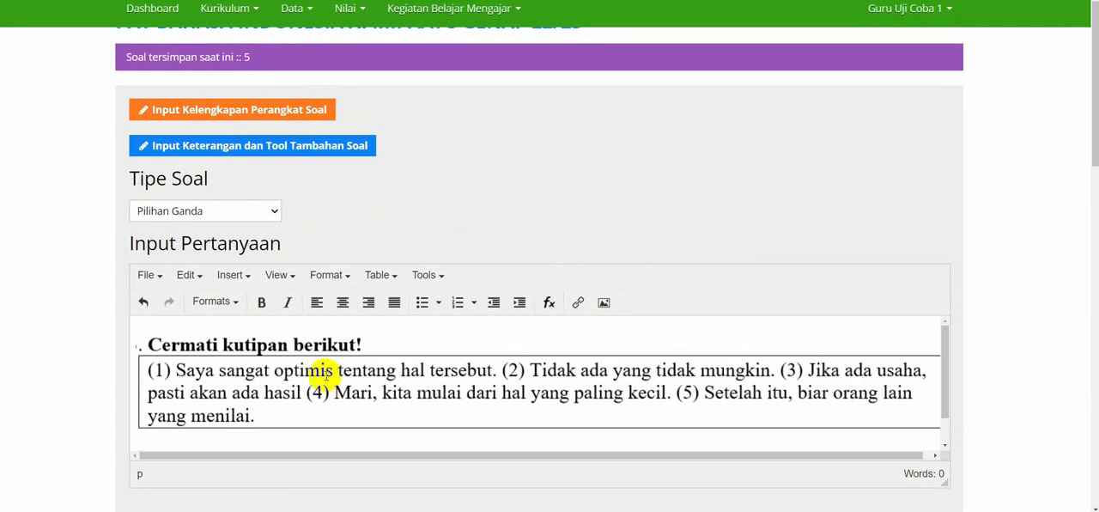
scroll(327, 371, down, 2)
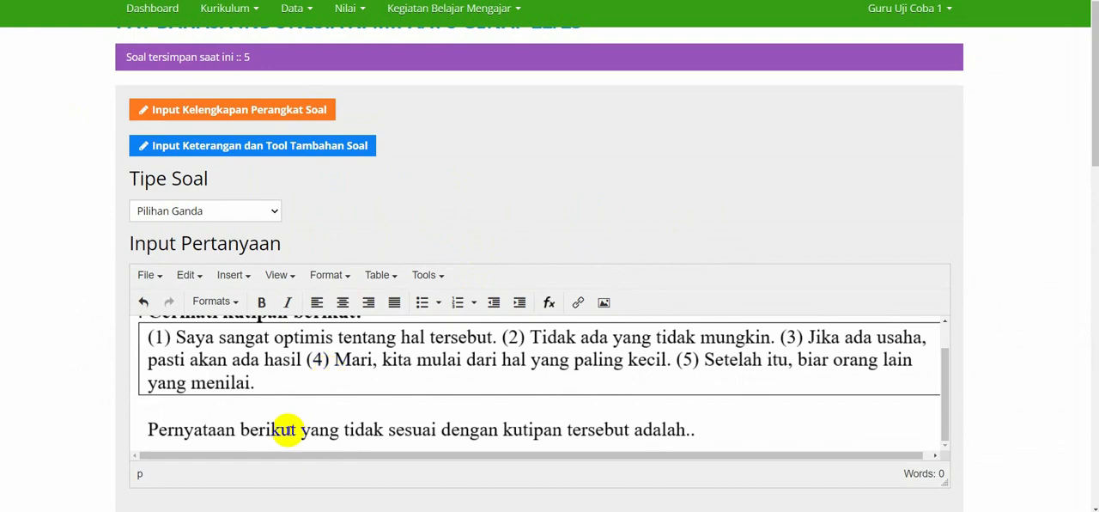
Set Jumlah Pilihan to 5 opsi for the image question and go through the texts of answer options A to D.
scroll(286, 429, down, 4)
click(313, 284)
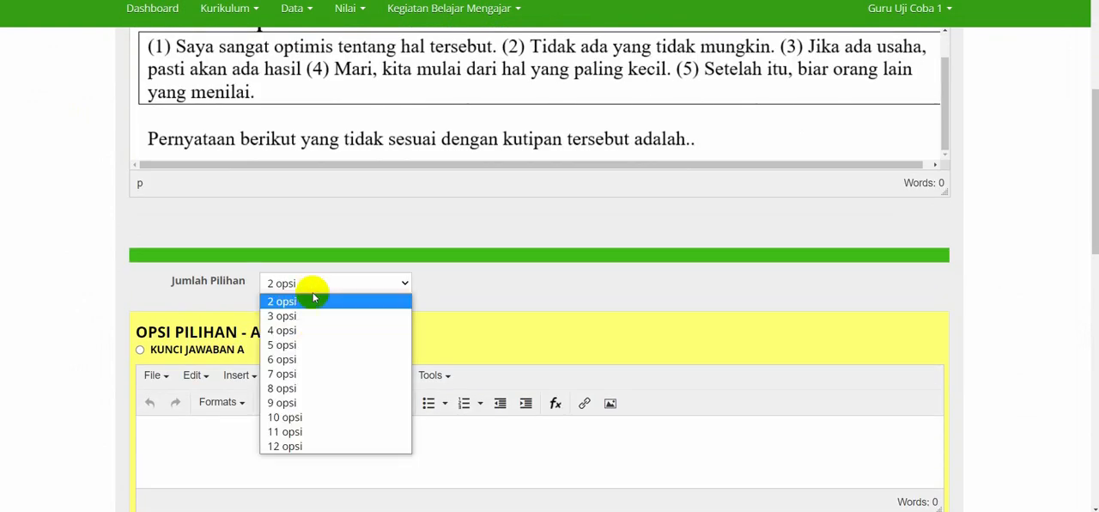
click(300, 344)
scroll(427, 295, down, 1)
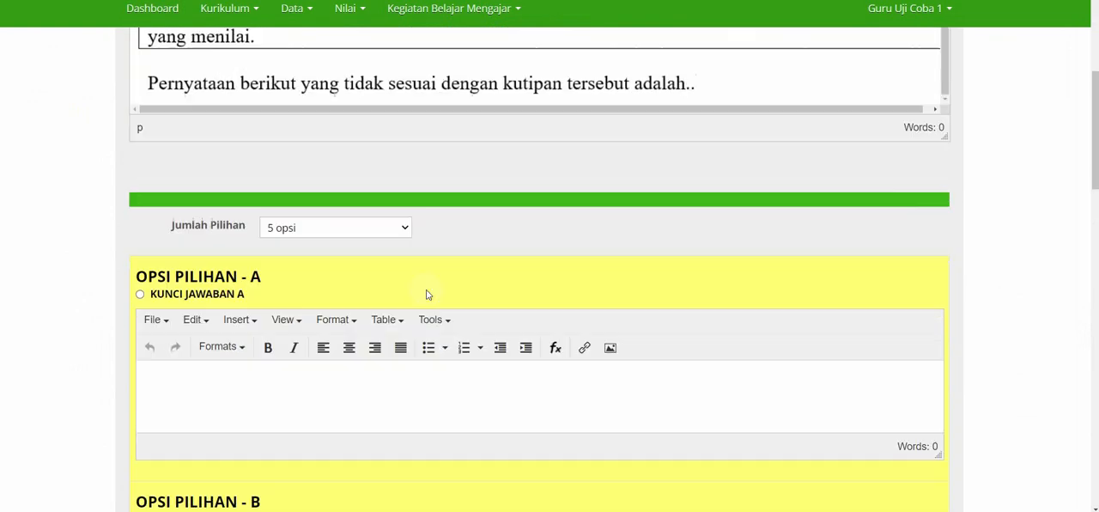
scroll(427, 294, down, 1)
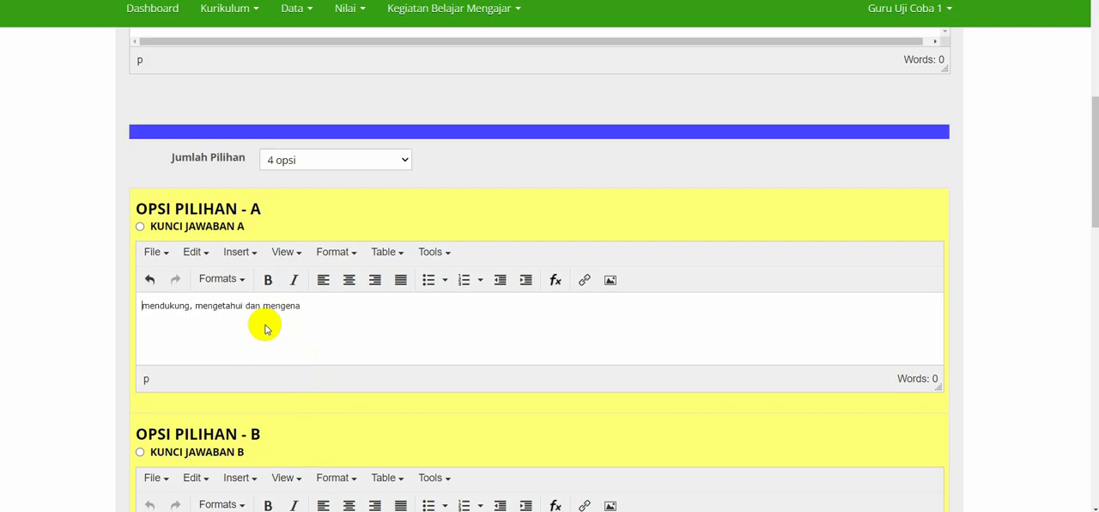
scroll(265, 329, down, 7)
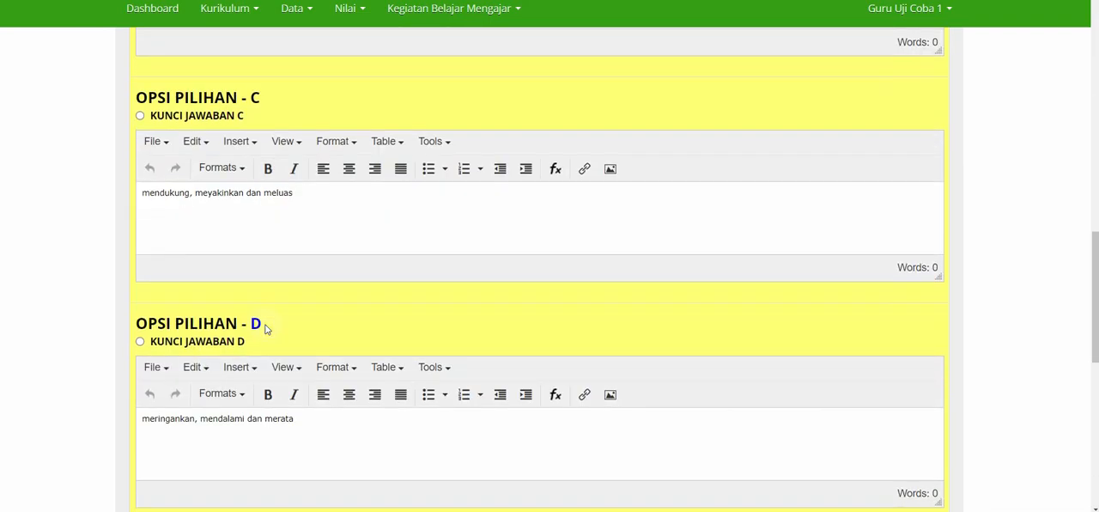
scroll(264, 325, down, 2)
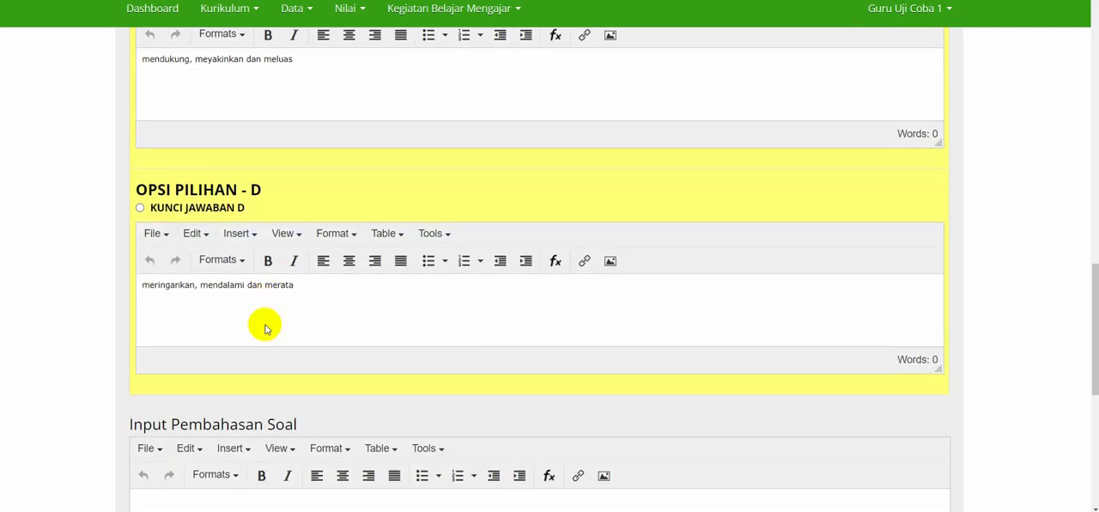
scroll(263, 418, up, 6)
scroll(265, 422, up, 3)
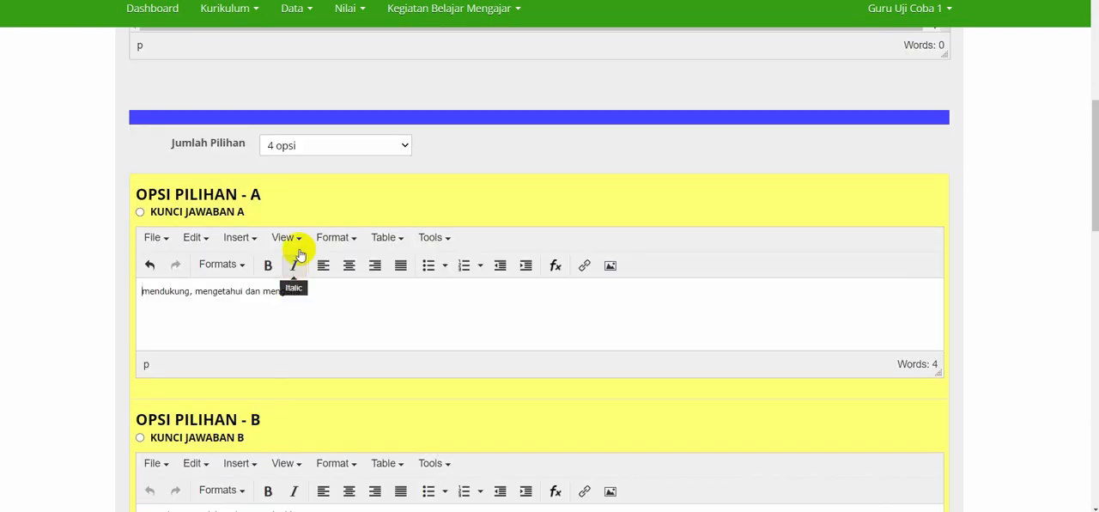
Set Jumlah Pilihan to 5 opsi with the option texts in place and fill option E with "mendalami dan meringankan".
click(315, 148)
click(303, 207)
scroll(302, 206, down, 10)
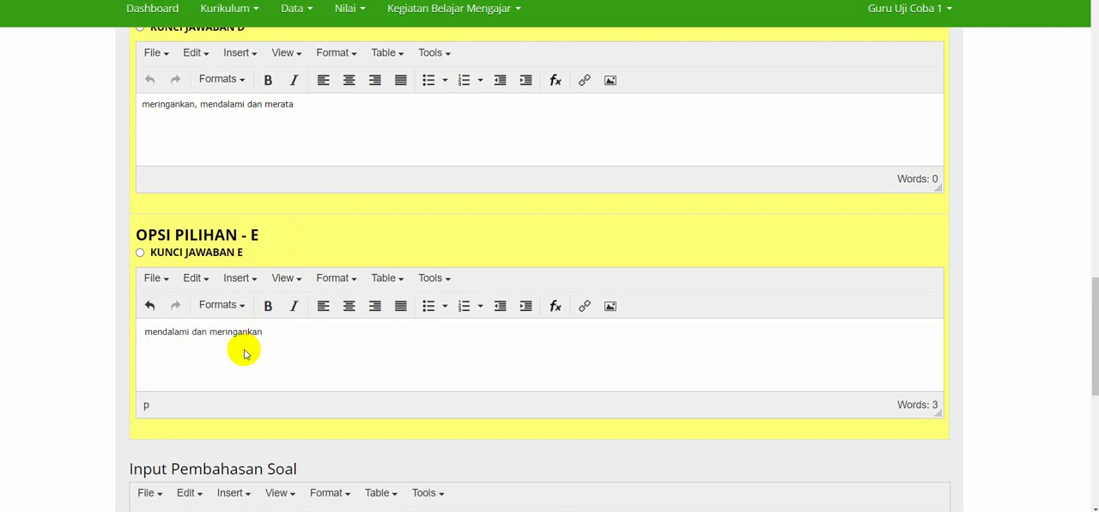
Mark option D as the answer key, save the question with a new form for the following one, and check the saved-question count.
scroll(220, 36, up, 2)
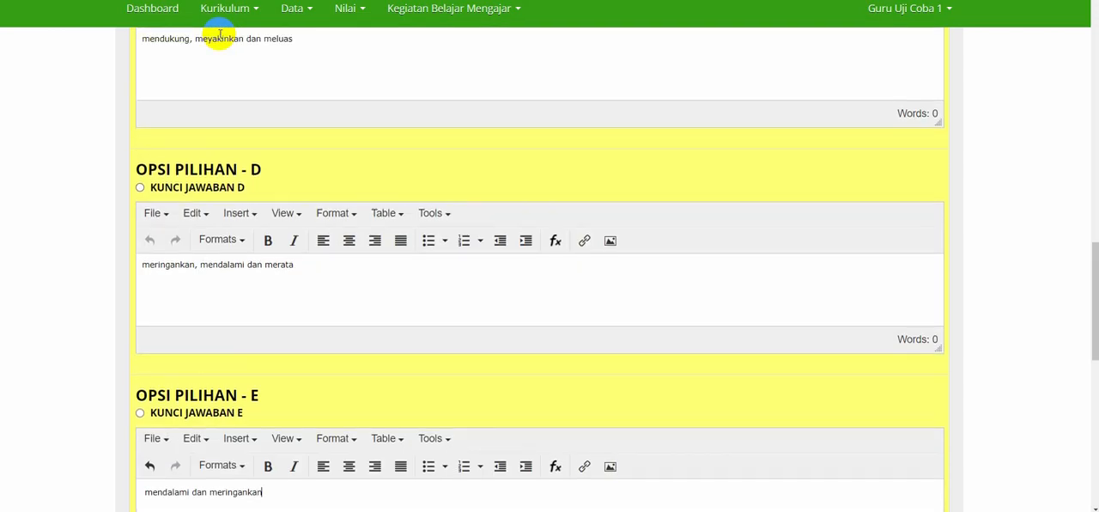
click(203, 188)
scroll(341, 277, down, 8)
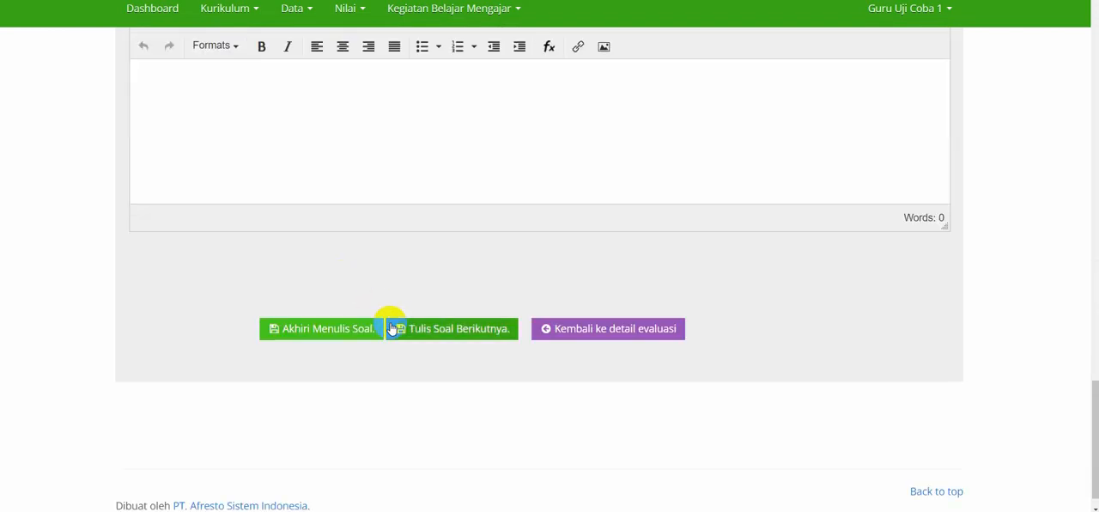
click(417, 341)
drag(127, 162, 249, 163)
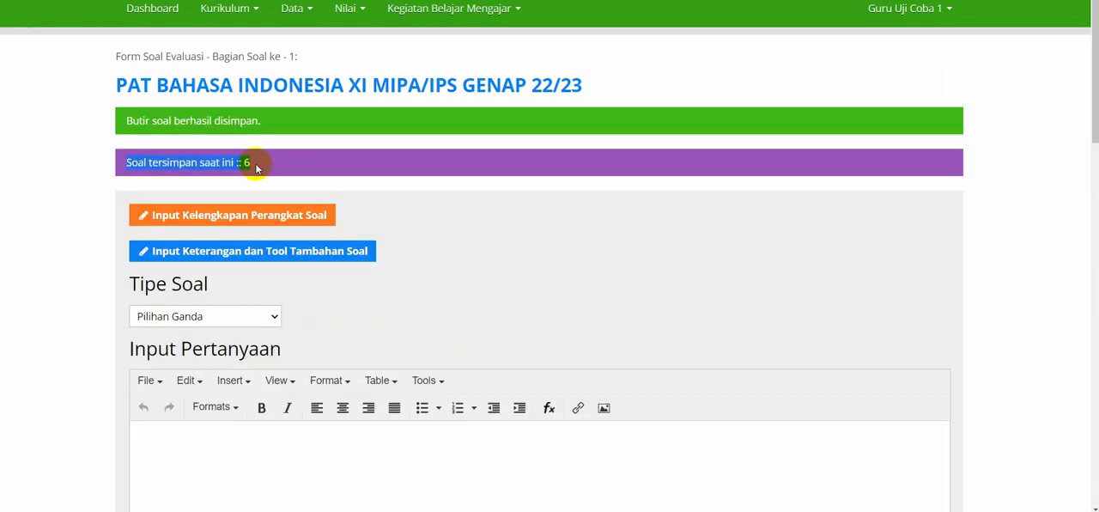
click(304, 152)
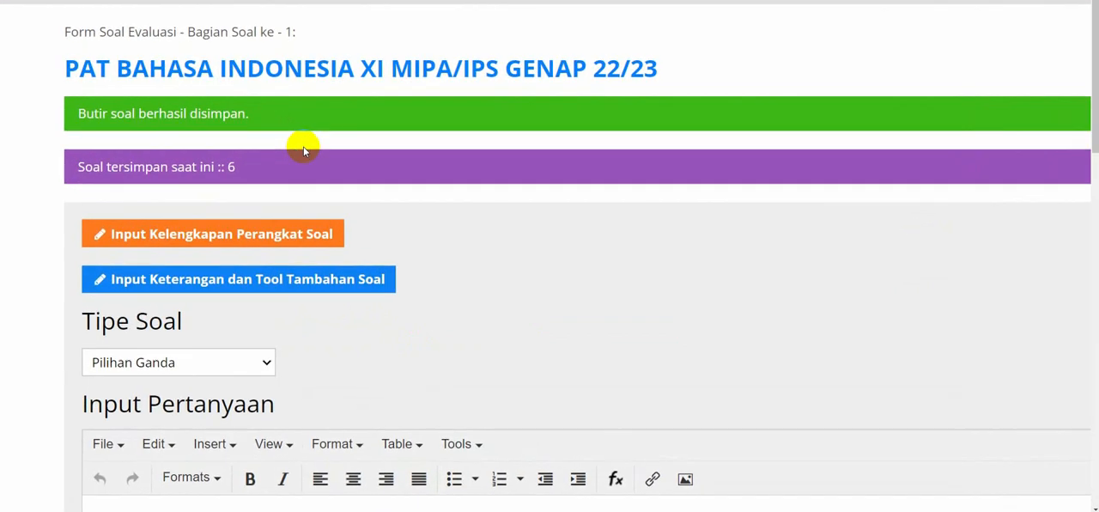
Open the detail page of PAT BAHASA INDONESIA XI MIPA/IPS GENAP 22/23 and browse its saved questions 1 to 6.
click(331, 68)
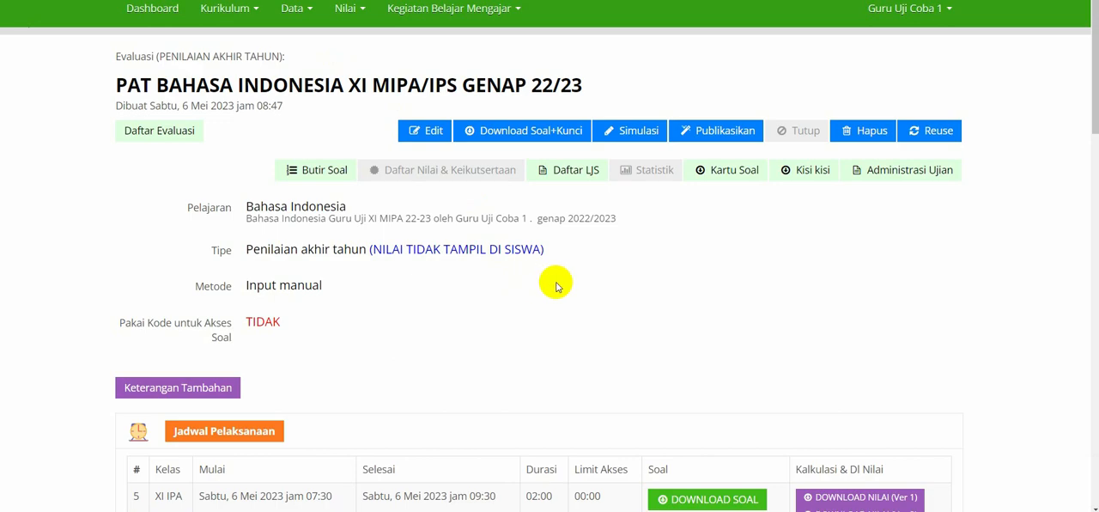
scroll(502, 255, down, 5)
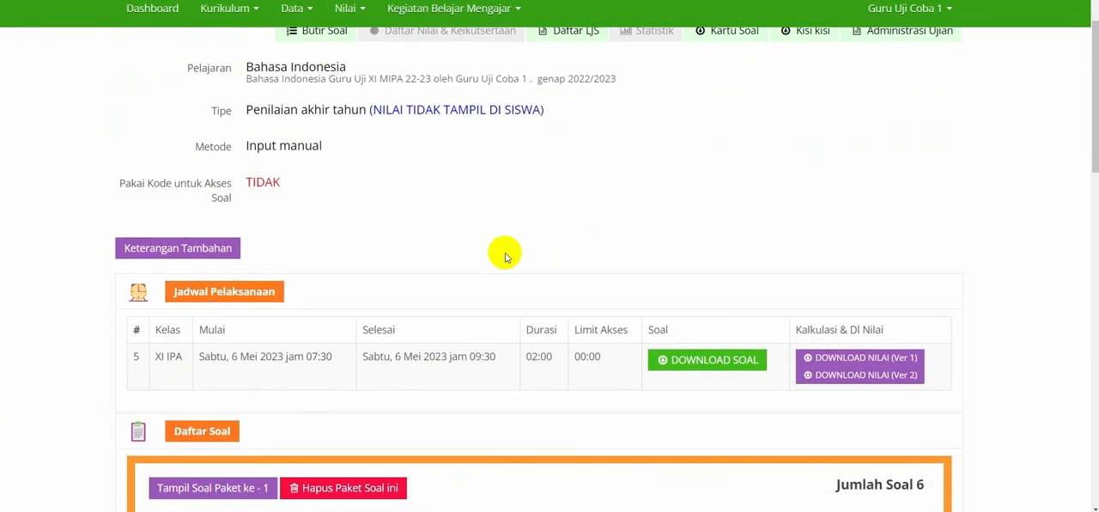
scroll(505, 256, down, 2)
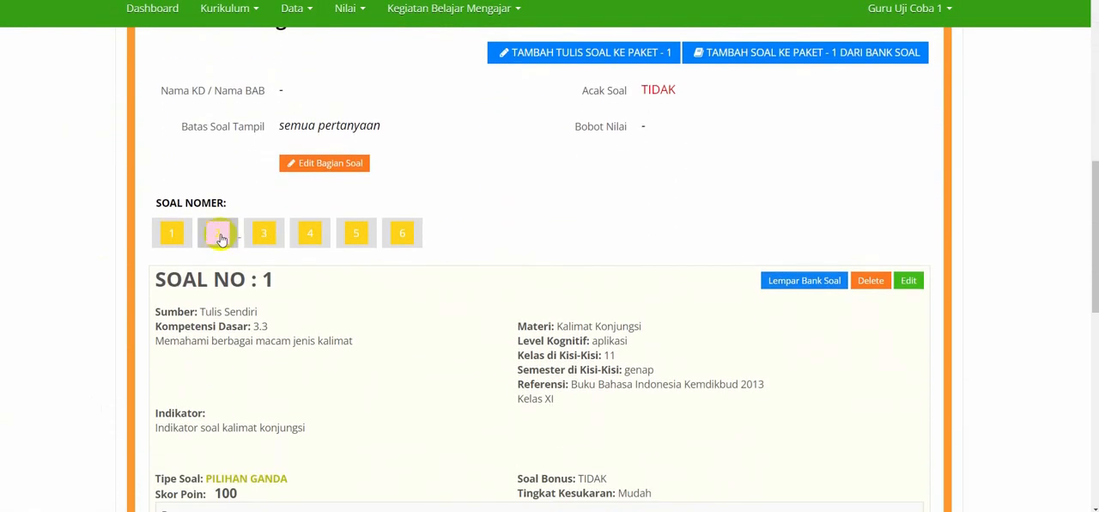
click(172, 237)
click(209, 163)
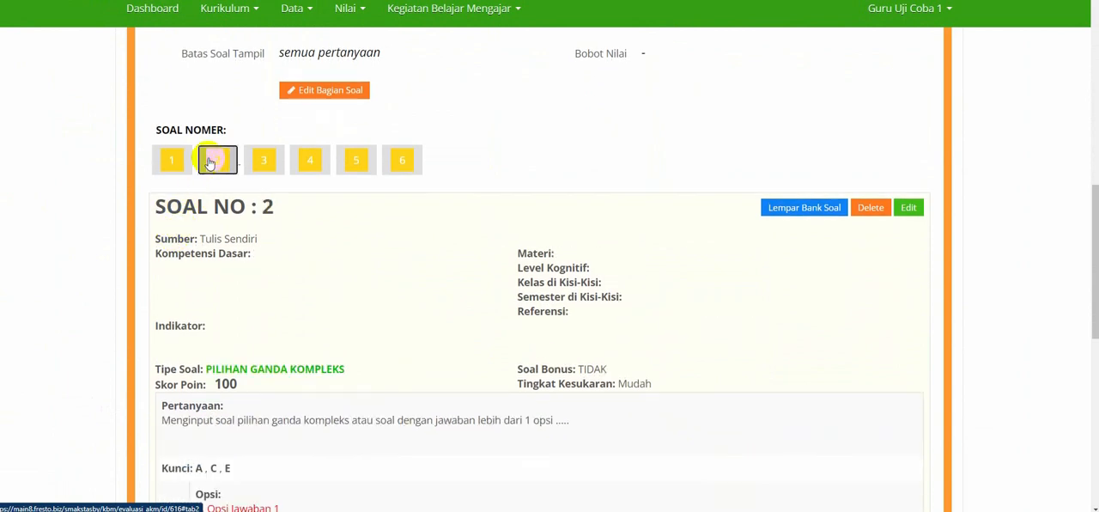
click(256, 164)
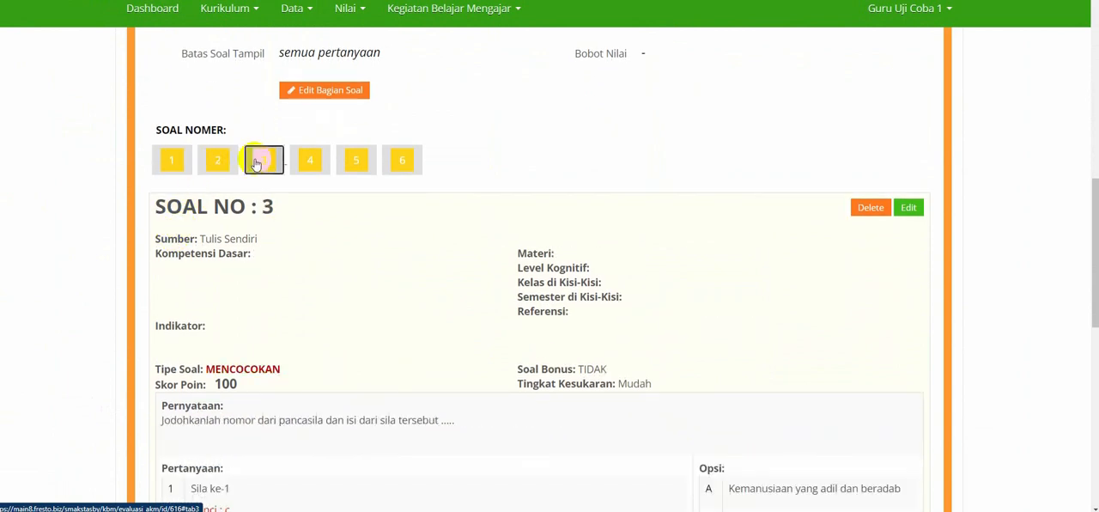
click(308, 162)
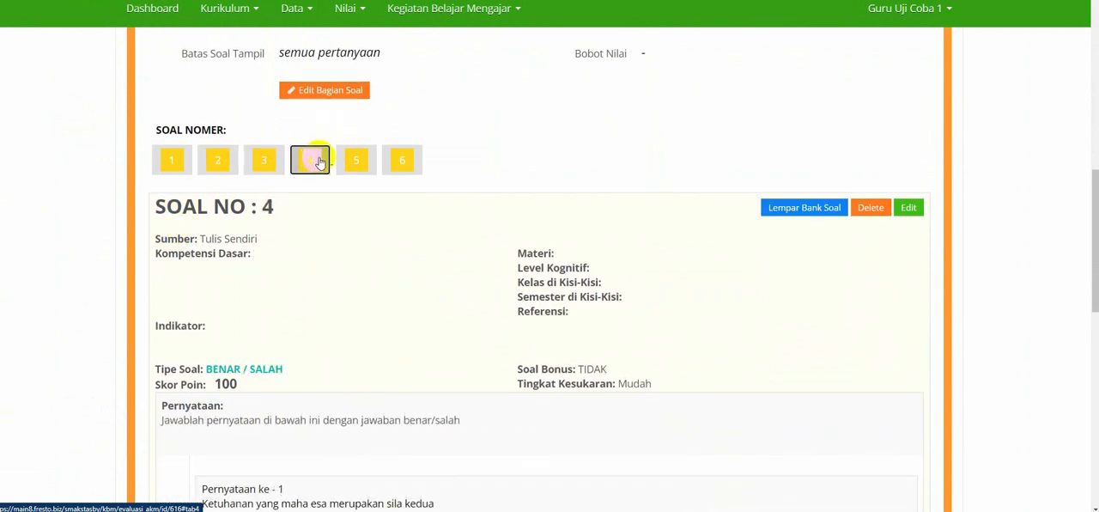
click(357, 163)
click(401, 164)
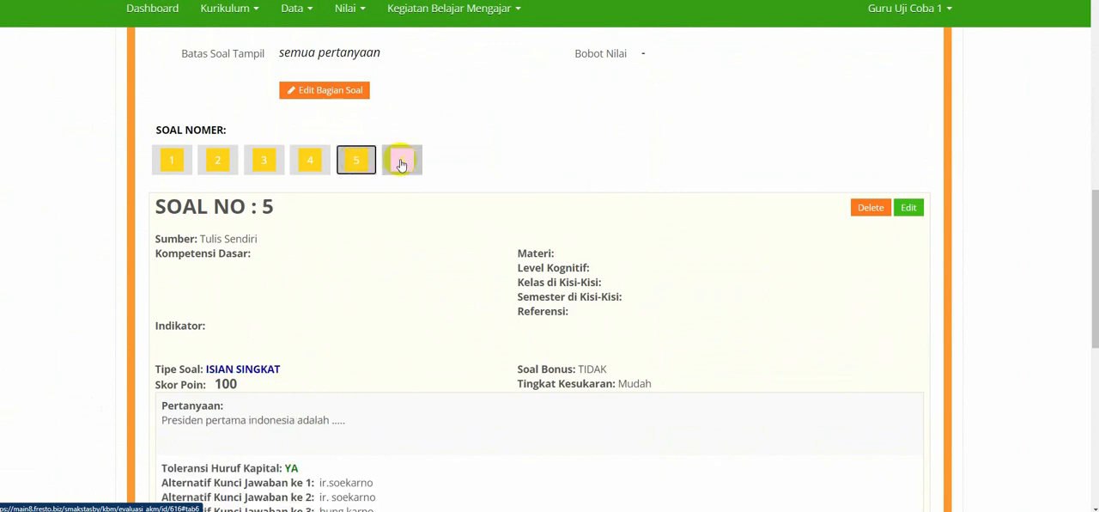
Revisit questions 2 to 4 and inspect the options and answer key of complex multiple-choice question 2.
click(221, 164)
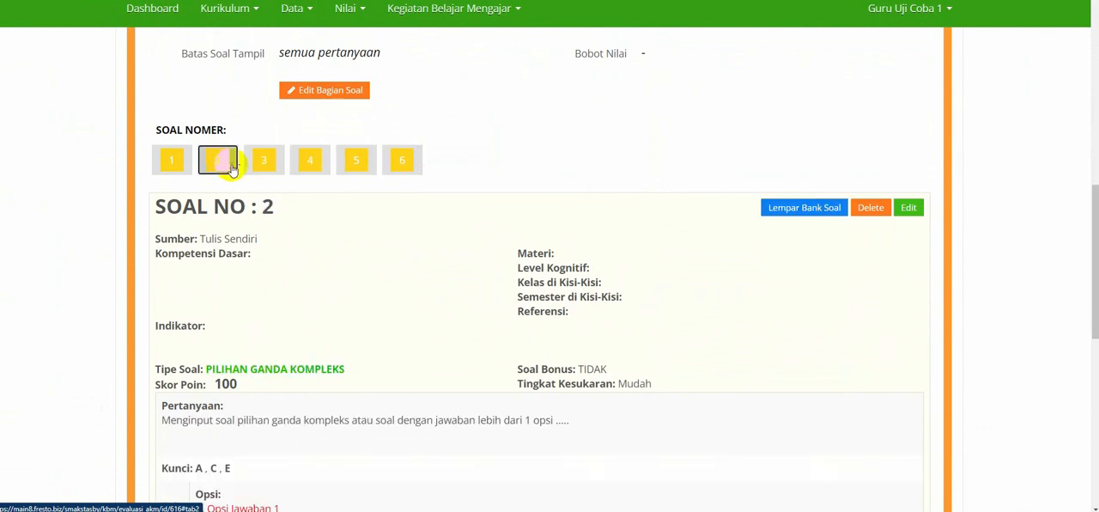
click(263, 165)
click(305, 164)
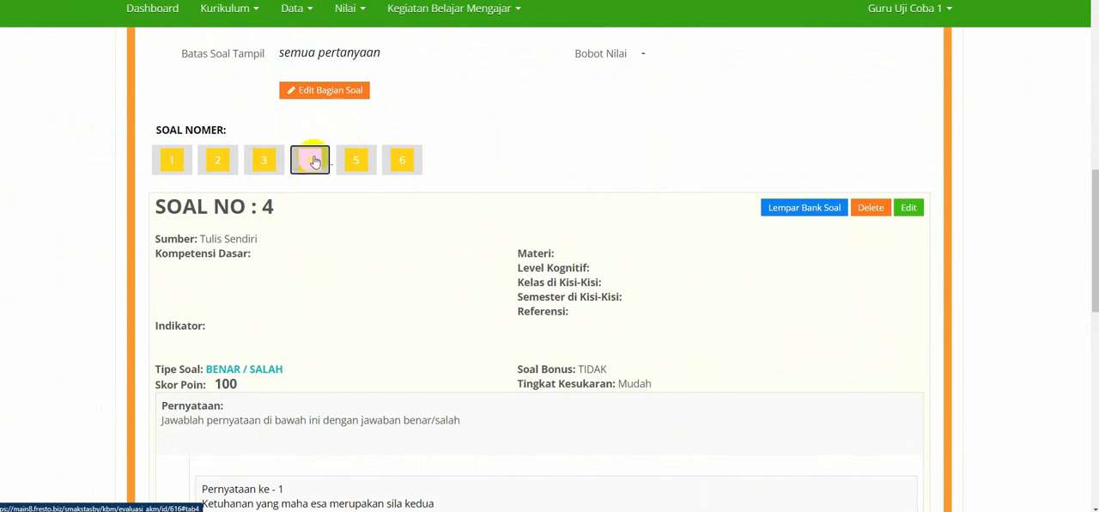
click(218, 161)
scroll(251, 275, down, 2)
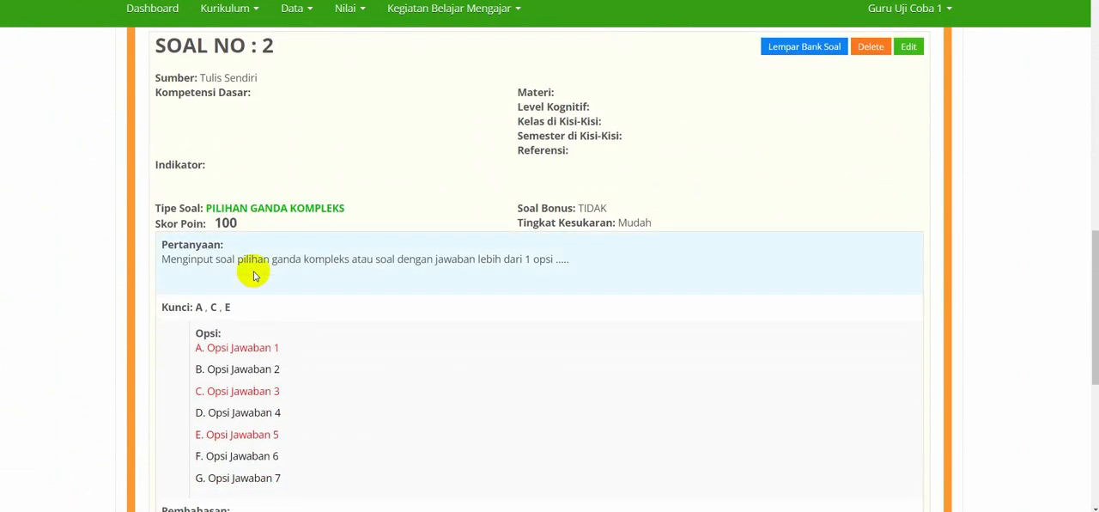
scroll(253, 275, up, 2)
Examine matching question 3, comparing the keys of Sila ke-2 and Sila ke-3 with their options.
click(267, 140)
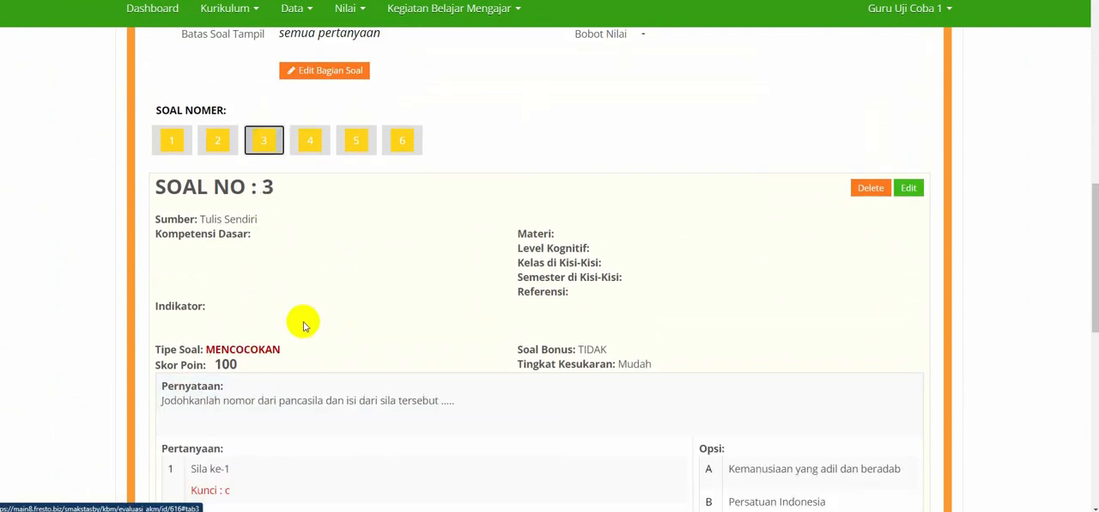
scroll(301, 323, down, 3)
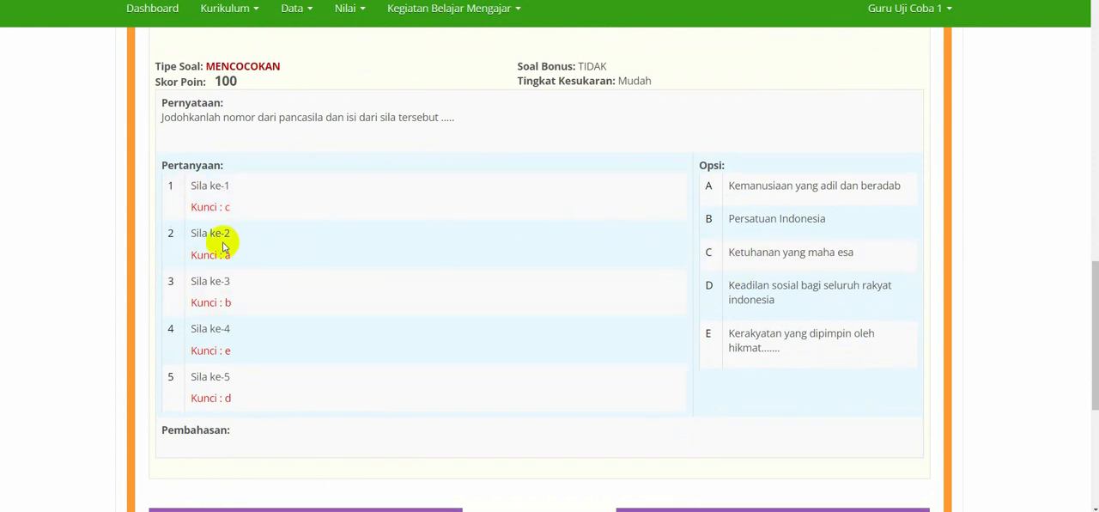
triple_click(240, 245)
click(776, 190)
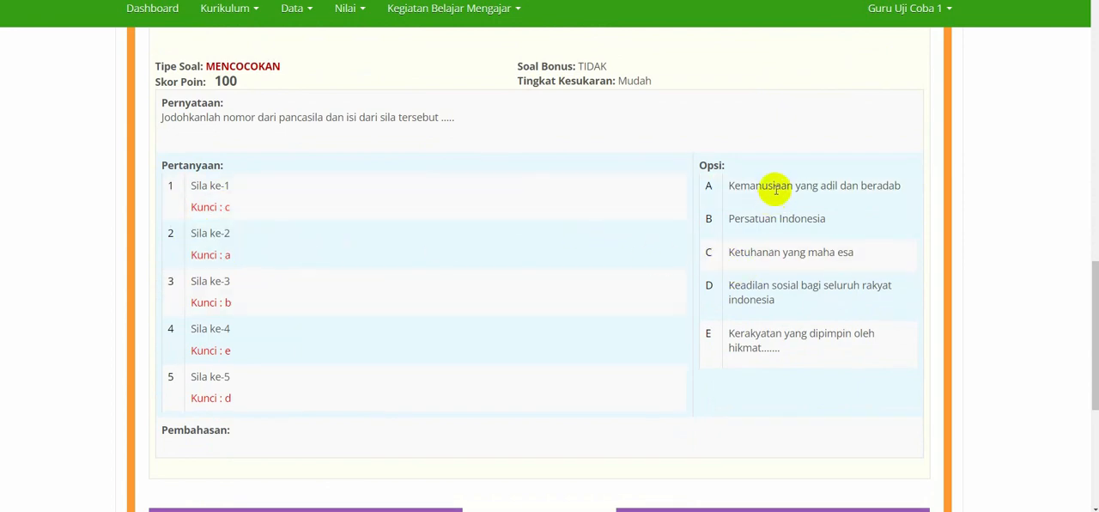
triple_click(206, 292)
click(740, 213)
scroll(462, 236, up, 2)
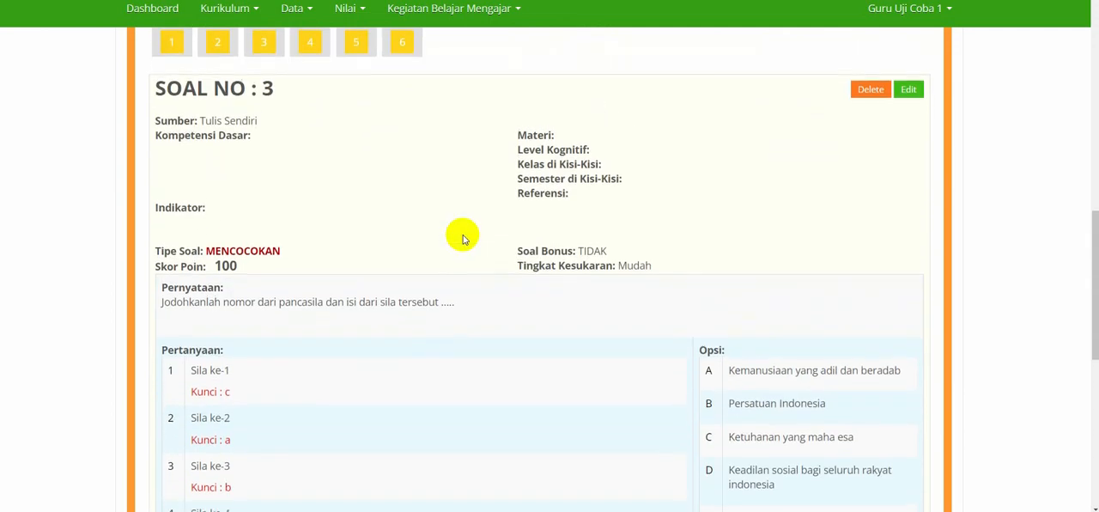
scroll(462, 235, up, 1)
Examine the five statements of true/false question 4 and their Hasil Pernyataan values.
click(353, 108)
click(309, 108)
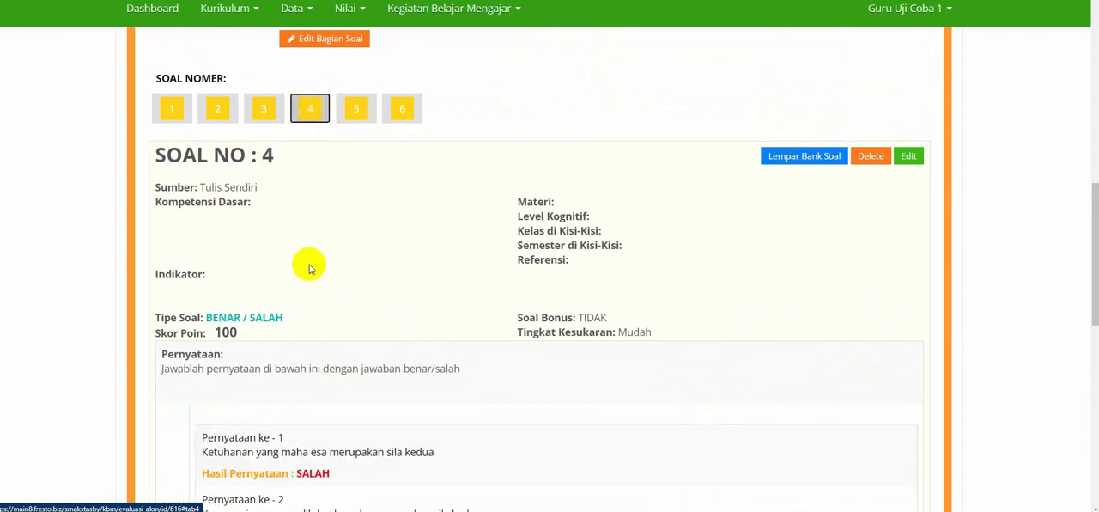
scroll(309, 268, down, 3)
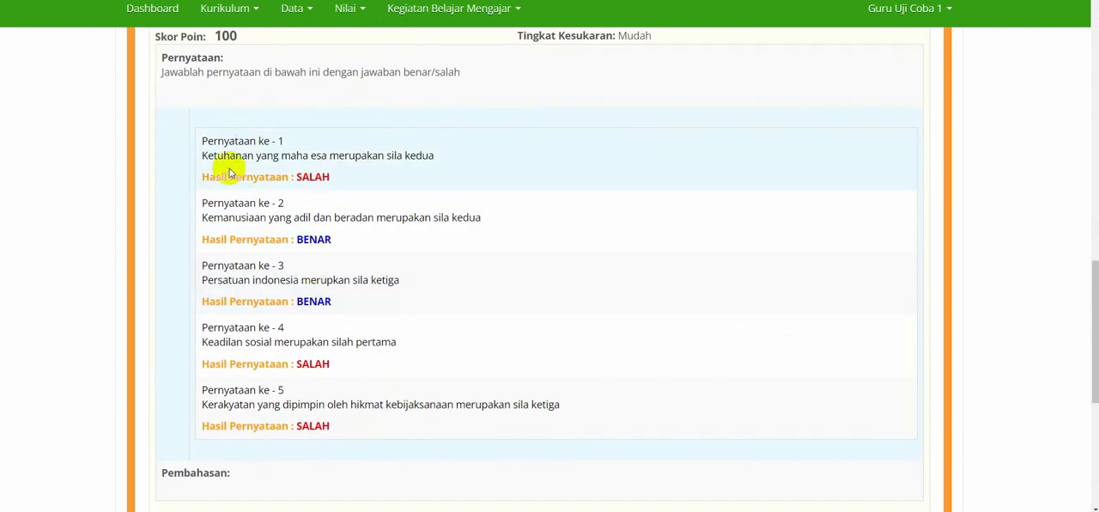
drag(202, 140, 361, 432)
click(362, 435)
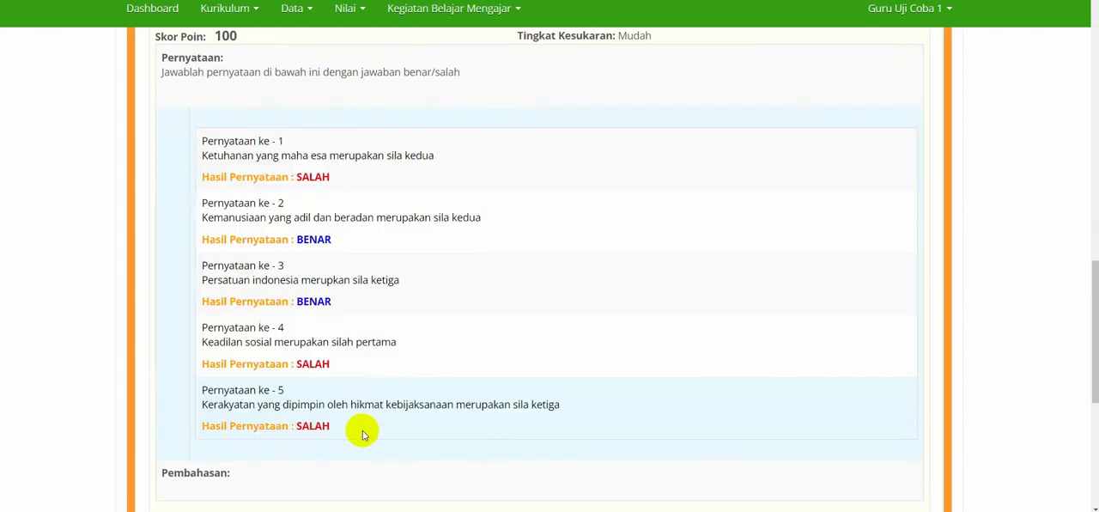
scroll(362, 434, up, 3)
Review short-answer question 5 with its alternative answer keys and return to question 2.
click(357, 117)
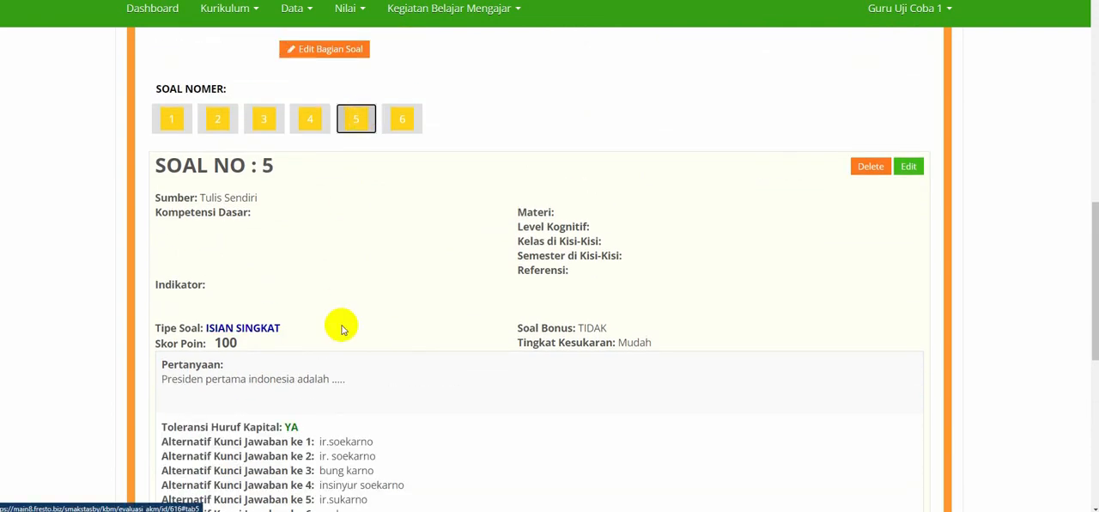
scroll(342, 329, down, 2)
scroll(301, 313, up, 2)
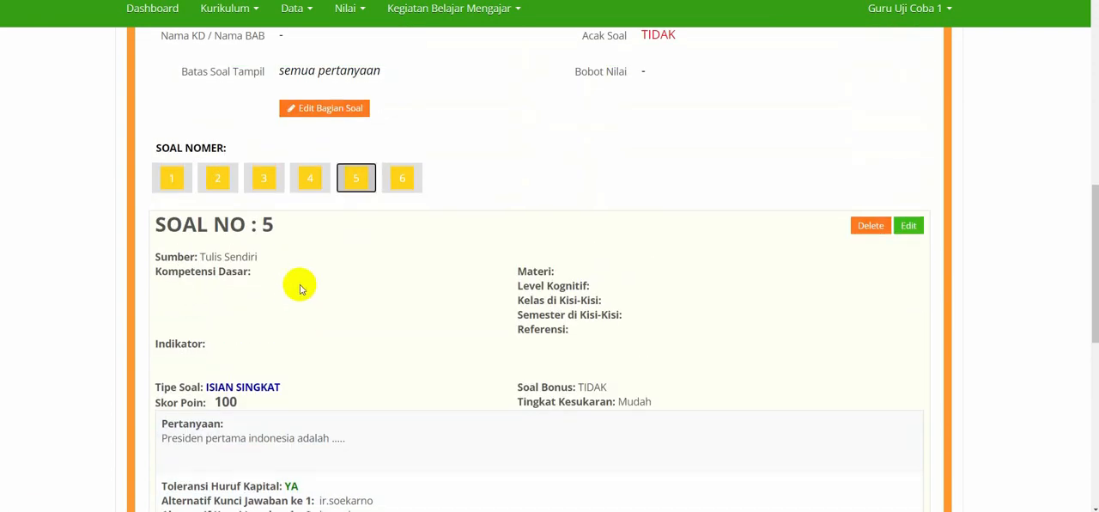
scroll(301, 288, down, 1)
click(214, 71)
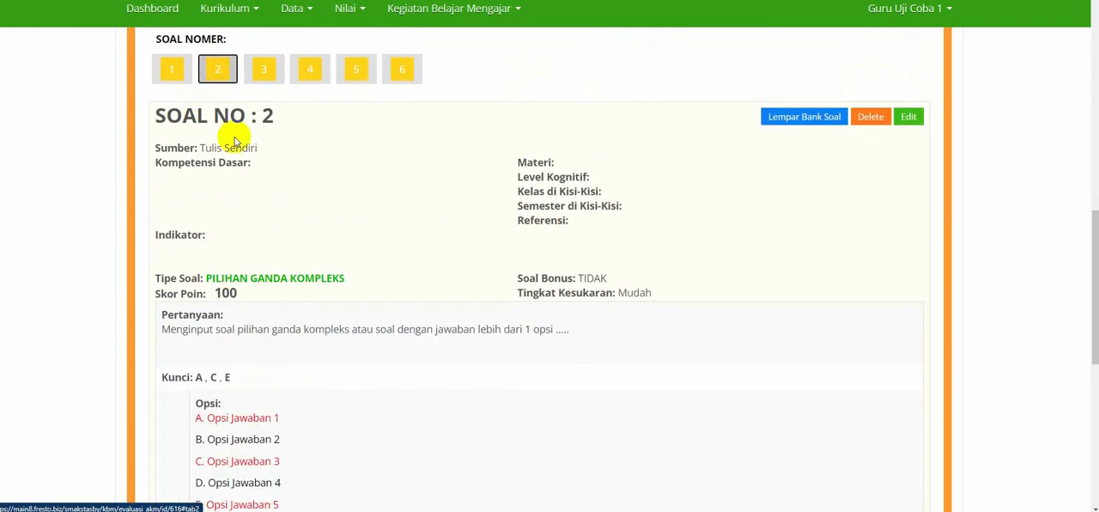
Finish viewing question 2 and open the evaluation's question cards (Kartu Soal).
scroll(272, 262, down, 1)
scroll(275, 264, up, 1)
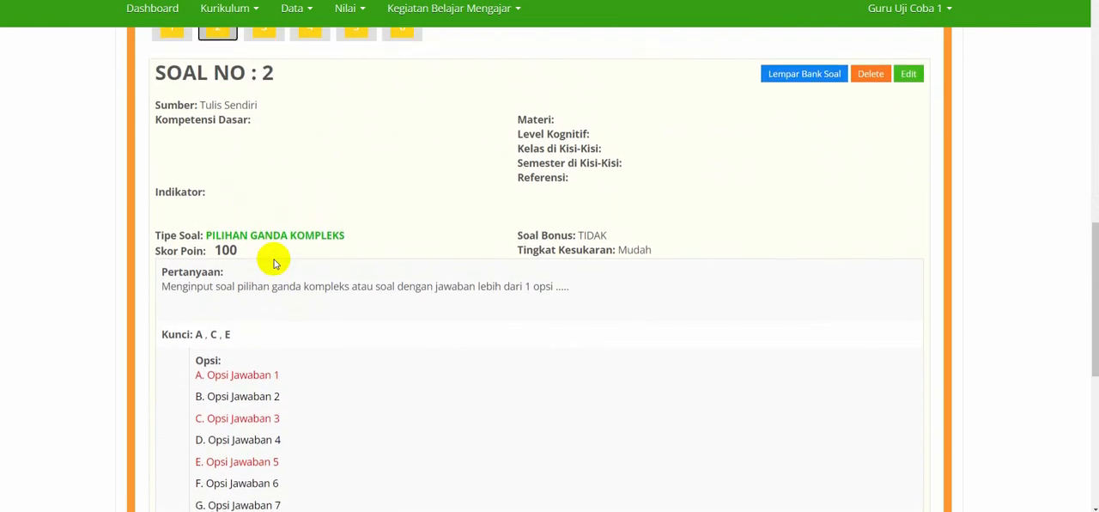
scroll(275, 262, up, 2)
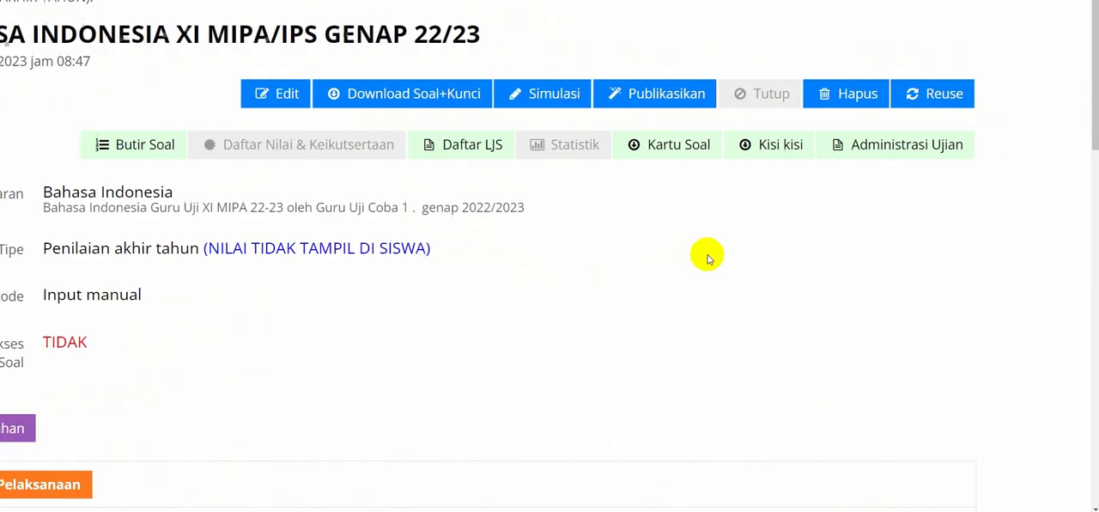
click(661, 157)
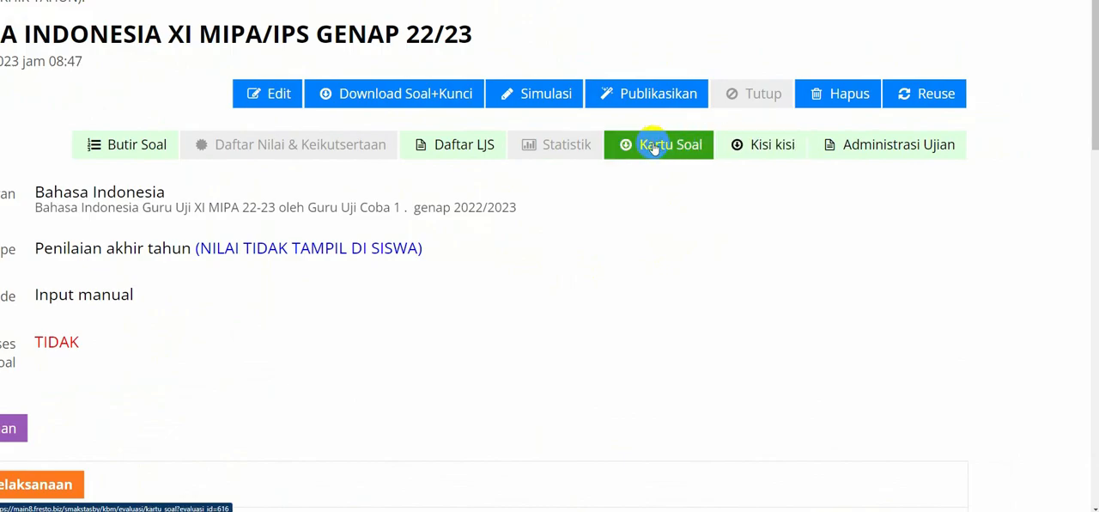
click(653, 146)
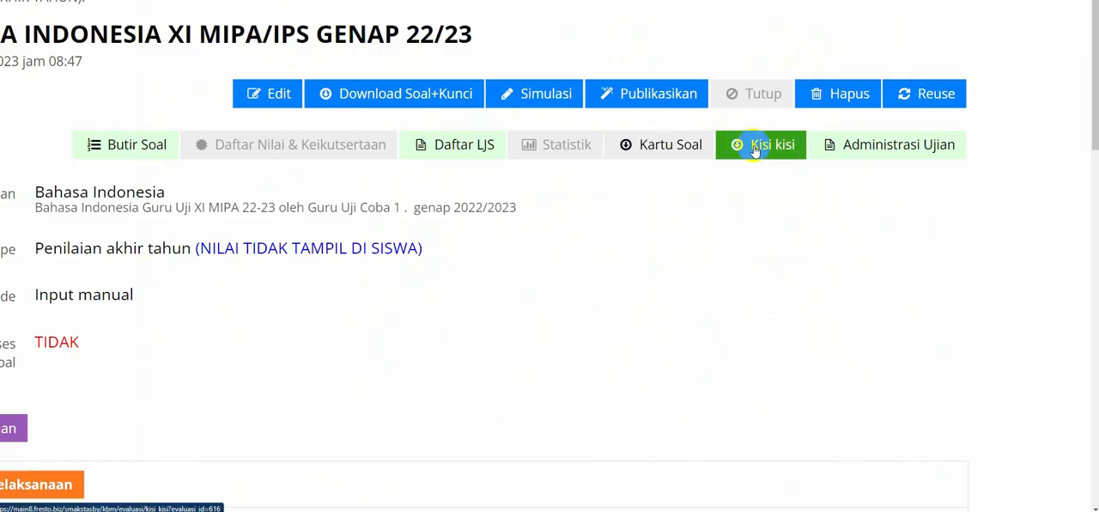
Open the evaluation's Kisi-kisi document and examine the row for question 1, from Kompetensi Dasar to Nomor Soal.
click(769, 148)
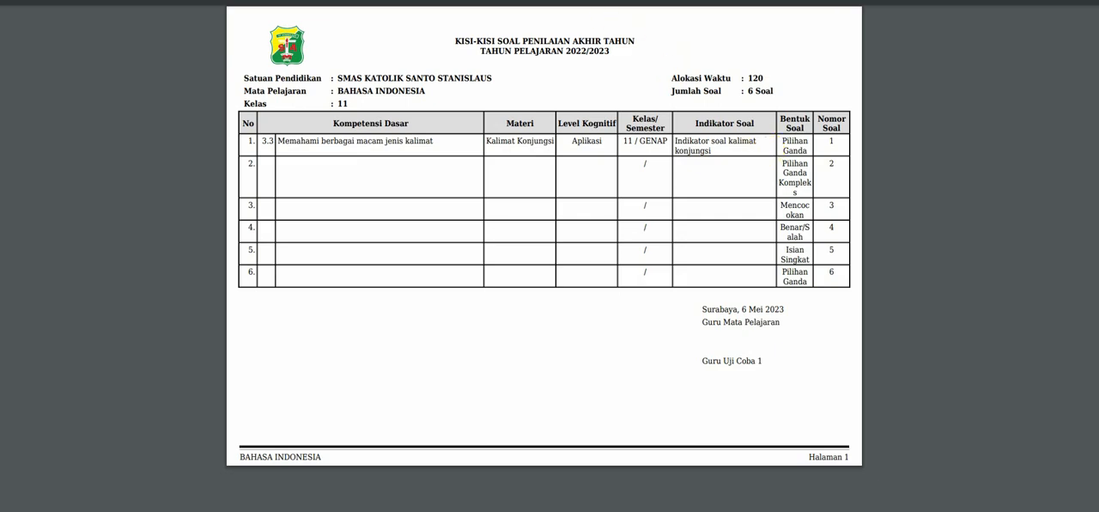
click(573, 2)
click(574, 2)
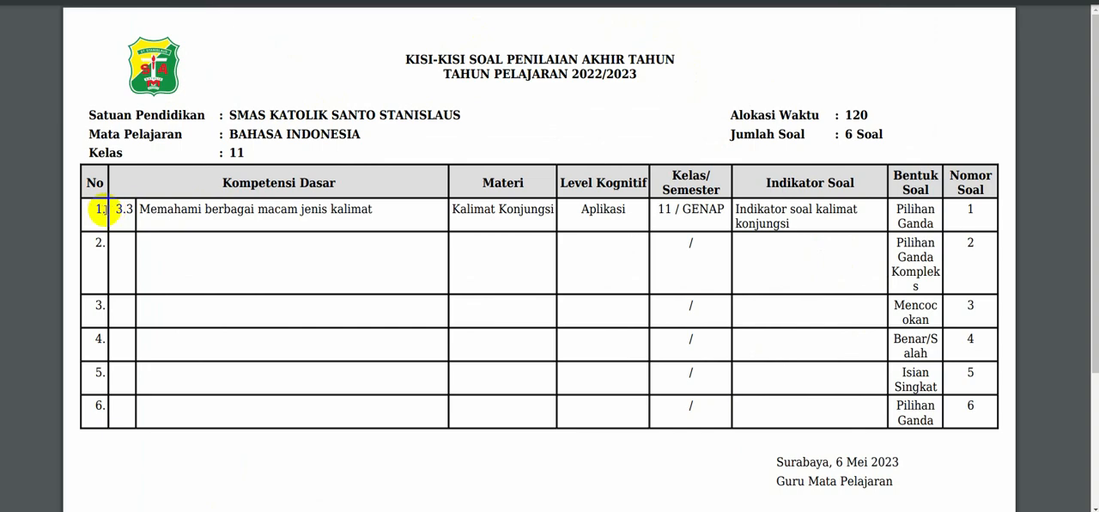
drag(111, 210, 970, 208)
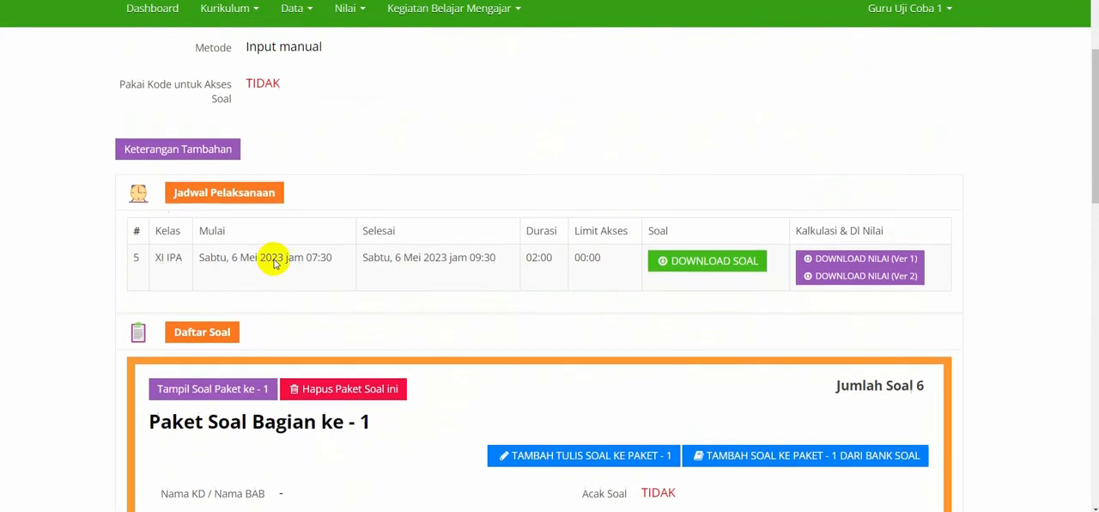
scroll(275, 264, up, 3)
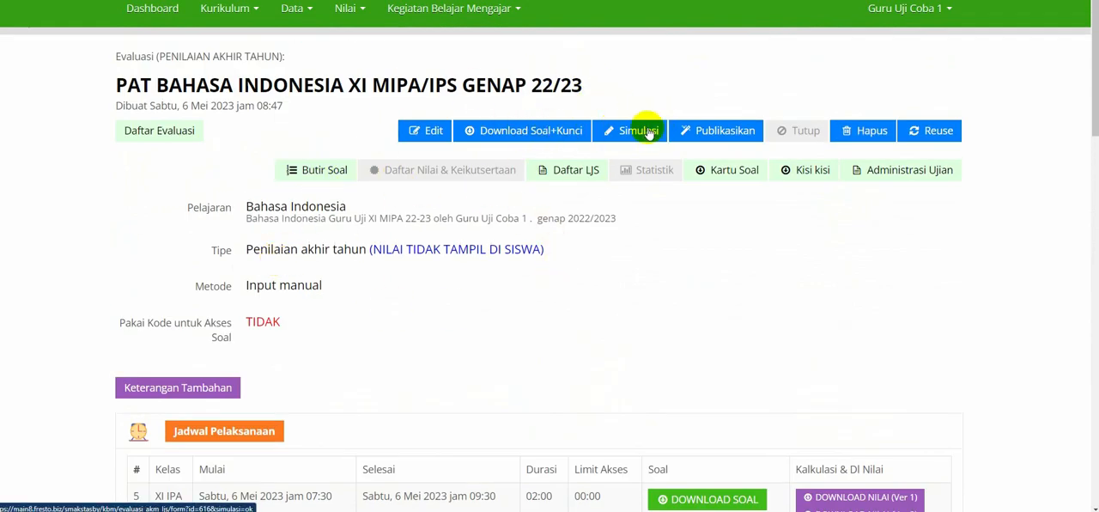
Open the combined question and answer key document and review the questions with their keys at an enlarged view.
click(544, 132)
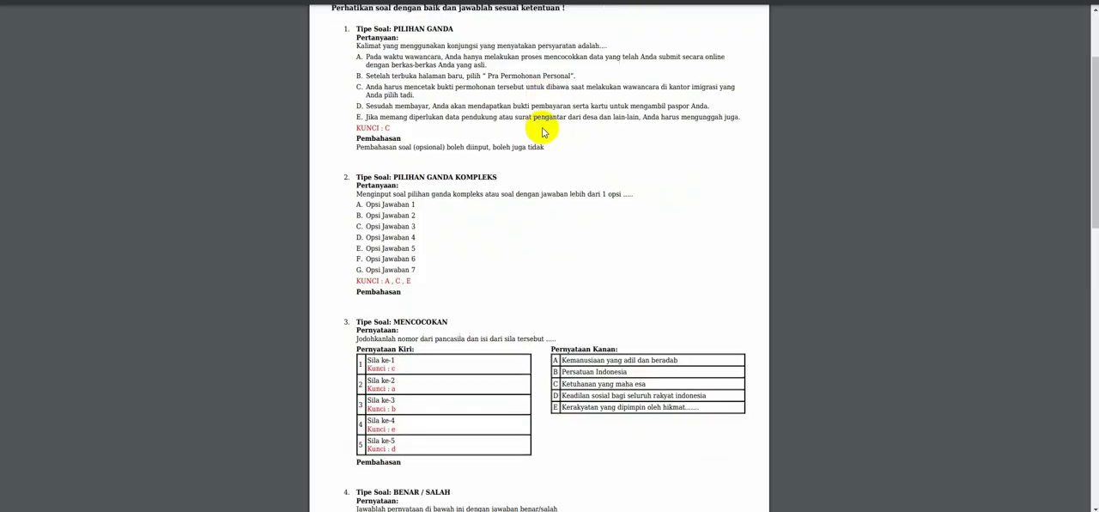
scroll(544, 131, down, 2)
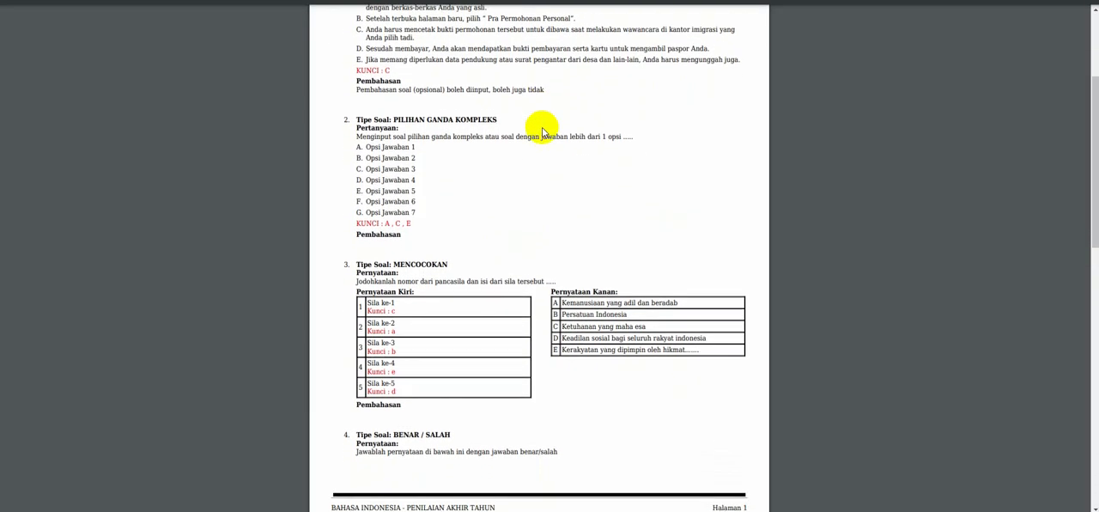
key(ctrl+plus)
key(ctrl+plus)
key(ctrl+plus)
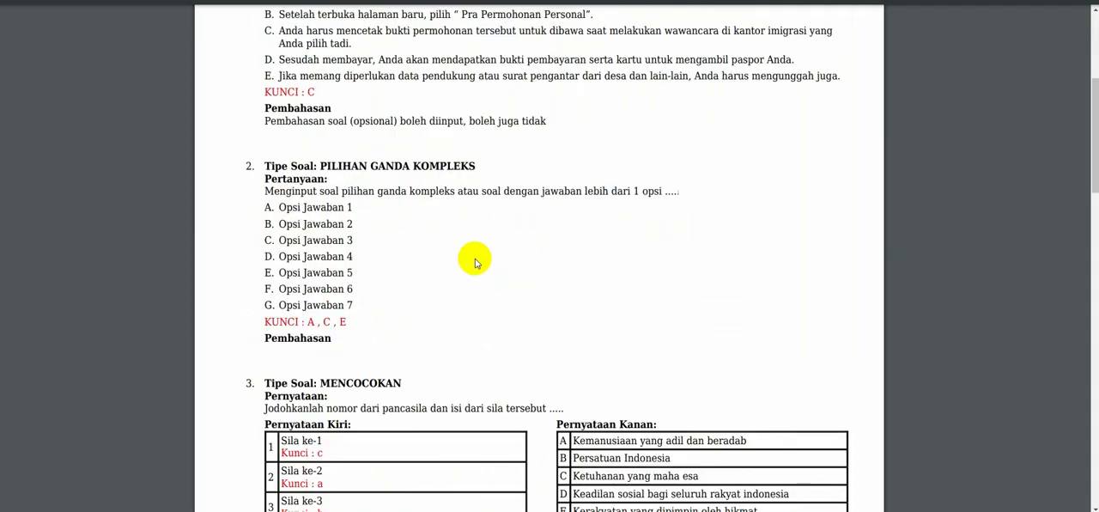
scroll(475, 259, down, 1)
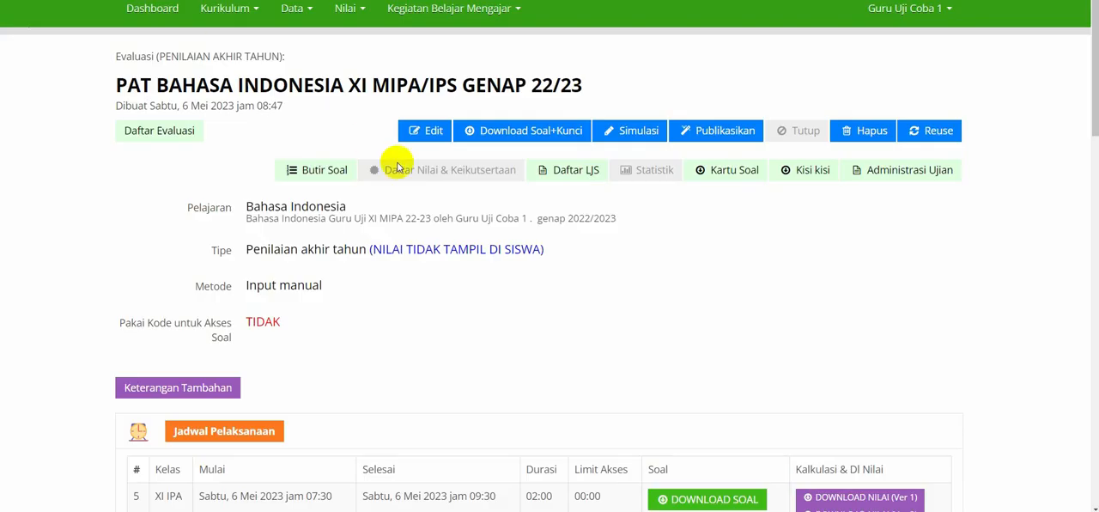
Start the evaluation simulation, look through questions 1 to 3 and return to question 1.
click(631, 134)
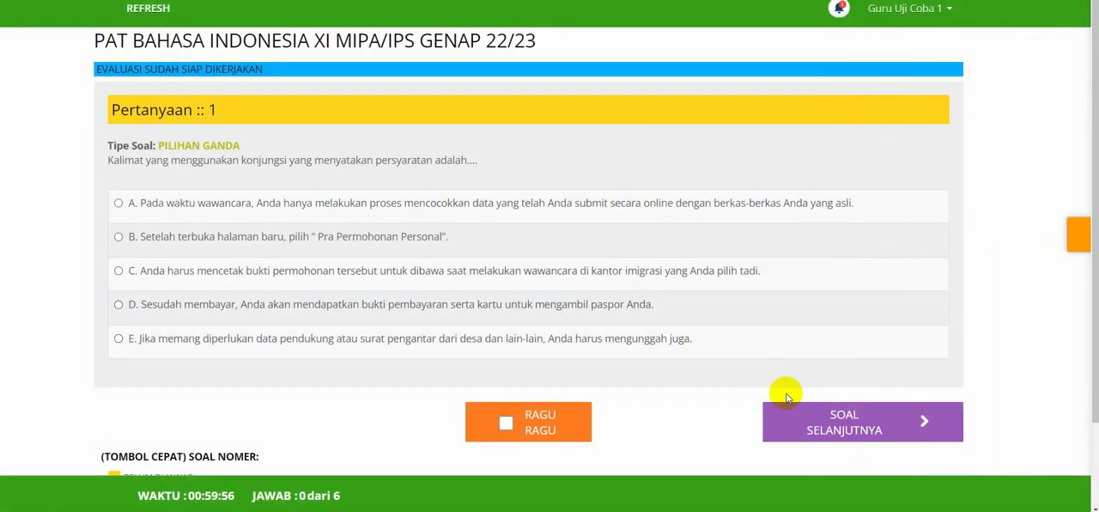
click(808, 417)
scroll(811, 416, down, 1)
scroll(811, 417, down, 1)
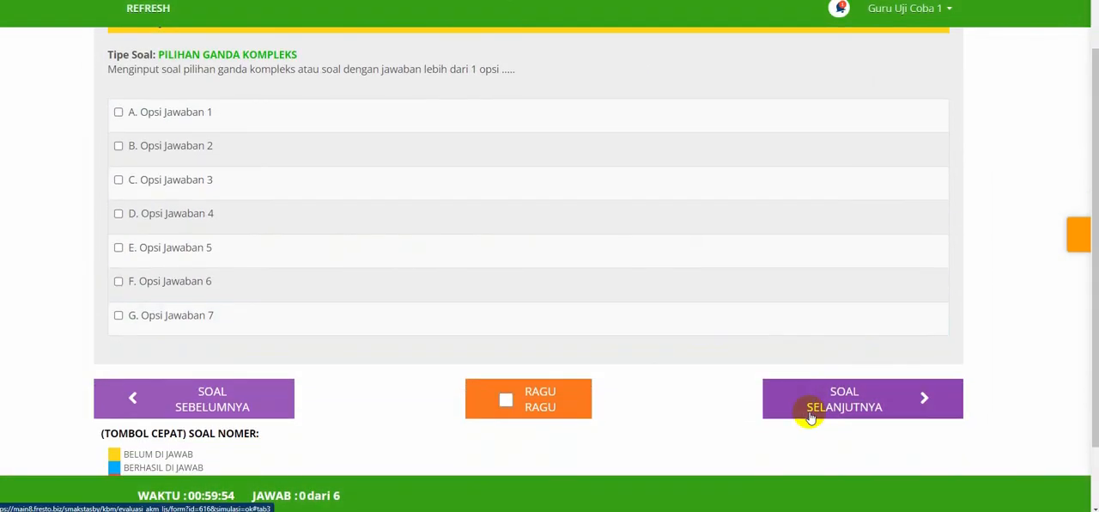
click(838, 396)
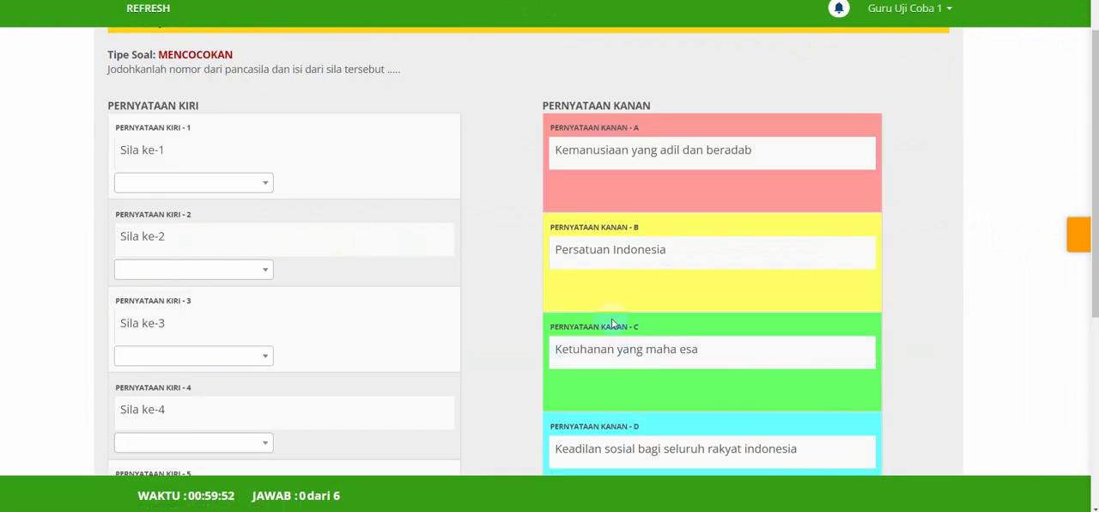
scroll(192, 270, down, 5)
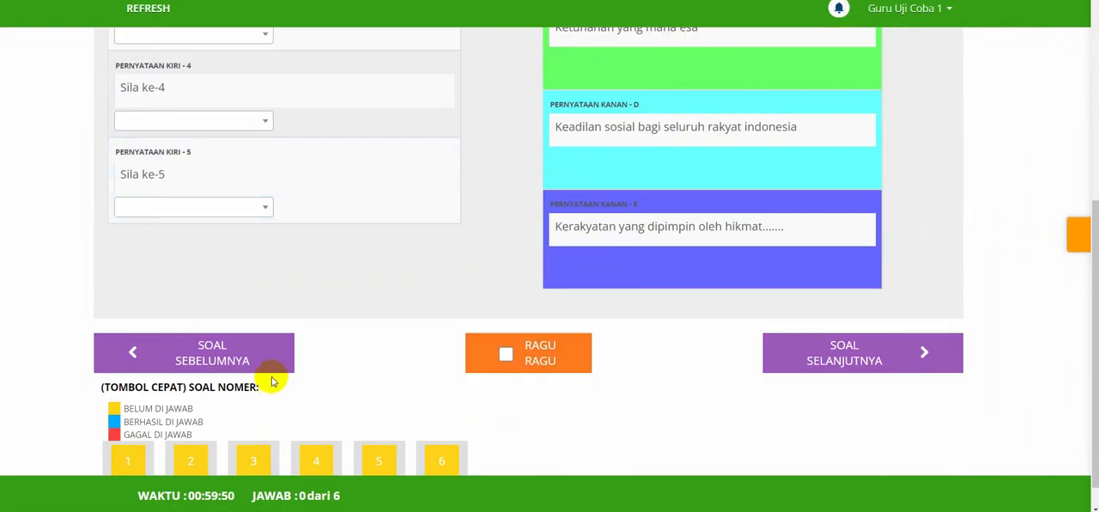
click(258, 362)
click(213, 315)
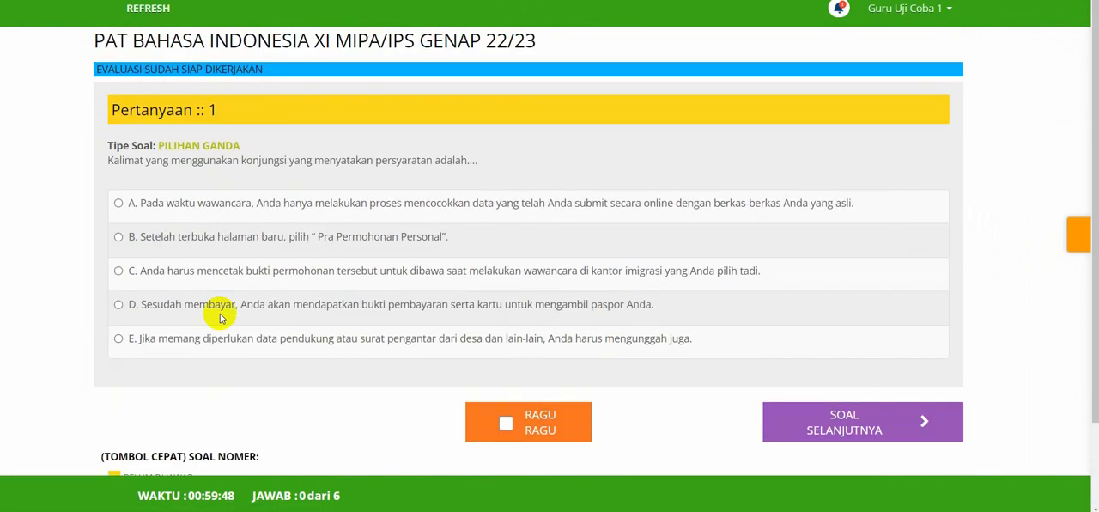
Answer simulation question 1 with option B, and question 2 with options C, D and E.
click(228, 244)
click(834, 448)
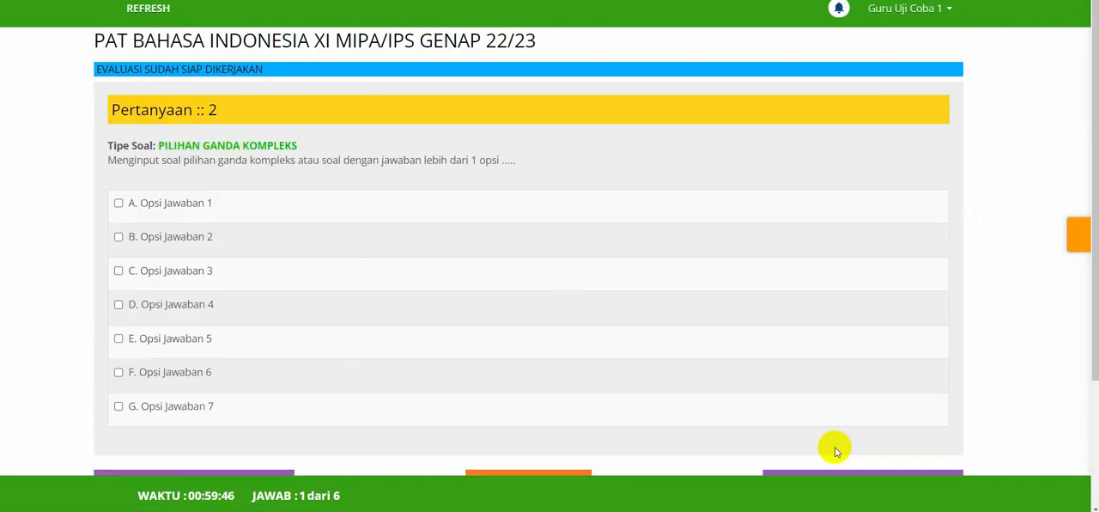
click(196, 270)
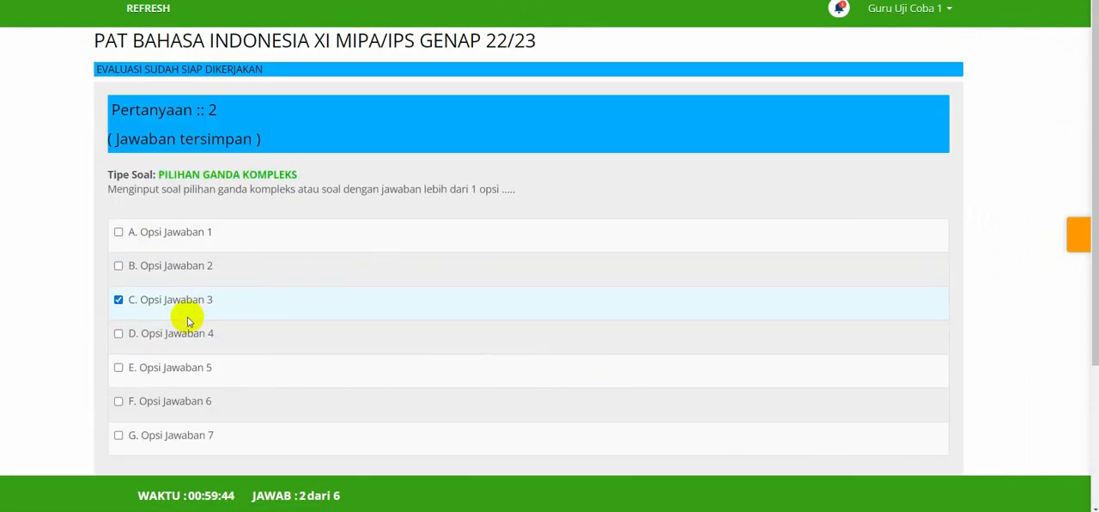
click(189, 335)
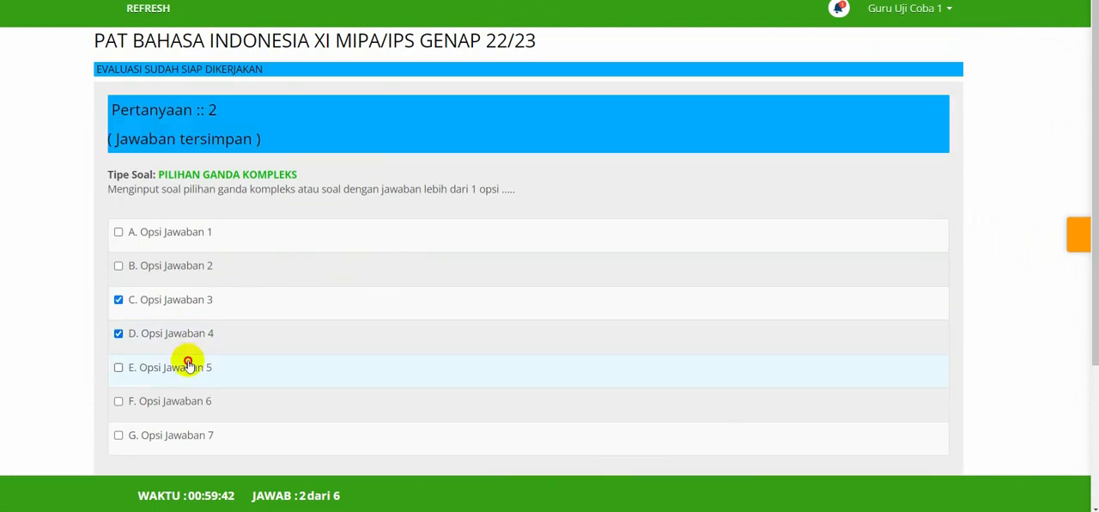
click(188, 364)
scroll(489, 306, down, 3)
In matching question 3, match Sila ke-1 with Pernyataan - A and Sila ke-2 with Pernyataan - C.
click(839, 387)
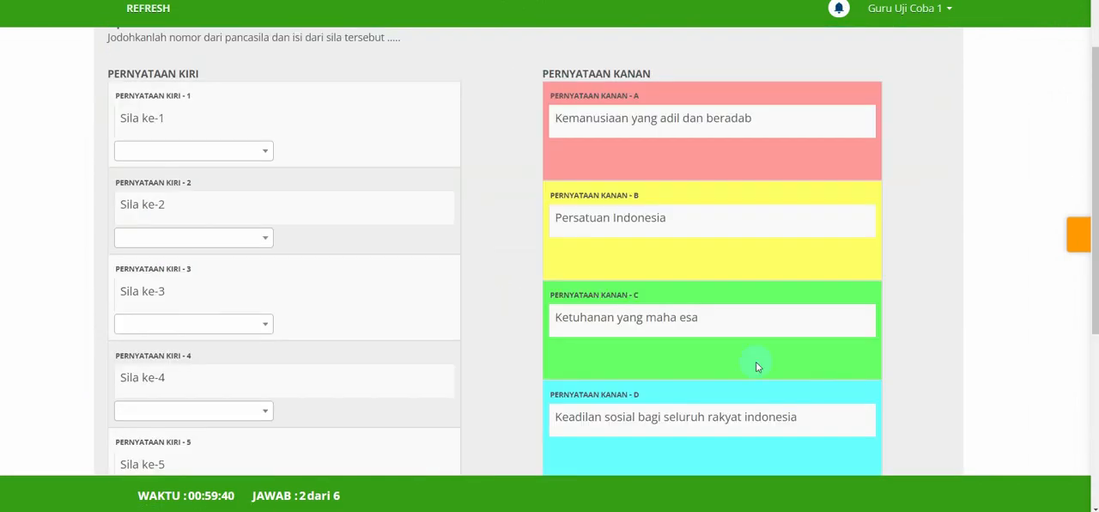
scroll(300, 228, up, 1)
click(238, 186)
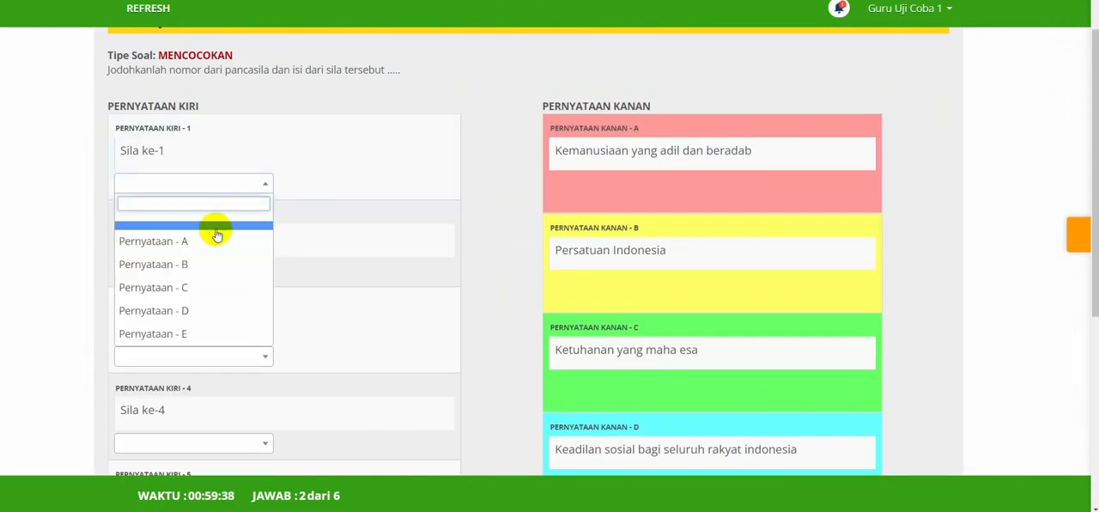
click(215, 238)
scroll(216, 232, down, 1)
click(218, 228)
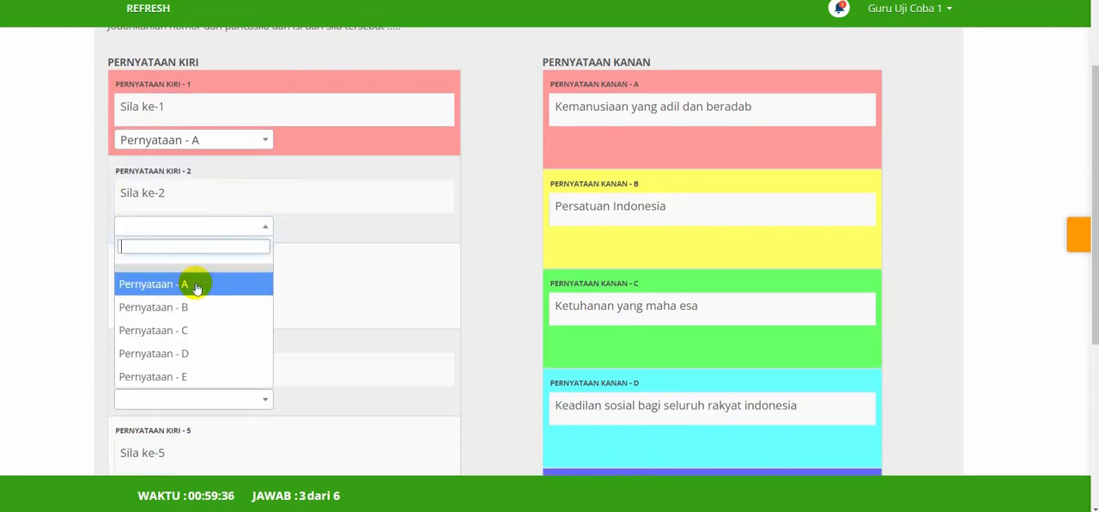
click(184, 329)
scroll(186, 325, down, 2)
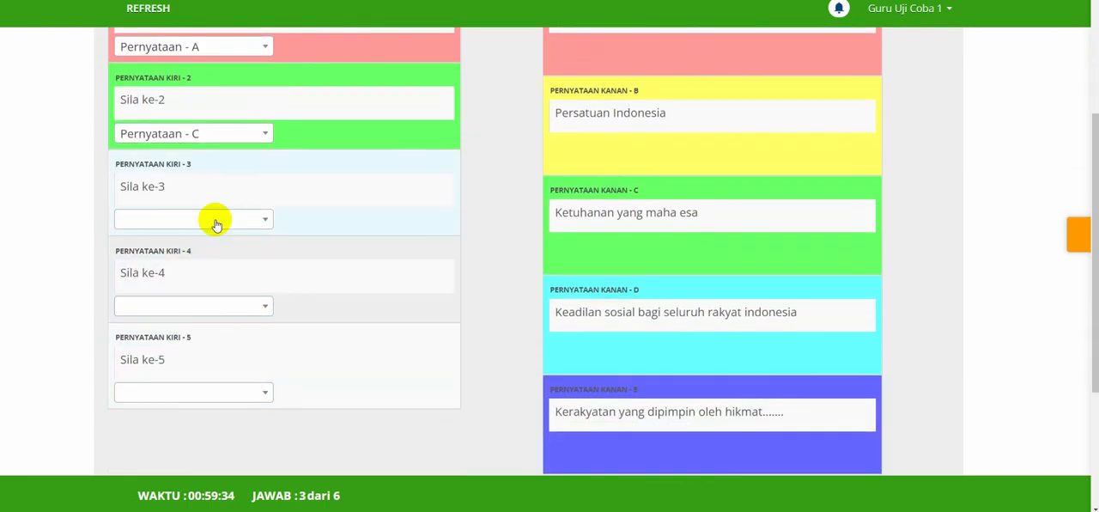
Match Sila ke-3 with Pernyataan - D, Sila ke-4 with Pernyataan - E and Sila ke-5 with Pernyataan - B.
click(216, 224)
click(177, 344)
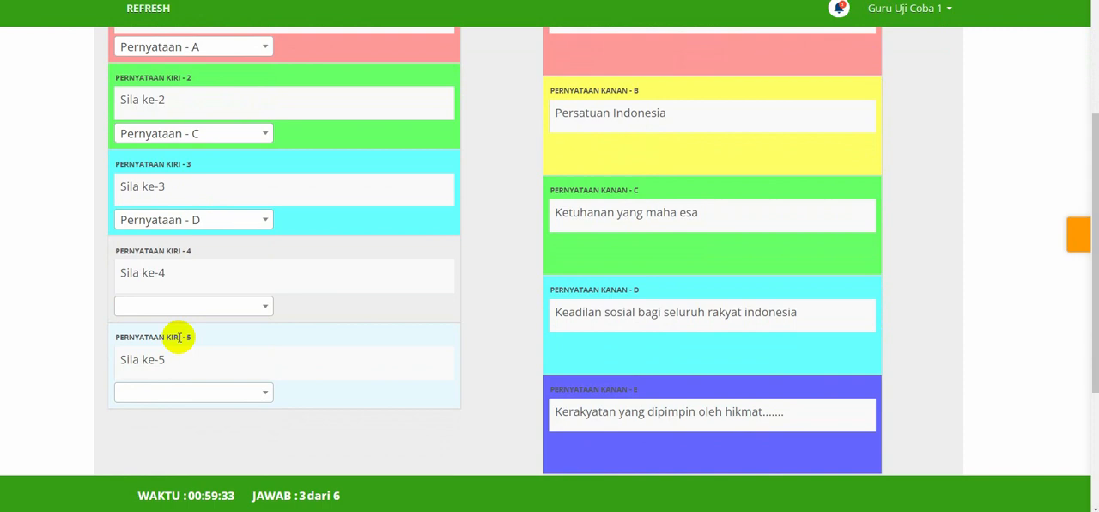
click(260, 302)
click(184, 456)
click(206, 395)
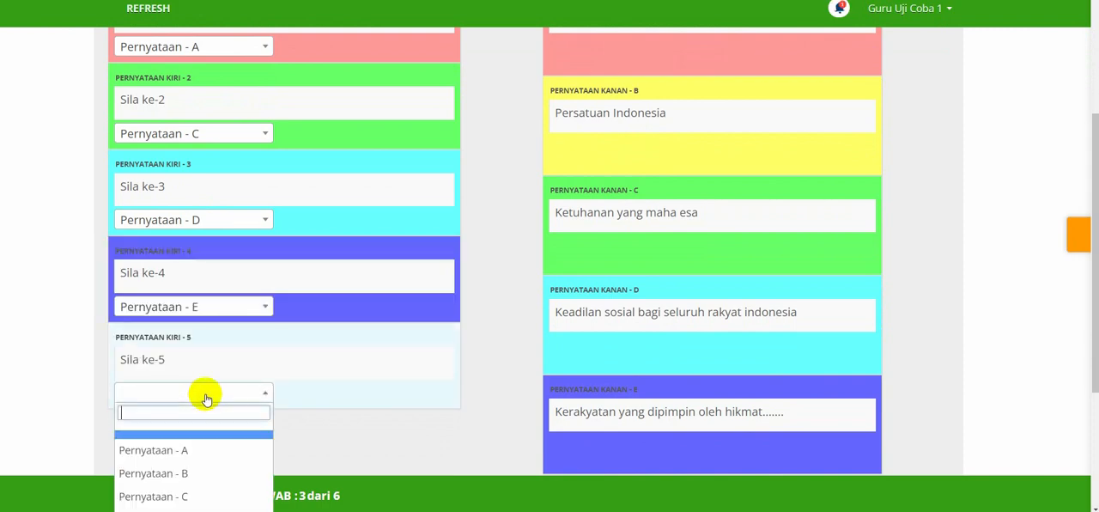
click(140, 473)
scroll(356, 434, up, 2)
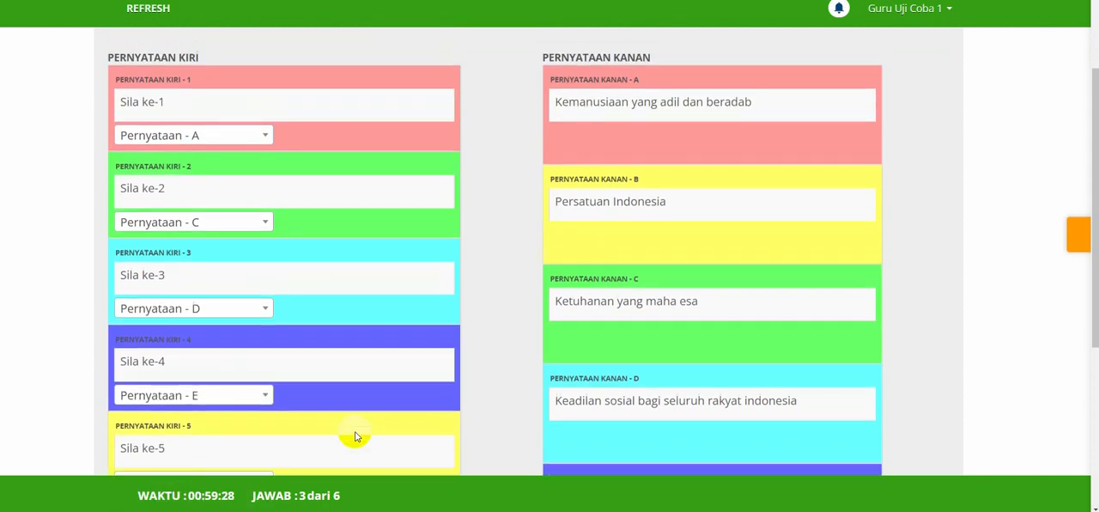
scroll(356, 435, down, 1)
scroll(355, 436, up, 2)
scroll(356, 436, down, 4)
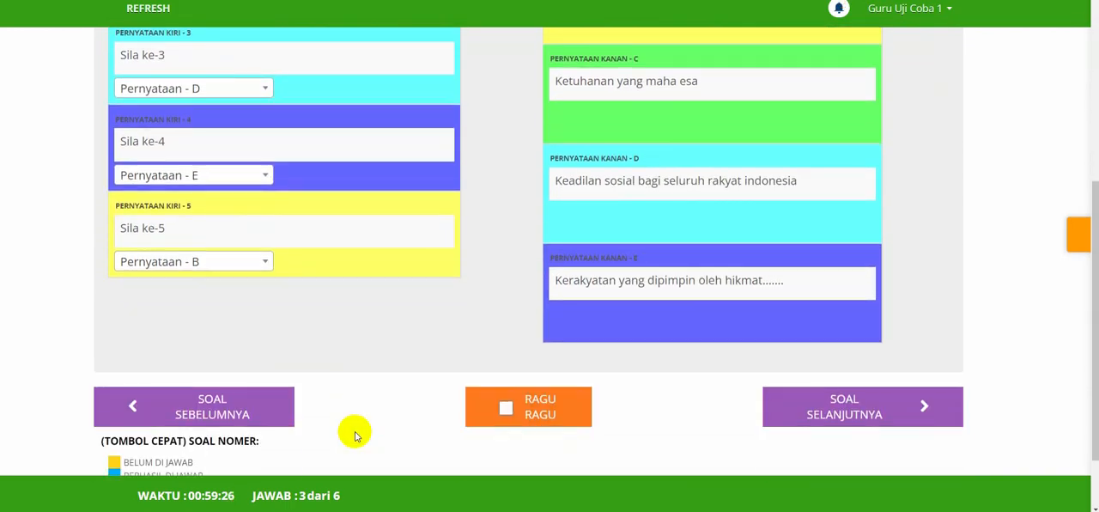
Go to true/false question 4 and choose an answer for the first statement, about Ketuhanan yang maha esa.
click(805, 401)
scroll(392, 311, up, 4)
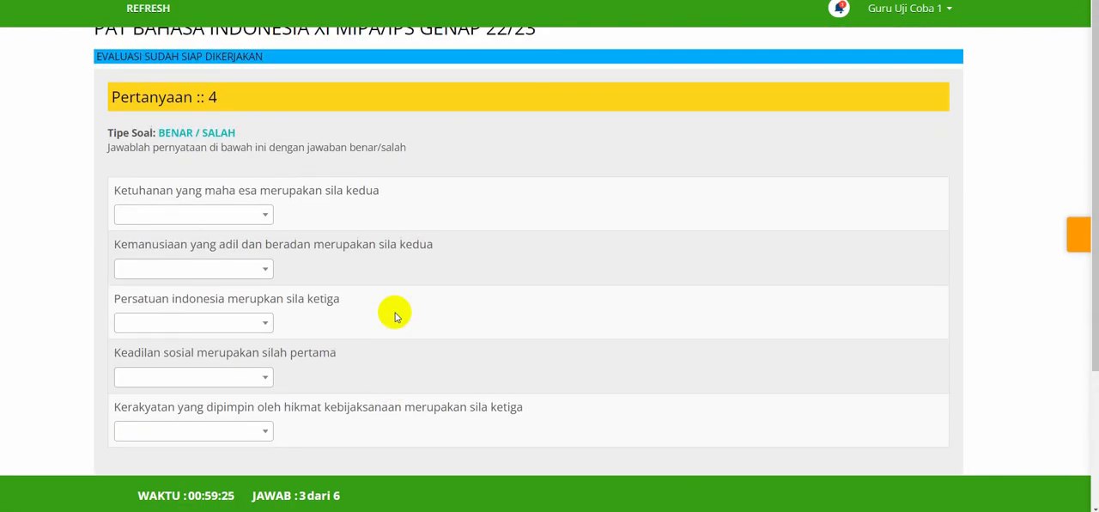
click(205, 220)
click(160, 273)
scroll(275, 190, up, 1)
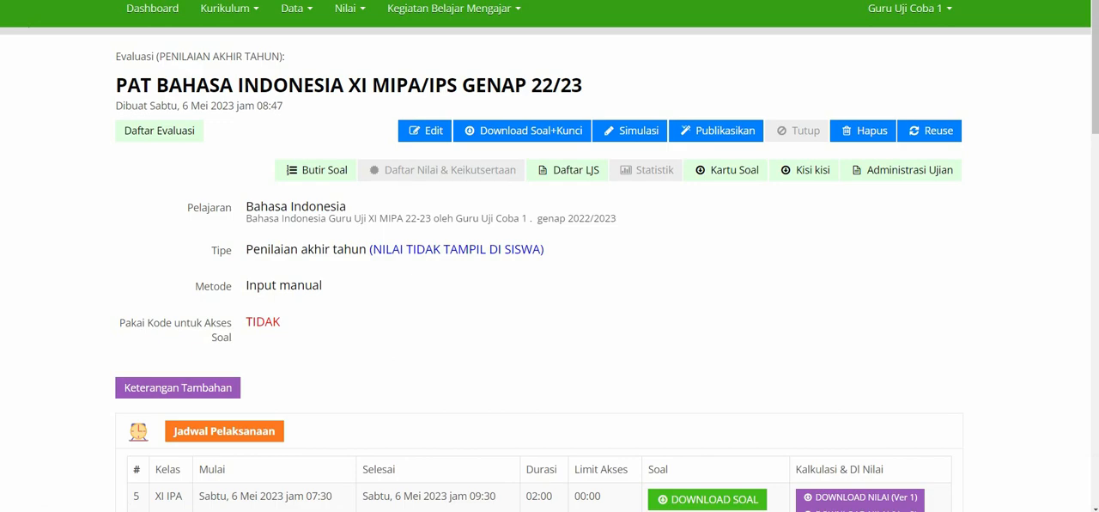
Publish the PAT Bahasa Indonesia XI MIPA/IPS Genap 22/23 evaluation to the students after checking its general information and schedule.
click(706, 132)
scroll(385, 252, down, 5)
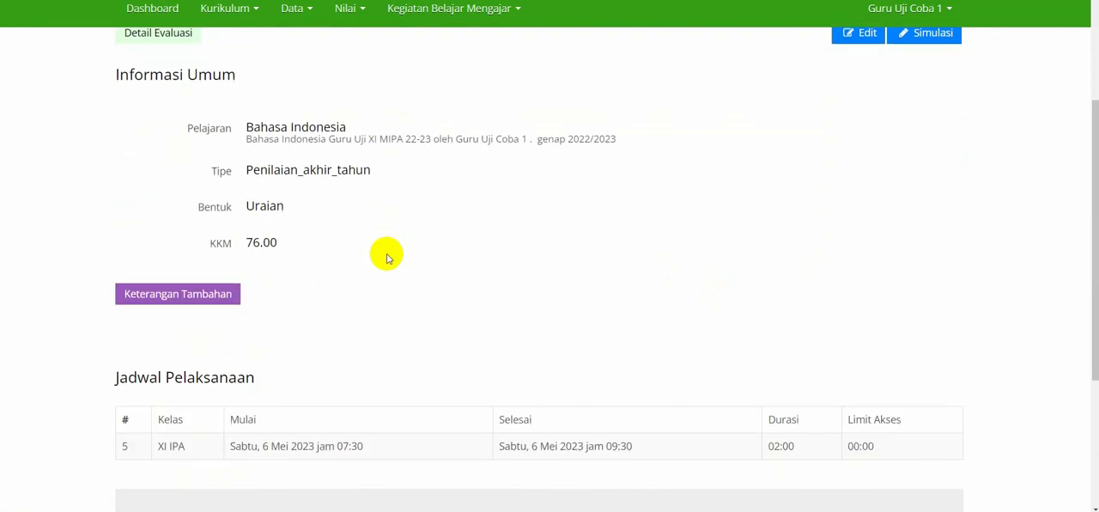
scroll(385, 253, down, 2)
click(494, 408)
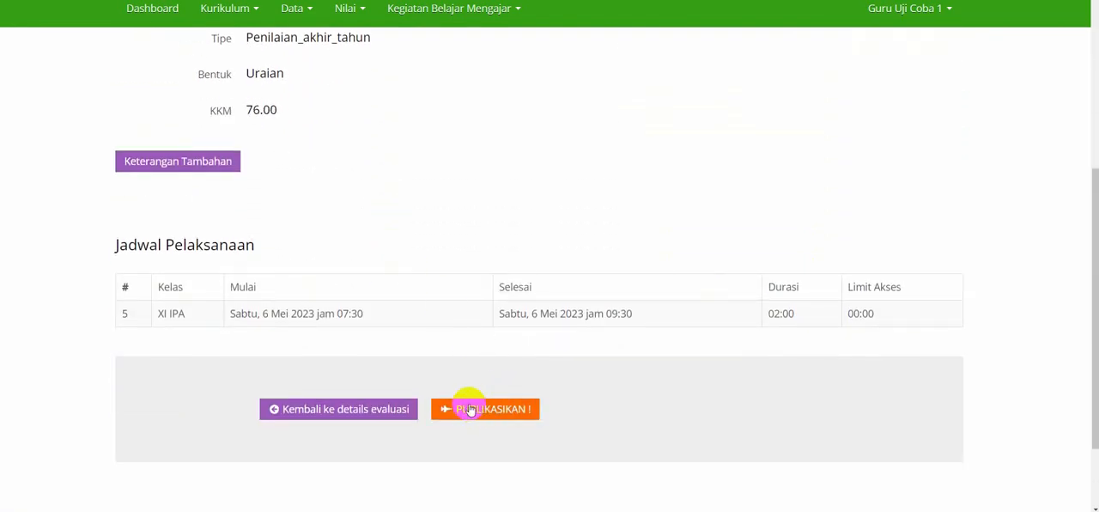
click(474, 410)
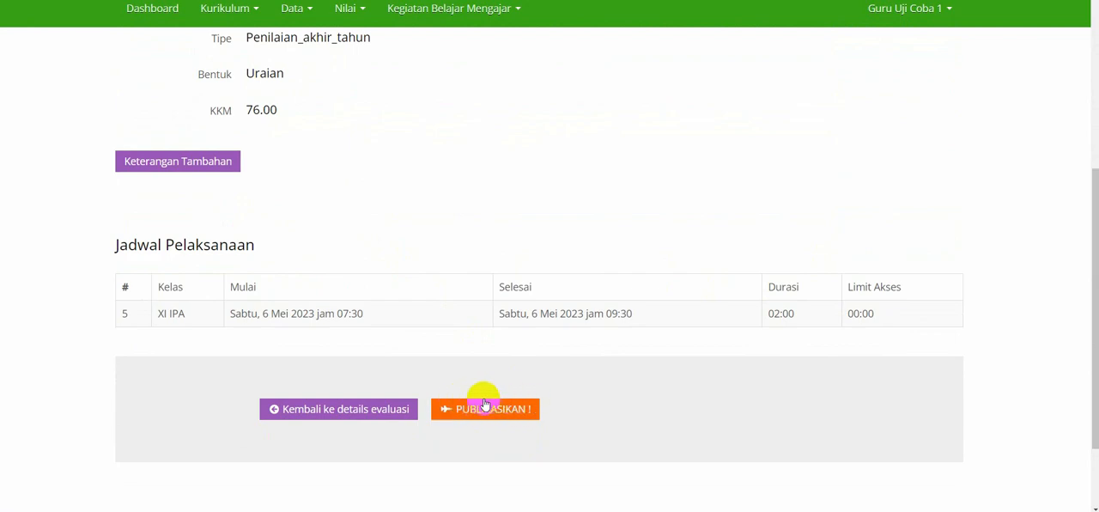
scroll(496, 341, down, 1)
click(494, 402)
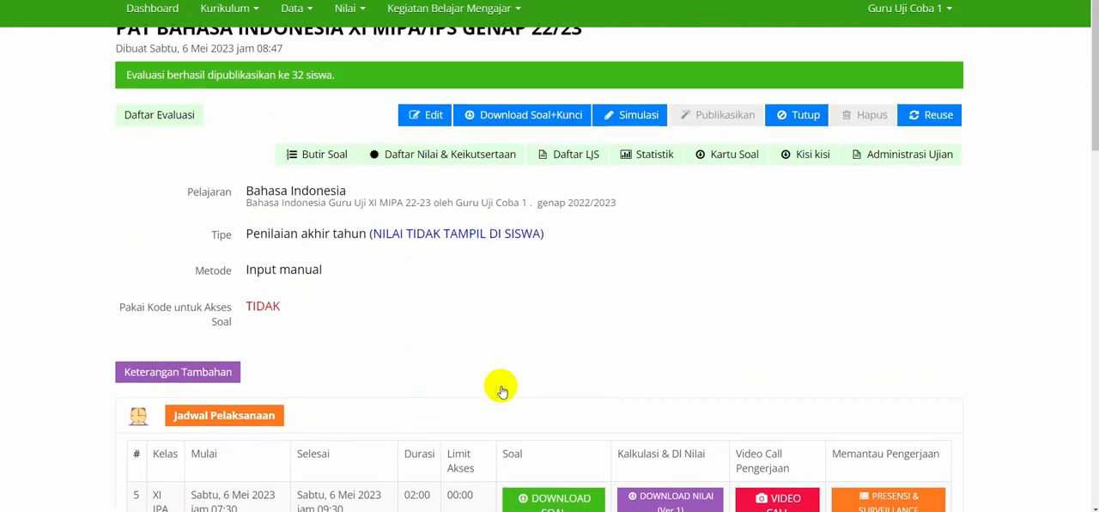
Read the publication notice and view the published evaluation's Jadwal Pelaksanaan for class XI IPA.
drag(126, 110, 328, 125)
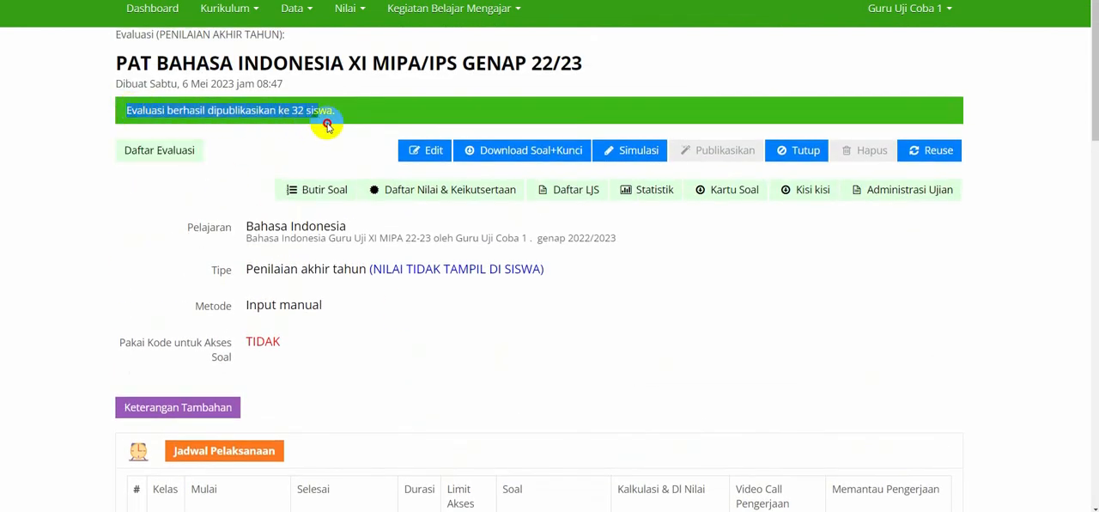
click(410, 320)
scroll(410, 360, down, 3)
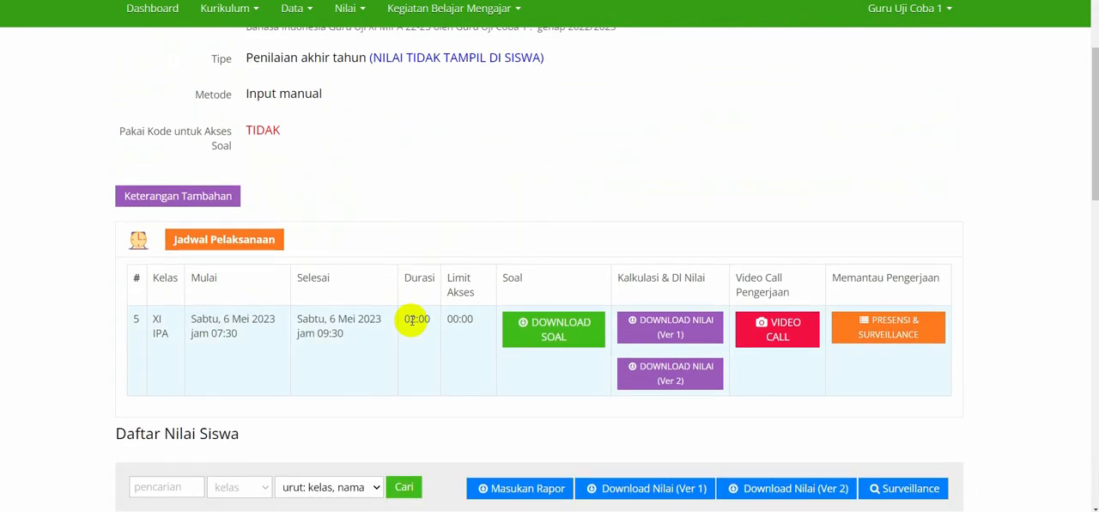
Publish the PAT Bahasa Indonesia XI MIPA/IPS Genap 22/23 evaluation to all participants after reviewing its Informasi Umum and Jadwal Pelaksanaan.
scroll(590, 219, down, 2)
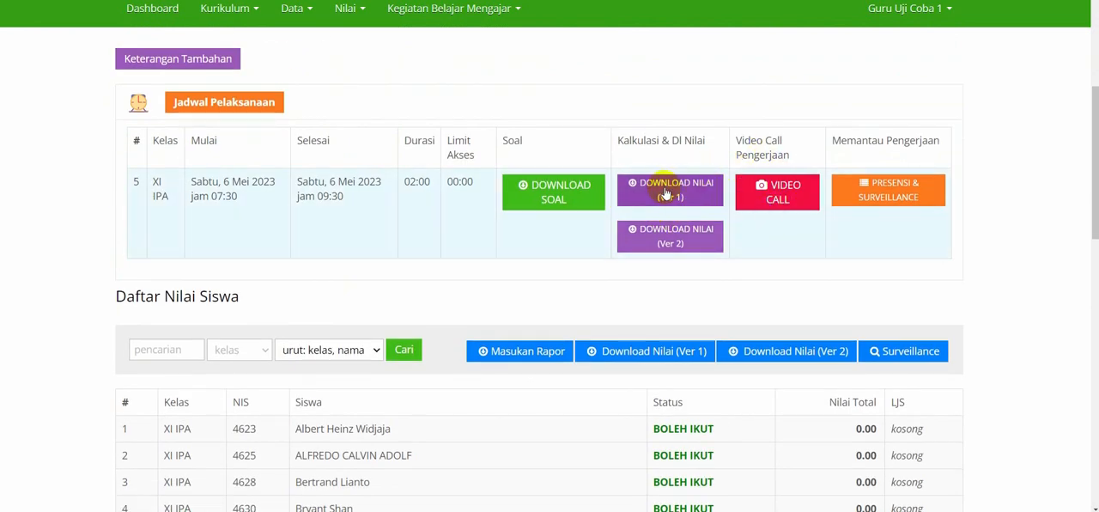
scroll(657, 189, up, 5)
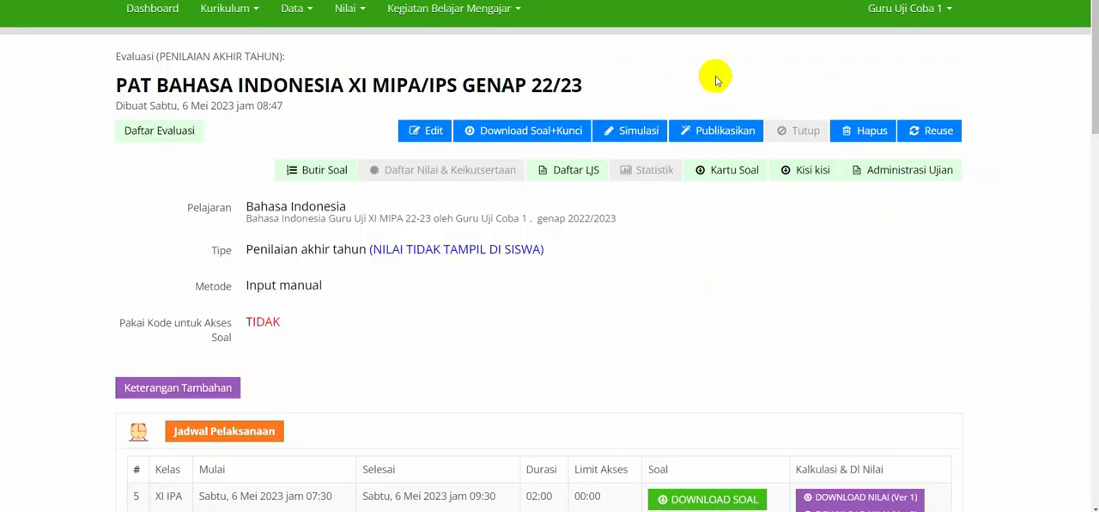
click(708, 133)
scroll(387, 254, down, 4)
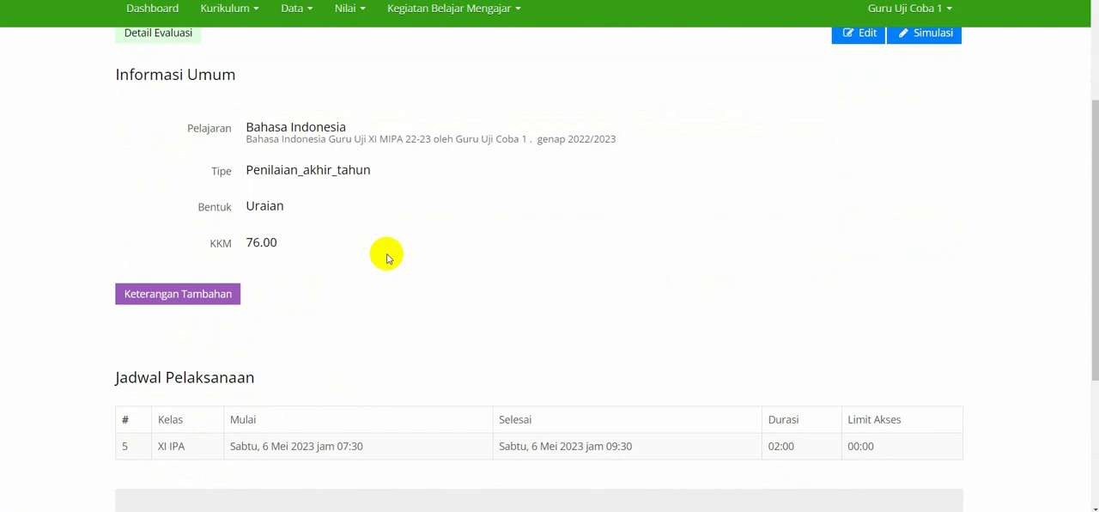
scroll(387, 254, down, 2)
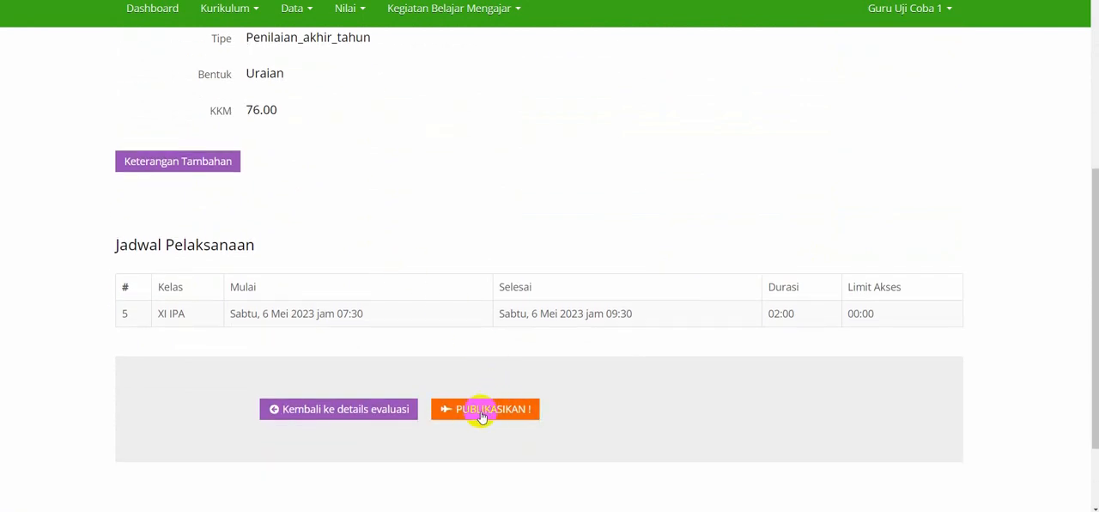
click(461, 410)
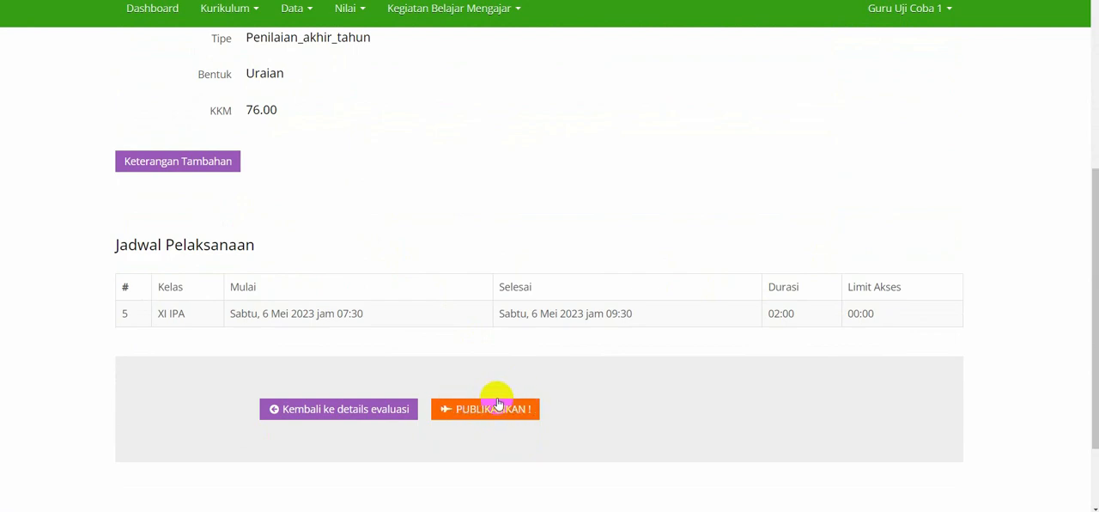
scroll(501, 344, up, 1)
scroll(498, 361, down, 1)
click(483, 395)
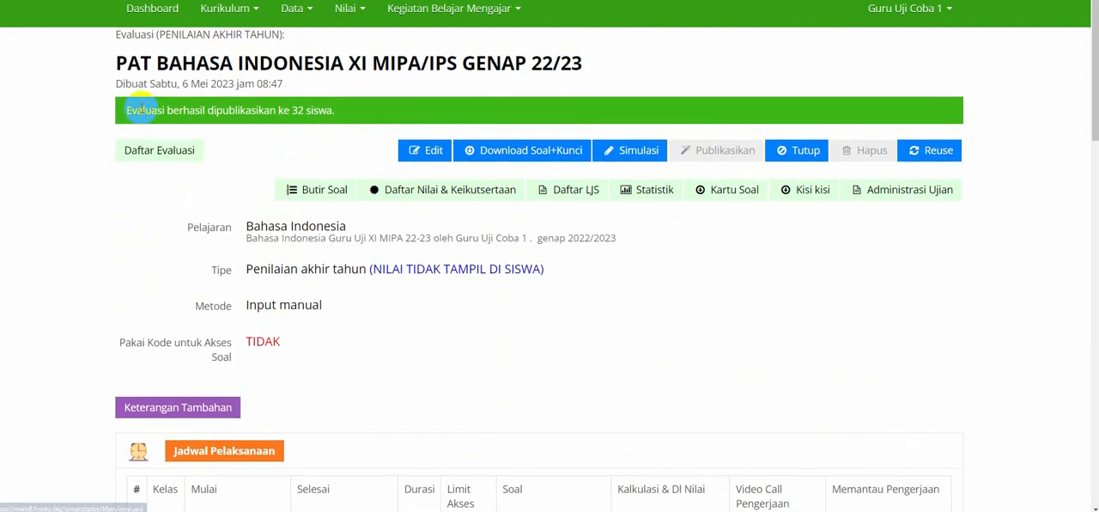
Read the publication notice and download the class XI IPA scores in Ver 1 format from the published evaluation's schedule.
drag(120, 110, 327, 126)
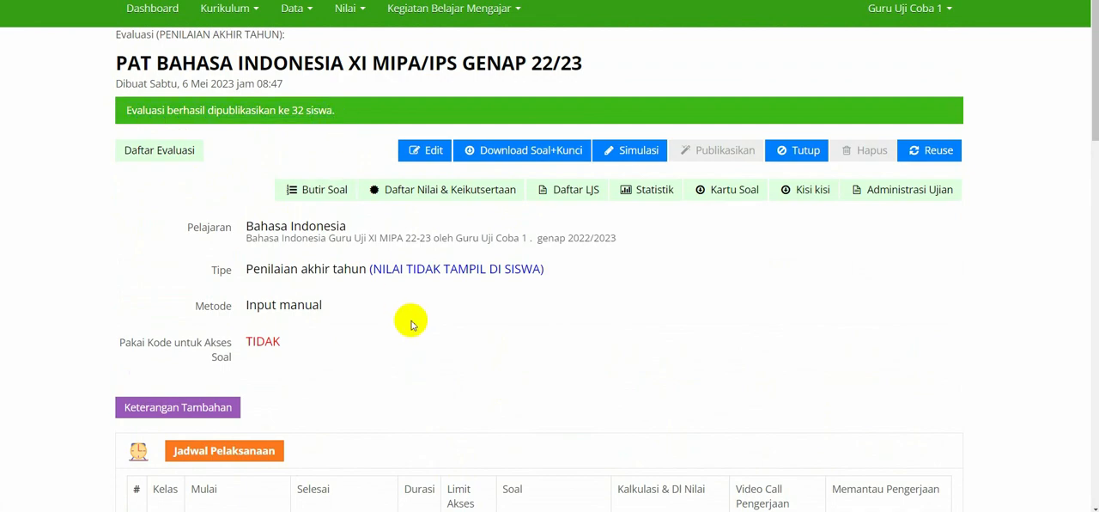
scroll(410, 318, down, 3)
scroll(590, 218, down, 2)
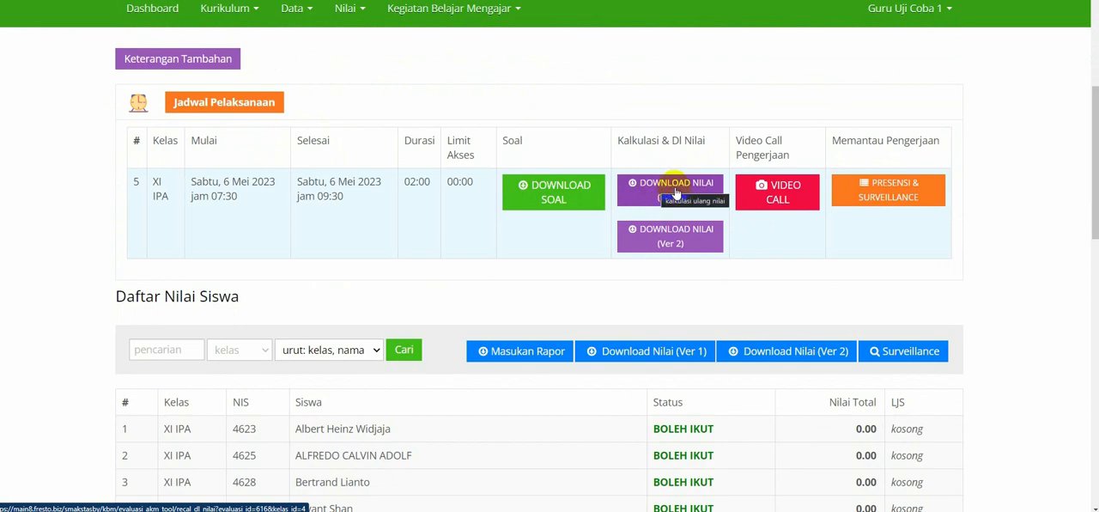
click(682, 194)
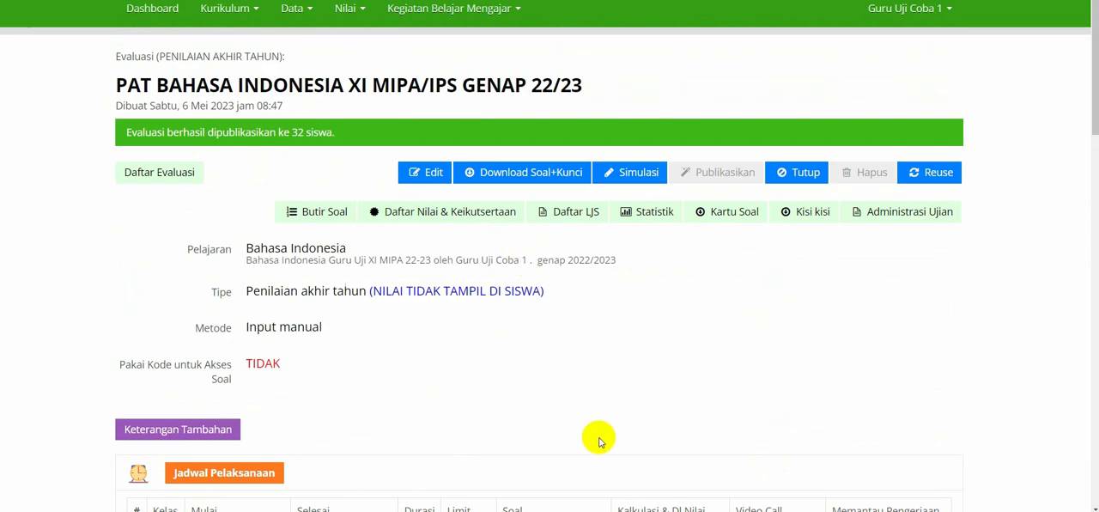